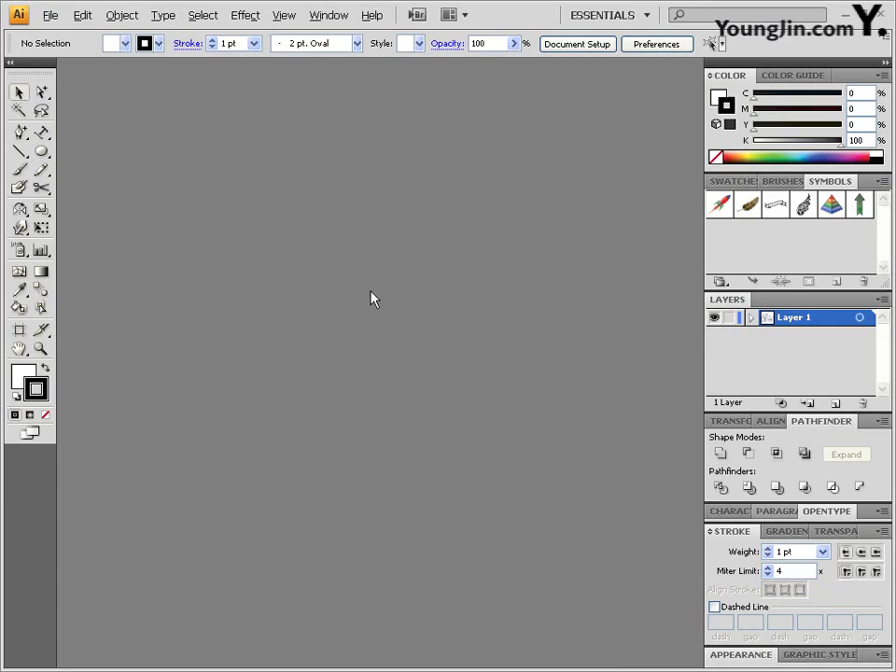
Step: Create a new CMYK document 220 mm wide and 150 mm high at 300 ppi
left_click(51, 15)
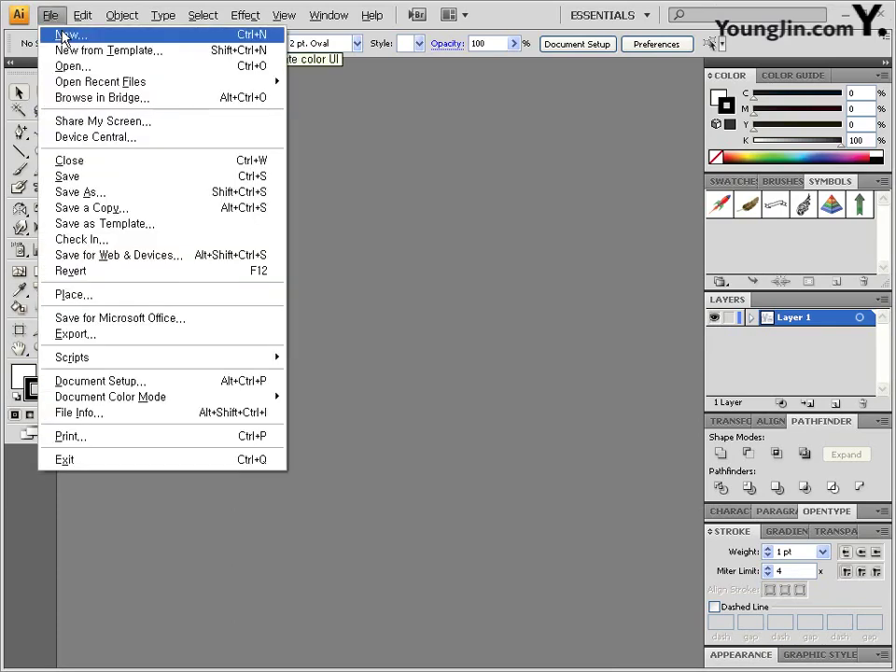
left_click(66, 35)
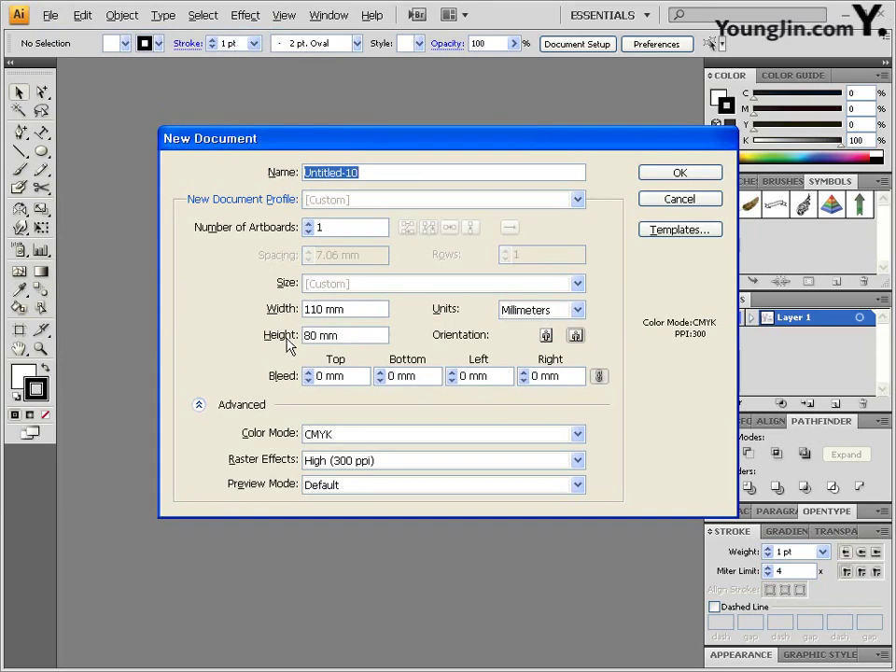
double_click(323, 309)
type("220")
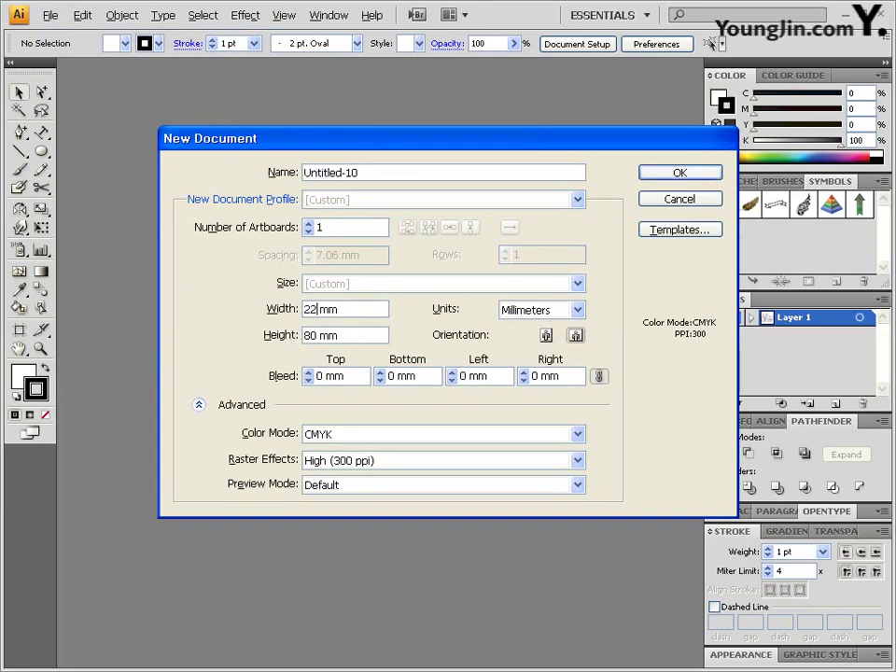
double_click(313, 335)
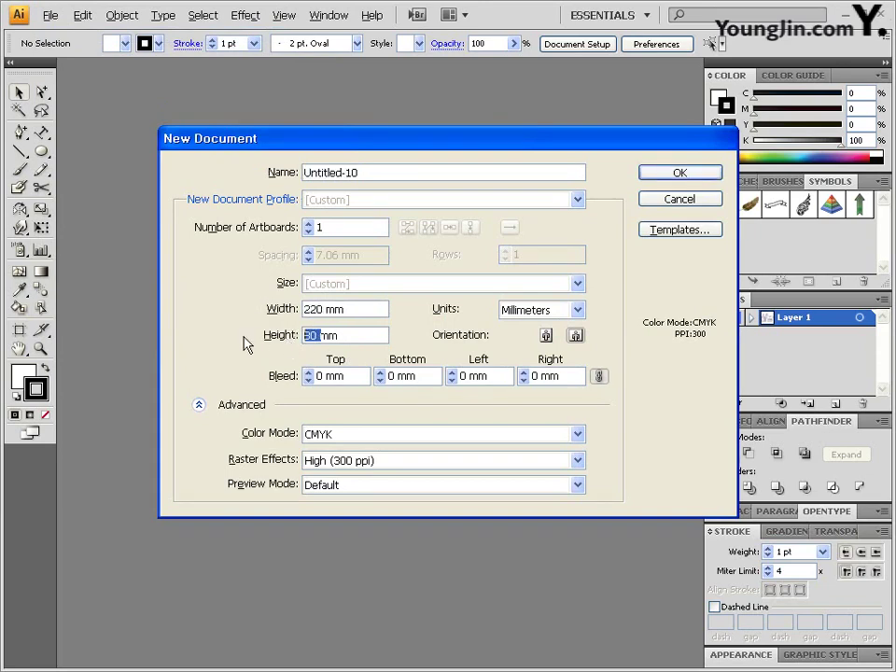
type("150")
left_click(198, 404)
left_click(198, 404)
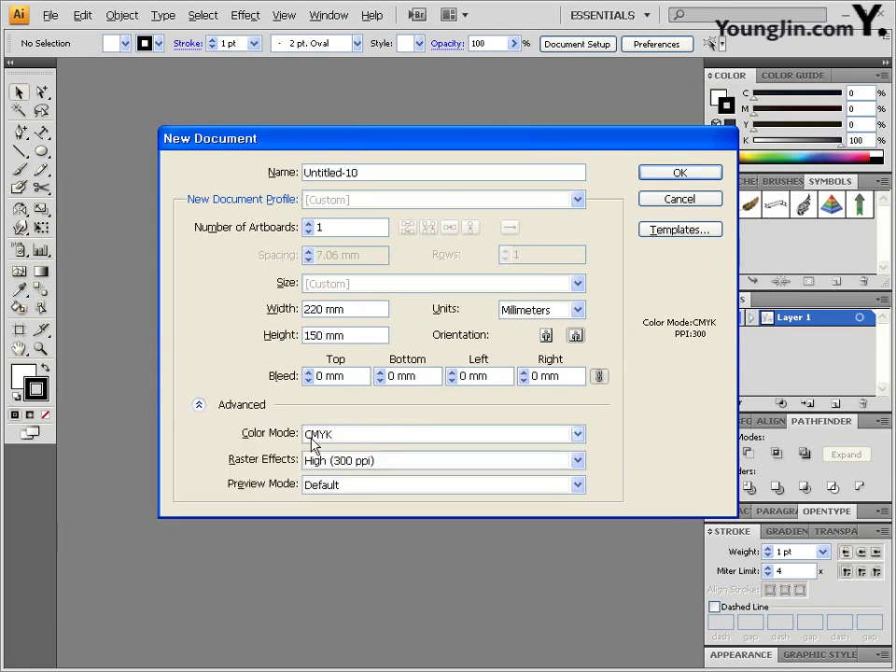
left_click(689, 175)
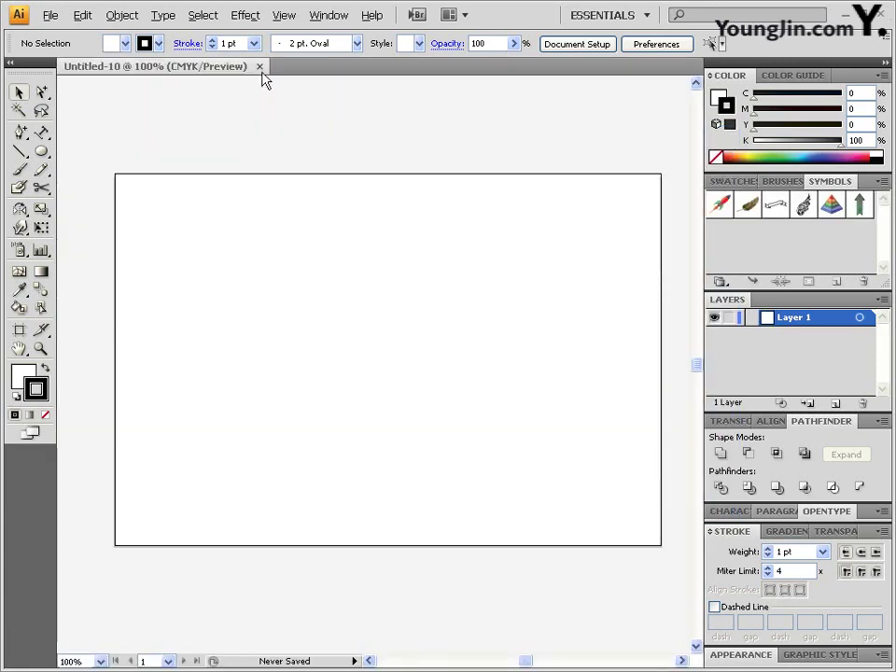
Step: Show the rulers and move their zero point to the artboard's upper-left corner
left_click(285, 16)
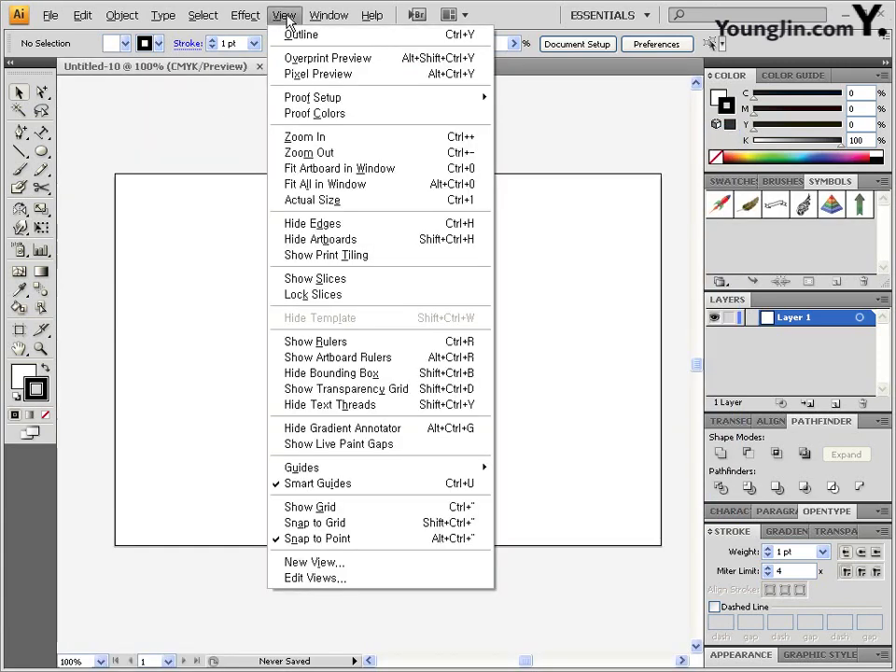
left_click(344, 342)
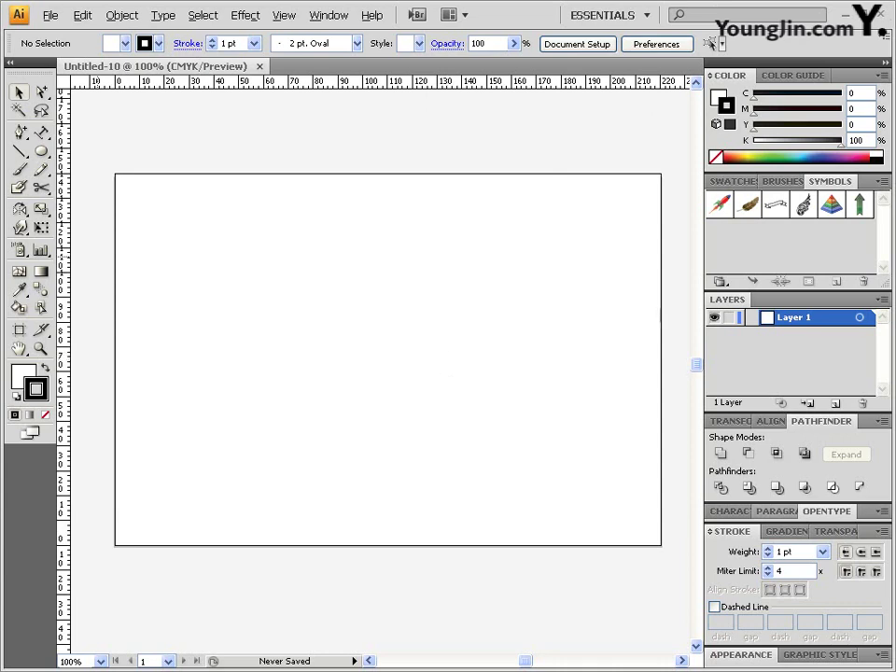
left_click(19, 151)
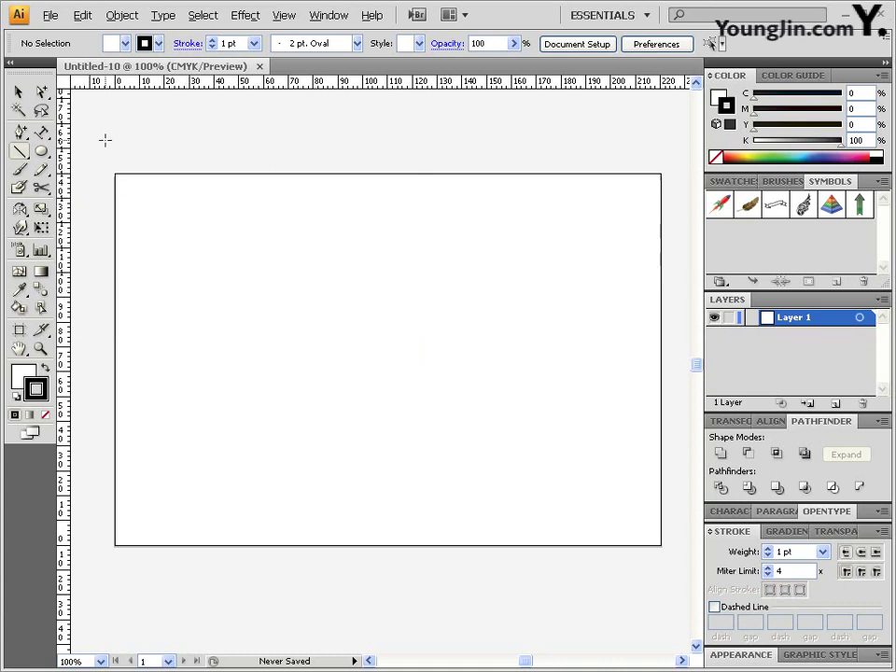
left_click_drag(237, 220, 228, 177)
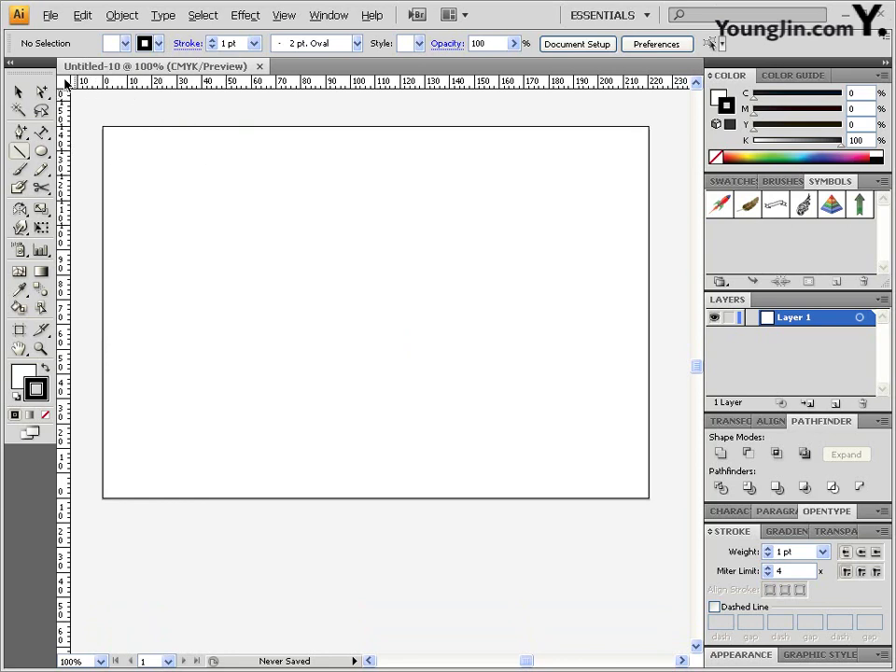
left_click_drag(62, 86, 103, 126)
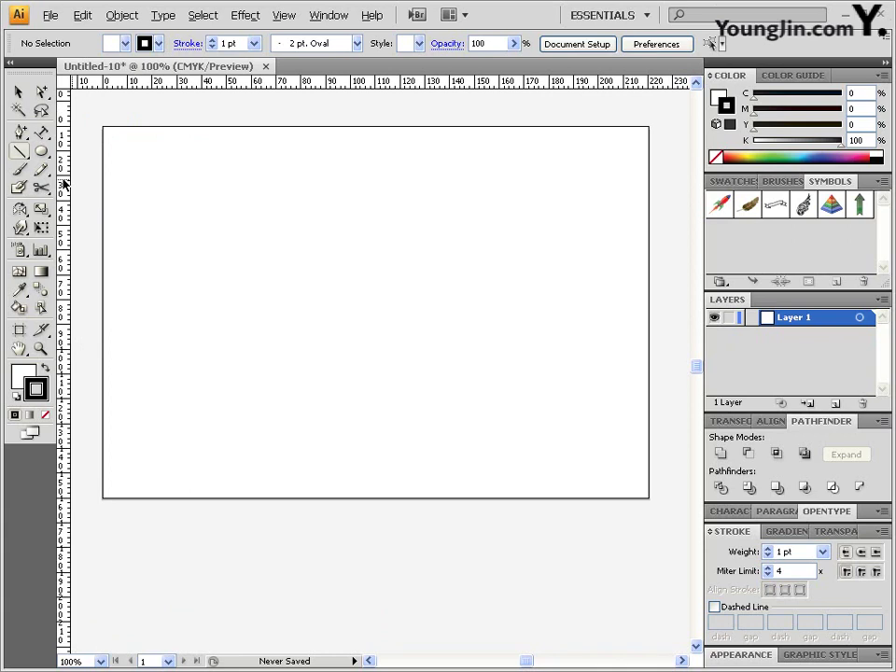
Step: Place four margin guides 10 mm inside the artboard edges: vertical at 10 and 210 mm, horizontal at 10 and 140 mm
left_click_drag(64, 184, 127, 184)
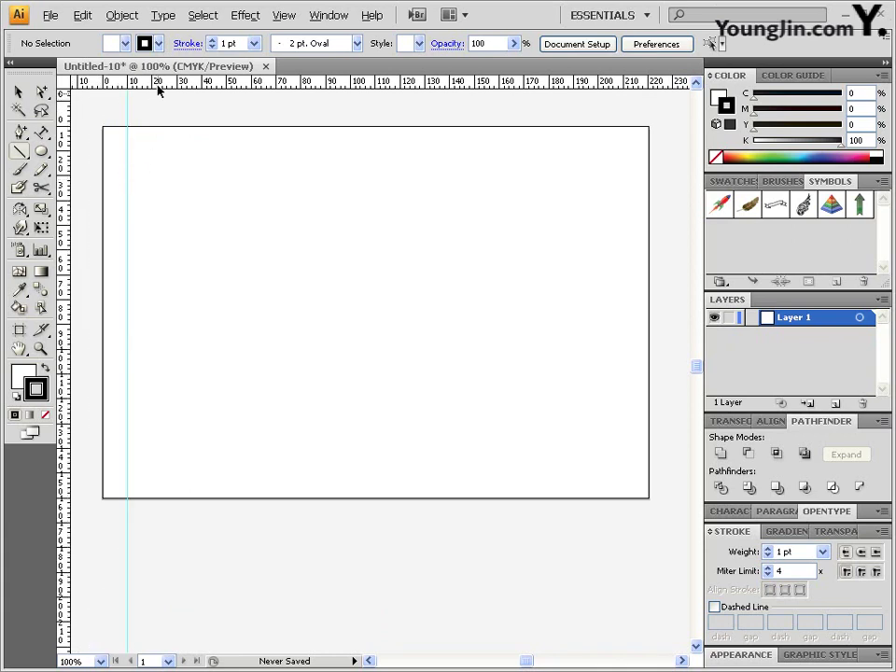
left_click_drag(159, 90, 163, 150)
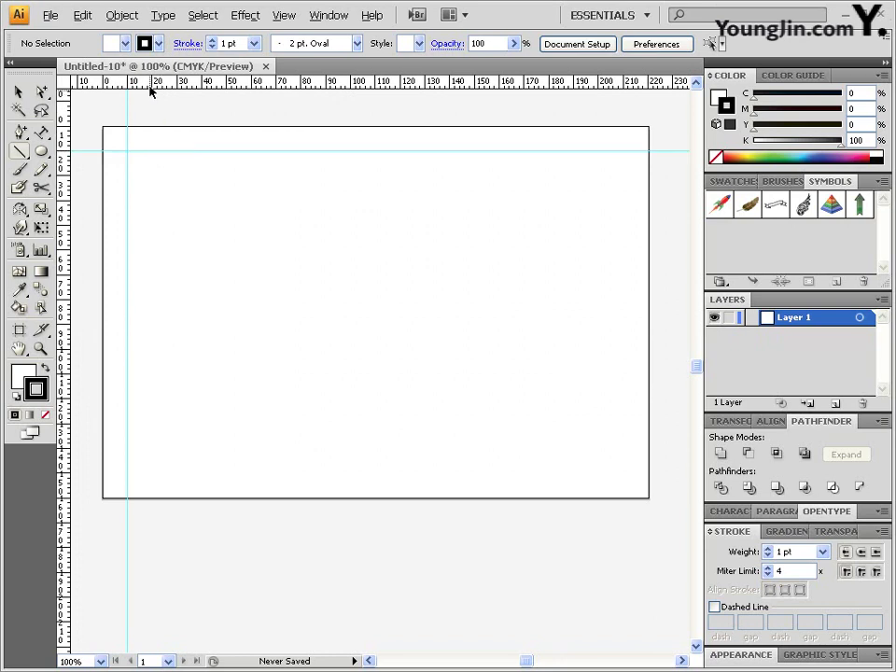
left_click_drag(152, 88, 154, 472)
left_click_drag(61, 336, 624, 285)
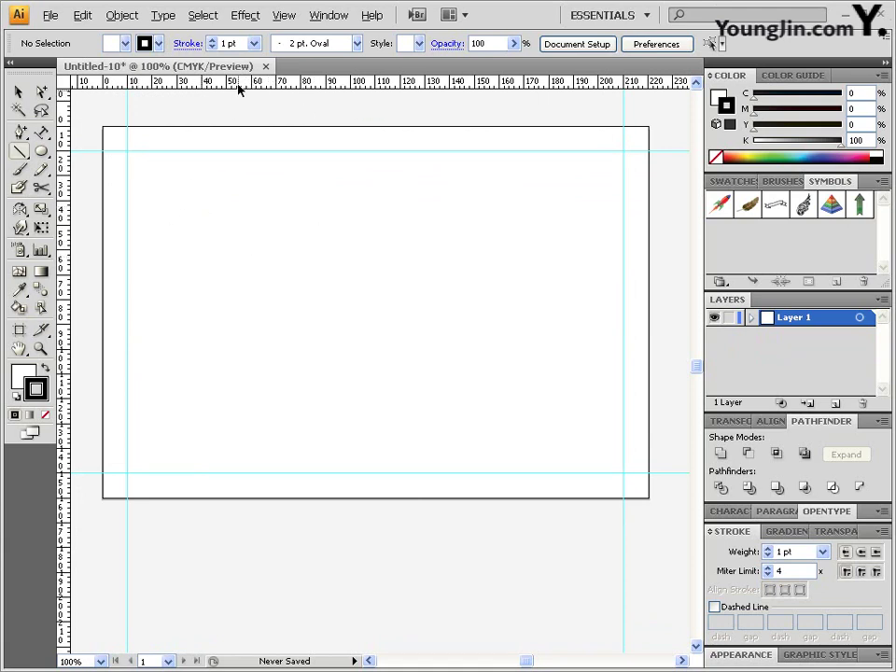
Step: Add a horizontal guide at about 54 mm and two vertical guides at about 94 mm and 104 mm
left_click_drag(239, 88, 224, 267)
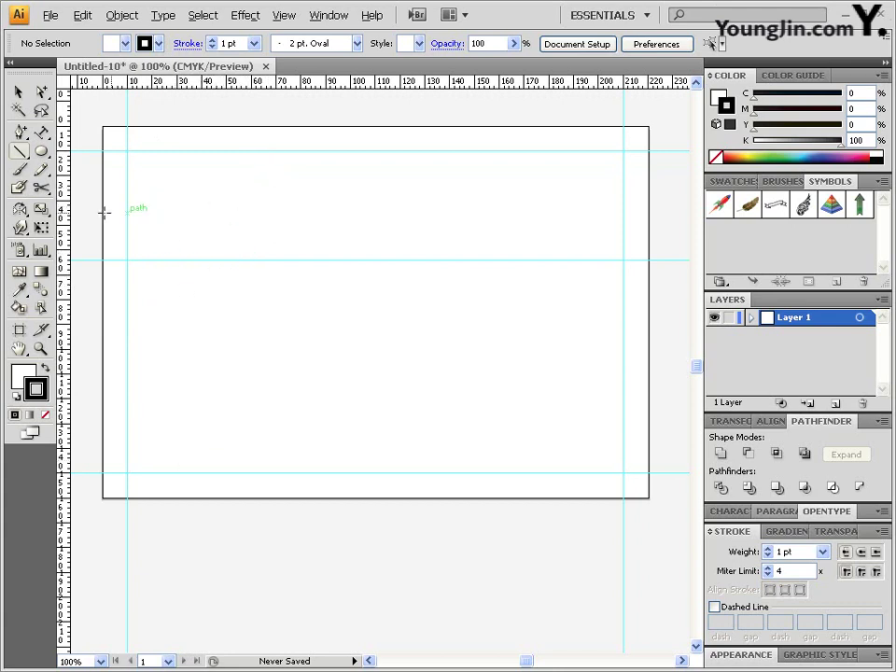
left_click_drag(62, 213, 335, 210)
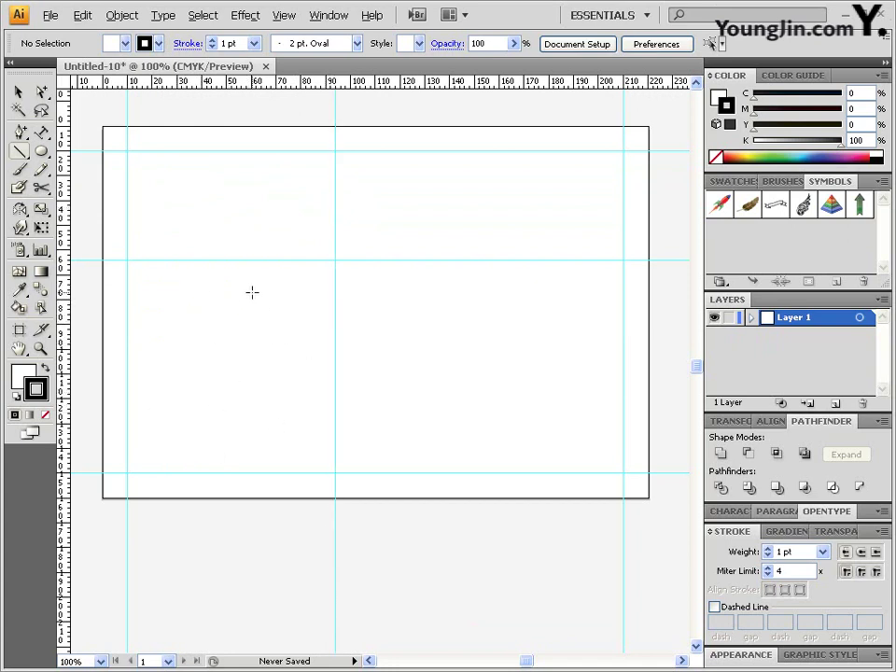
left_click_drag(73, 270, 361, 272)
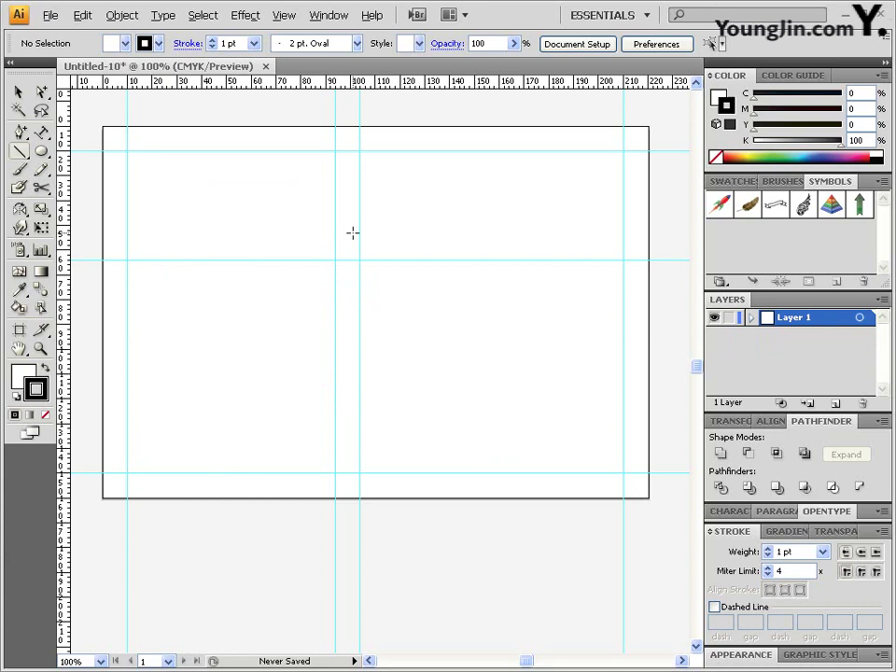
left_click(42, 91)
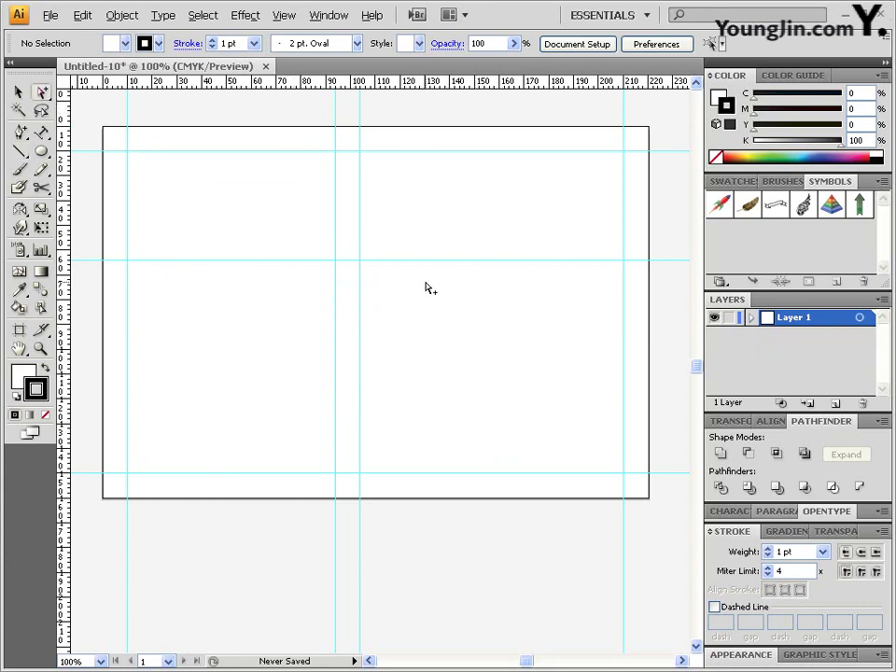
left_click(290, 17)
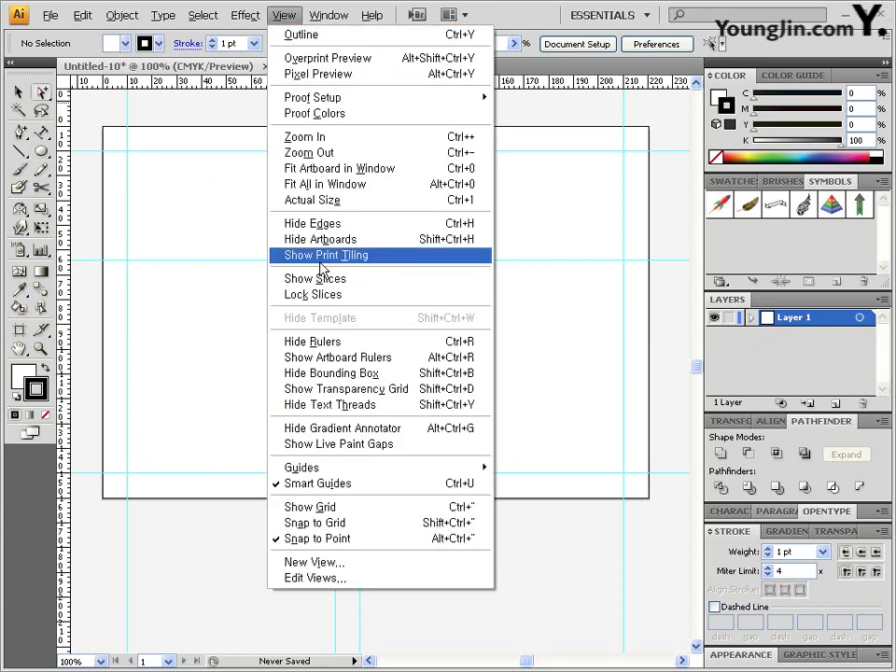
mouse_move(347, 474)
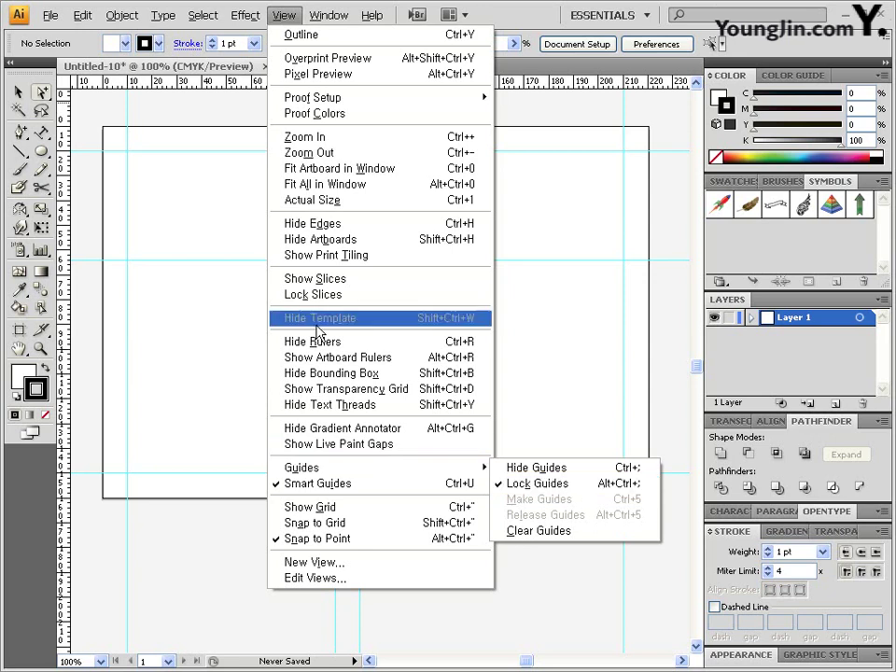
left_click(186, 270)
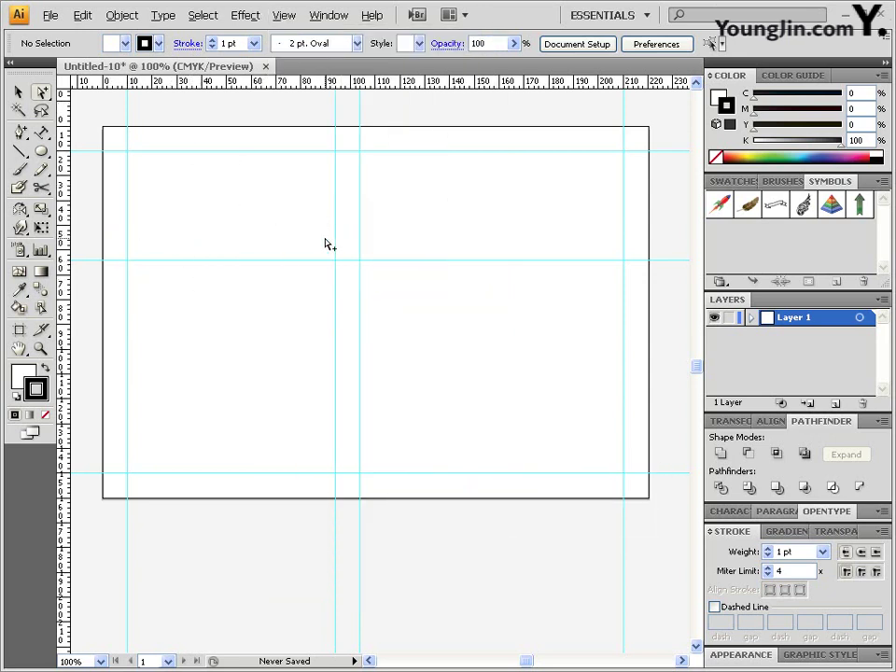
key("v")
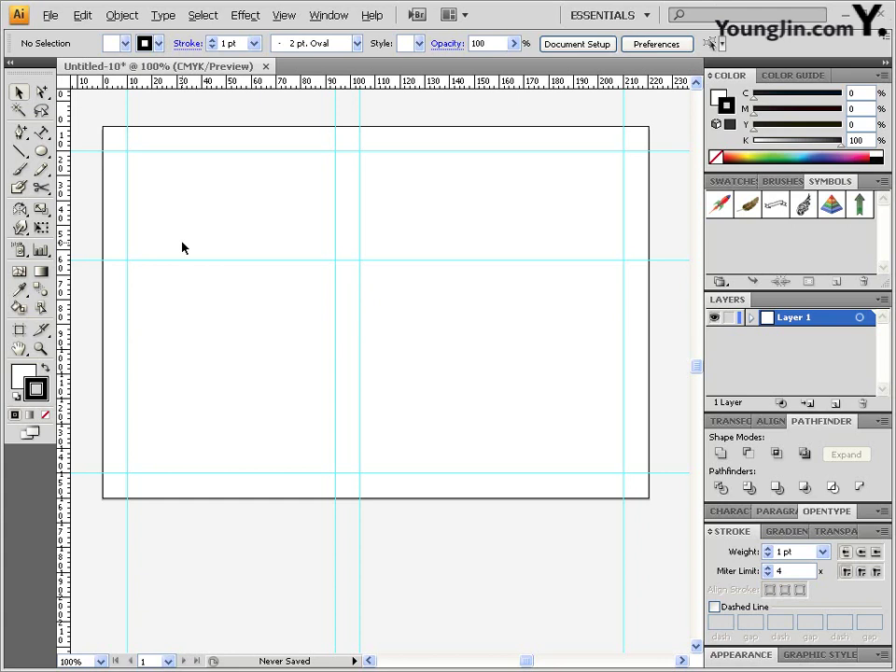
Step: Create a circle 18 mm wide and 18 mm high in the upper-left section of the guide layout
left_click(41, 151)
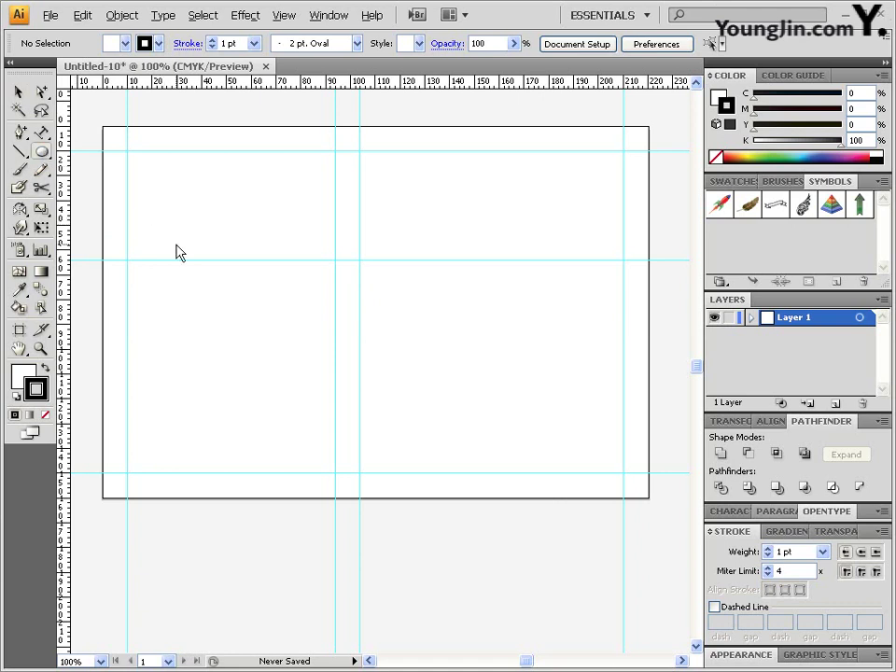
left_click(162, 218)
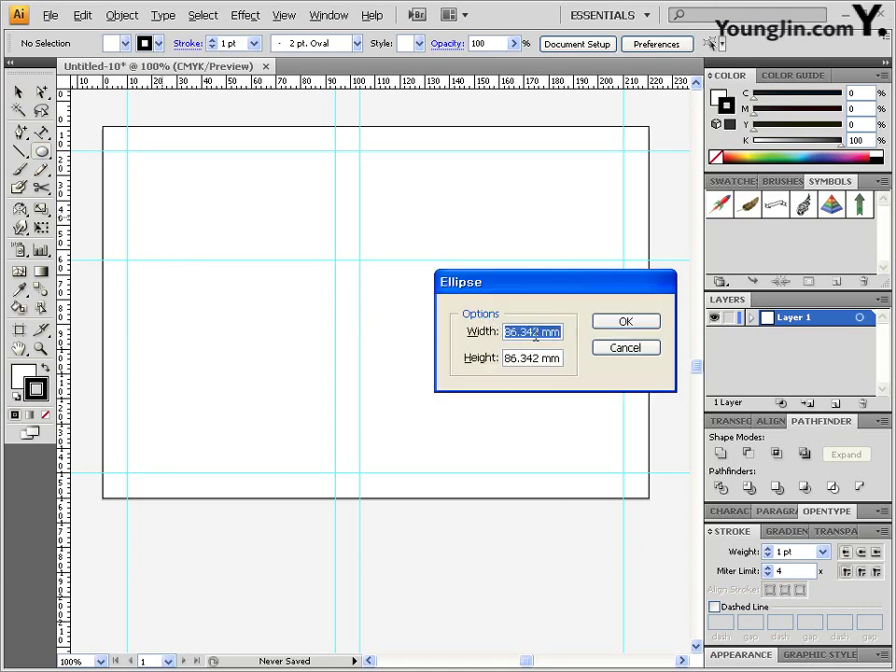
left_click_drag(505, 332, 541, 331)
type("18")
key("Tab")
type("1")
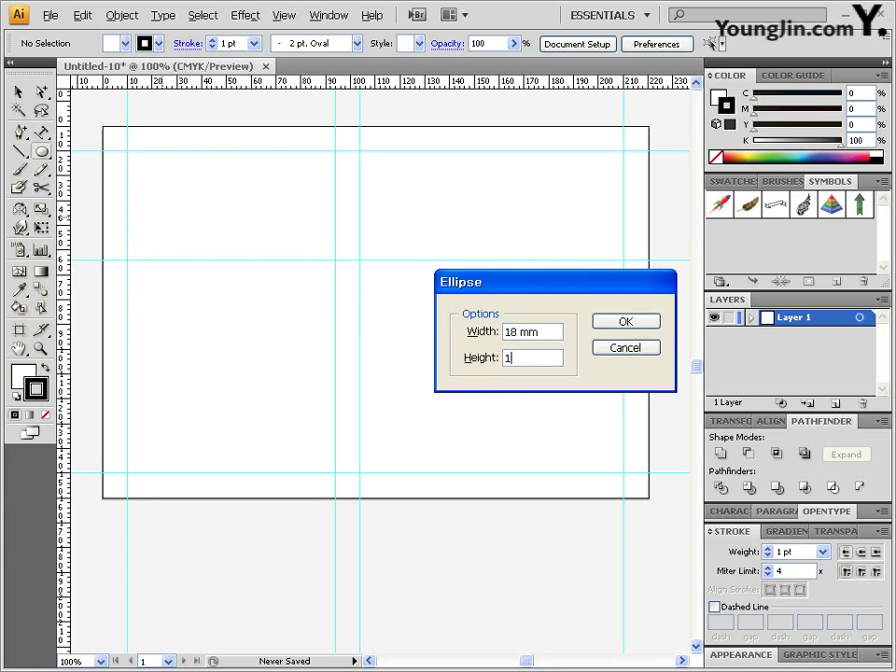
left_click(623, 322)
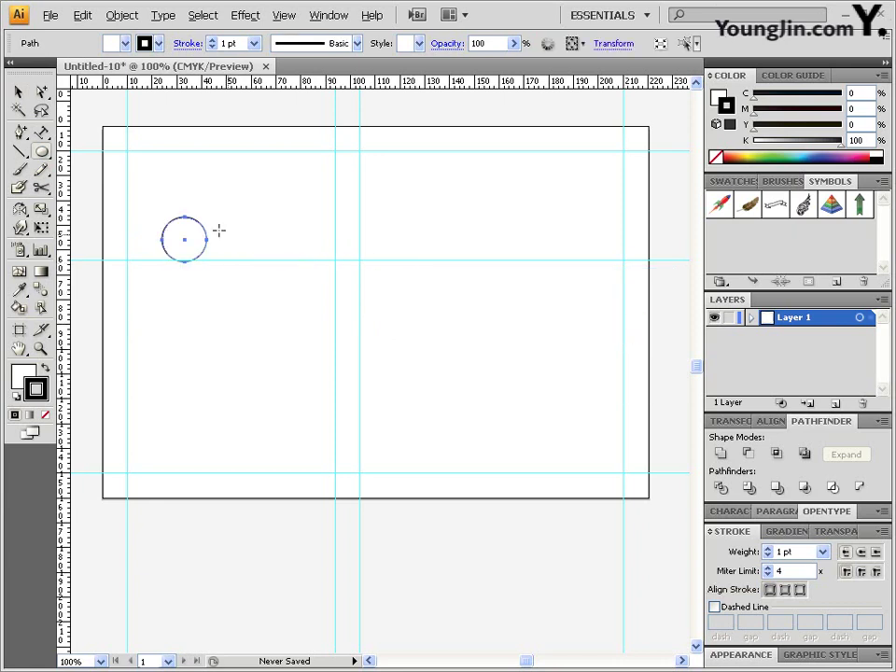
Step: Remove the circle's stroke and fill it with 100% cyan
left_click(45, 414)
left_click(865, 93)
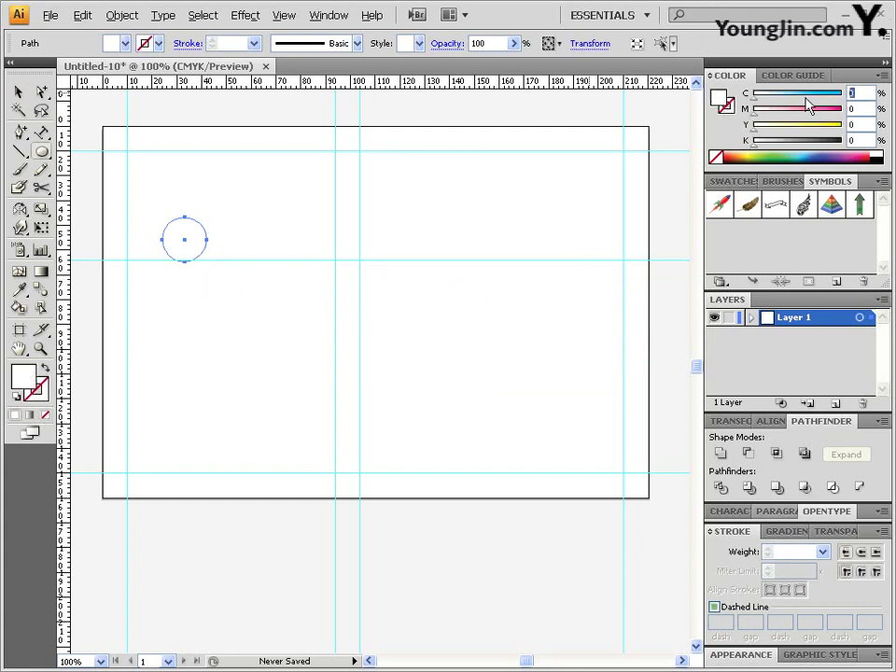
type("100")
key("Return")
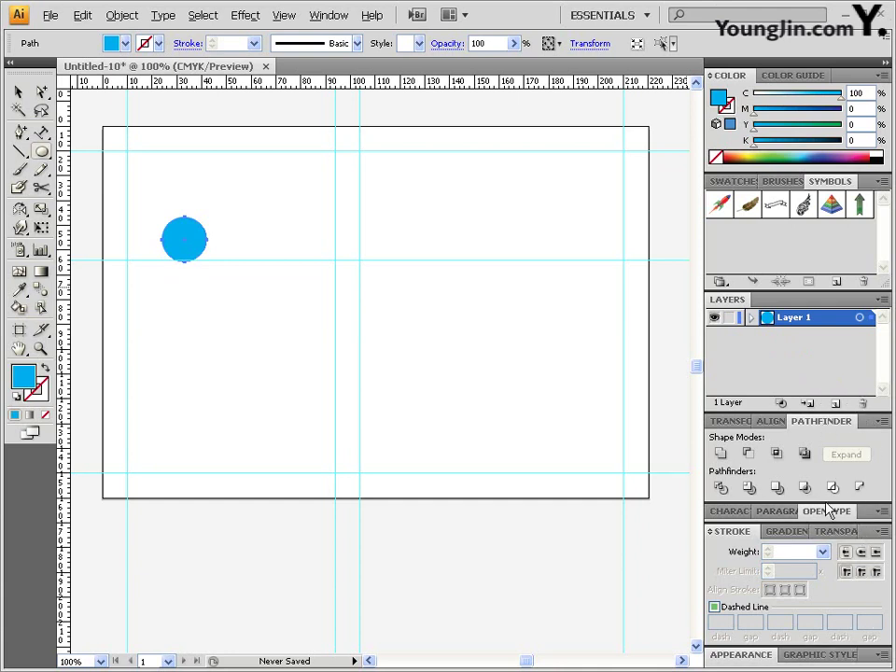
Step: Set the circle's opacity to 80%
left_click(839, 531)
double_click(849, 571)
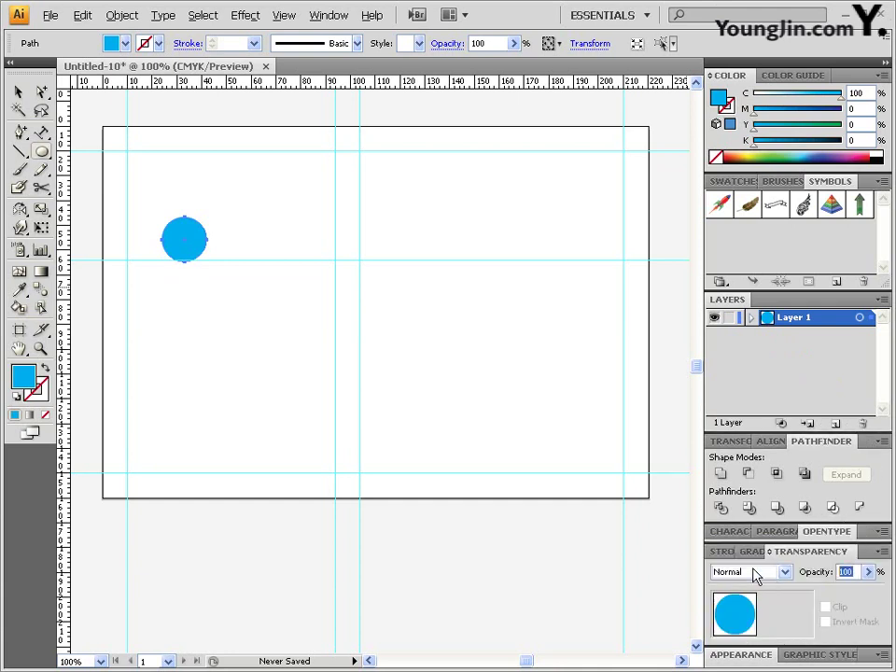
type("80")
key("Return")
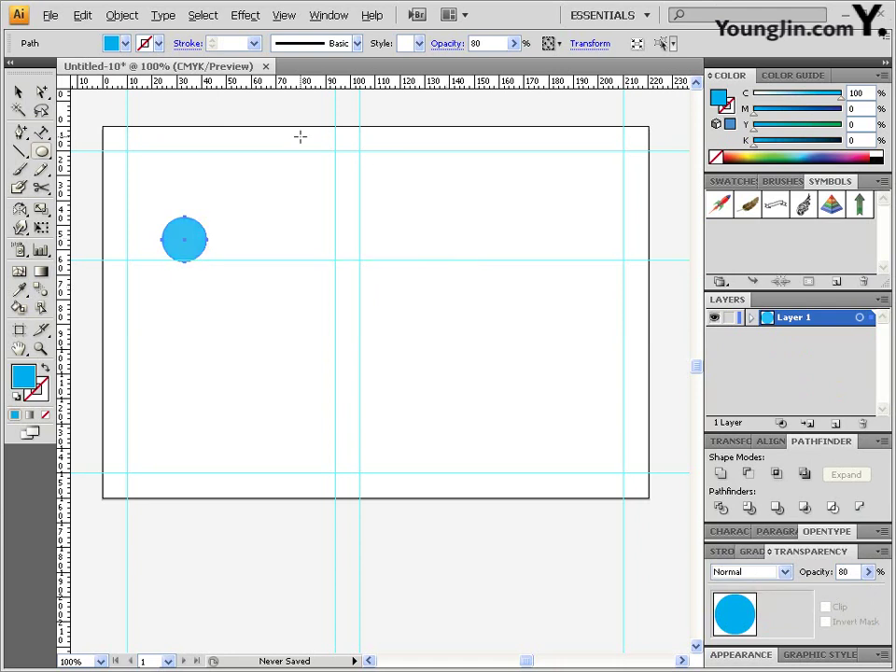
Step: Move the circle slightly right and place an overlapping copy about 3 mm right and 1 mm above it
left_click(19, 93)
left_click(242, 217, "ctrl")
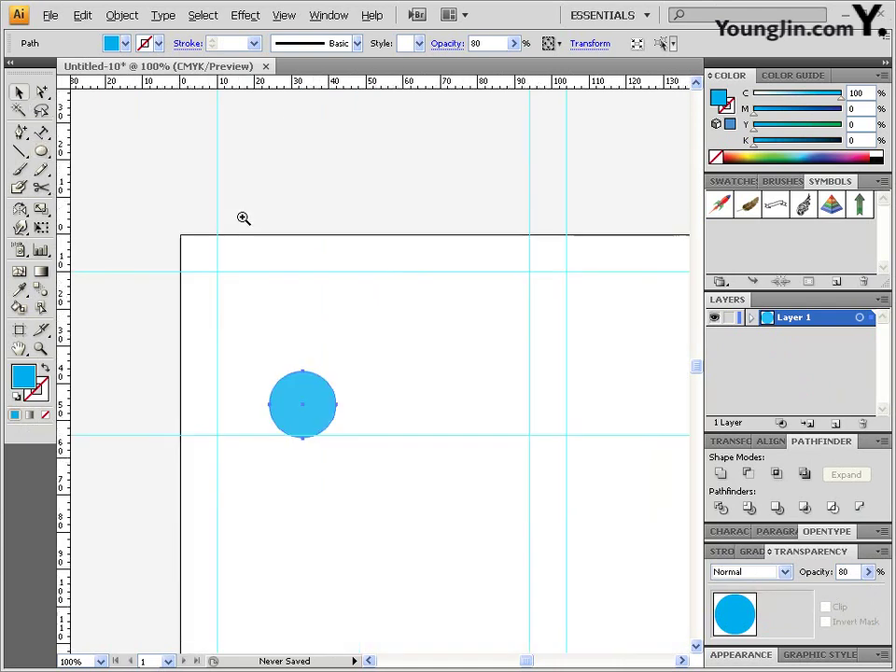
left_click(380, 406, "ctrl")
left_click_drag(380, 406, 325, 337)
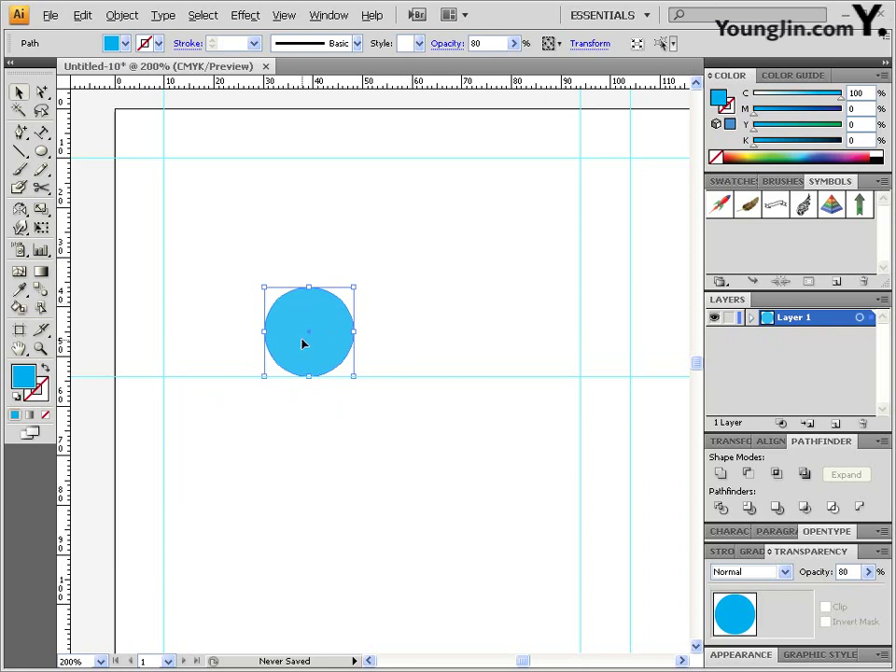
left_click_drag(301, 344, 322, 334)
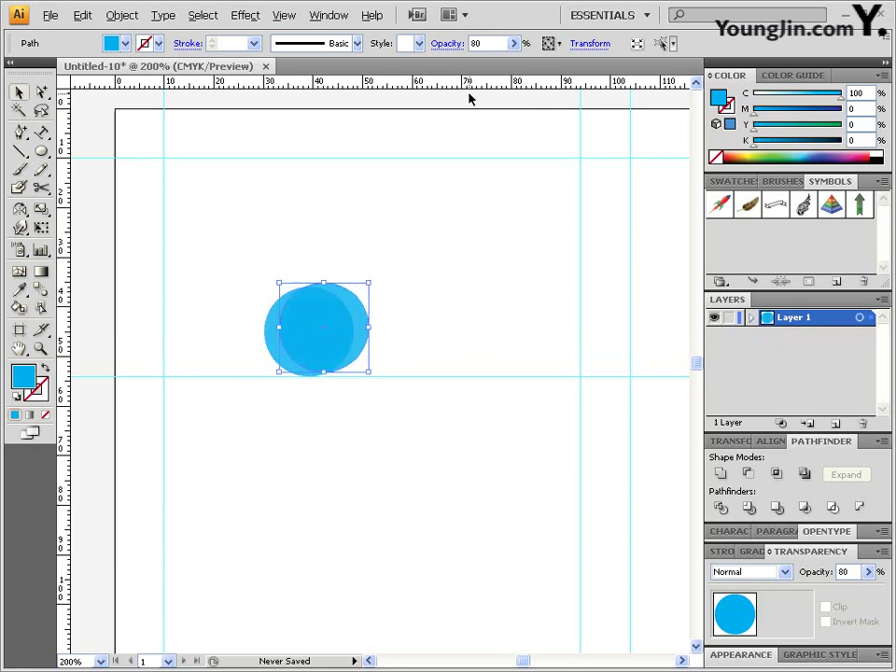
Step: Fill the copied circle with a deeper blue of 80% cyan and 50% magenta
left_click(866, 92)
type("80")
key("Tab")
type("50")
key("Return")
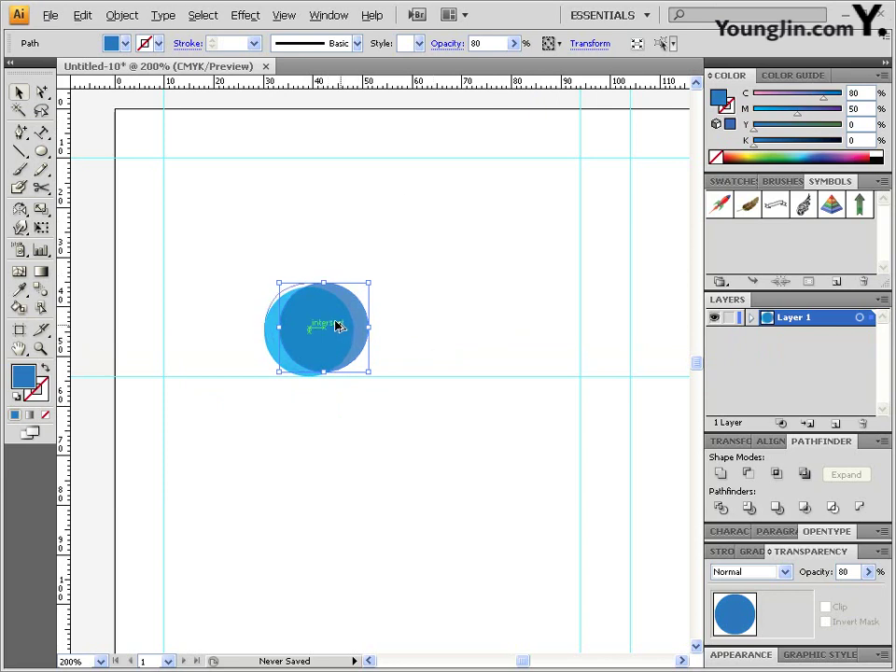
Step: Place a copy of the deeper blue circle about 2 mm left of and 1 mm above it
left_click_drag(340, 326, 328, 322)
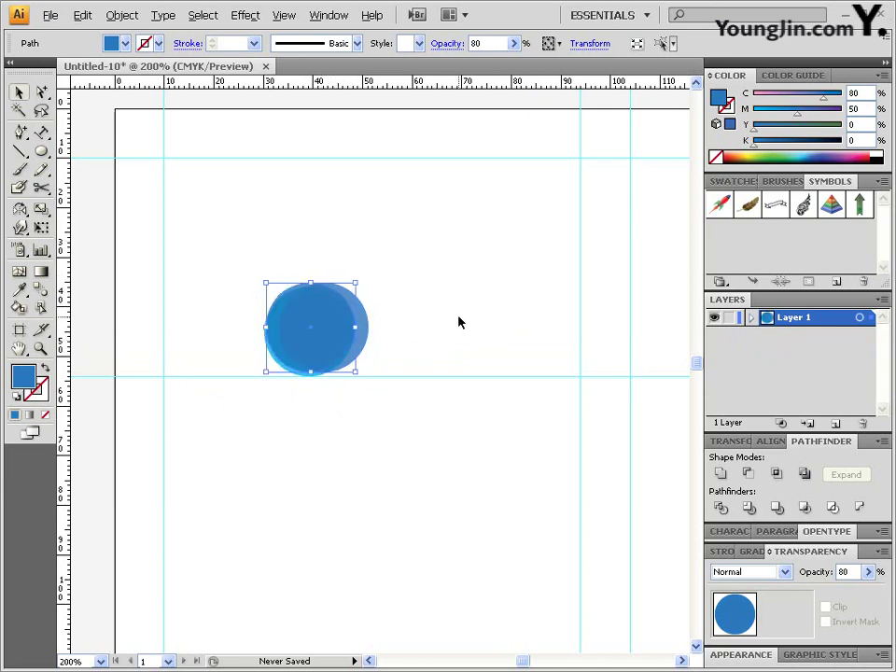
key("Down")
key("Up")
key("Down")
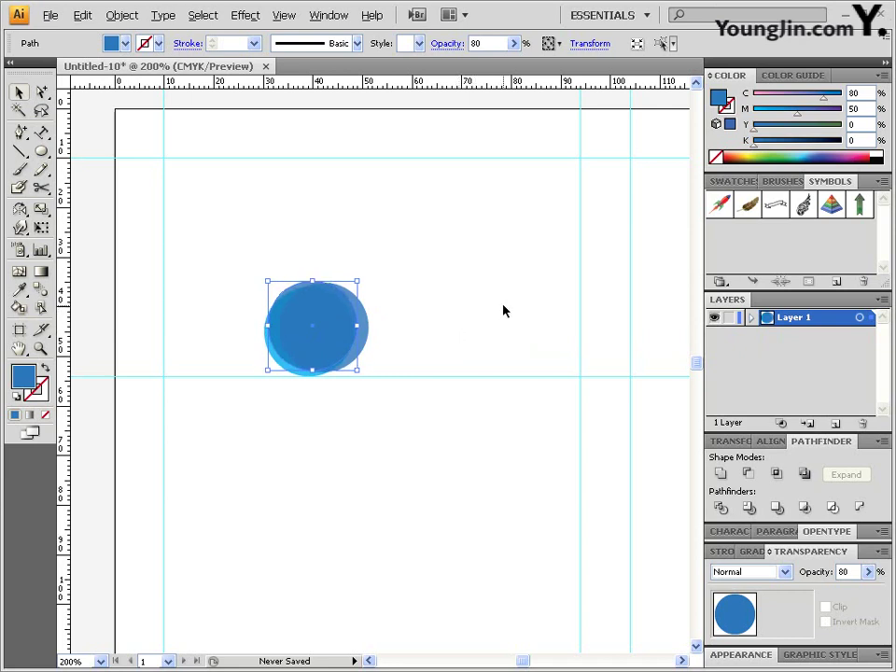
key("Up")
Step: Fill the new circle with pure yellow: 0% cyan, 0% magenta and 100% yellow
double_click(855, 92)
type("0")
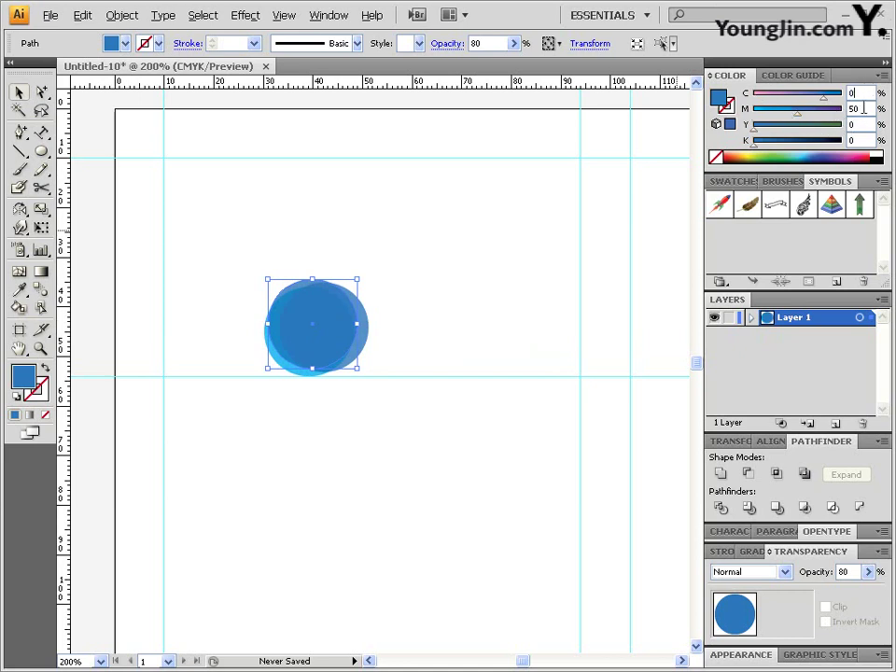
double_click(855, 108)
type("0")
key("Tab")
type("100")
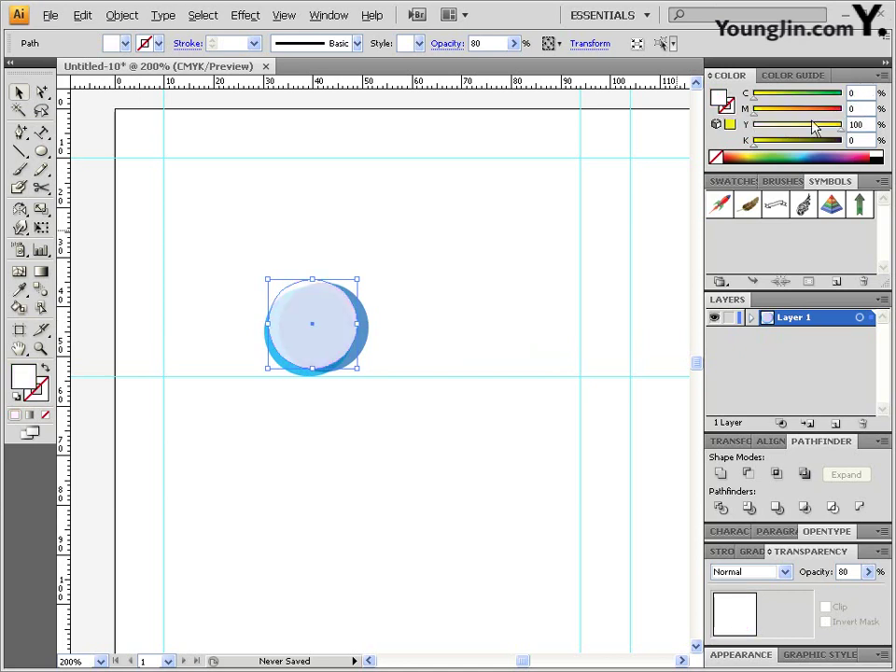
key("Return")
Step: Place a copy of the yellow circle about 1 mm right of and above it, and fill it orange with 50% magenta and 100% yellow
mouse_move(320, 324)
left_mouse_down()
mouse_move(333, 318)
mouse_move(326, 318)
left_mouse_up()
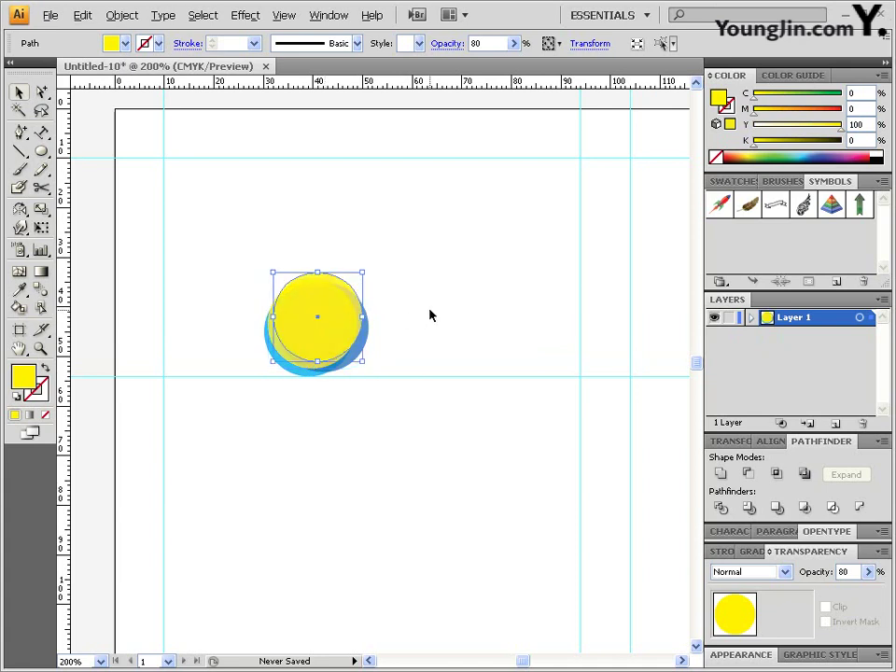
key("Down")
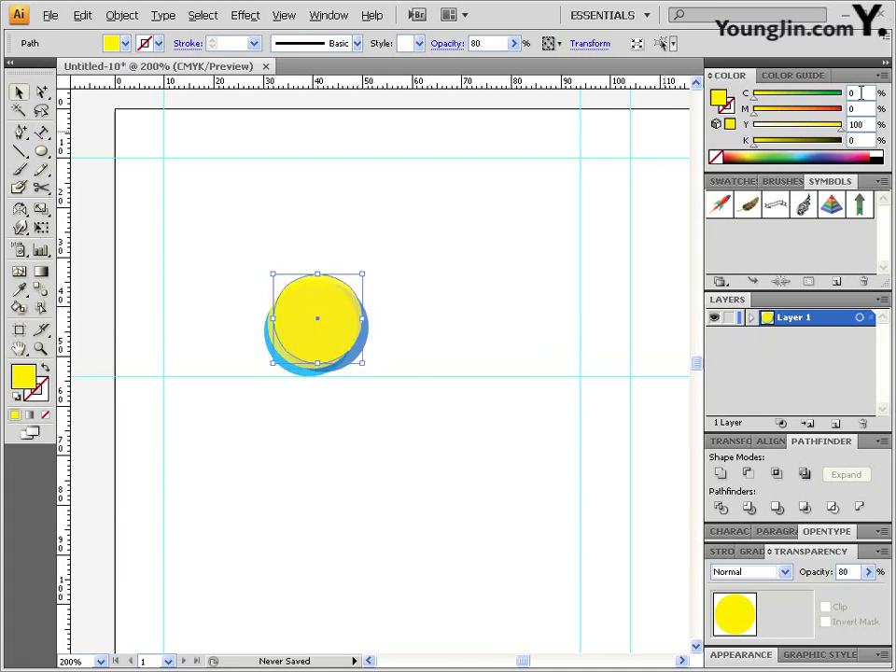
left_click(861, 92)
key("Tab")
type("2")
type("50")
key("Return")
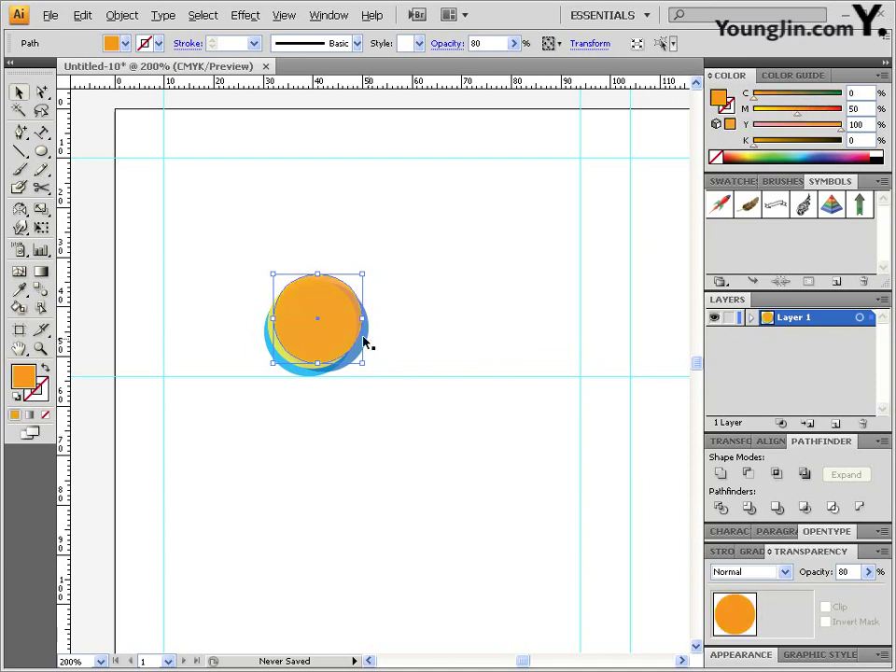
Step: Place a copy of the orange circle about 3 mm left and 1 mm above, fill it with 100% magenta and 0% yellow, and deselect it
left_click_drag(342, 323, 325, 317)
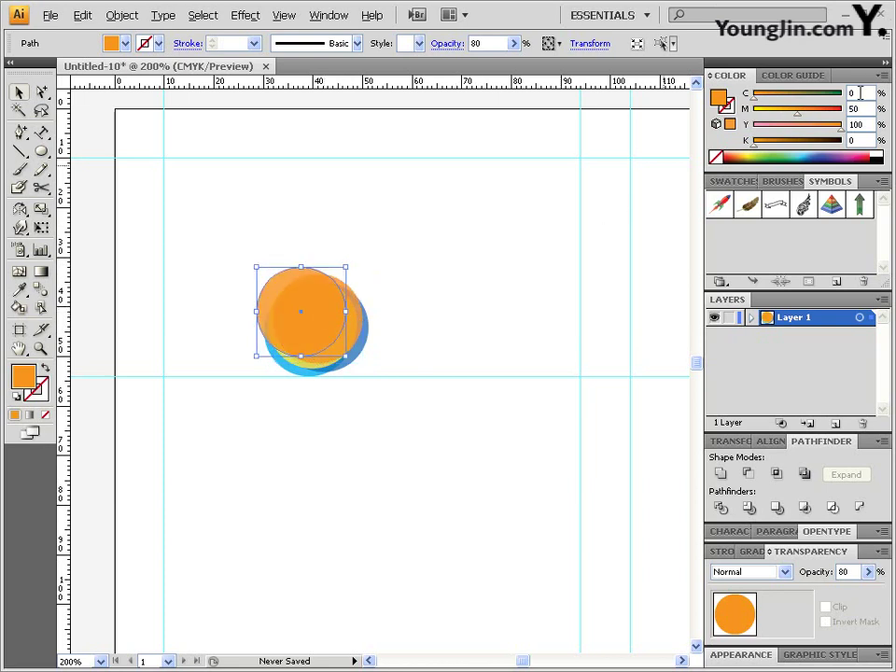
key("Tab")
type("0")
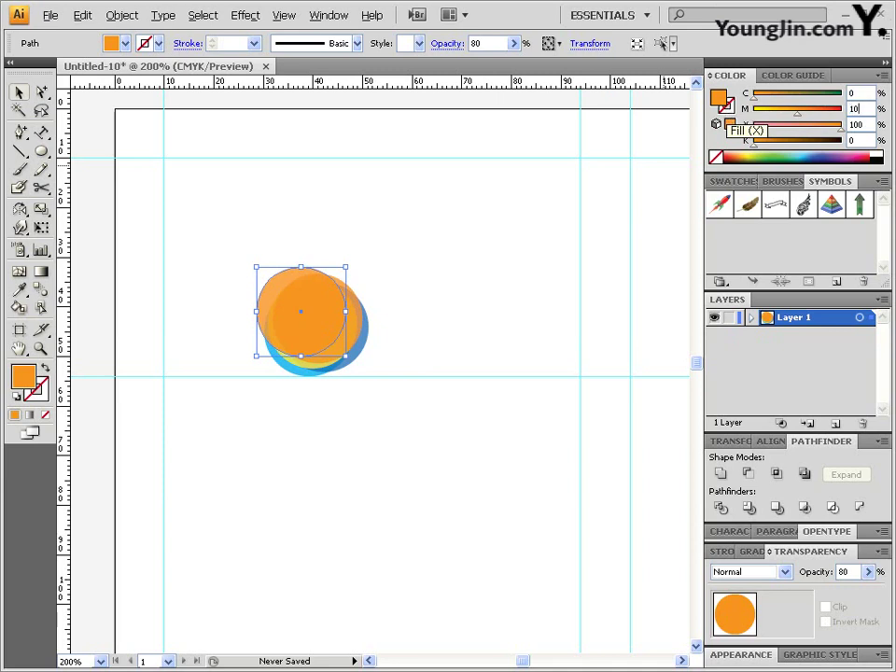
type("0")
key("Tab")
type("0")
key("Return")
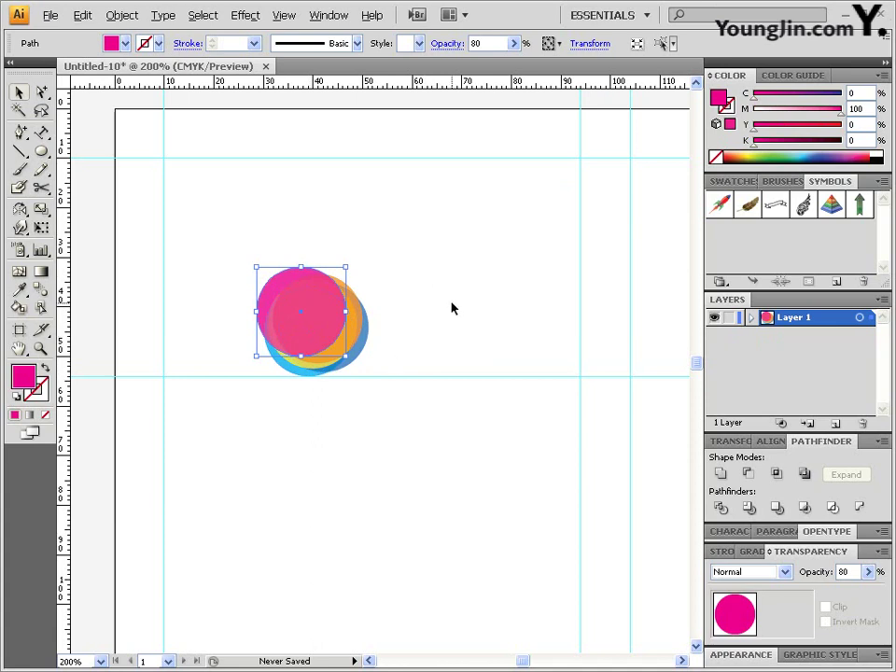
left_click(456, 283)
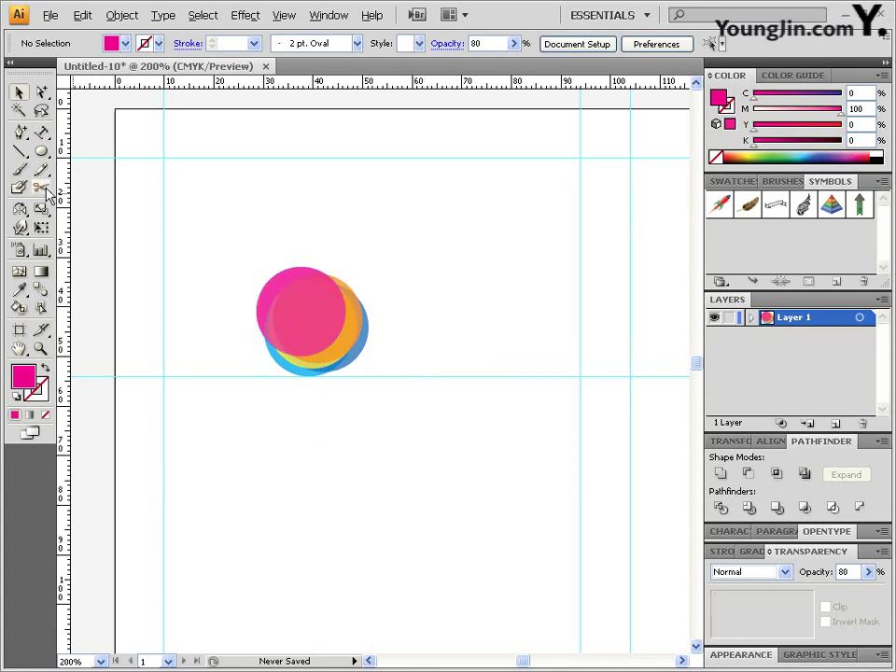
Step: Switch to the Pen tool and turn off Smart Guides
left_click_drag(20, 132, 57, 140)
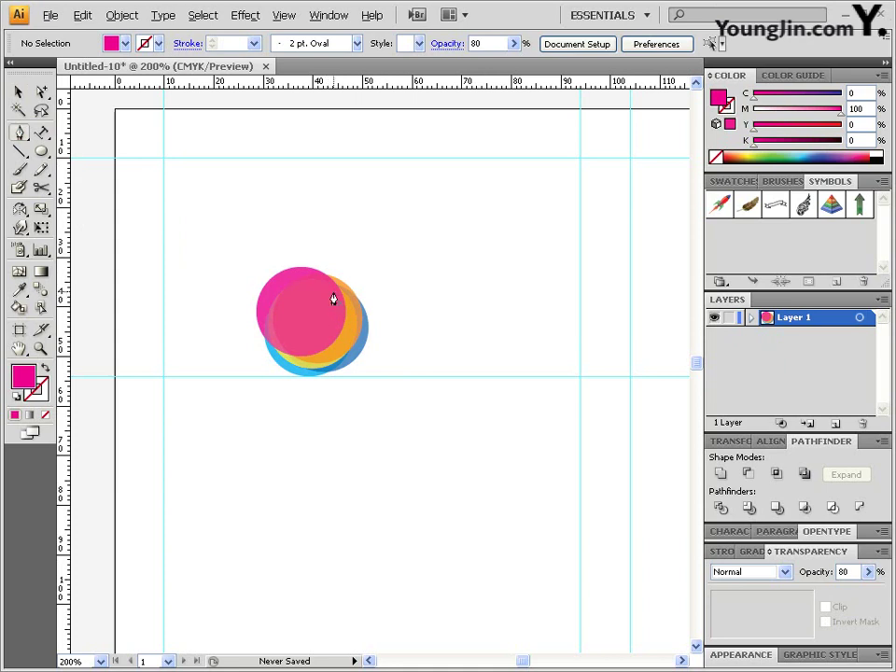
left_click(333, 293)
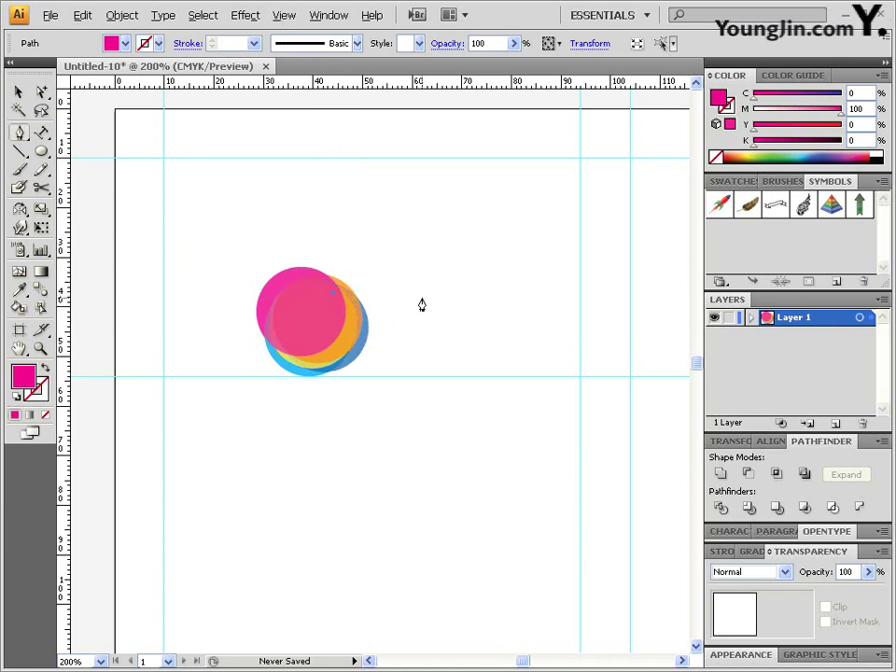
key("ctrl+shift+a")
left_click(284, 14)
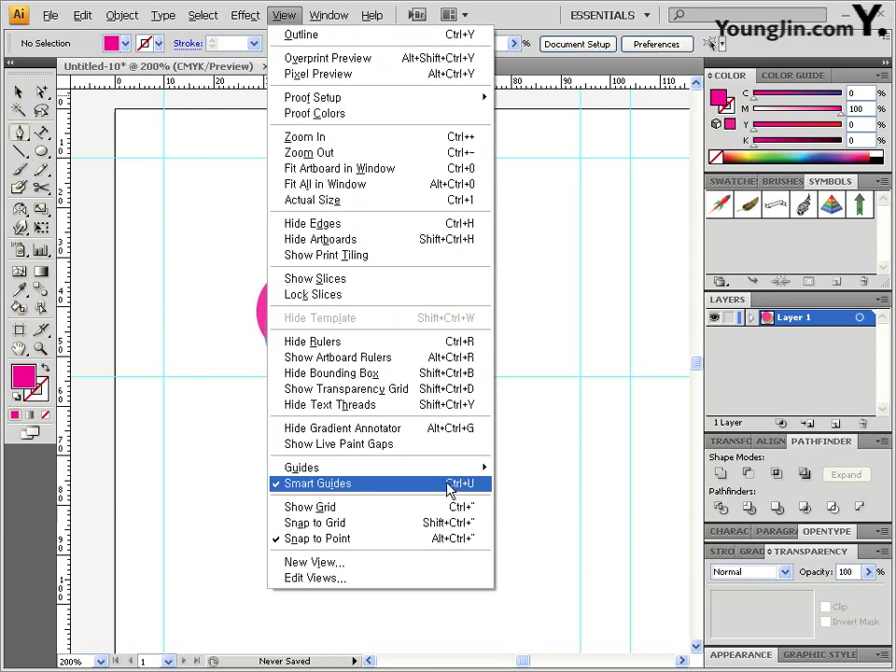
left_click(400, 485)
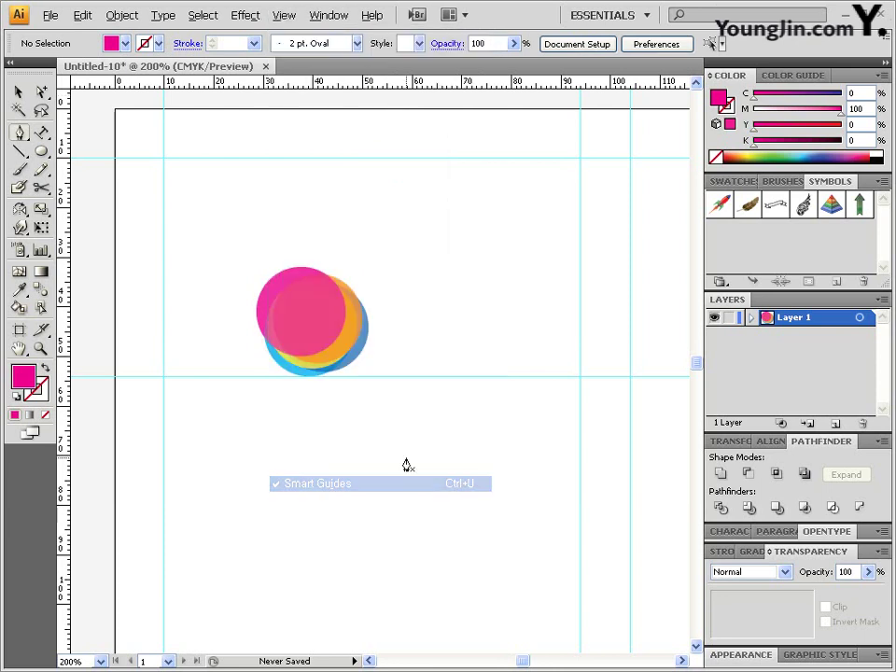
Step: Draw a music note's outer outline from the circles: a vertical stem edge about 27 mm up to the upper guide, then a flag curving down right
left_click(333, 292)
left_click(332, 163)
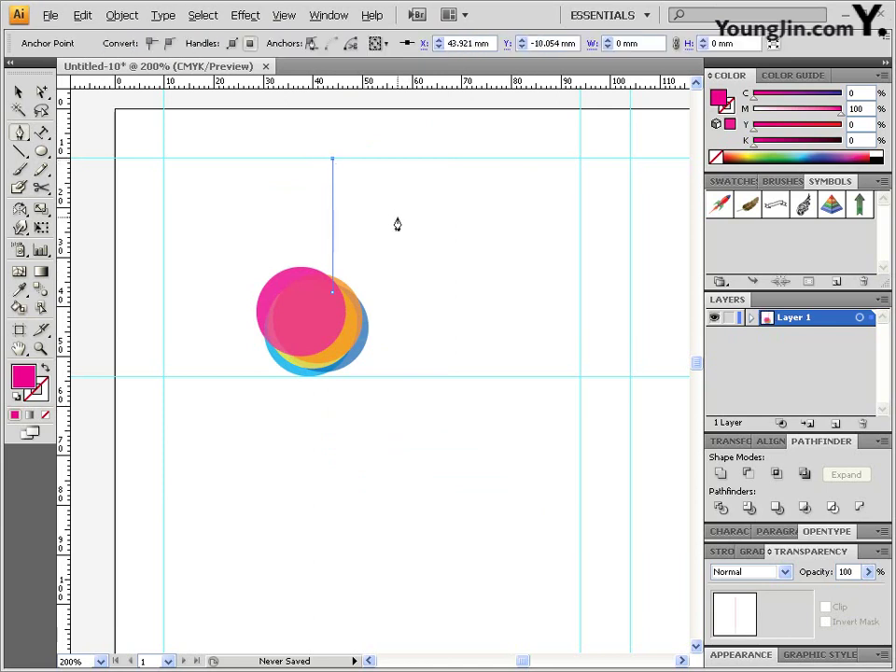
left_click_drag(398, 224, 425, 230)
left_click(333, 292)
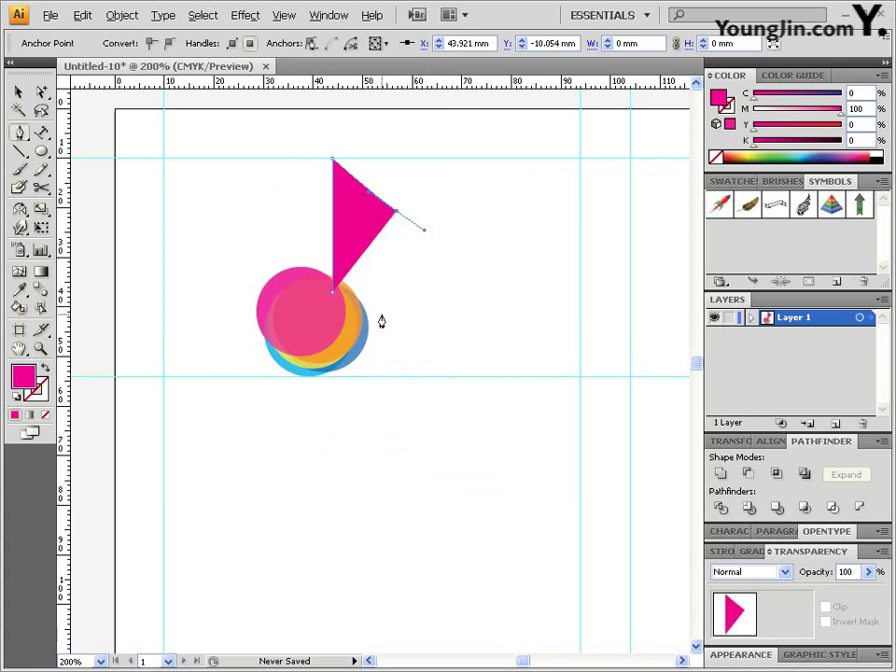
left_click_drag(380, 303, 336, 320)
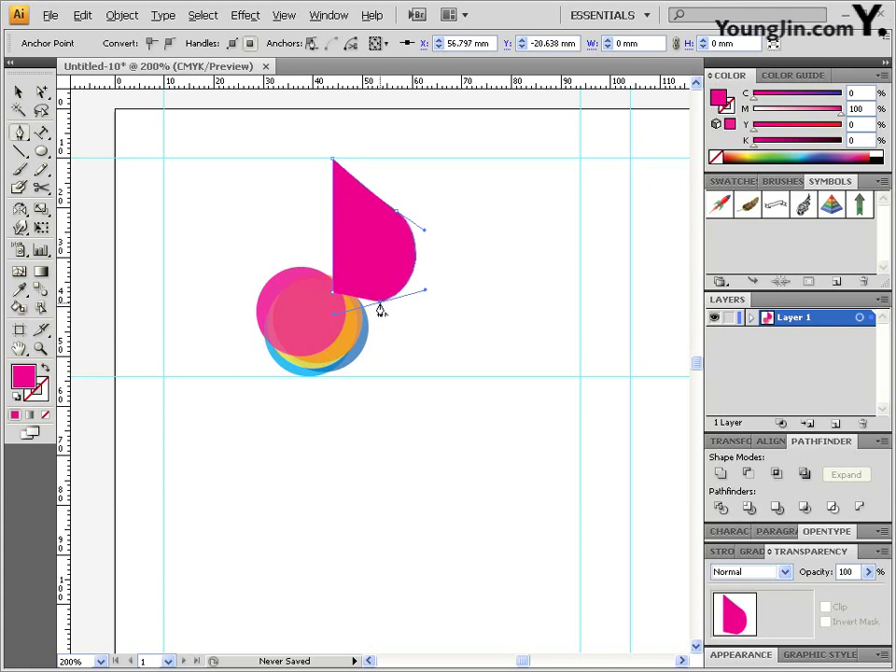
left_click(381, 305)
Step: Draw the inner curve of the flag and the stem's second edge down to the circles, closing the note shape at its starting point
left_click_drag(390, 244, 362, 221)
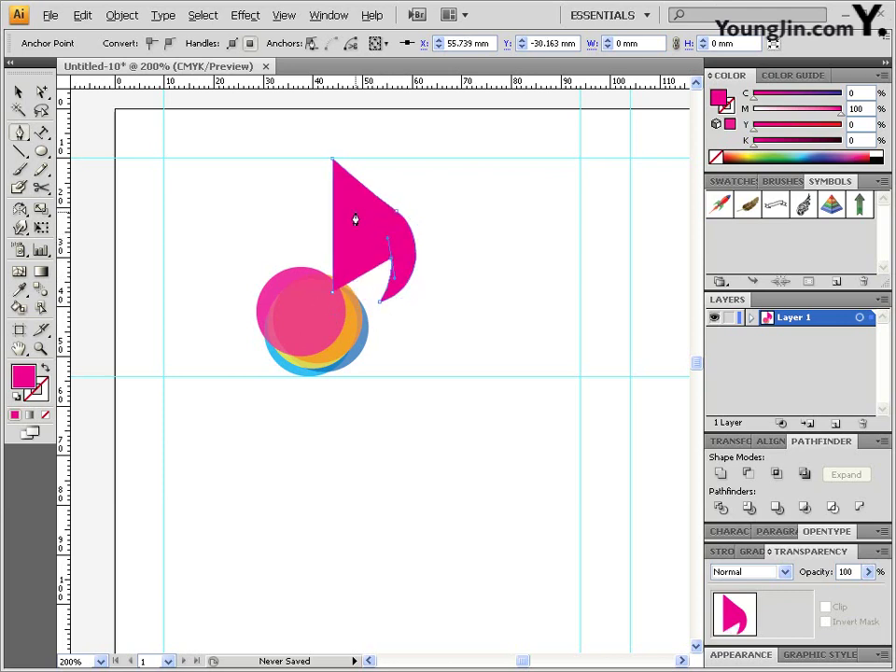
key("ctrl+shift+a")
left_click_drag(344, 206, 351, 216)
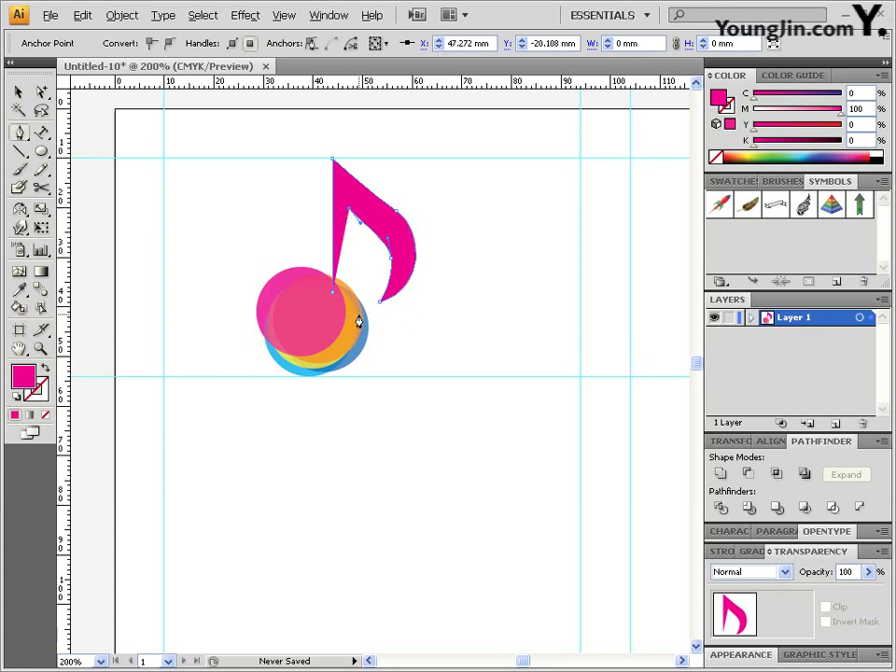
left_click_drag(361, 316, 358, 321)
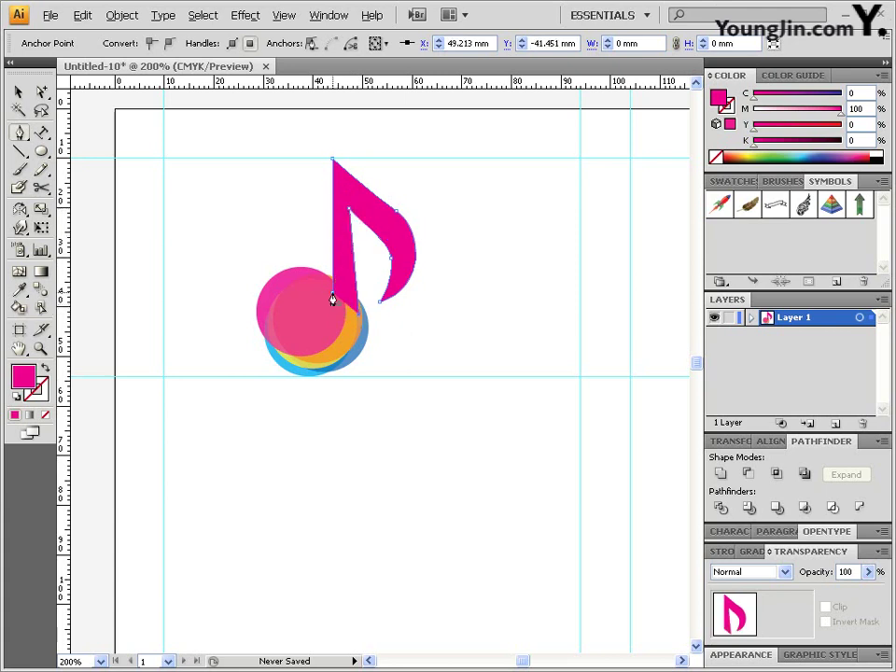
left_click(332, 298)
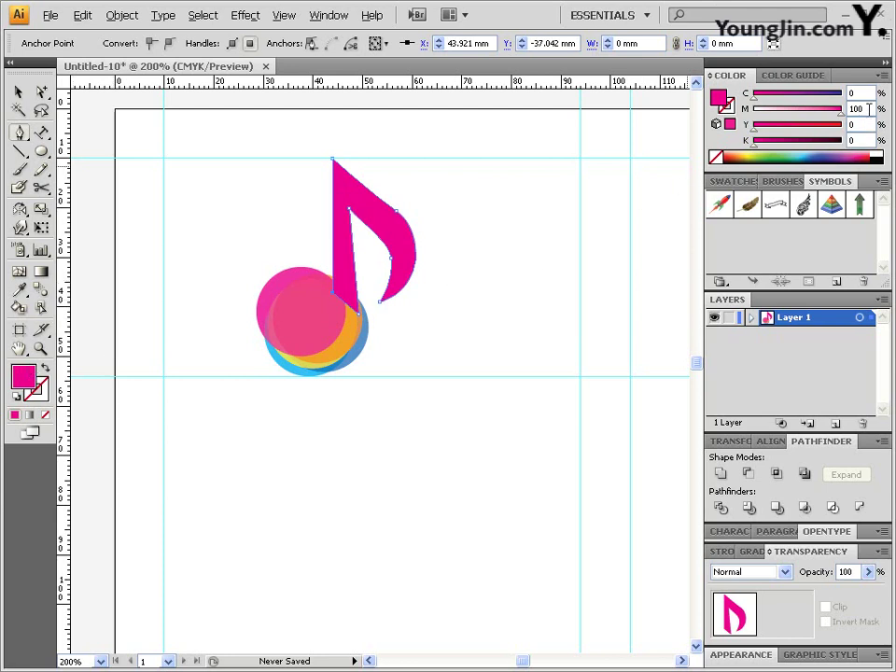
Step: Fill the note shape with a light grey of 30% black and 0% magenta
left_click(869, 109)
type("0")
key("Return")
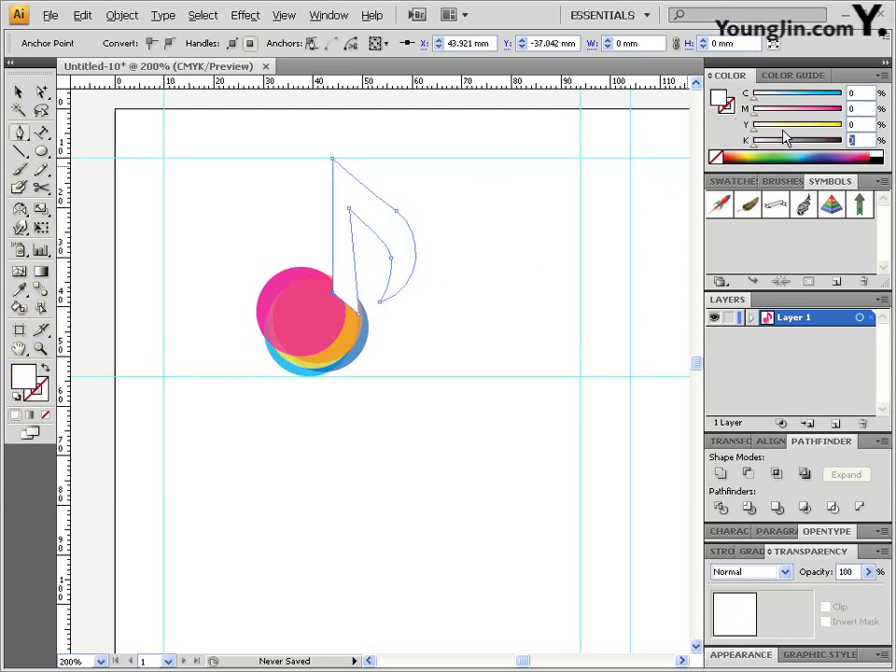
left_click(786, 137)
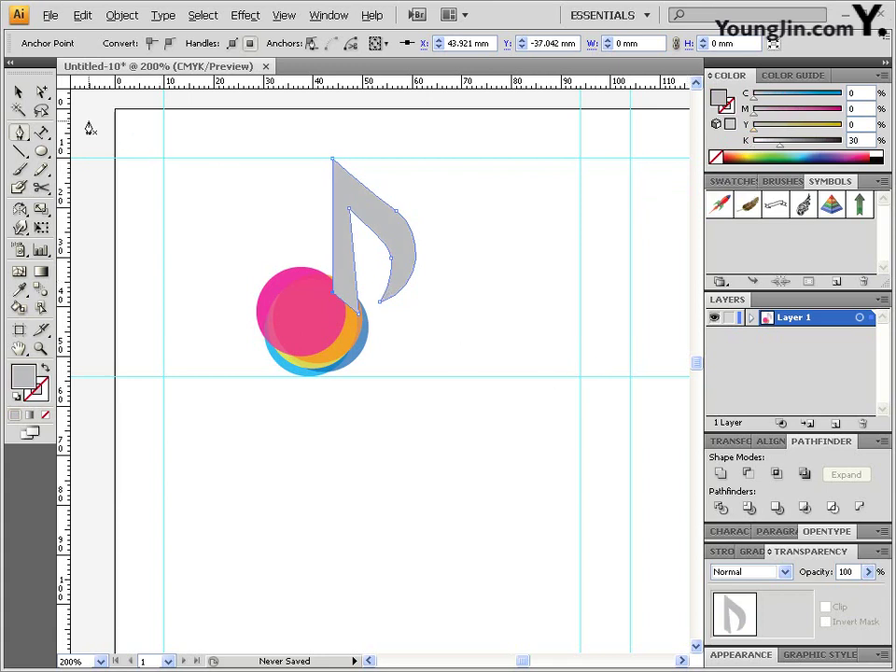
Step: Send the grey note shape to the back behind the circles and deselect it
left_click(124, 17)
mouse_move(140, 52)
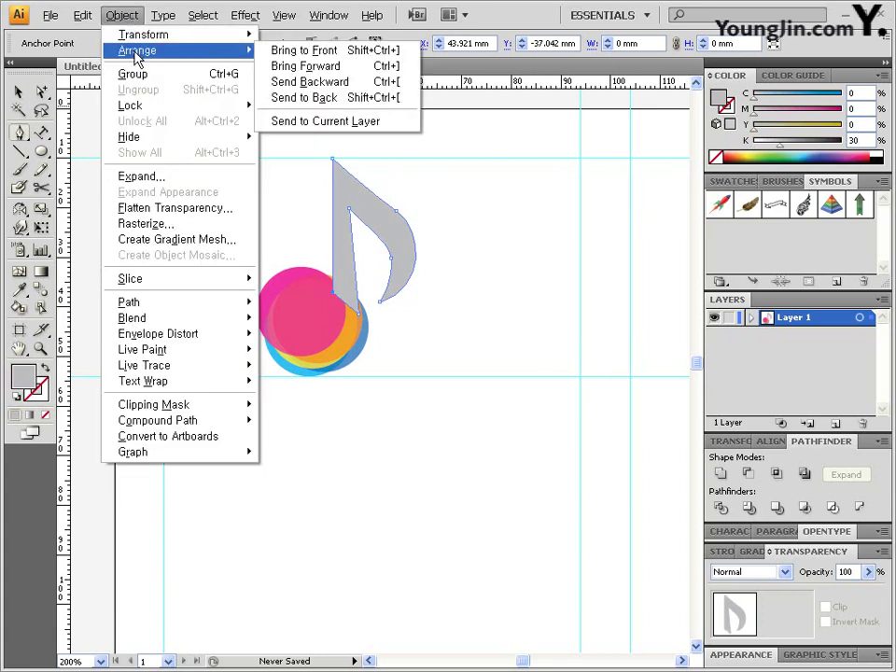
left_click(344, 99)
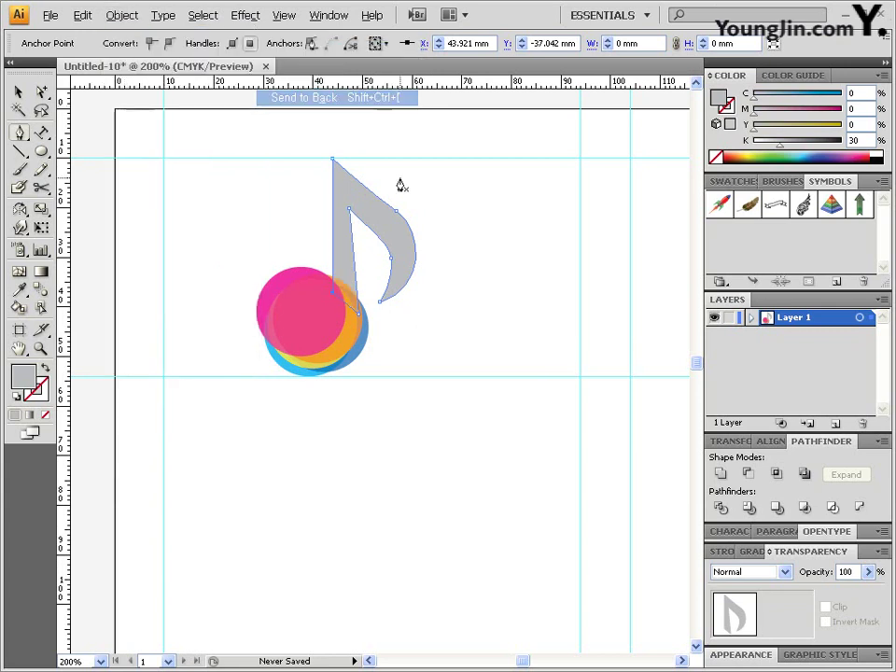
key("v")
left_click(446, 486)
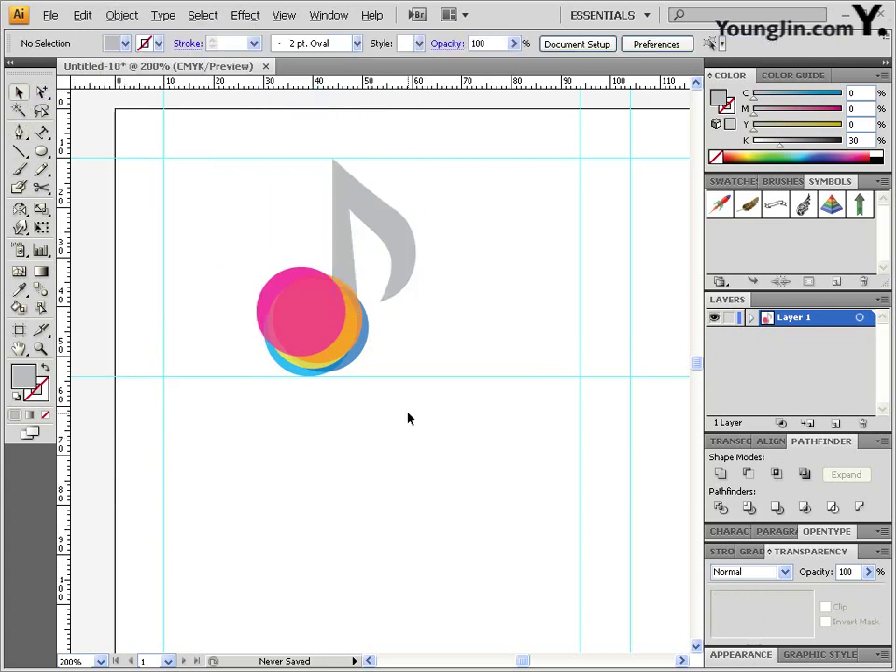
Step: Select the note shape together with all the coloured circles and group them
left_click_drag(420, 417, 252, 146)
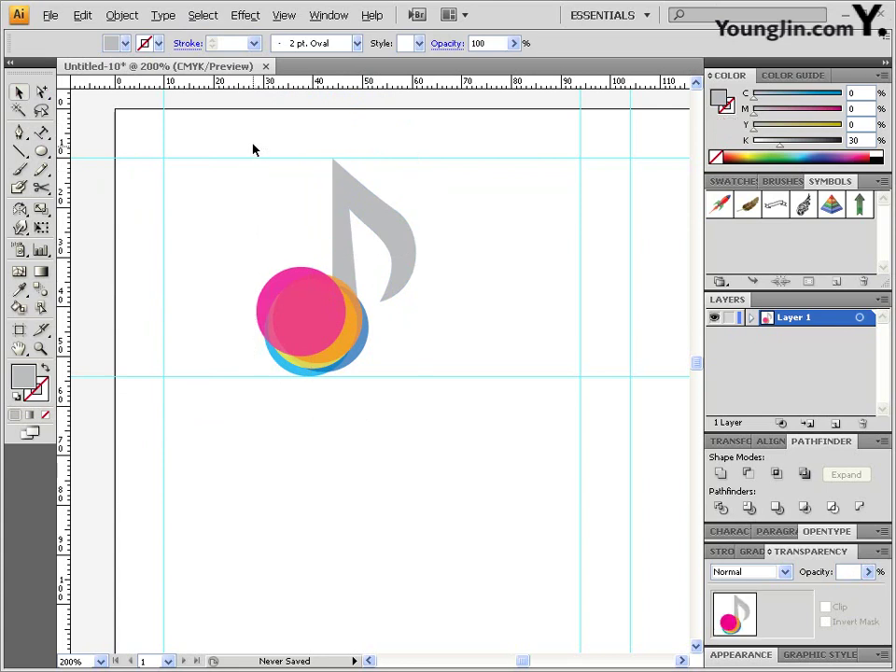
left_click(117, 15)
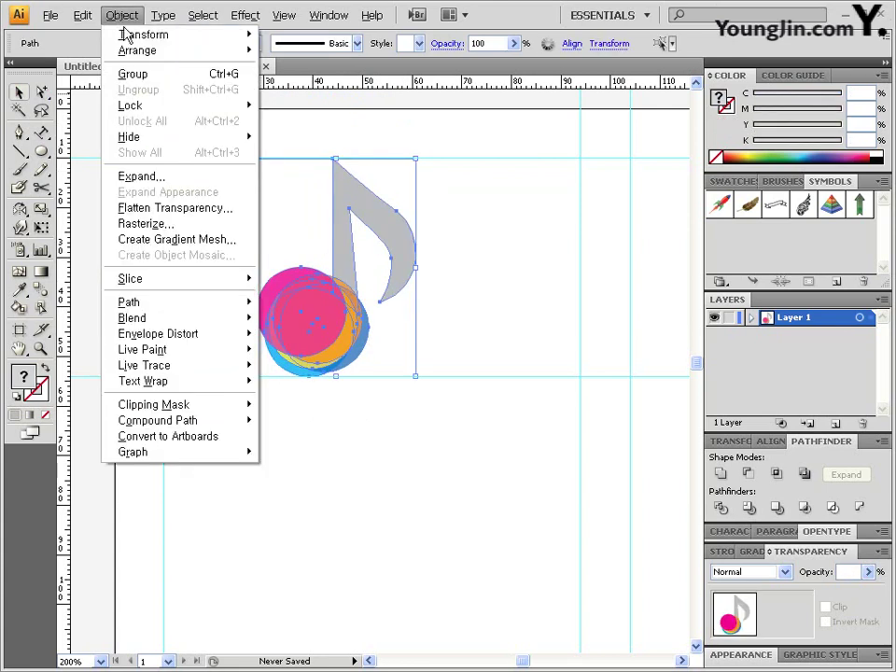
left_click(137, 80)
Step: Draw an ellipse about 14 mm wide and 9 mm high to the right of the note, just above the lower horizontal guide
left_click_drag(506, 324, 468, 298)
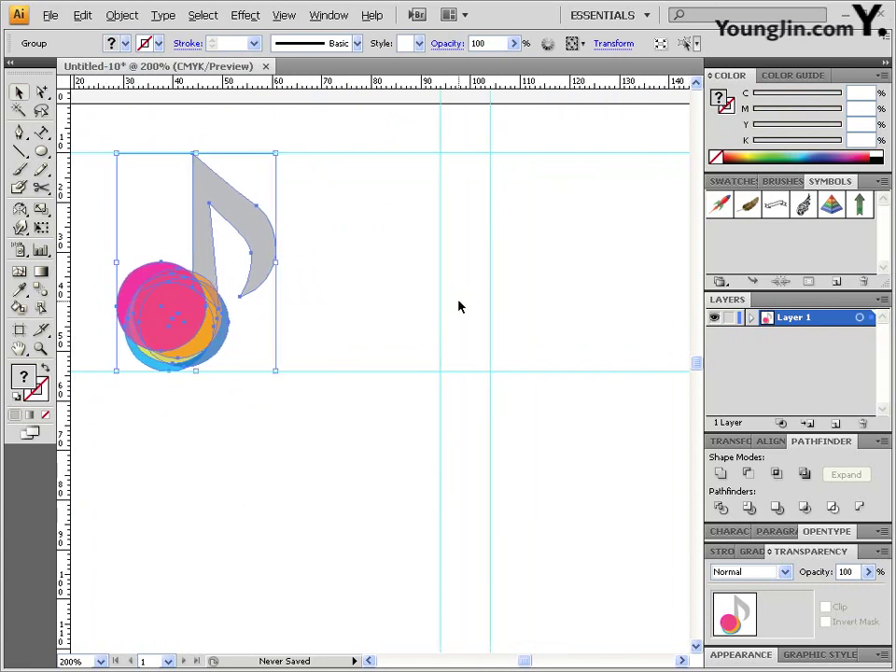
left_click(41, 152)
left_click_drag(374, 308, 445, 353)
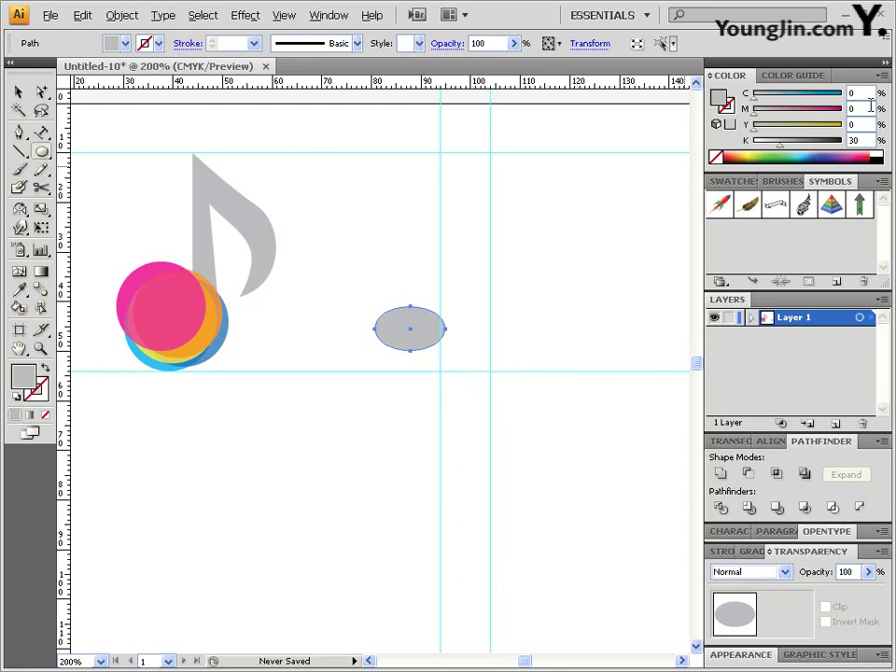
Step: Fill the ellipse orange with 50% magenta, 100% yellow and 0% black
type("50")
key("Tab")
type("1")
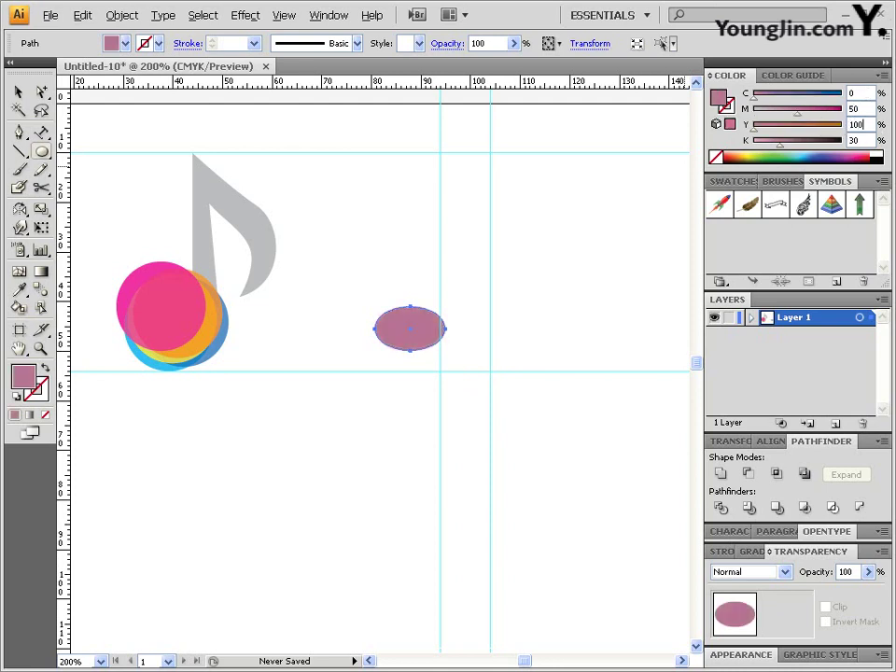
type("00")
key("Tab")
key("Return")
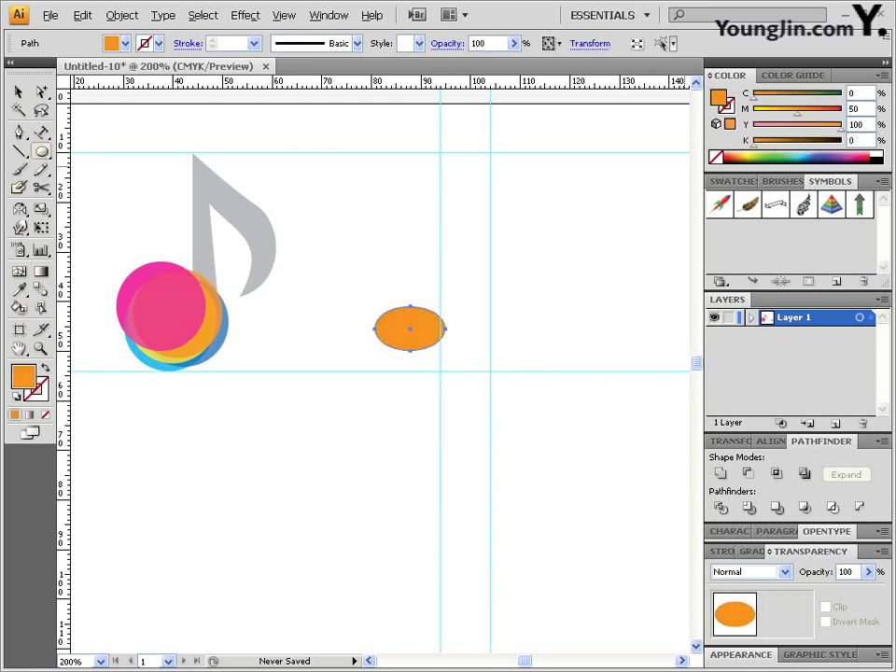
Step: Rotate the orange ellipse 20° and place a copy of it about 21 mm to its right at the same height
left_click(21, 210)
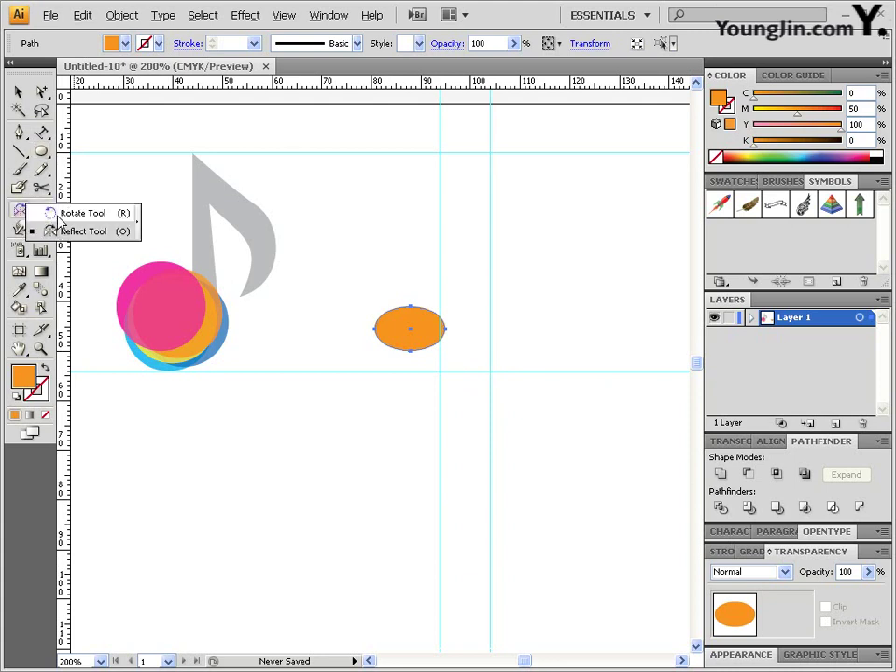
double_click(20, 212)
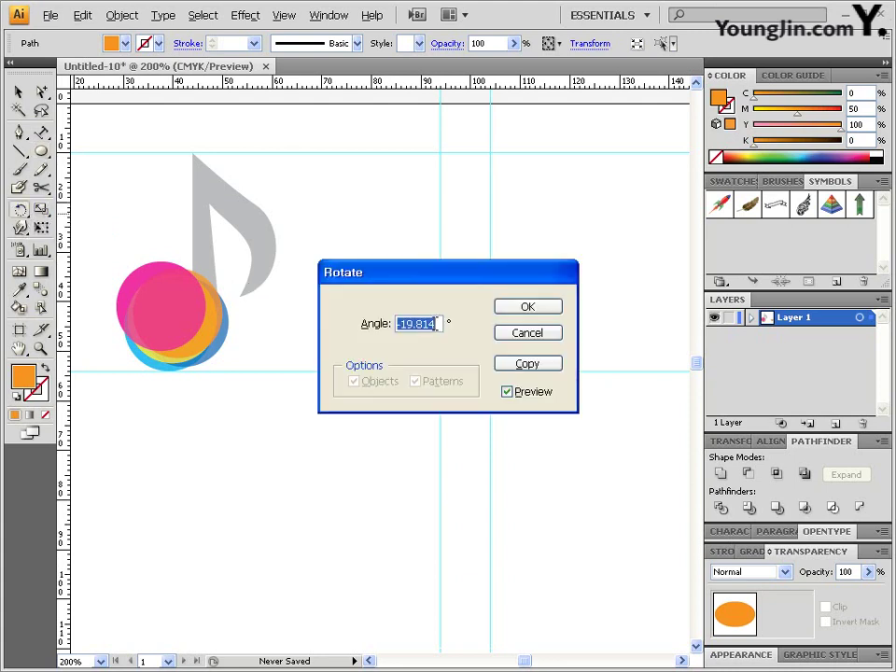
type("20")
left_click(521, 393)
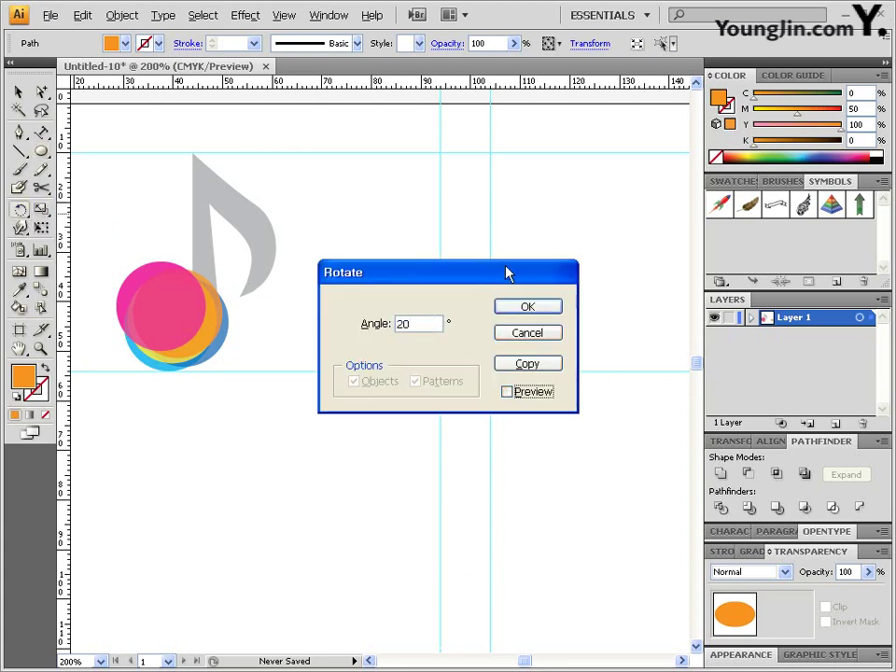
left_click_drag(506, 272, 359, 408)
left_click(378, 527)
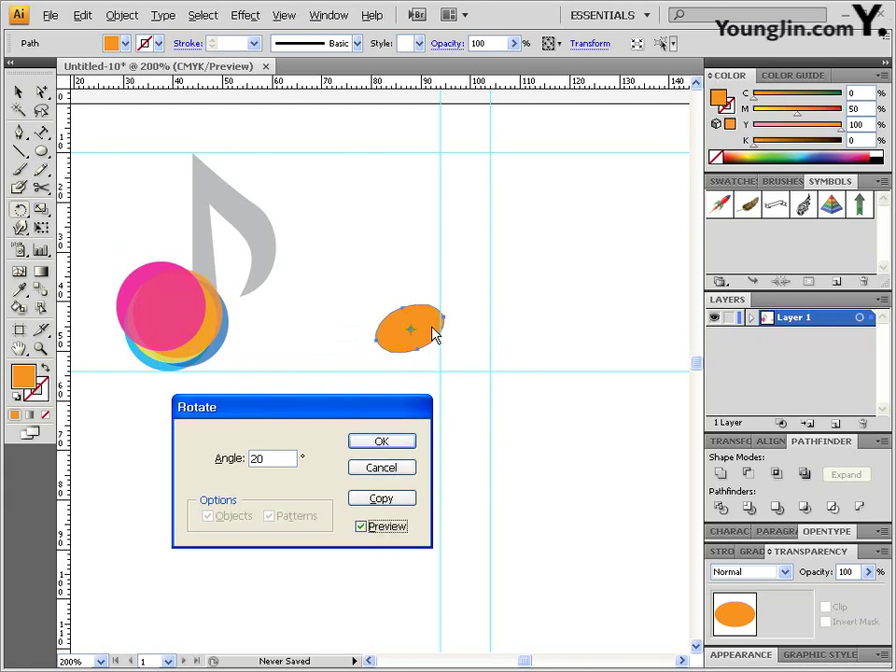
left_click(394, 452)
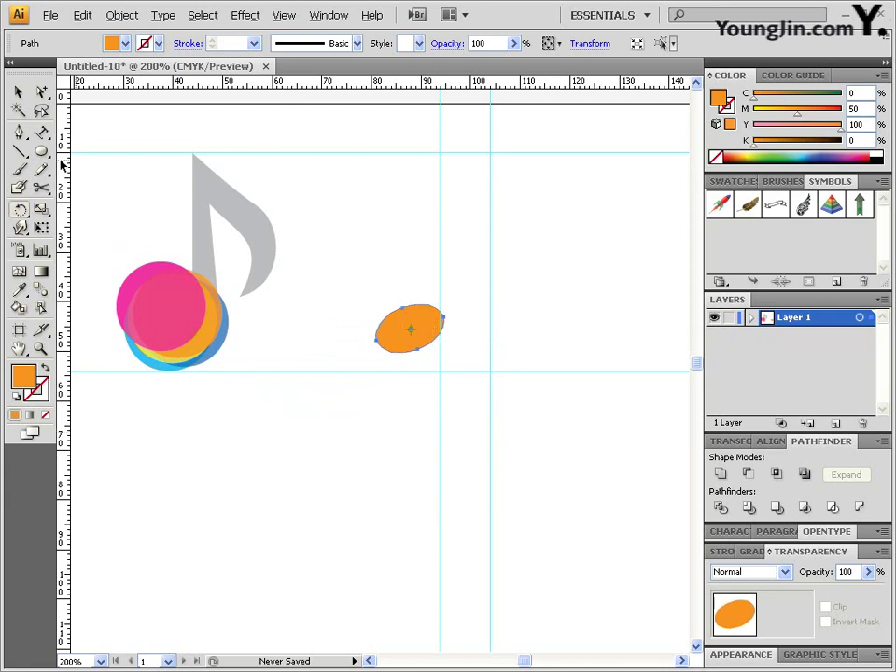
left_click(19, 92)
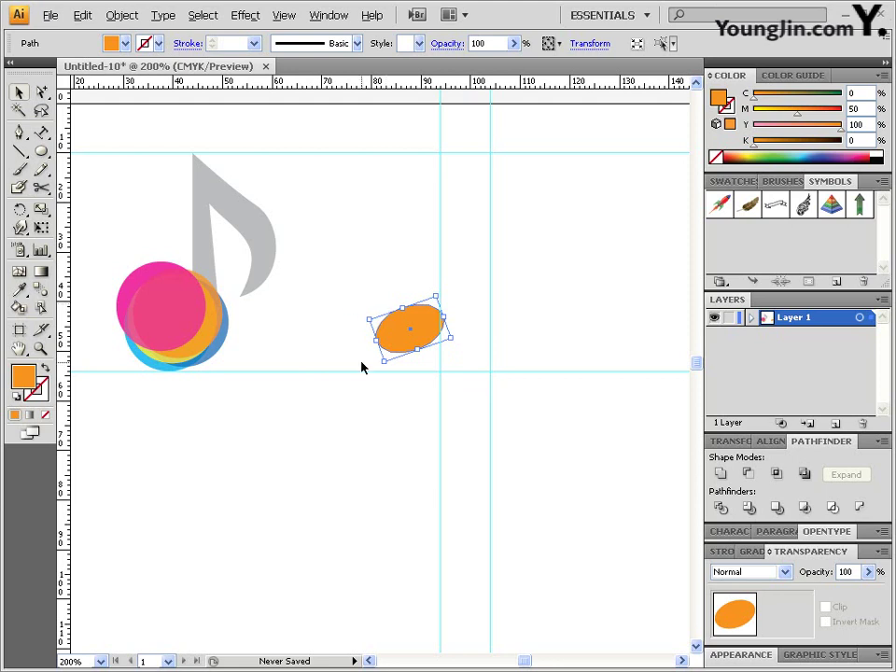
left_click_drag(419, 339, 525, 331)
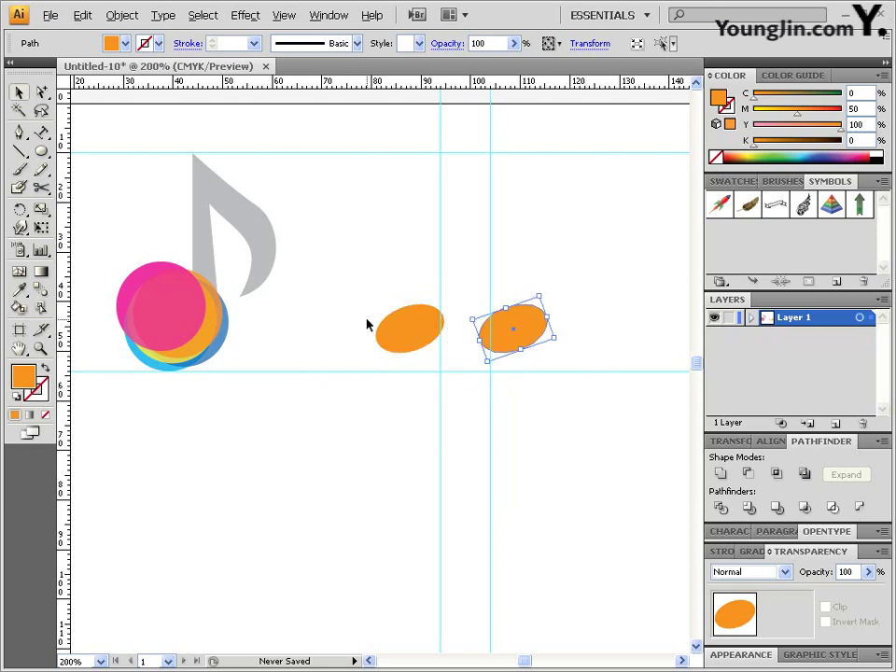
Step: Draw an open three-sided pen path about 20 mm wide and 25 mm high, linking the right ends of both ellipses as stems and a beam
left_click(19, 132)
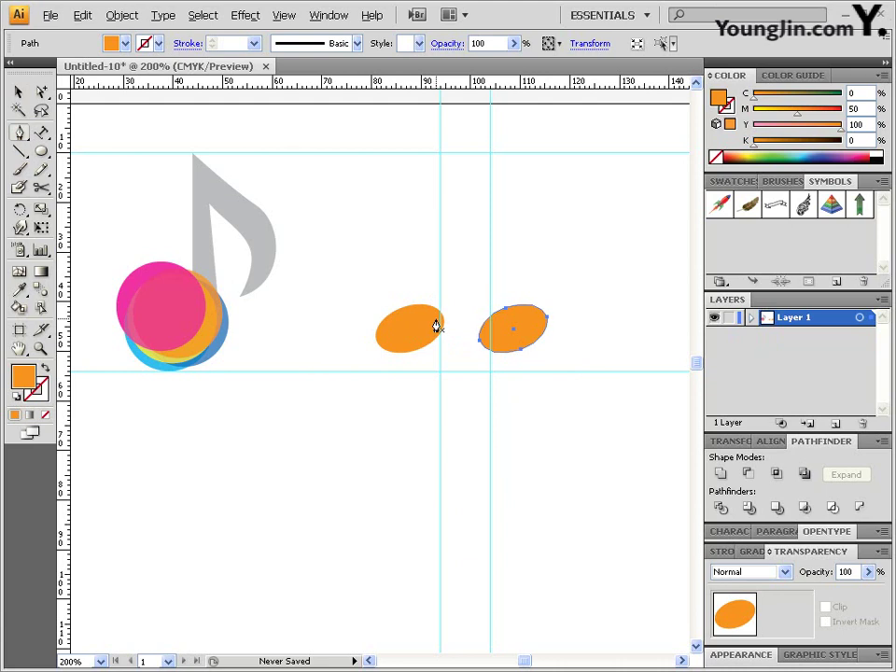
left_click(435, 320)
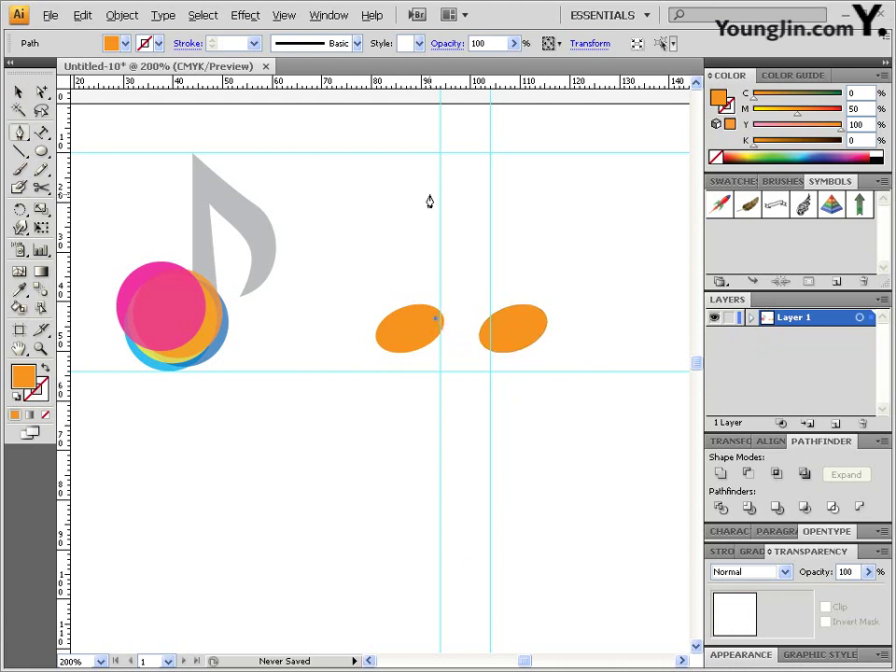
left_click(435, 194)
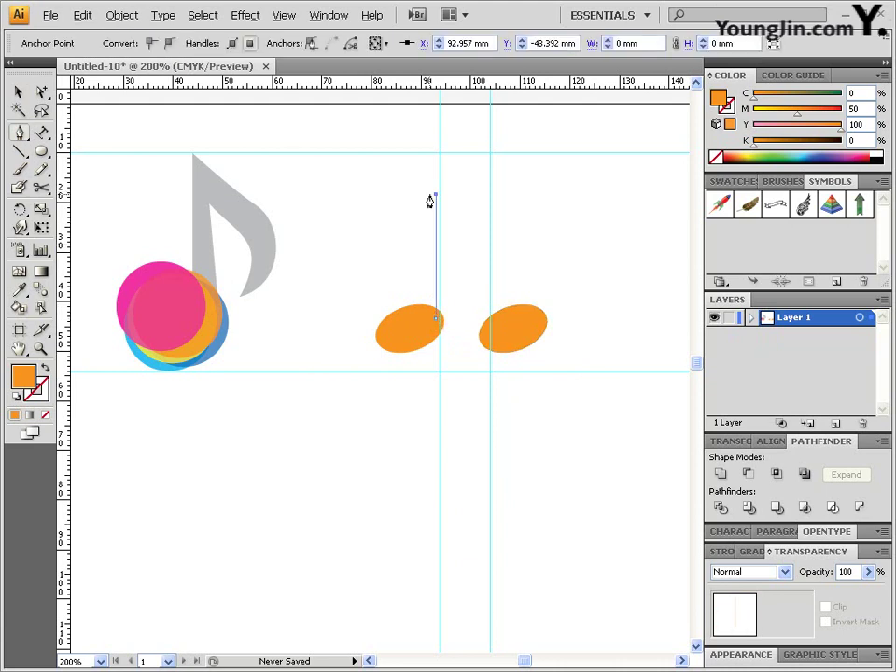
left_click(534, 195)
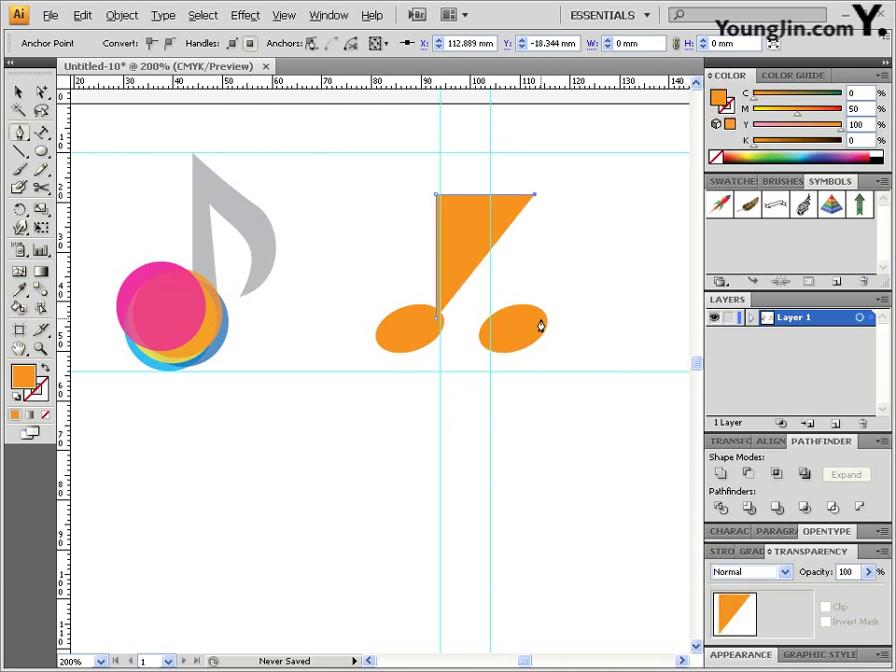
left_click(534, 320)
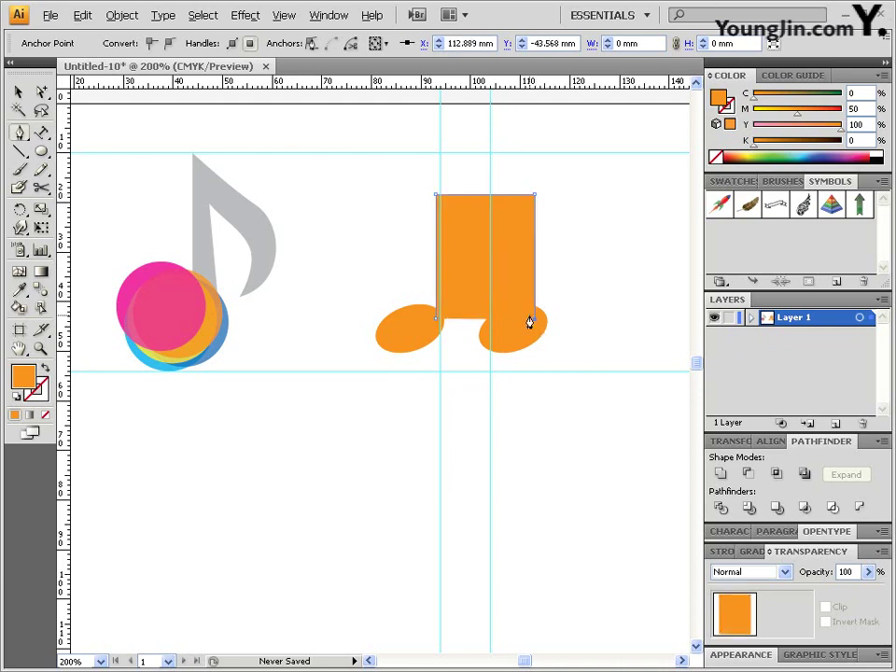
Step: Swap the path's fill and stroke to give it an orange outline without fill, and set the stroke weight to 10 pt
left_click(45, 369)
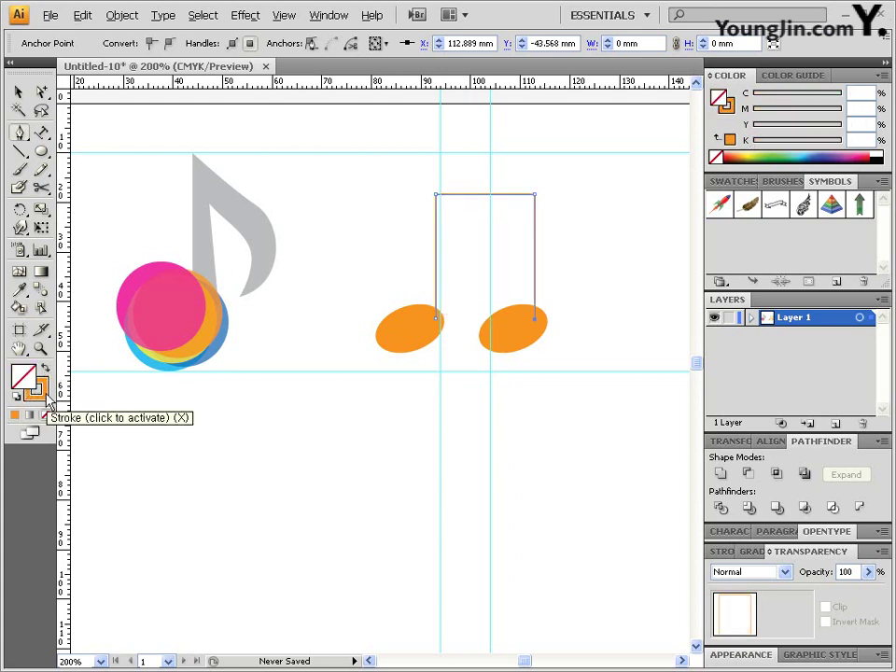
left_click(43, 397)
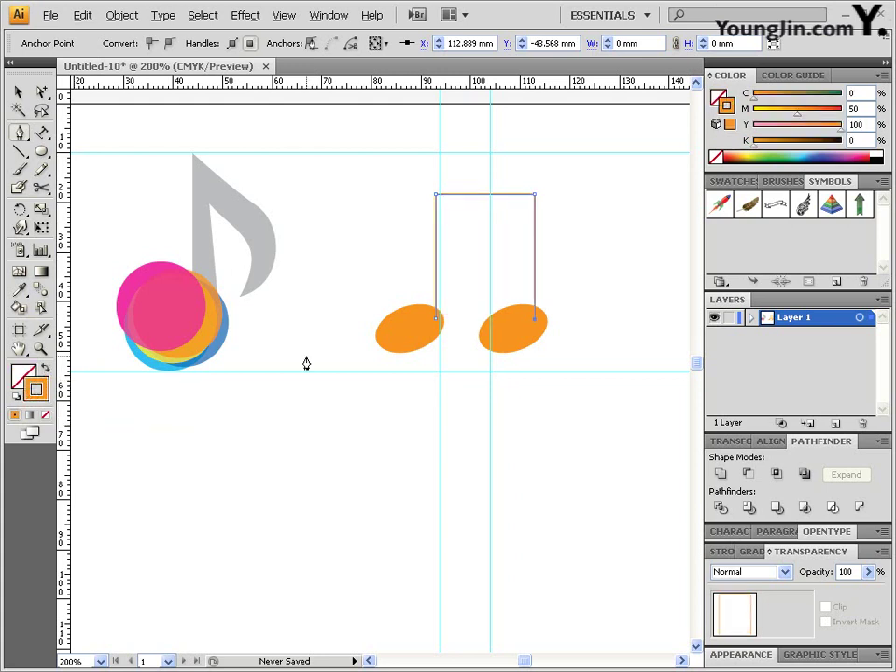
left_click(725, 550)
left_click(804, 550)
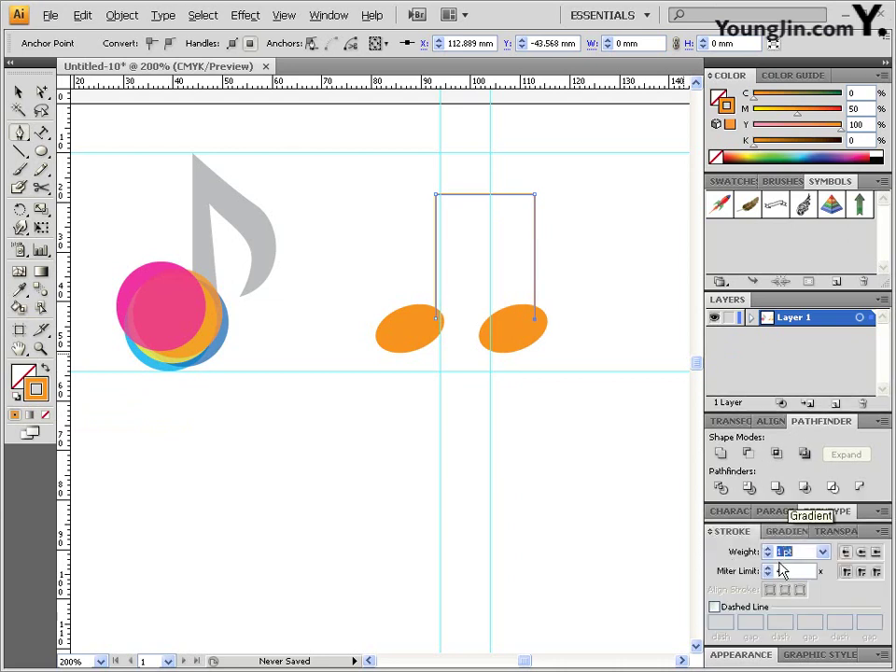
type("10")
key("Return")
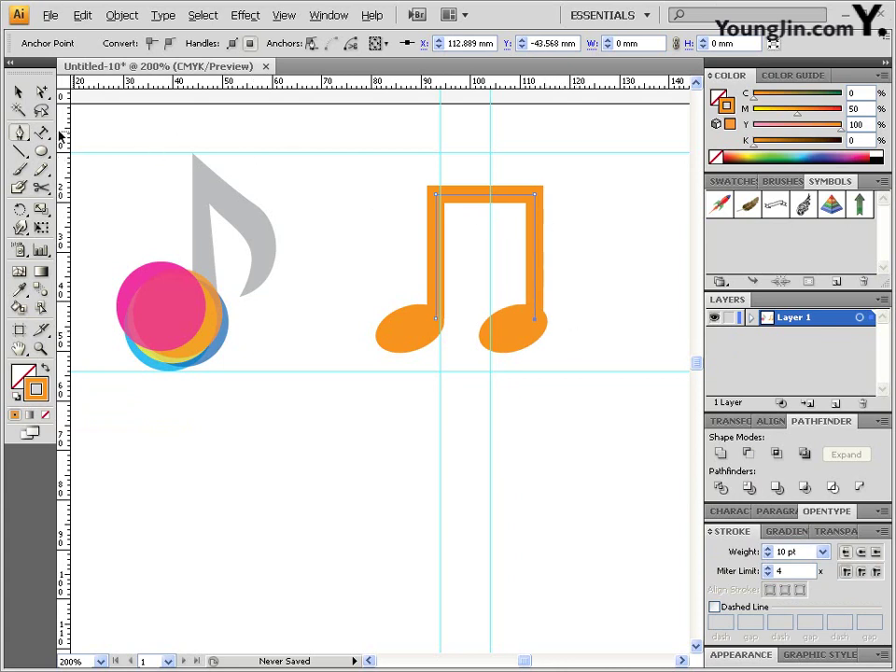
Step: Shift the right ellipse slightly left to line its edge up with the outer edge of the right stem
left_click_drag(43, 91, 65, 94)
left_click(527, 344)
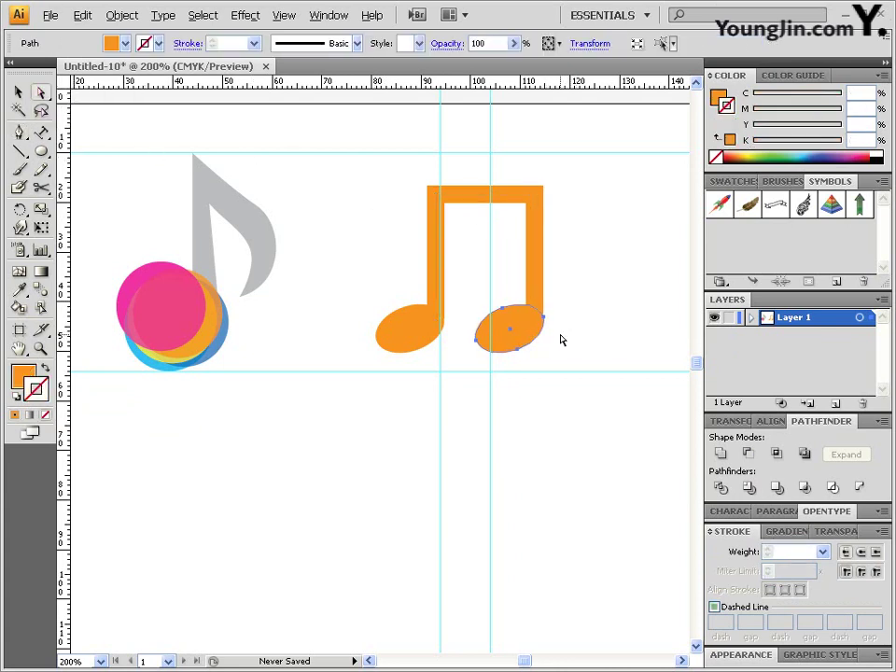
left_click(560, 337)
left_click(526, 341)
left_click(554, 332)
left_click(522, 338)
Step: Draw a horizontal crossbar about 19 mm long between the stems below the beam, with no fill and a 10 pt orange stroke
key("p")
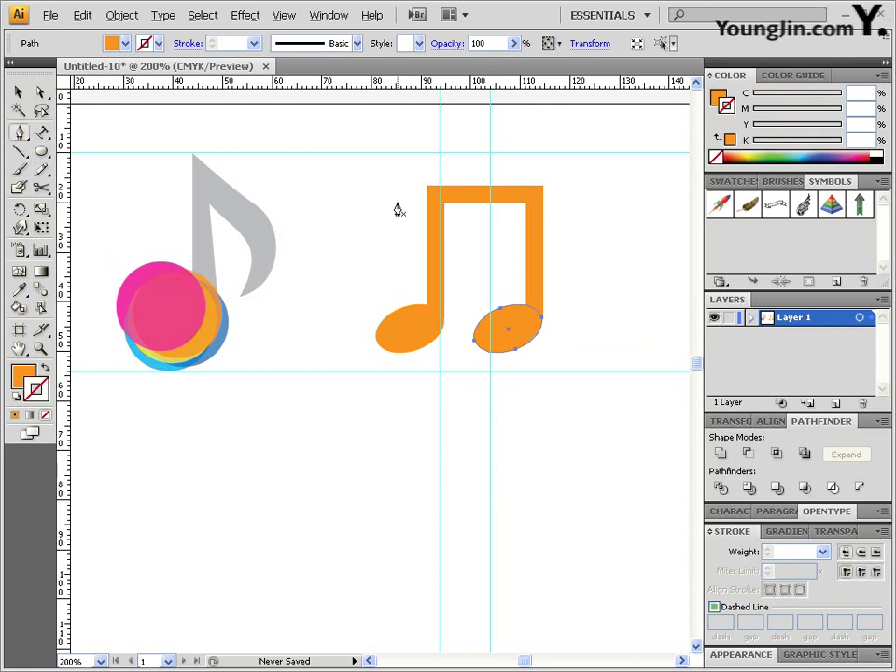
left_click(437, 237)
left_click(531, 236)
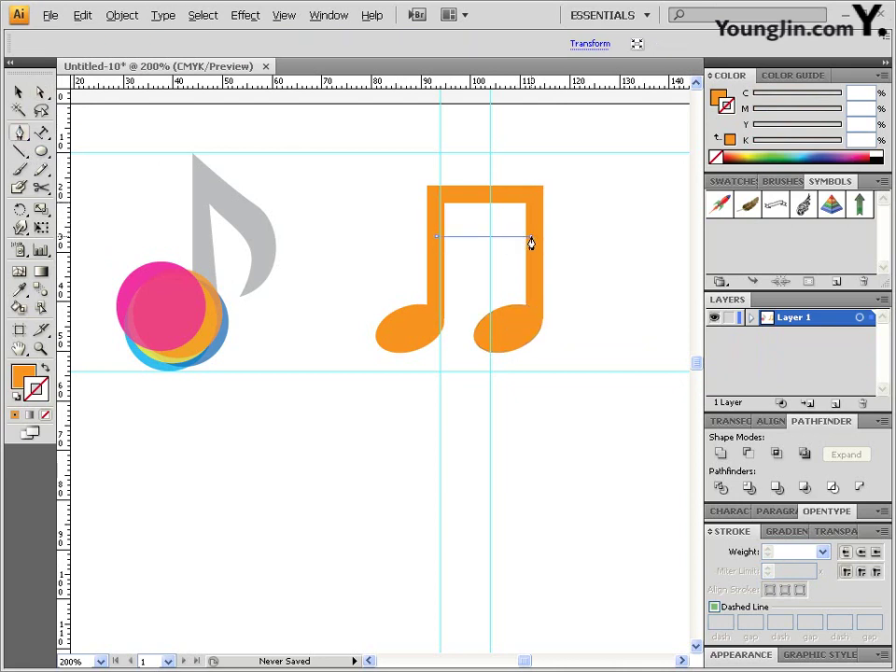
left_click(46, 371)
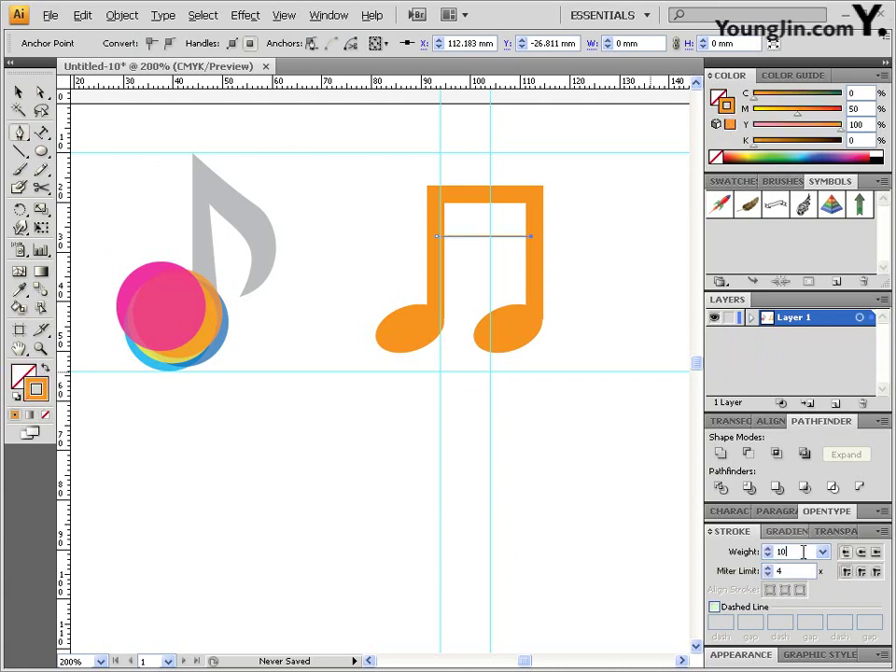
key("Return")
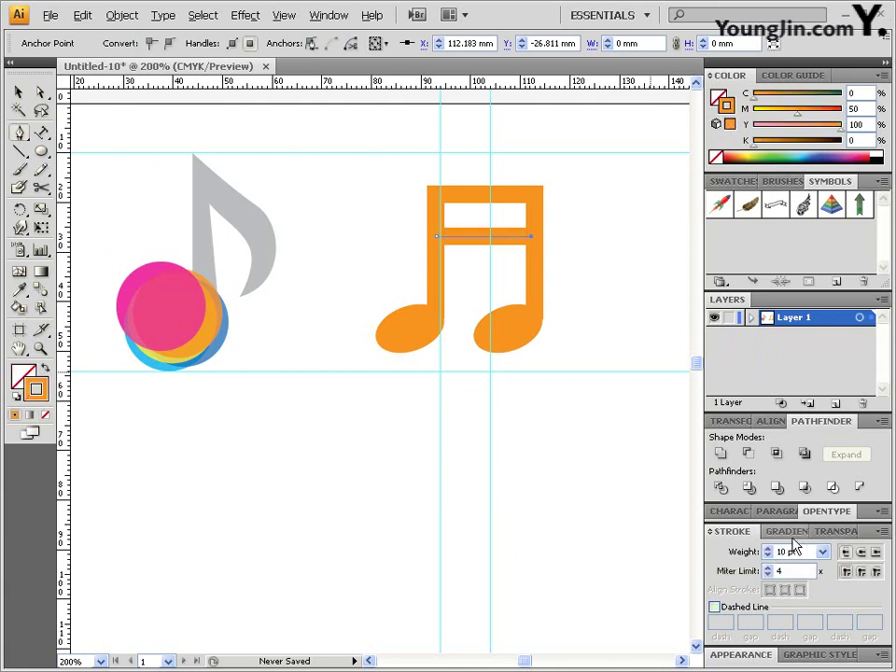
Step: Shift the left ellipse slightly right to make it flush with the outer edge of its stem, and clear the selection
left_click(40, 348)
left_click_drag(372, 240, 594, 409)
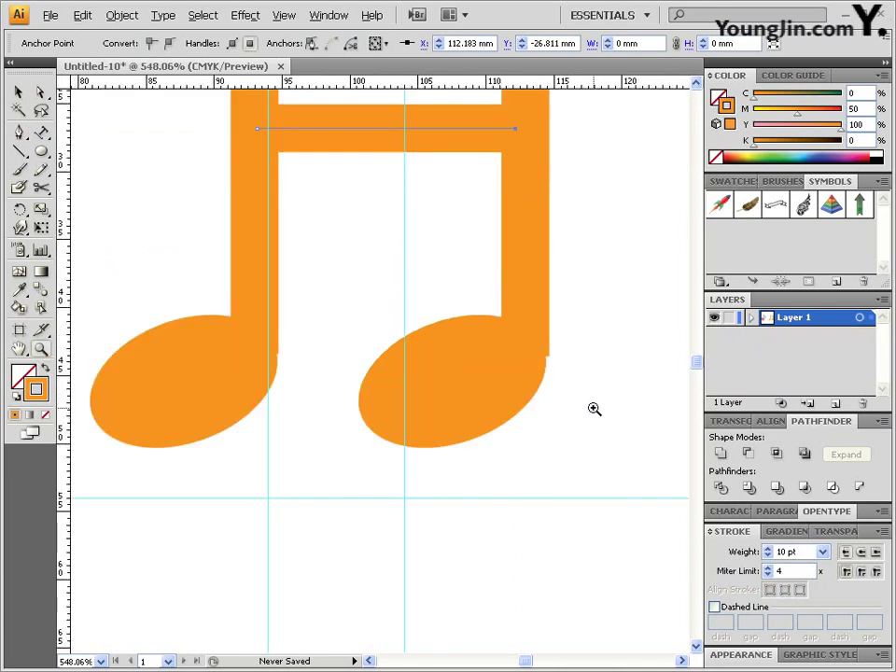
left_click(40, 91)
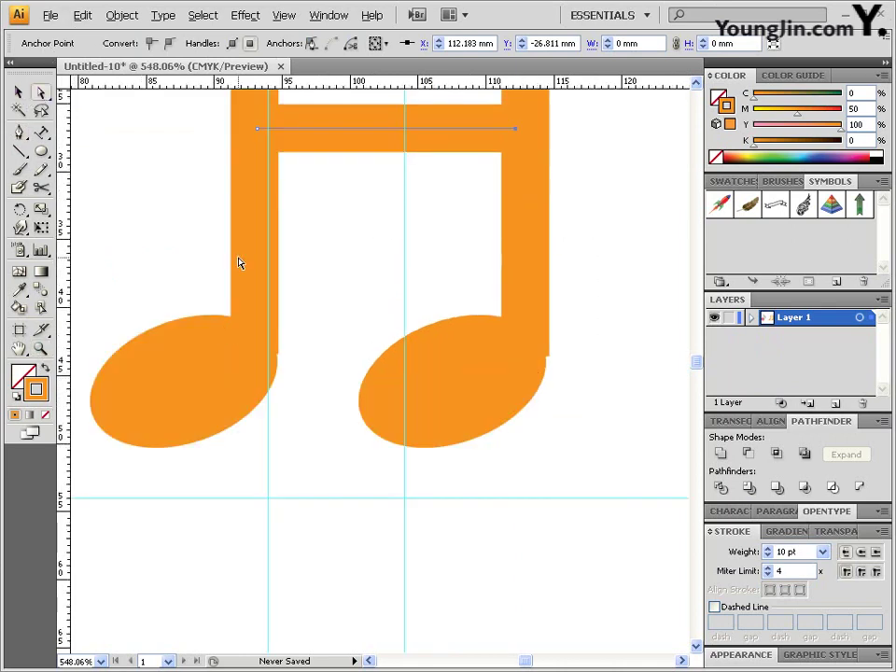
left_click(224, 388)
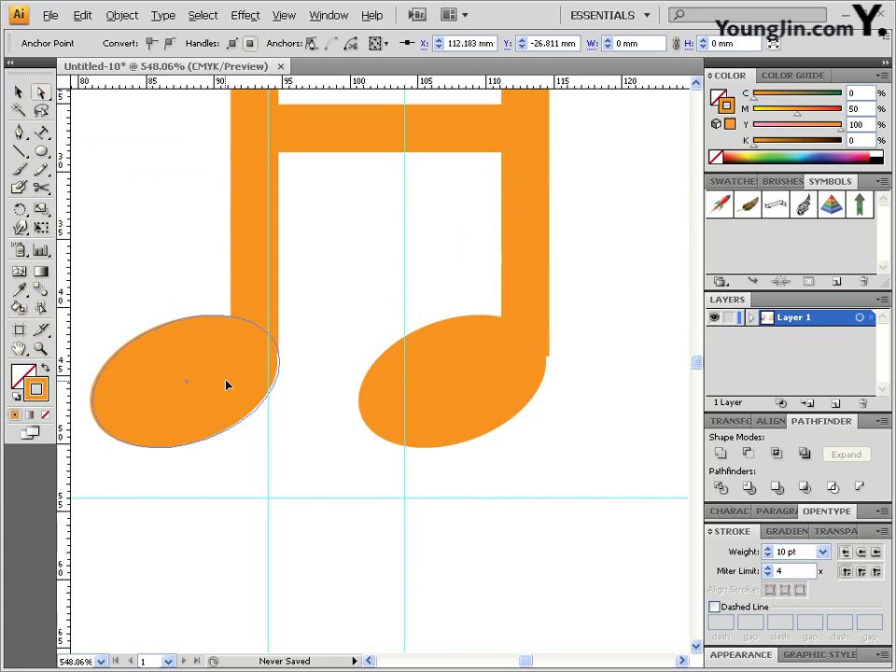
key("ctrl+shift+a")
Step: Outline the strokes of the stem path and crossbar, and unite them with both ellipses into one note shape
left_click(469, 350, "ctrl+alt")
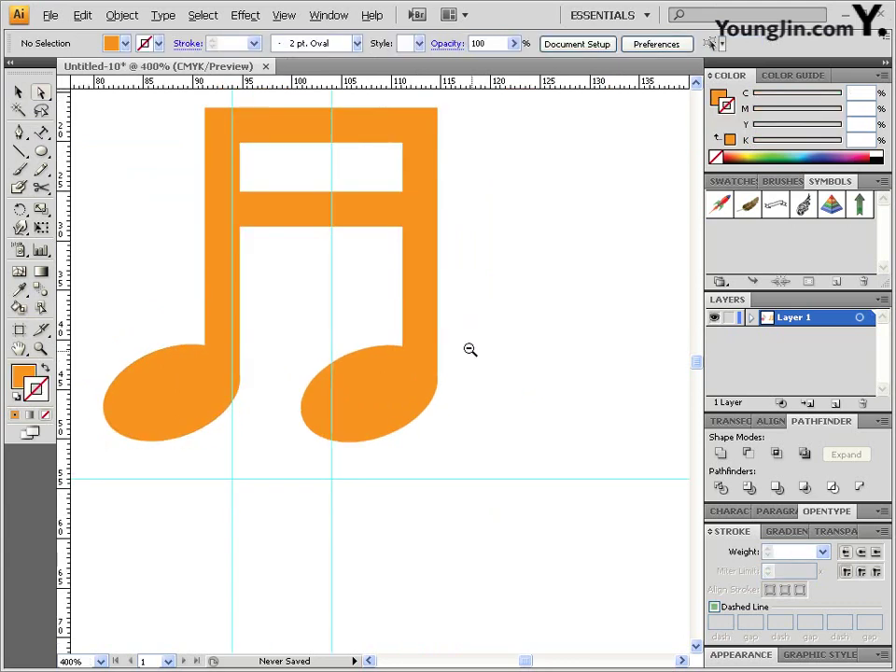
left_click(390, 322, "ctrl+alt")
left_click(418, 374, "ctrl+alt")
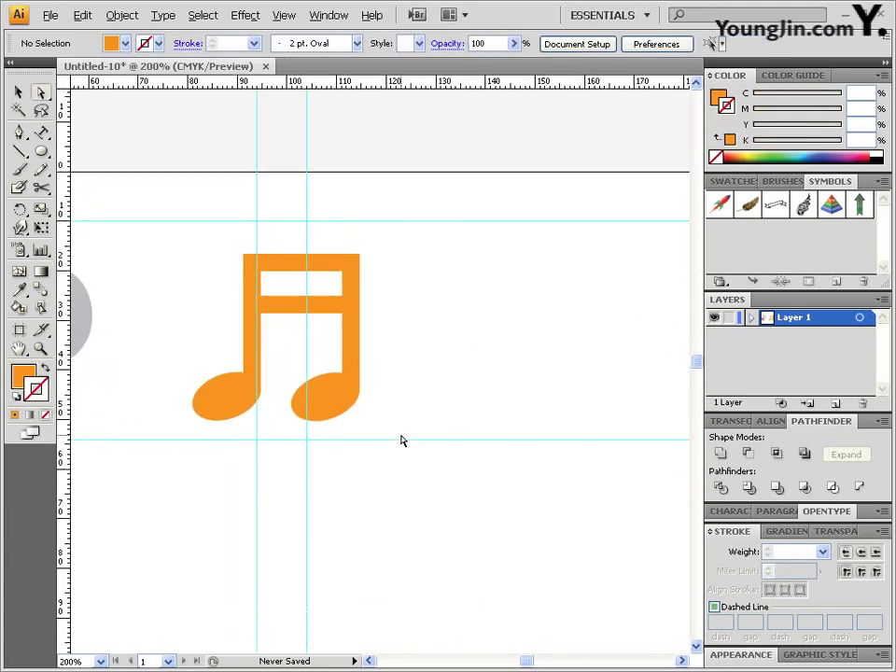
left_click_drag(205, 236, 404, 345)
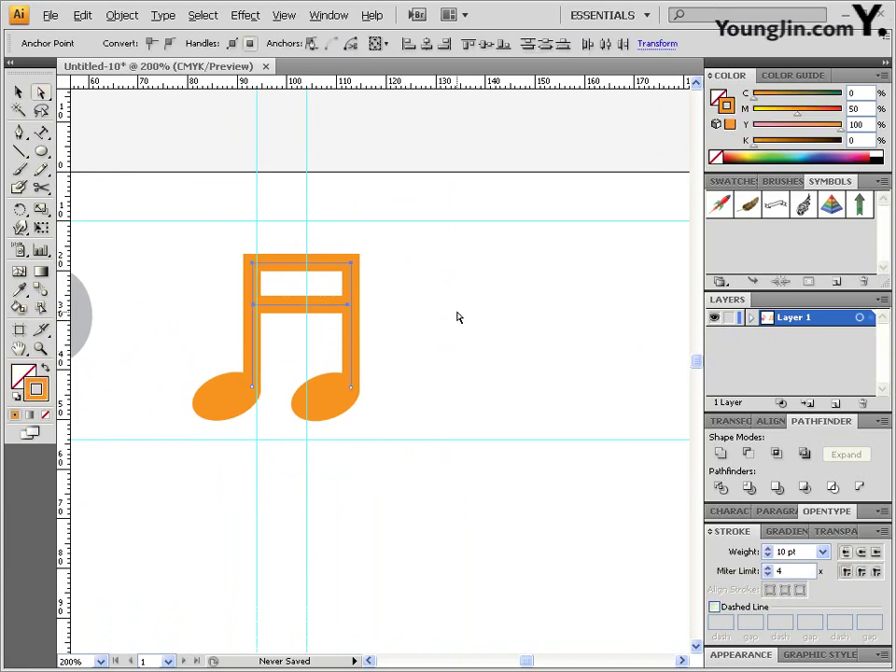
left_click(121, 15)
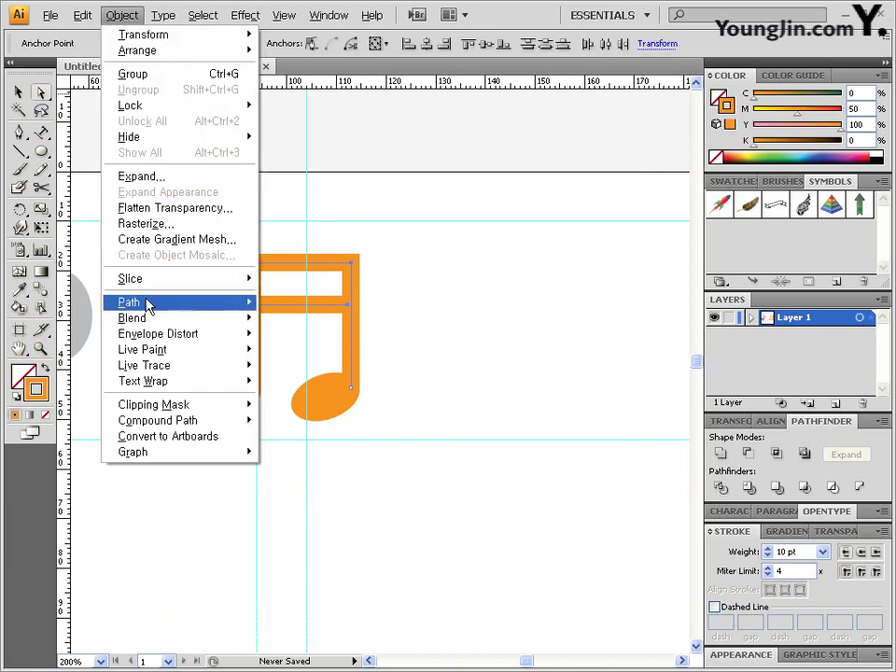
mouse_move(160, 308)
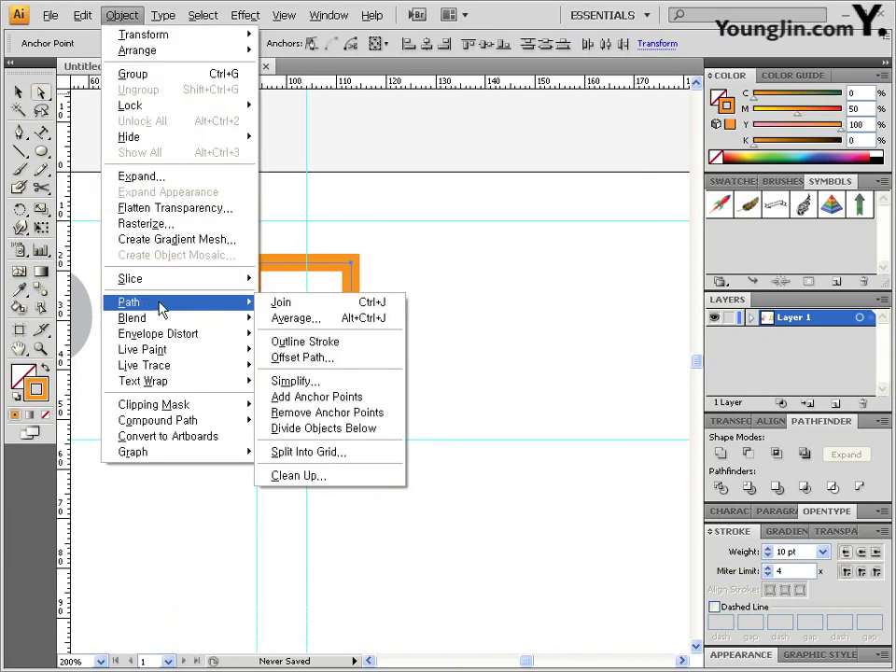
left_click(327, 349)
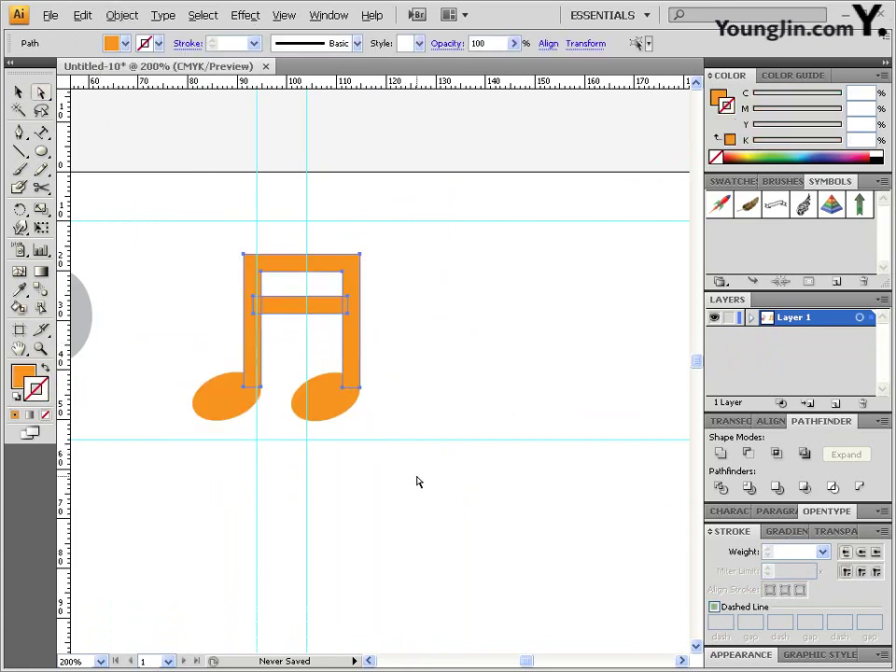
left_click_drag(417, 477, 194, 232)
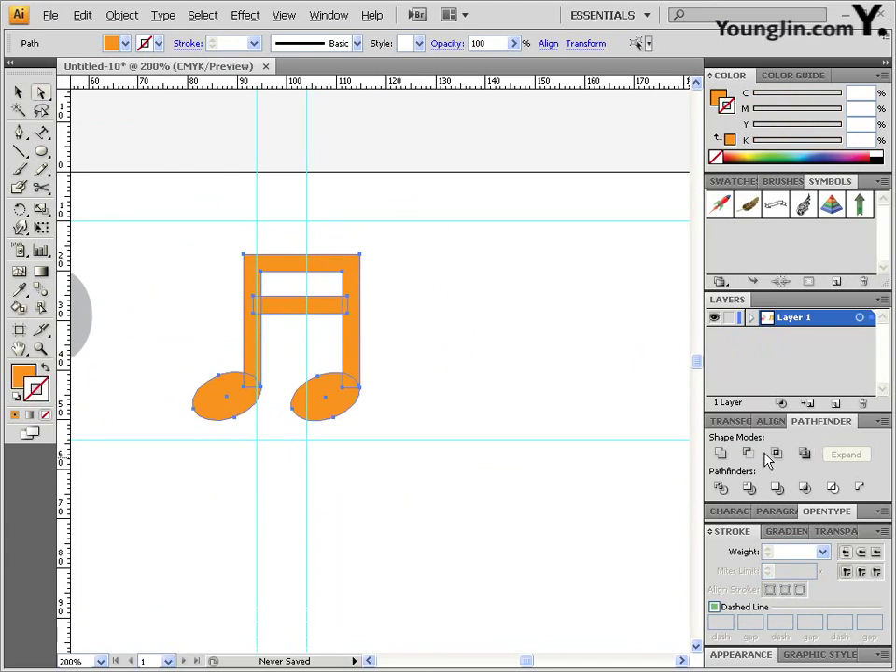
left_click(720, 454)
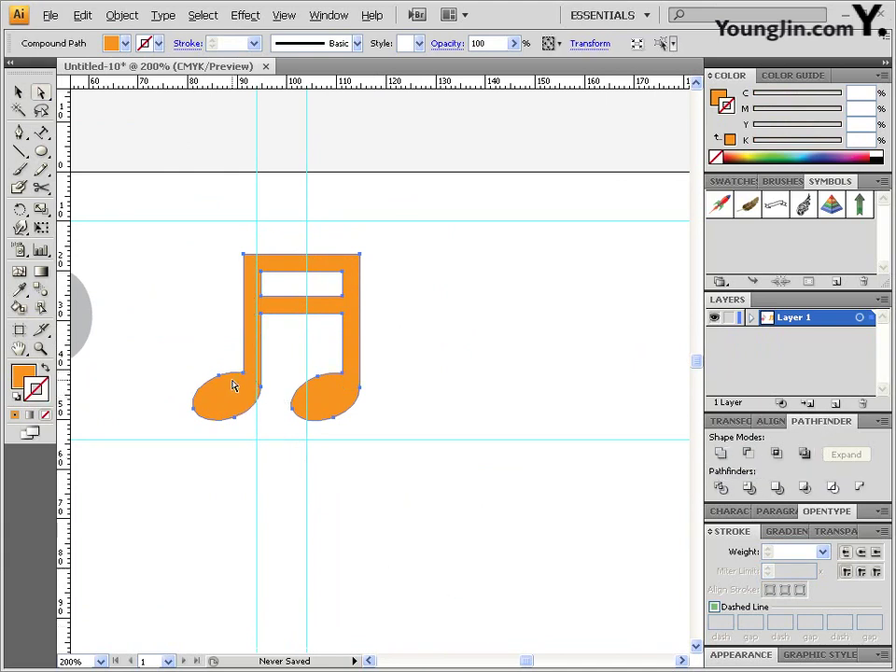
Step: Create a 60 x 80 mm orange rectangle below the circles and set its lower-left corner on the intersection of the margin guides
scroll(234, 383, "down", 3)
scroll(234, 383, "left", 5)
left_click_drag(297, 417, 396, 323)
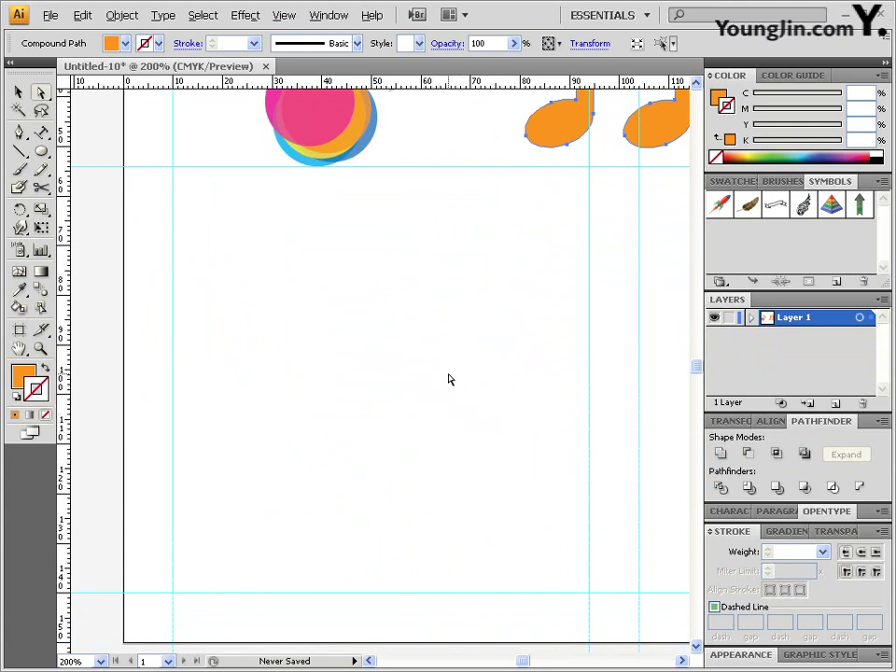
left_click_drag(41, 152, 91, 157)
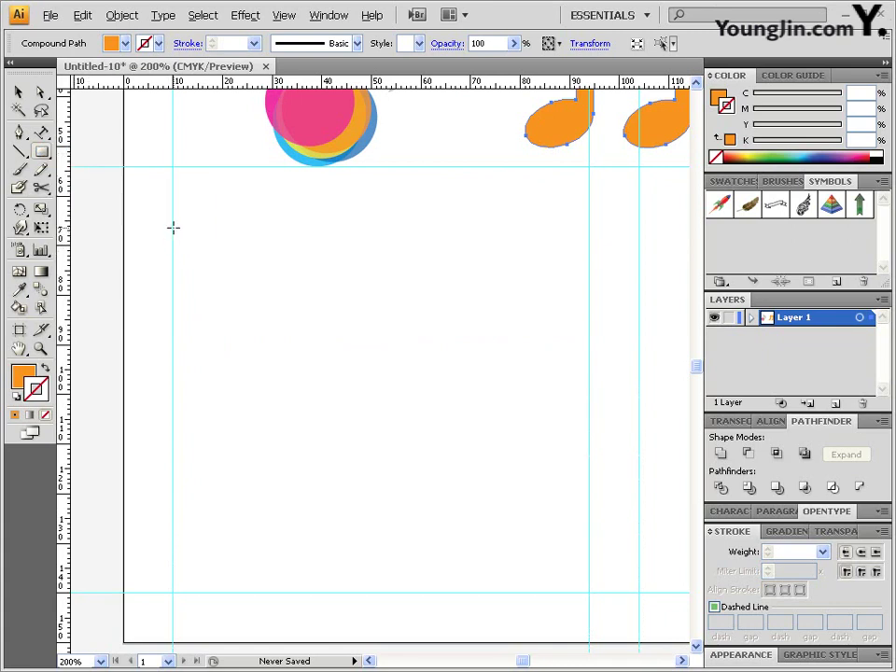
left_click(172, 227)
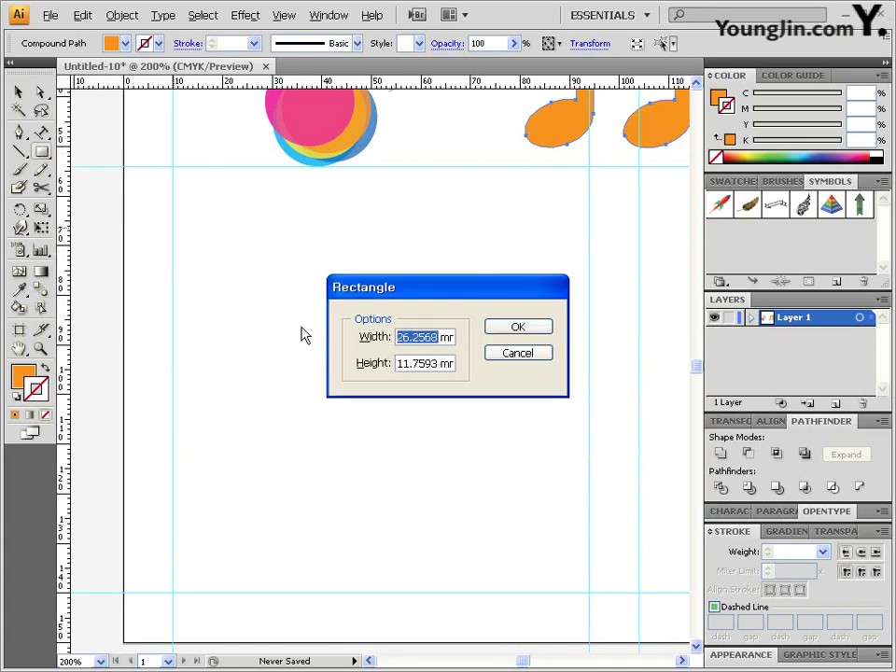
type("60")
left_click_drag(445, 361, 311, 362)
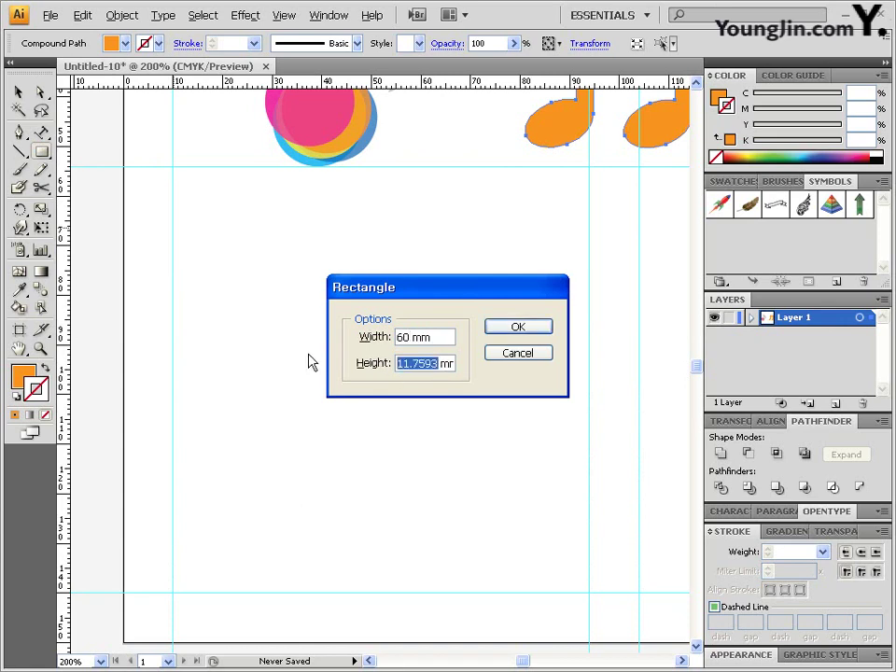
type("80")
left_click(534, 327)
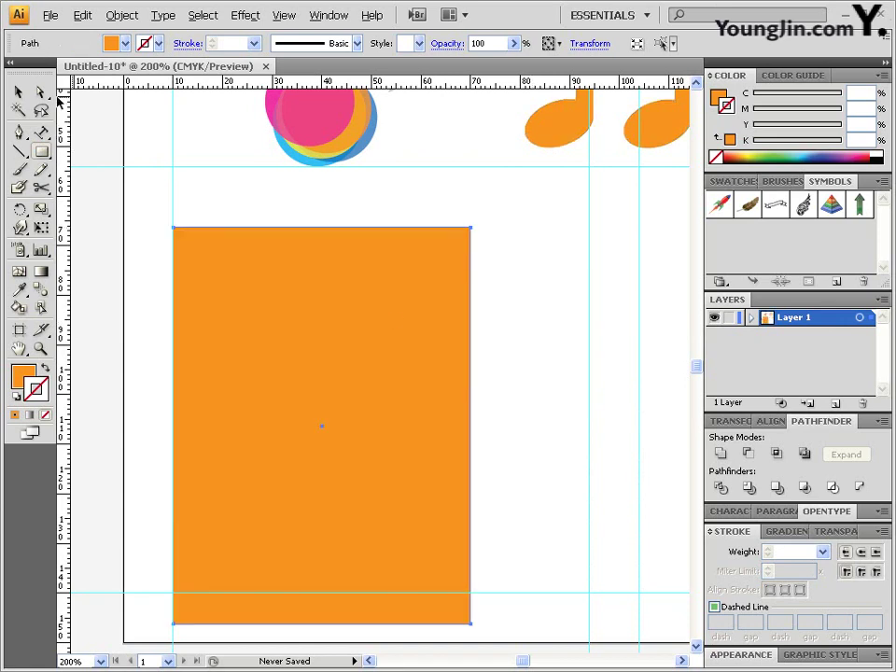
left_click(41, 92)
left_click_drag(176, 626, 178, 597)
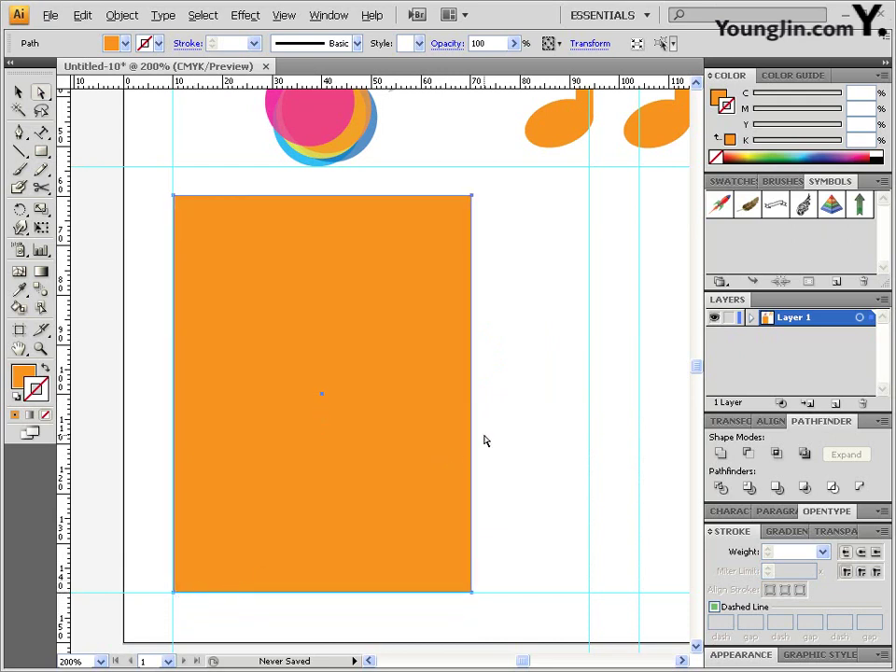
Step: Create a 20 x 80 mm rectangle beside the large one and align its lower-right corner with the guides, leaving nothing selected
left_click(41, 152)
left_click(500, 209)
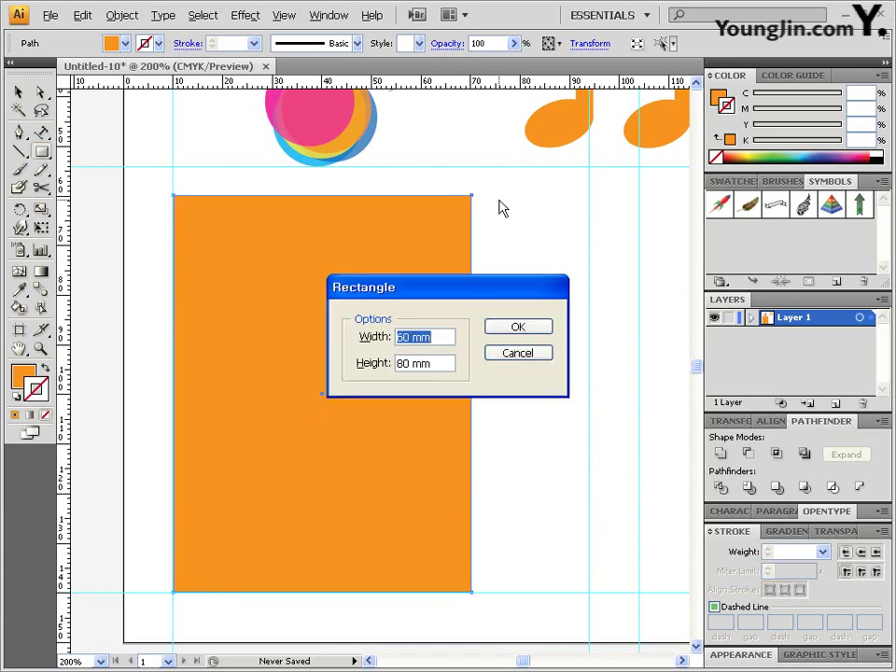
left_click(400, 337)
key("Delete")
type("2")
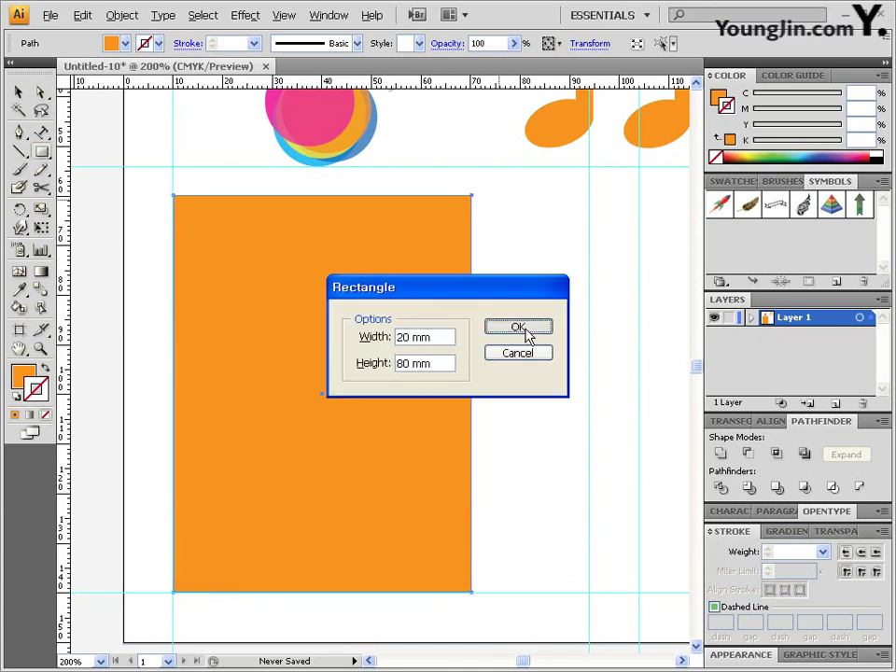
left_click(518, 326)
left_click(42, 92)
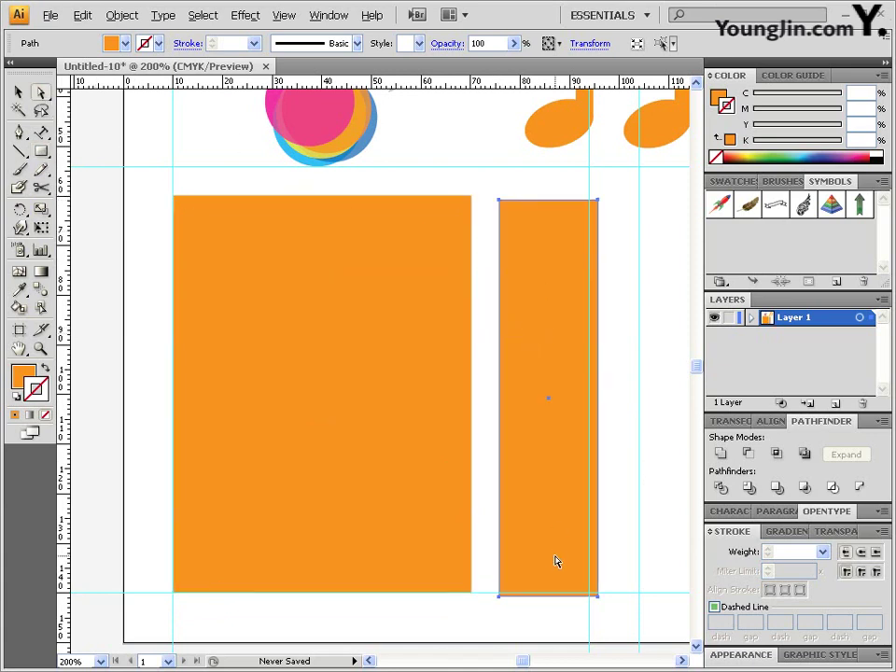
left_click_drag(557, 562, 547, 556)
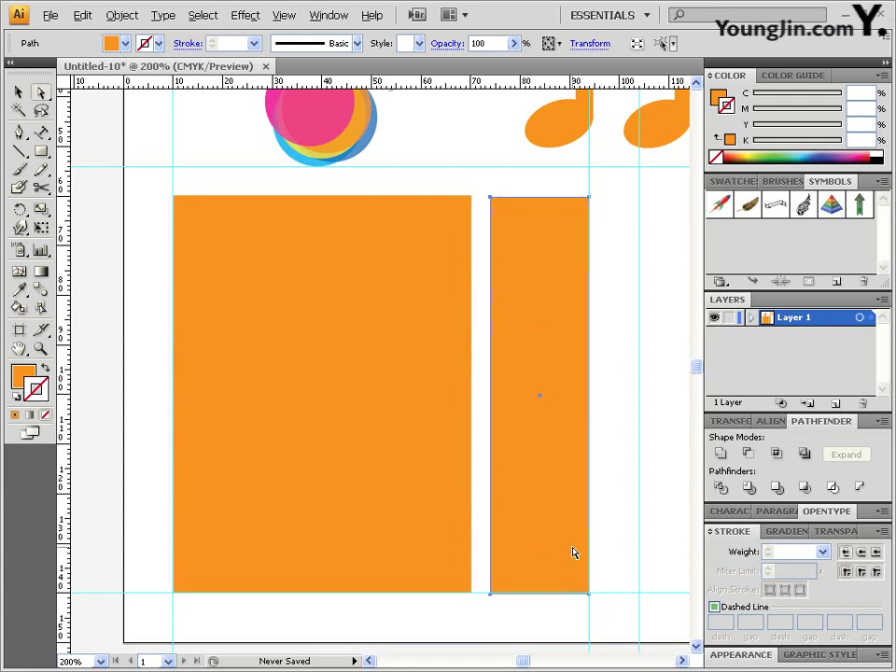
left_click(633, 542)
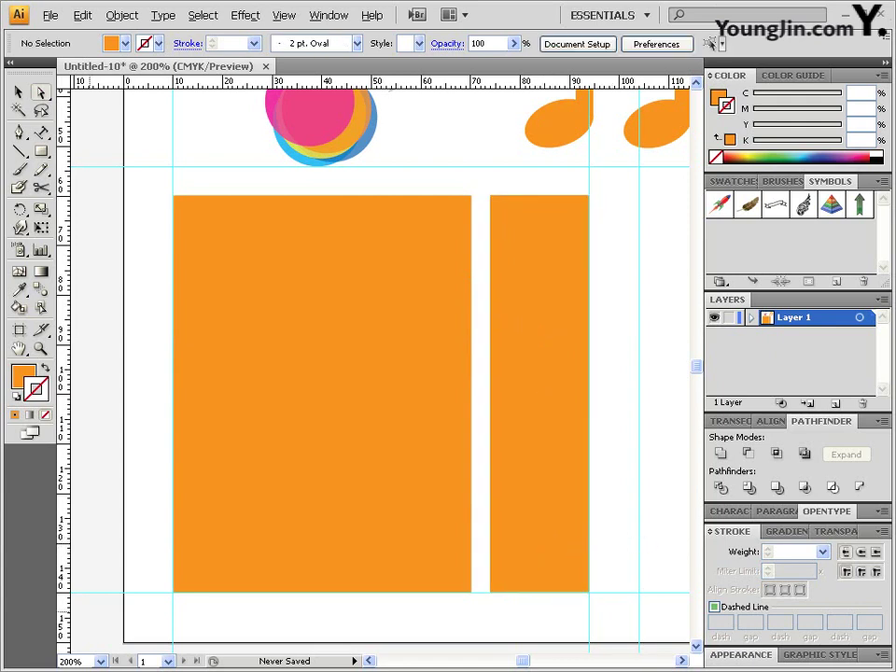
Step: Fill the large rectangle with a linear gradient and set its starting stop to the CMYK colour 0, 0, 50, 0
left_click(254, 341)
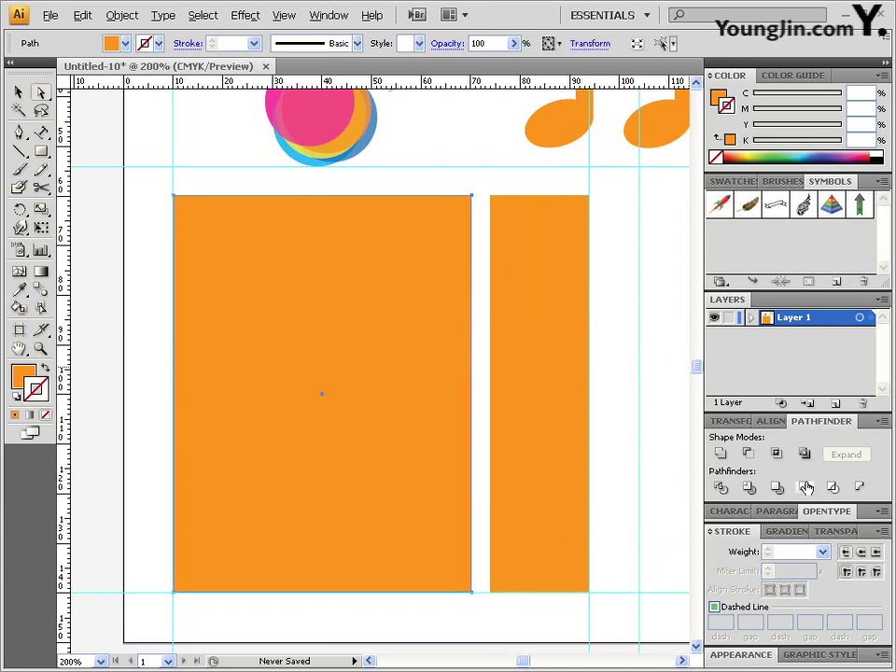
left_click(784, 530)
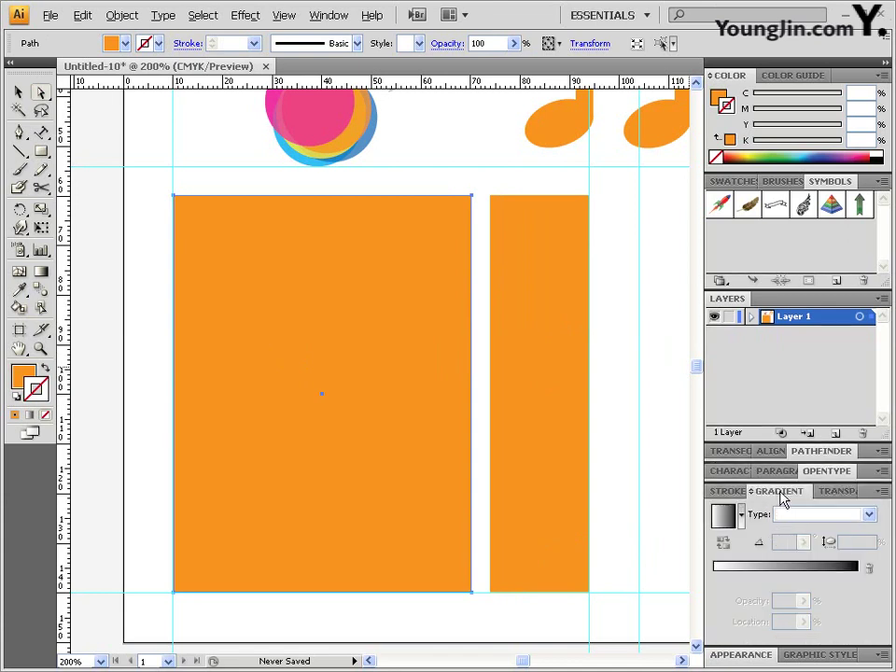
left_click(727, 516)
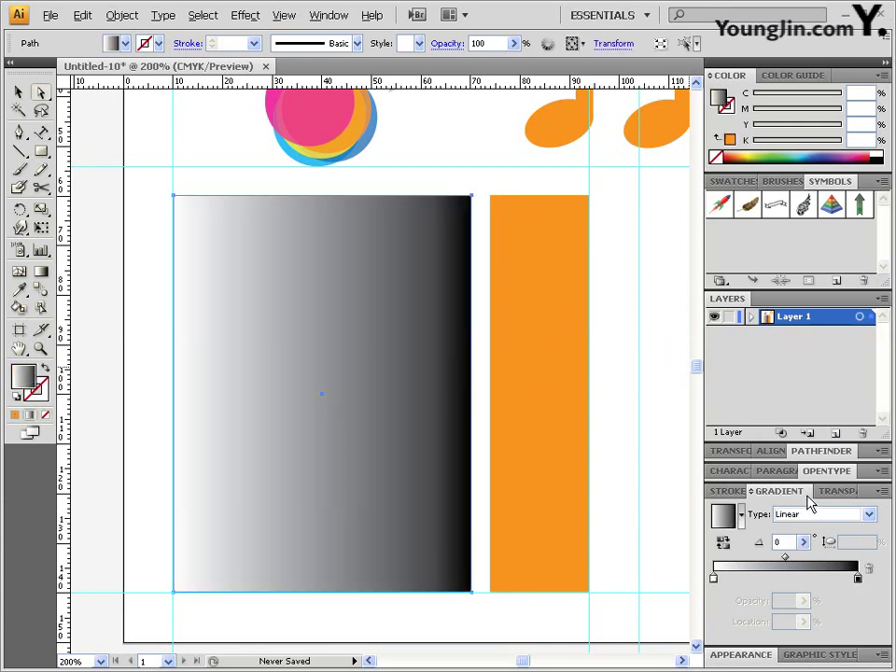
left_click(715, 579)
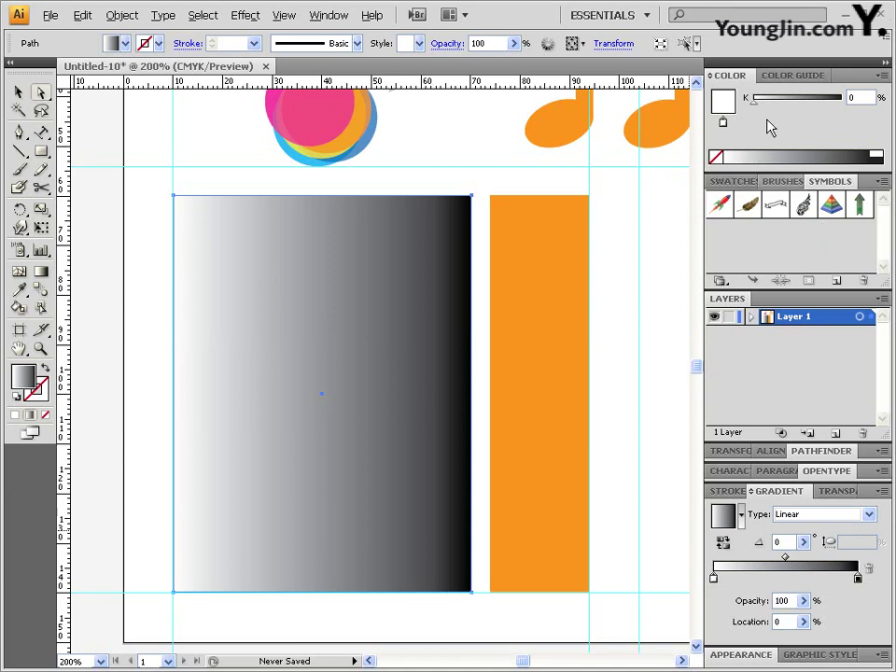
left_click(881, 75)
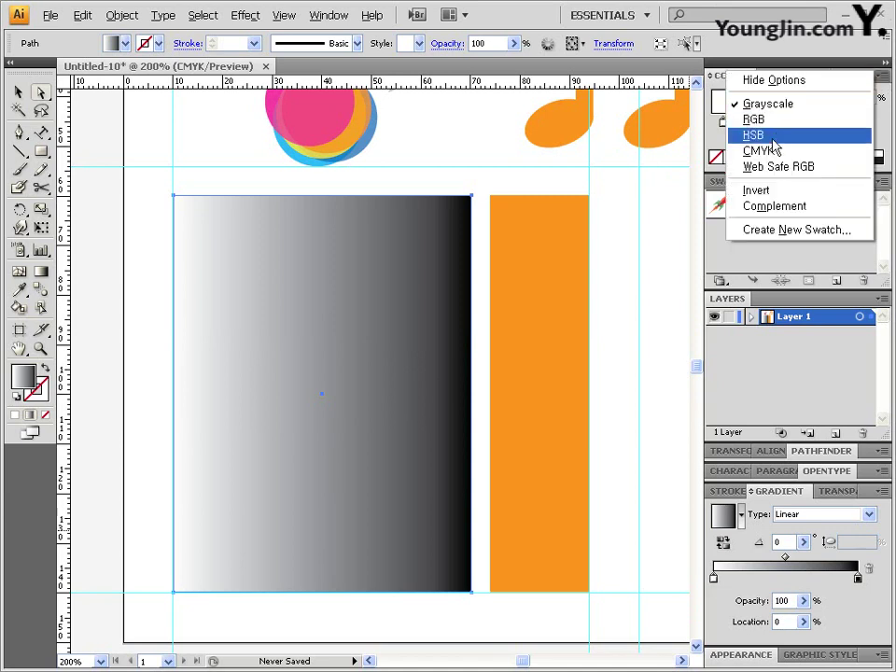
left_click(843, 151)
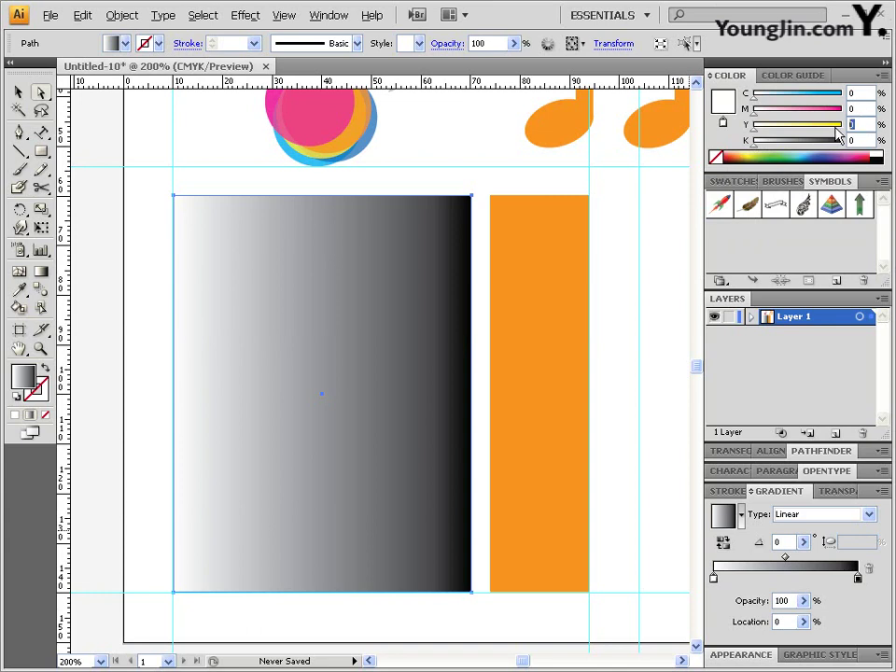
key("Return")
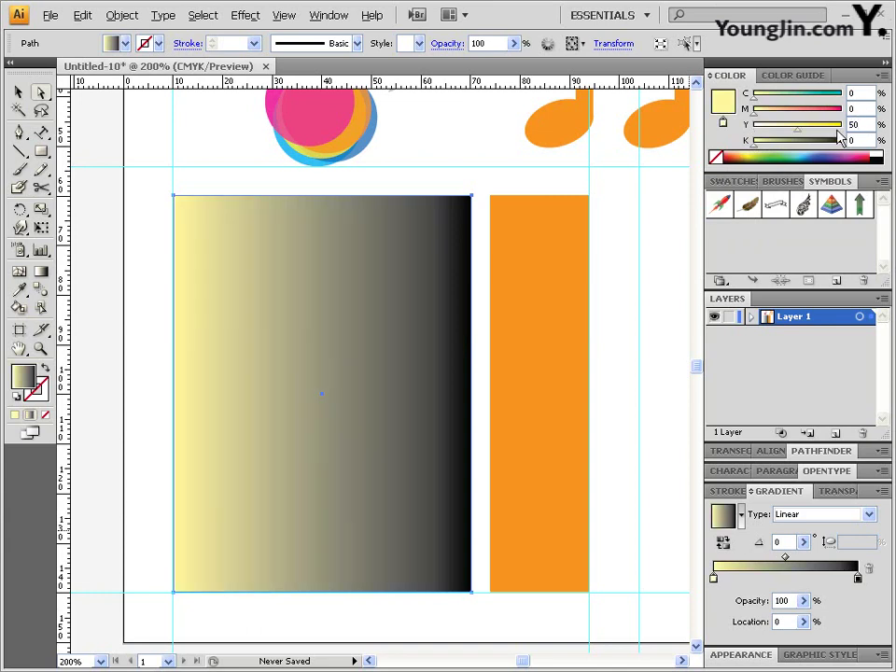
Step: Add a middle gradient stop at location 50% and make it white with CMYK 0, 0, 0, 0
left_click(787, 579)
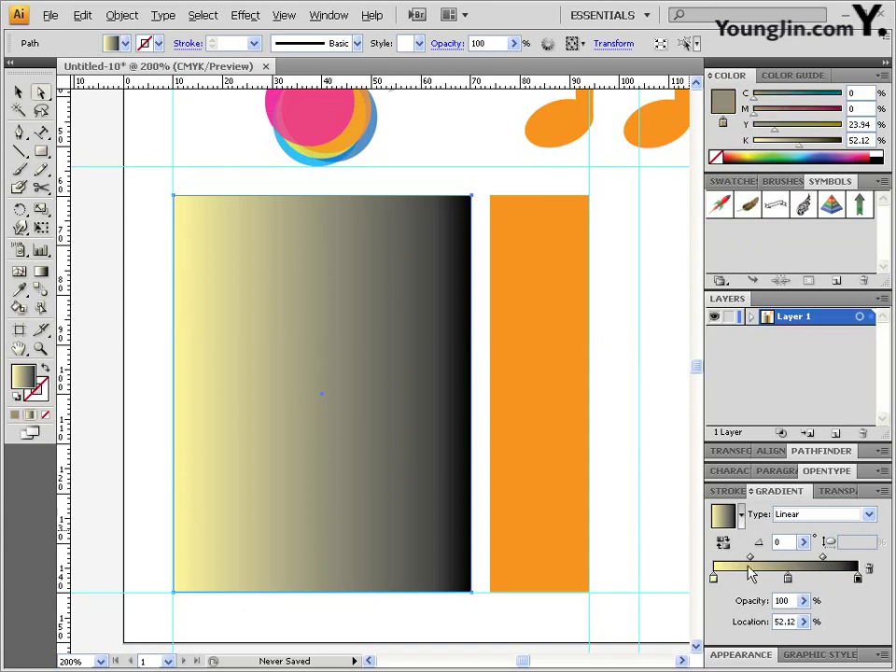
double_click(791, 622)
type("50")
key("Return")
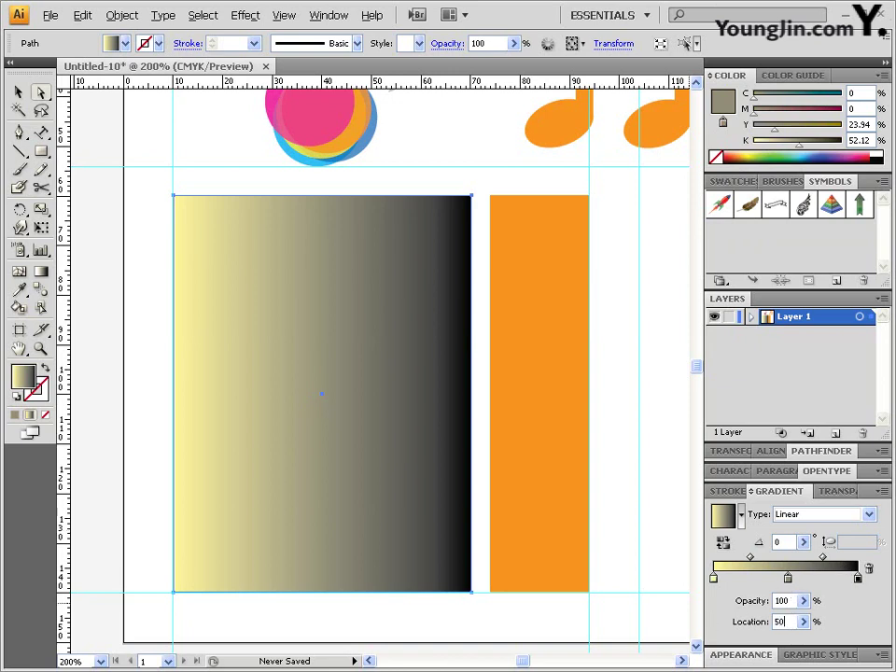
double_click(859, 123)
type("0")
key("Tab")
type("0")
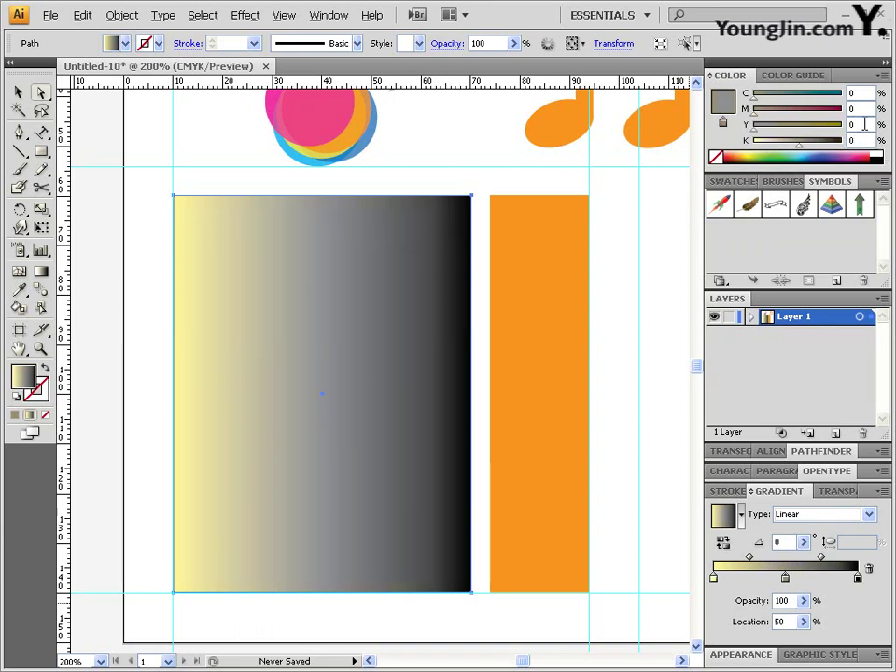
key("Return")
Step: Replace the black end stop with a copy of the pale yellow stop, and run the gradient diagonally from lower-left to upper-right corner
left_click(858, 578)
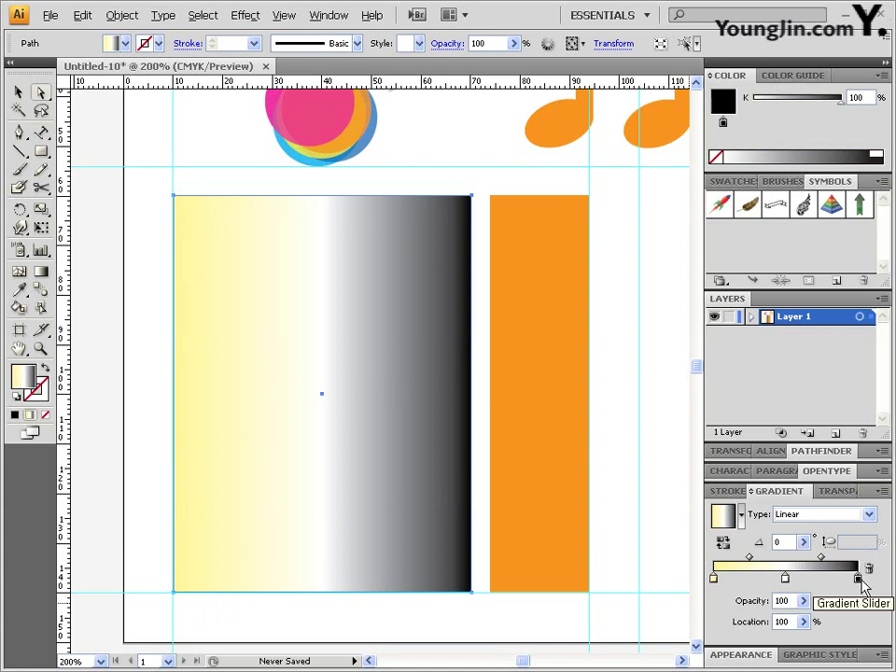
left_click_drag(858, 579, 865, 600)
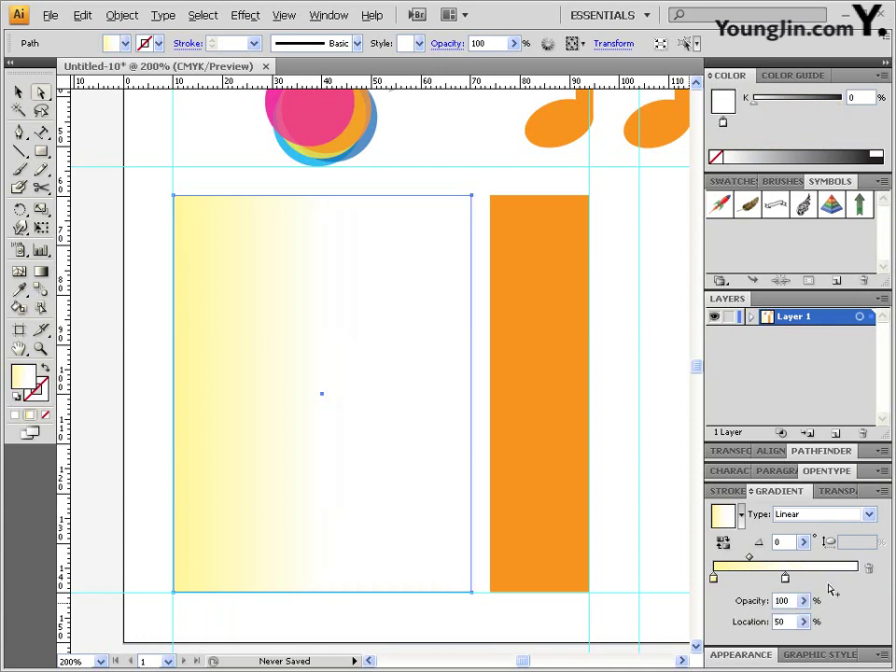
left_click(714, 579)
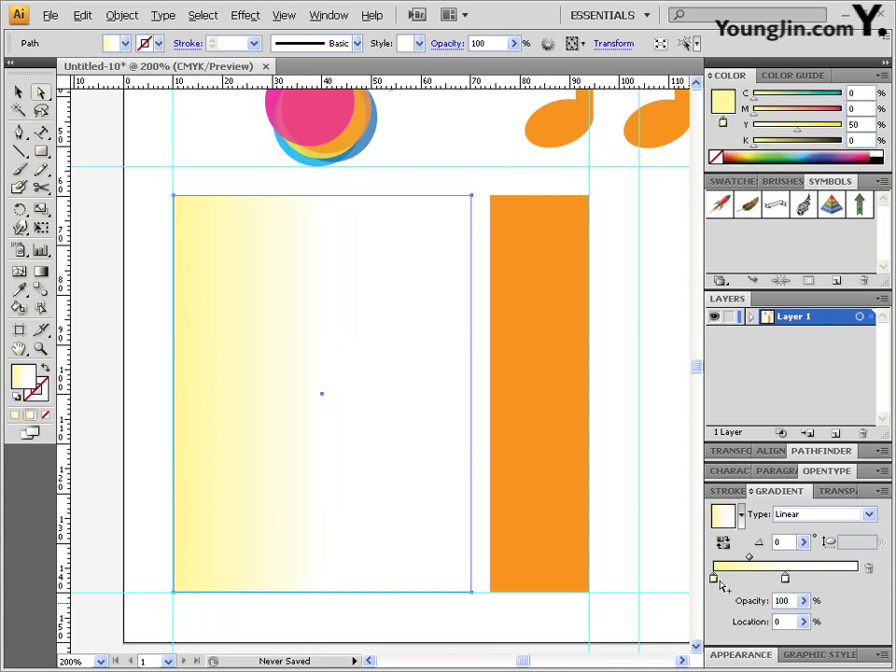
left_click_drag(714, 580, 859, 582)
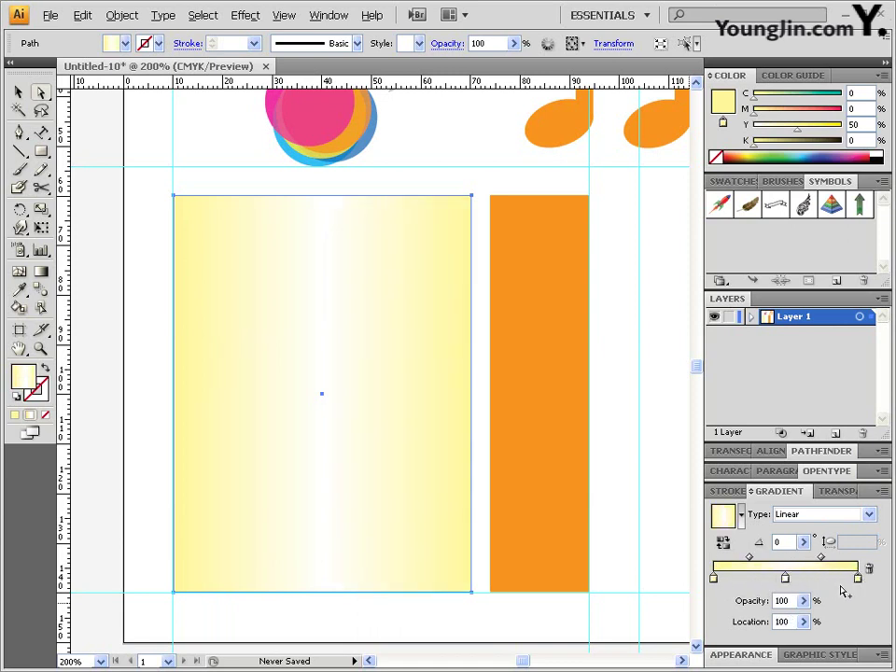
left_click(41, 271)
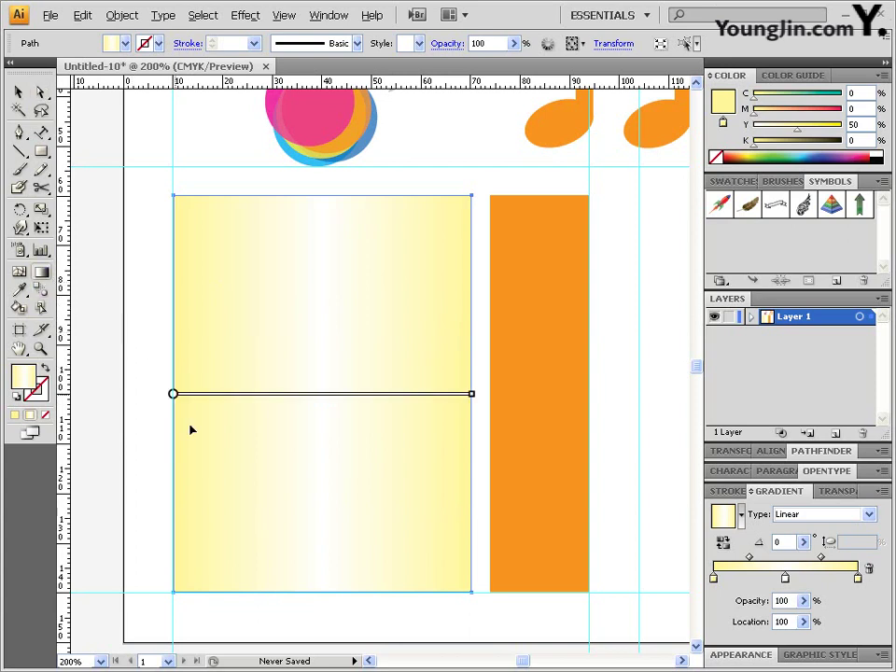
mouse_move(173, 593)
left_mouse_down()
mouse_move(362, 284)
mouse_move(471, 198)
left_mouse_up()
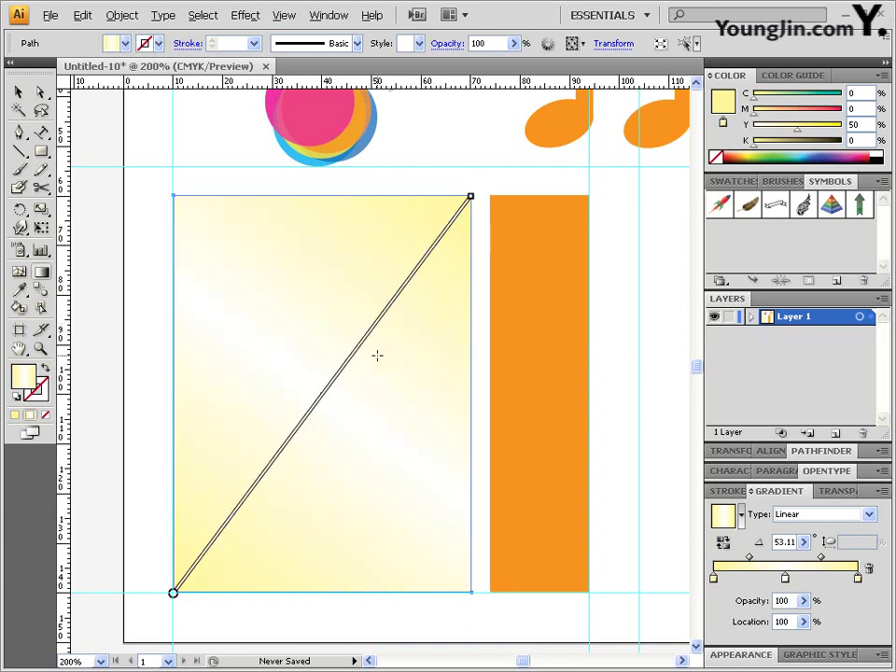
Step: Give the gradient rectangle a 1 pt stroke in light grey with K at 20%
left_click(41, 399)
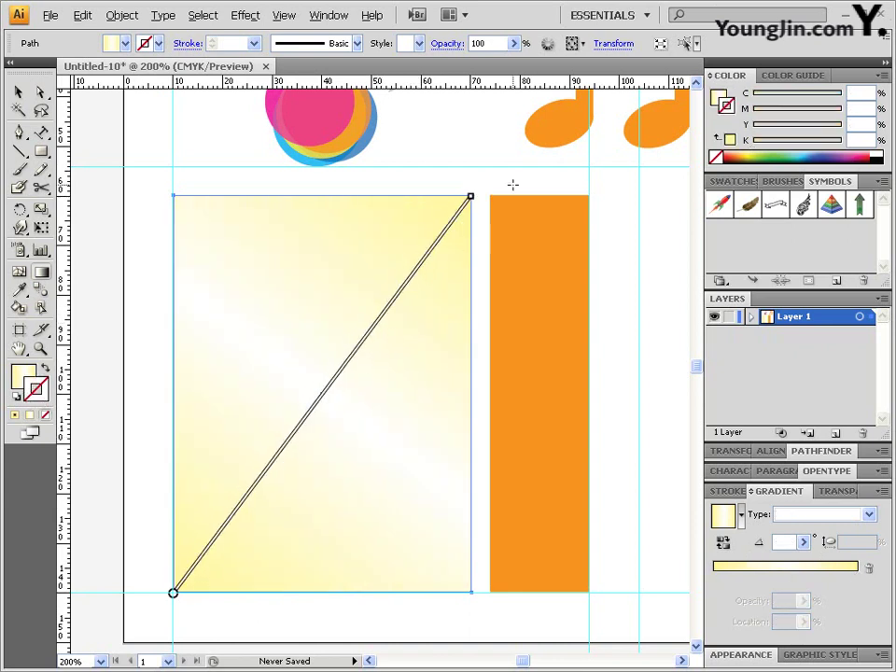
left_click(882, 153)
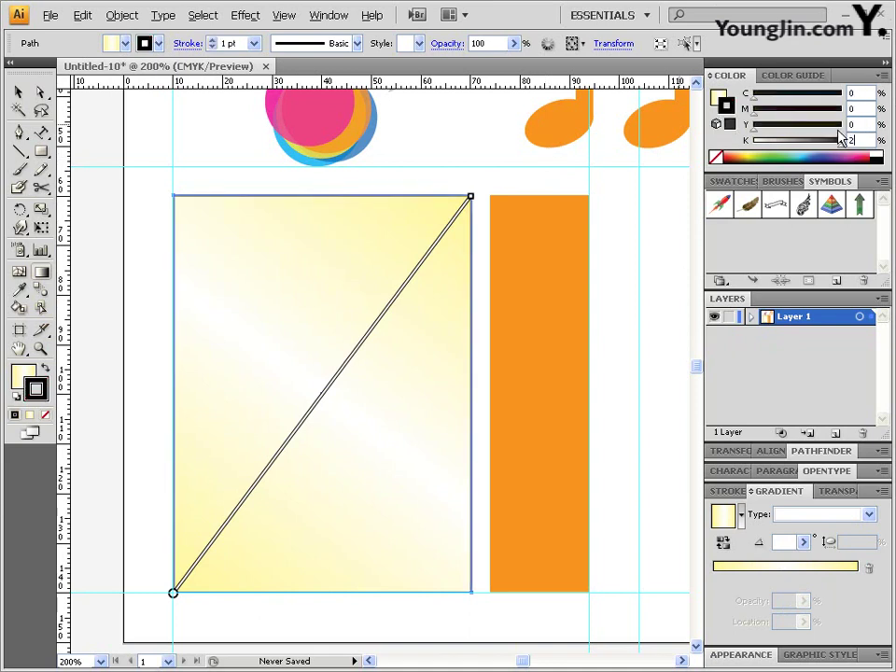
left_click(731, 491)
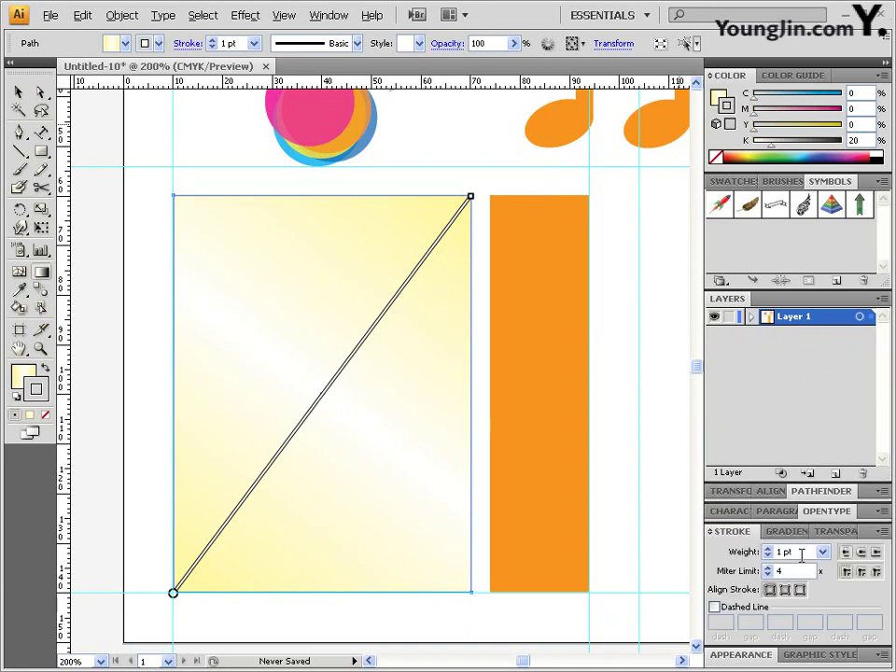
left_click(41, 92)
left_click(616, 317)
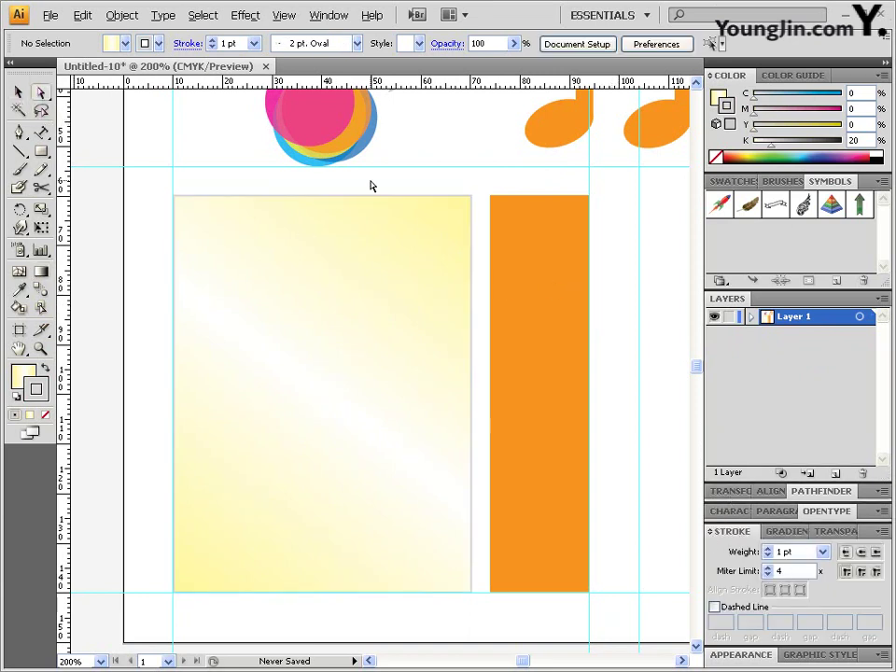
left_click(380, 272)
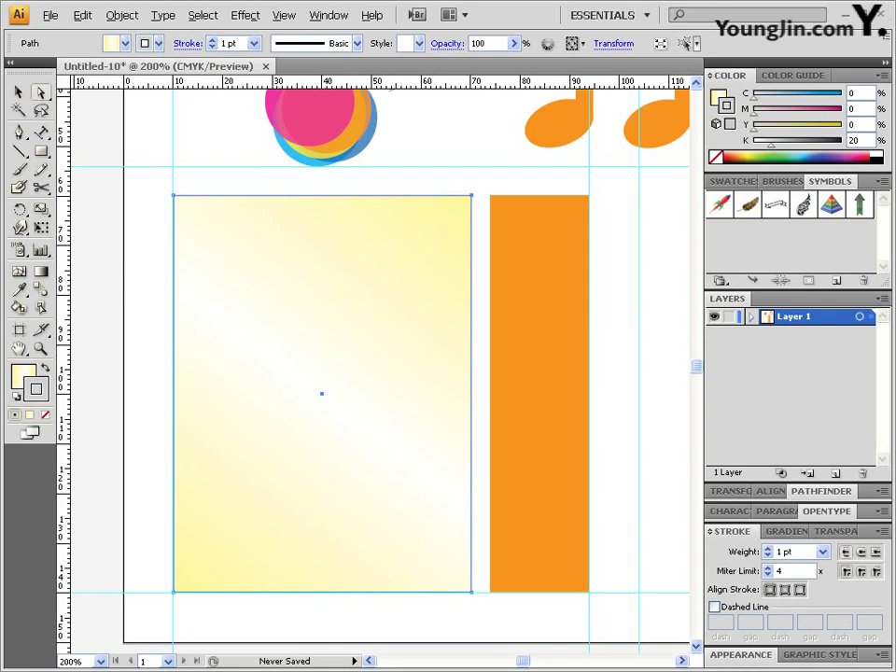
Step: Fill the narrow rectangle with pale yellow using CMYK 0, 0, 40, 0
left_click(527, 352)
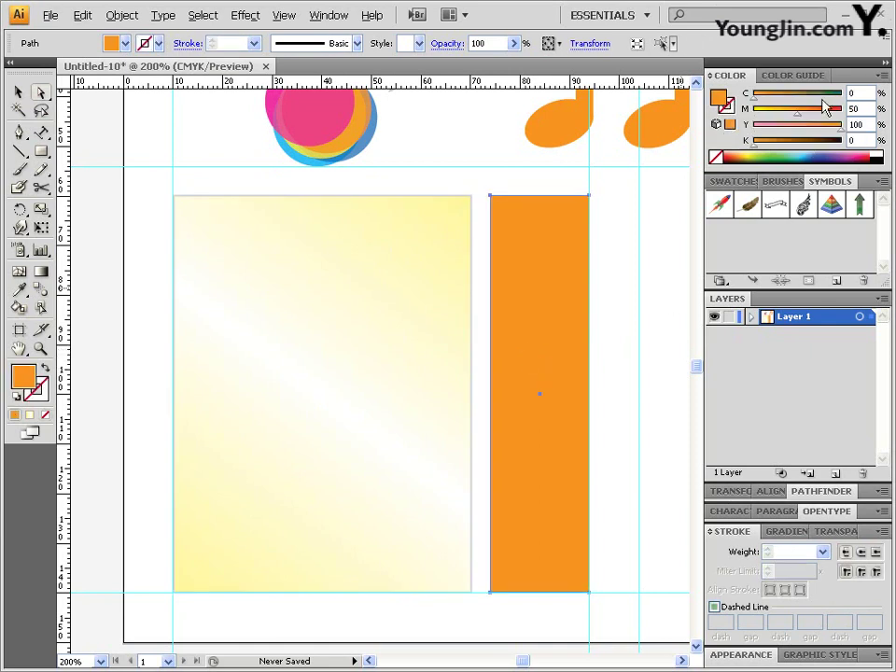
key("Tab")
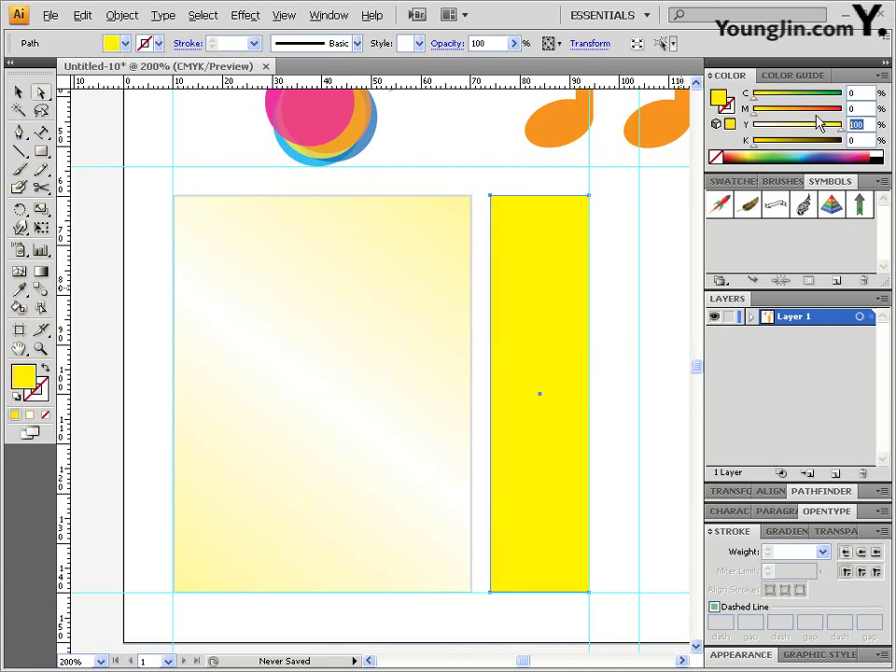
type("40")
key("Return")
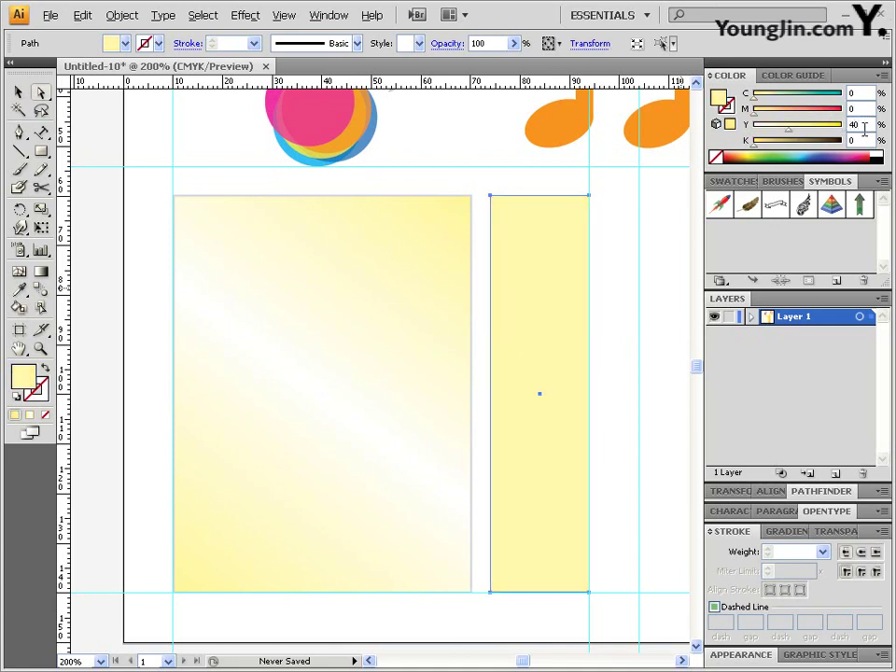
Step: Give the narrow pale yellow rectangle a 1 pt light grey stroke with K at 20%
left_click(39, 396)
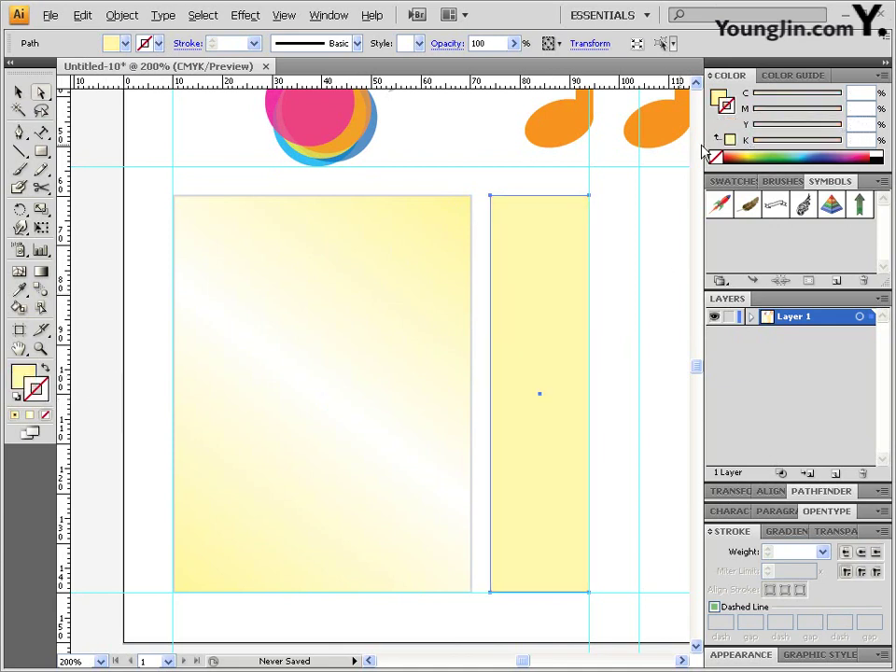
left_click(878, 157)
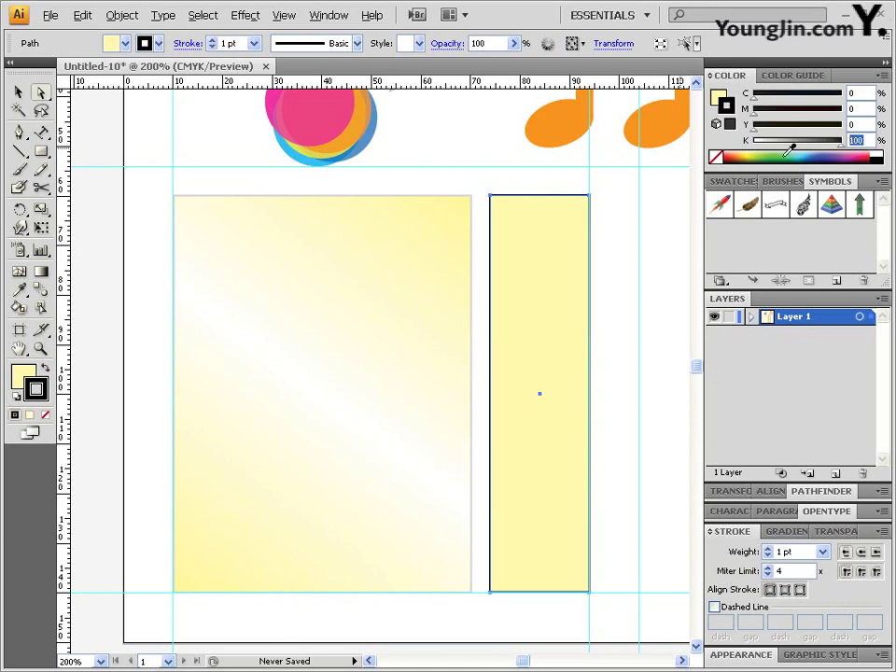
type("20")
key("Return")
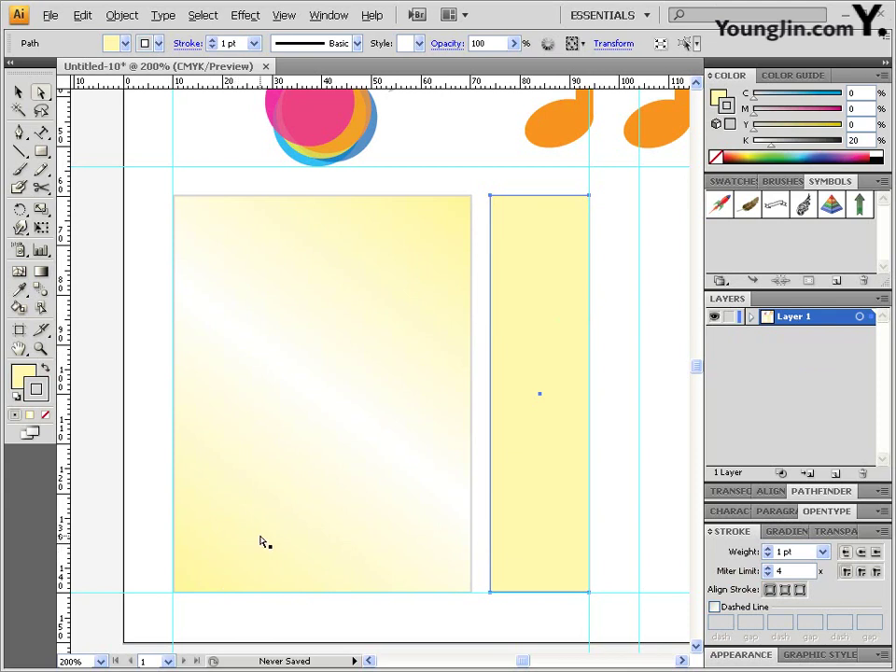
Step: Copy the grey music note with the coloured circles and paste a duplicate over the rectangles below
left_click_drag(345, 394, 333, 523)
left_click_drag(300, 113, 300, 164)
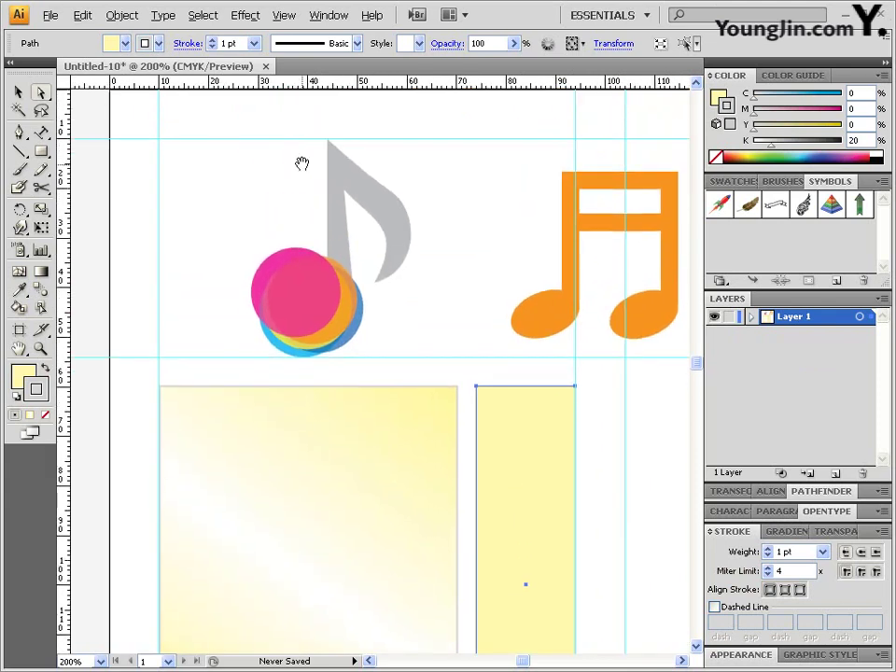
left_click_drag(227, 120, 439, 370)
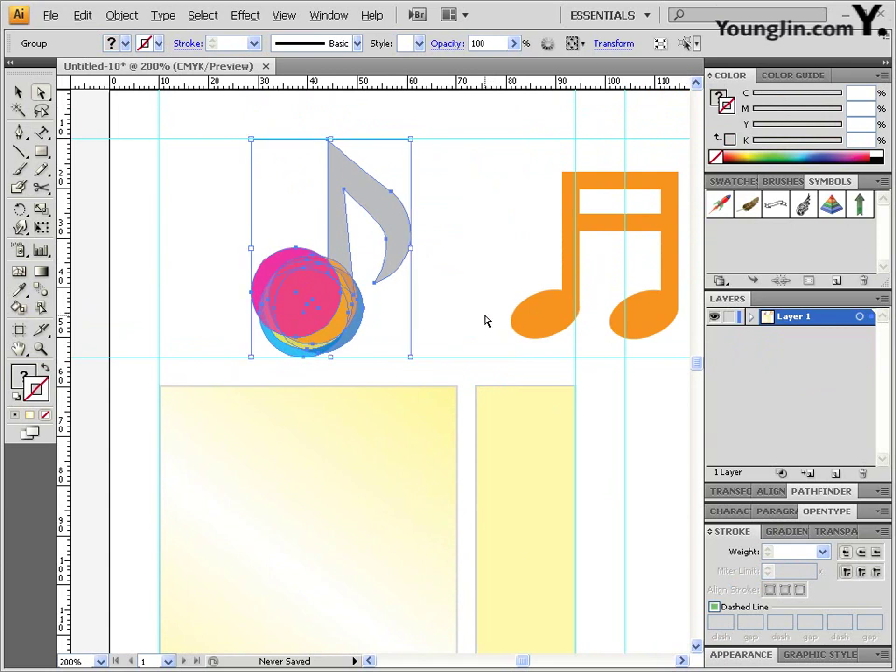
left_click(82, 15)
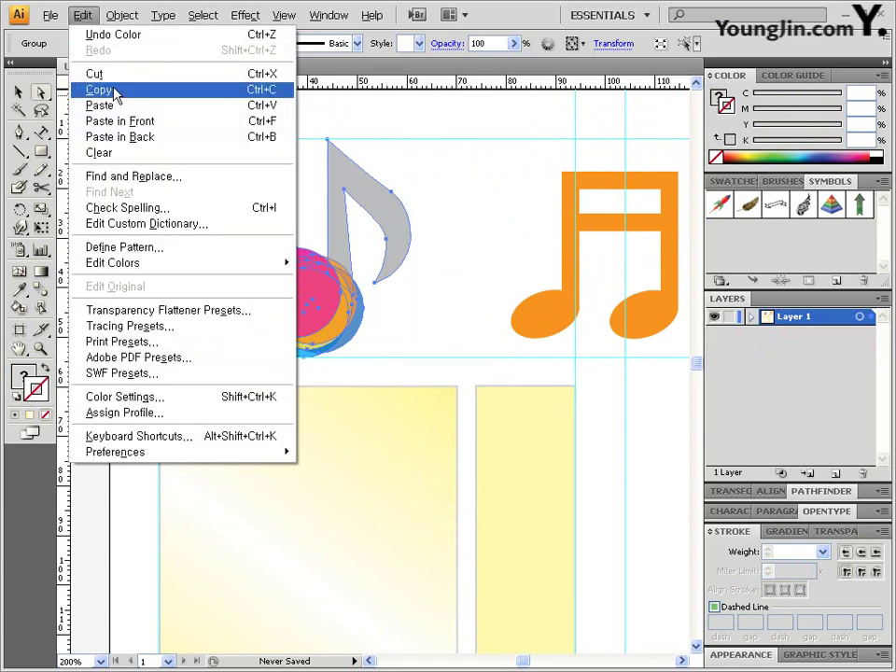
left_click(114, 93)
left_click(416, 325)
scroll(356, 370, "down", 5)
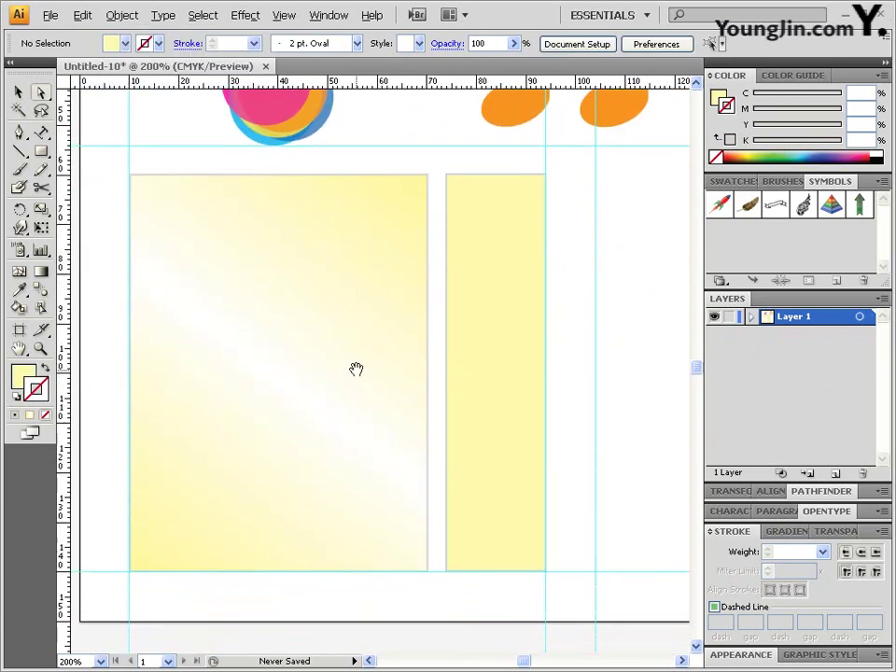
key("ctrl+v")
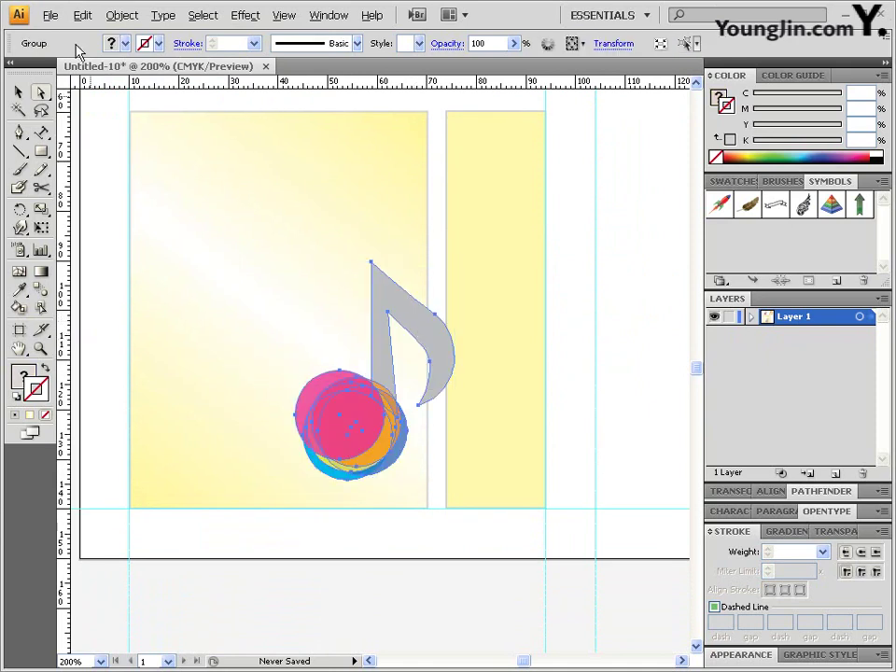
Step: Scale the pasted note down to about 9 mm tall and place it in the gradient rectangle's lower-left corner
left_click(80, 17)
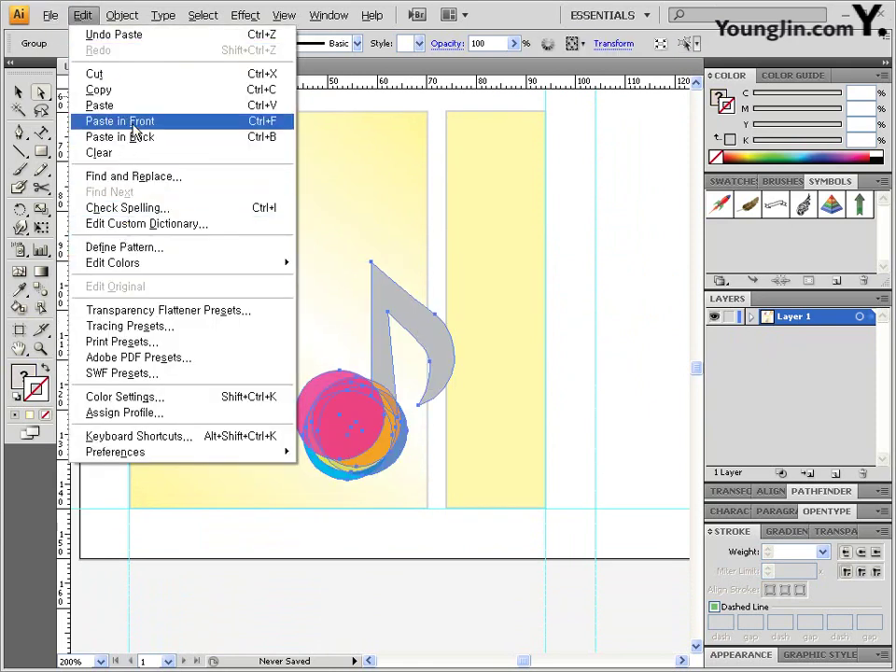
left_click(18, 91)
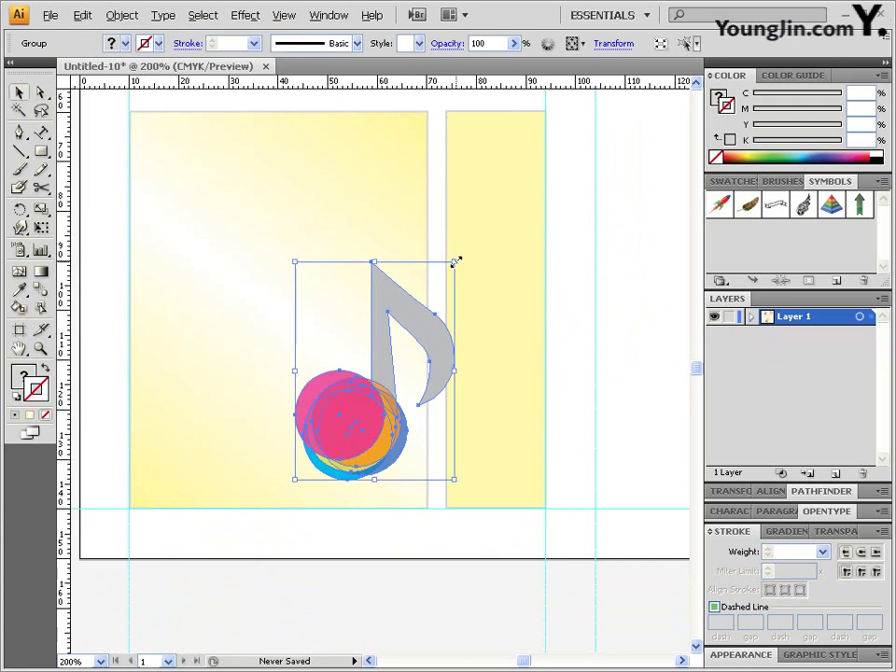
left_click_drag(456, 263, 172, 459)
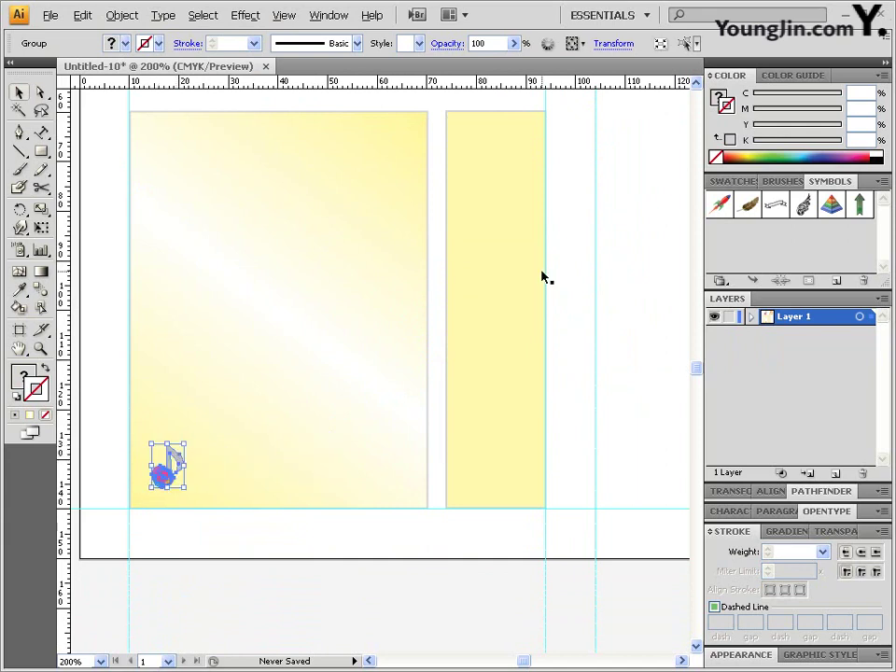
Step: Paste another copy of the note and enlarge it to about 78 mm tall across both rectangles
key("ctrl+v")
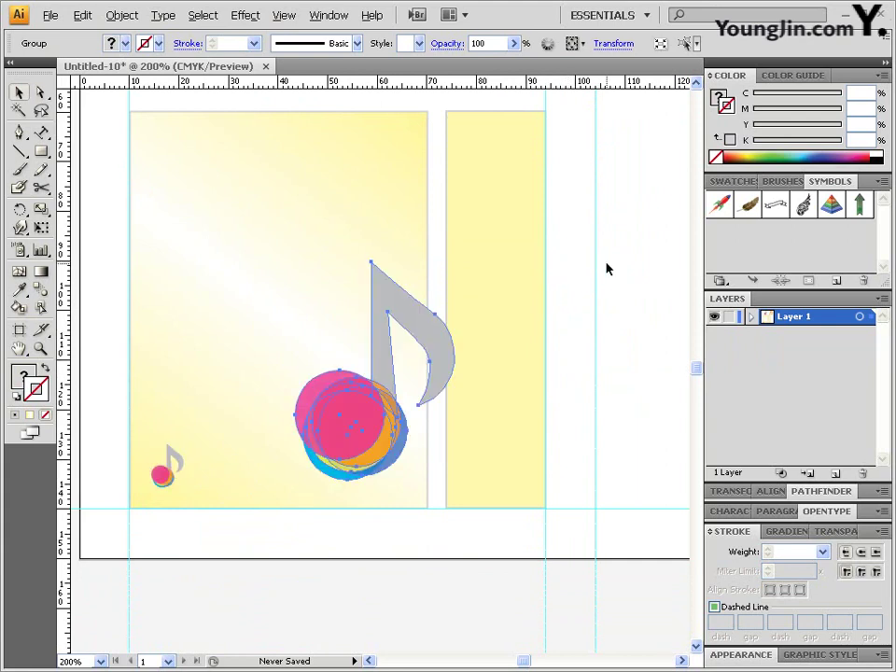
left_click_drag(456, 255, 545, 164)
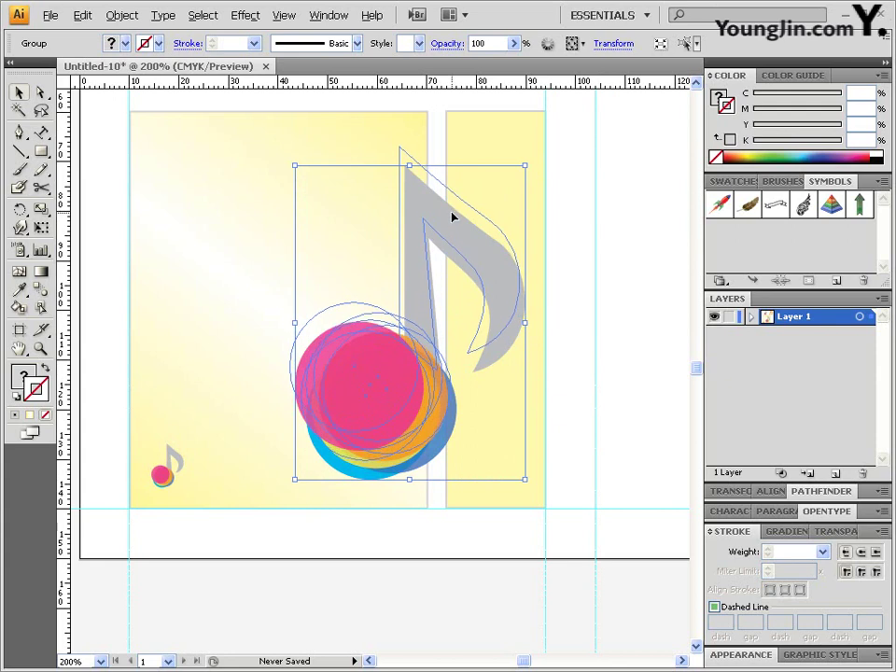
left_click_drag(458, 242, 458, 258)
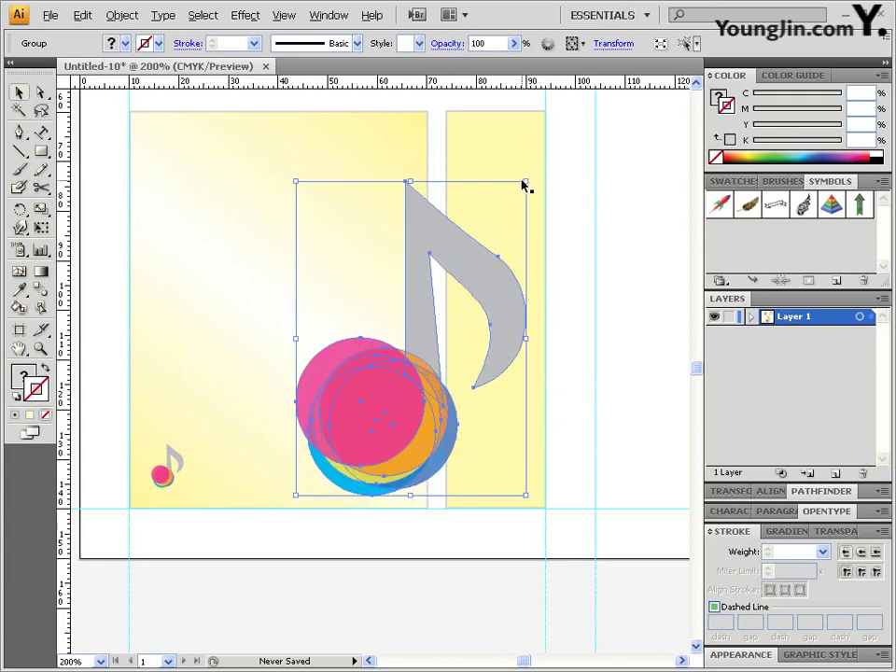
left_click_drag(526, 179, 588, 96)
Step: Tilt the large note slightly counterclockwise and move it left so its circles sit mostly on the gradient rectangle
left_click_drag(458, 234, 414, 278)
left_click_drag(546, 135, 481, 110)
left_click_drag(313, 567, 322, 563)
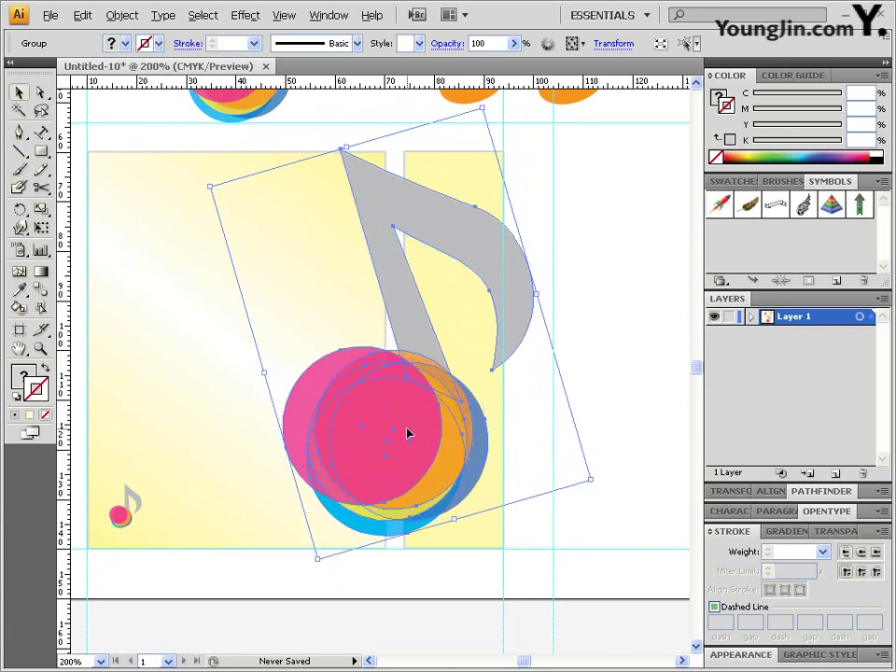
left_click_drag(408, 434, 333, 431)
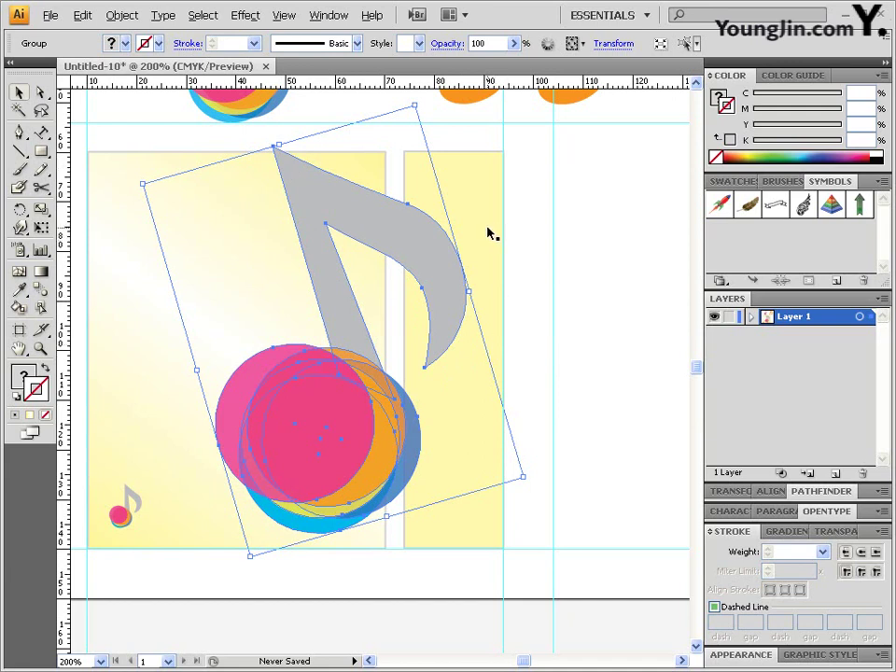
Step: Copy the large tilted note to the clipboard and deselect it
left_click(75, 16)
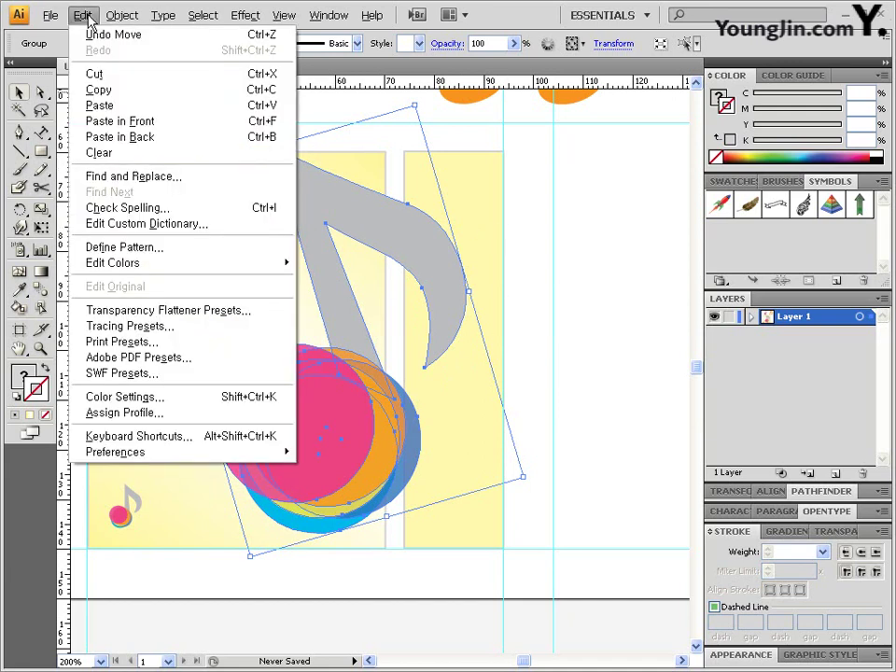
left_click(111, 90)
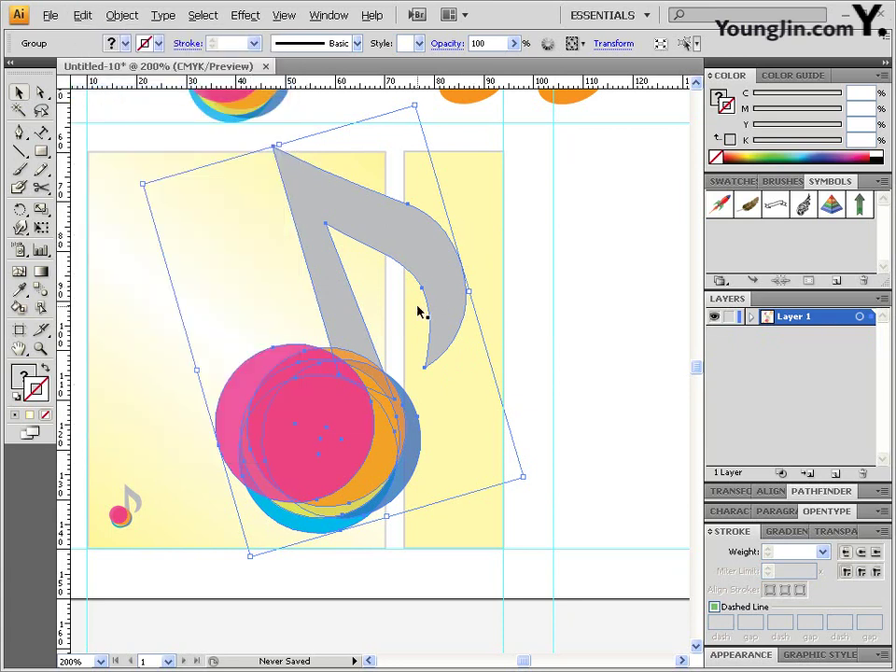
left_click(541, 270)
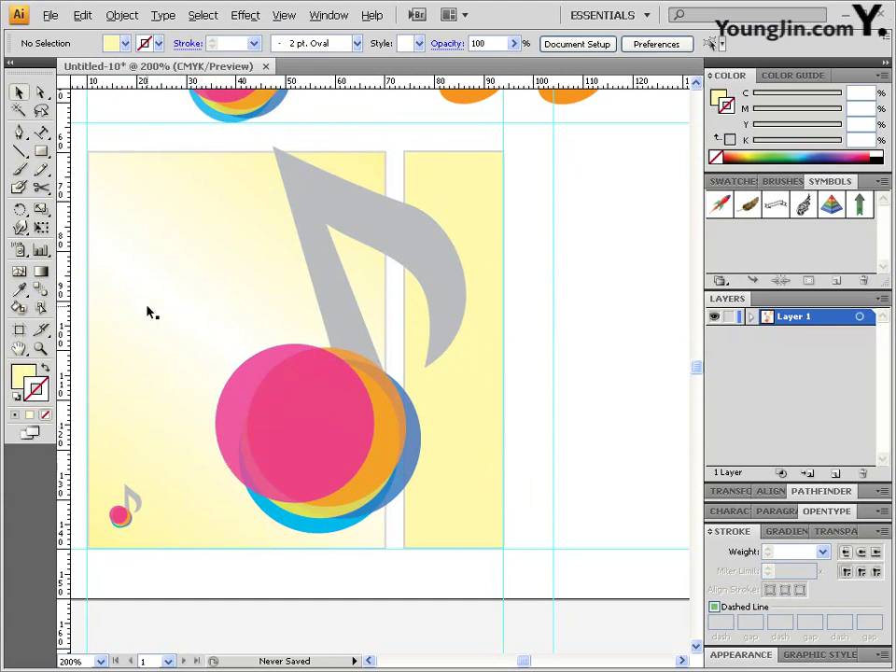
Step: Create an inset copy of the gradient rectangle with Offset Path at -2 mm, checking the preview
left_click(238, 276)
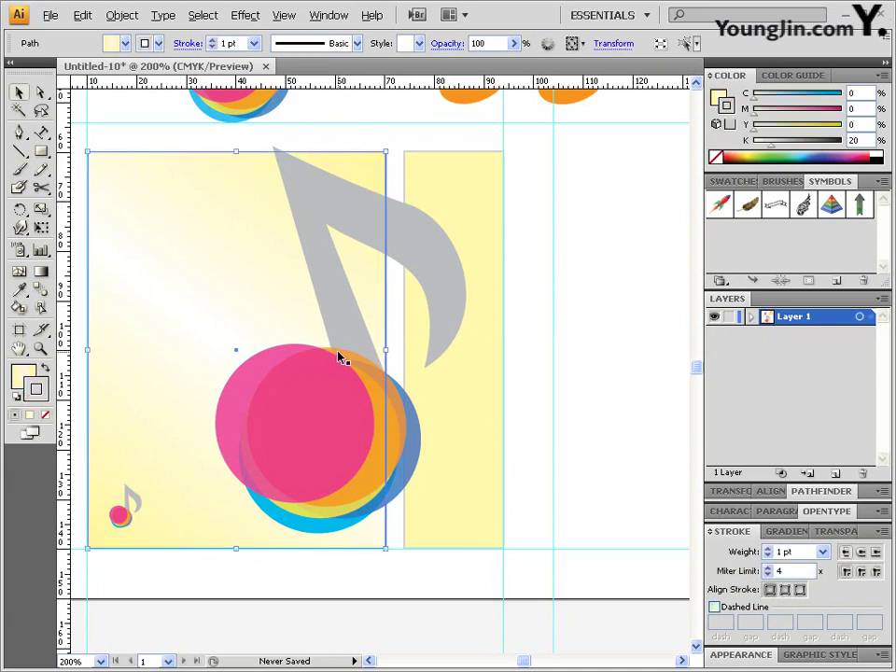
left_click(120, 13)
mouse_move(130, 301)
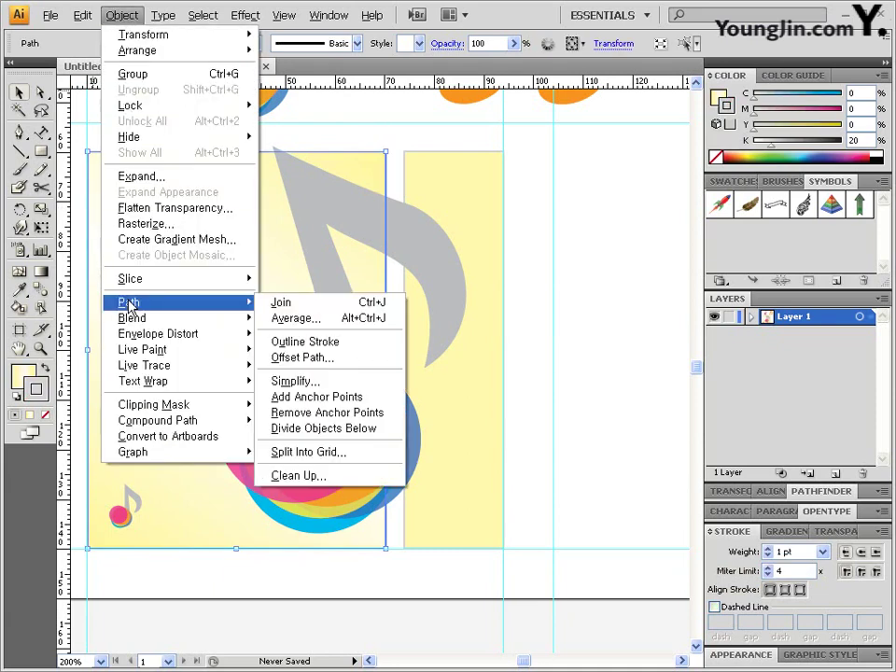
left_click(332, 357)
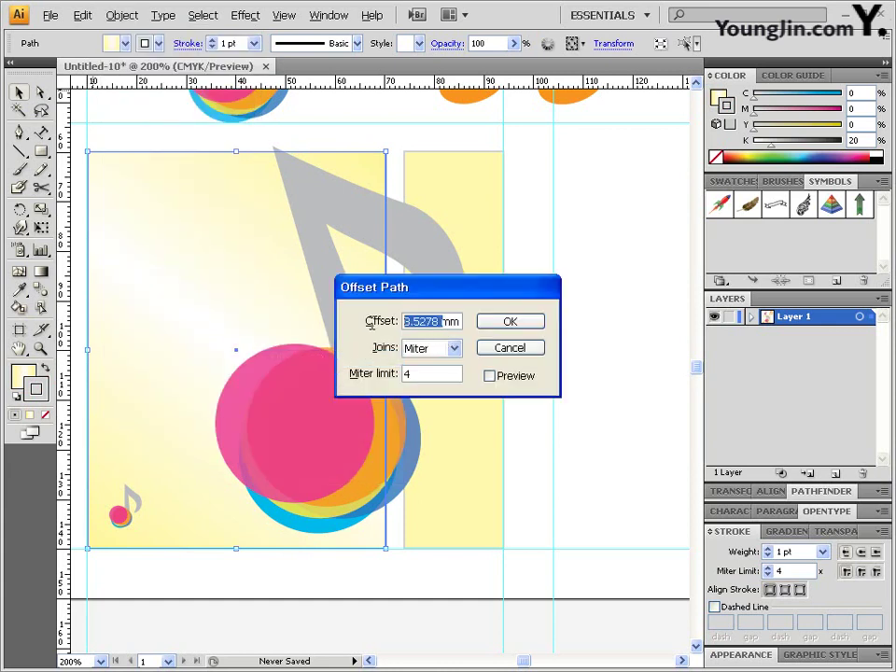
left_click(515, 381)
left_click(515, 382)
left_click(515, 382)
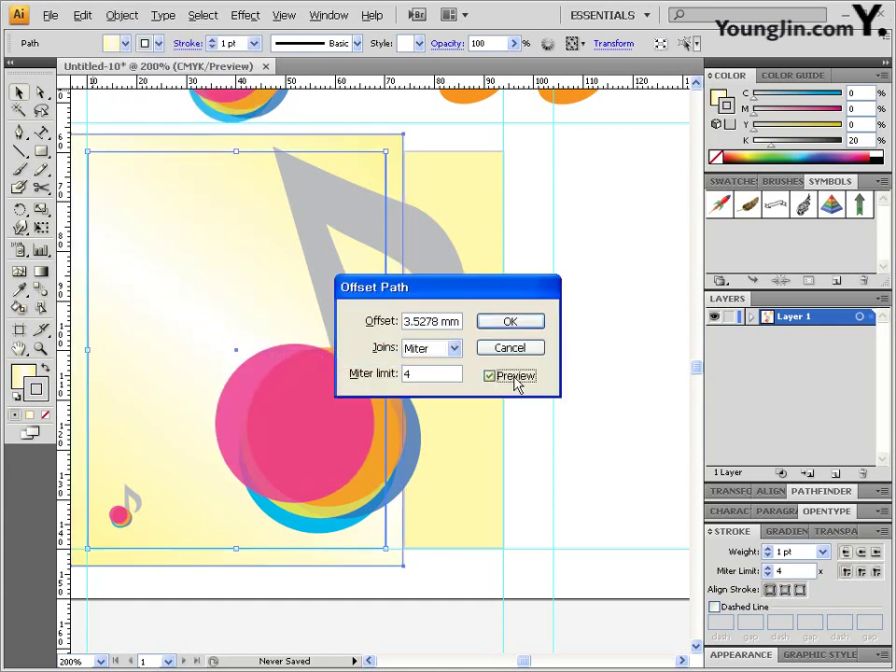
left_click(516, 383)
left_click(515, 381)
left_click(516, 381)
left_click(515, 381)
left_click(515, 380)
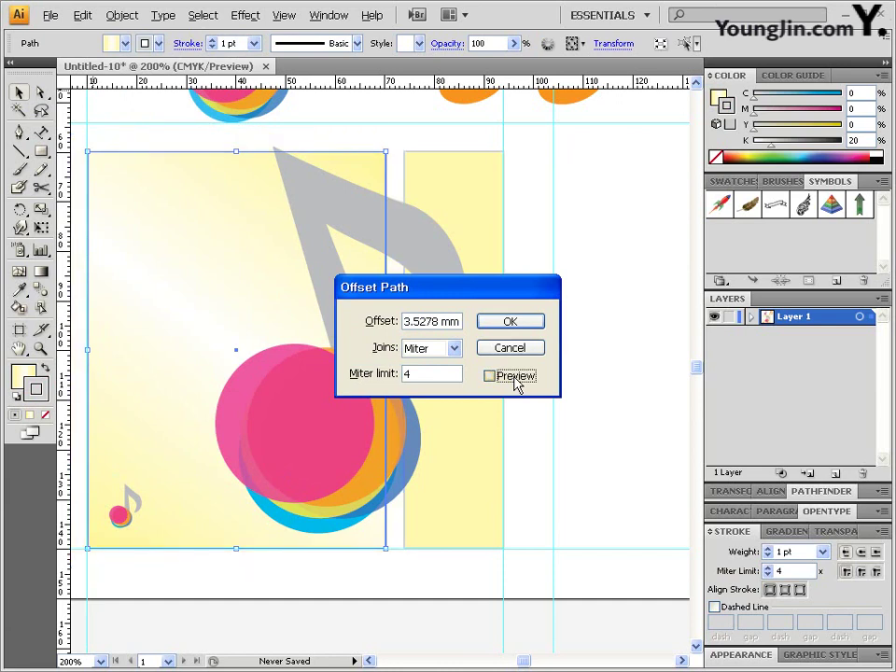
left_click_drag(442, 321, 158, 286)
type("-2")
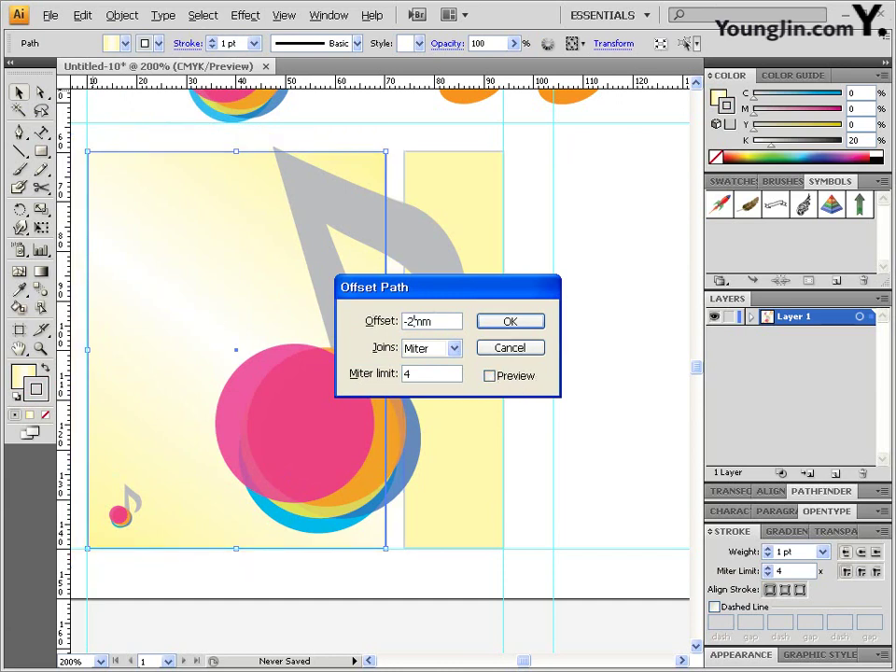
left_click(518, 379)
left_click(519, 380)
left_click(520, 381)
left_click(516, 325)
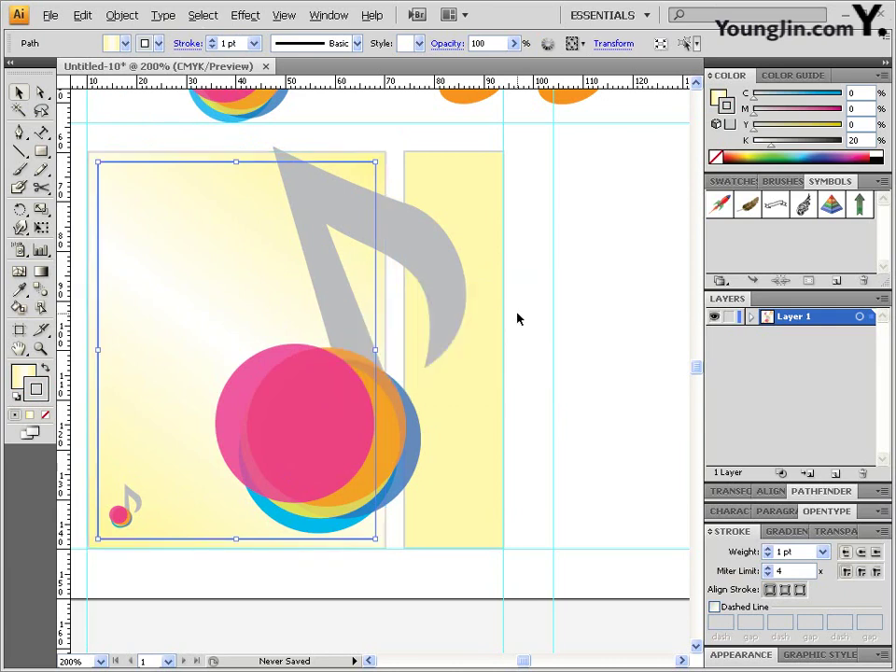
Step: Remove the inset rectangle's fill and set its grey stroke weight to 2 pt
left_click(43, 415)
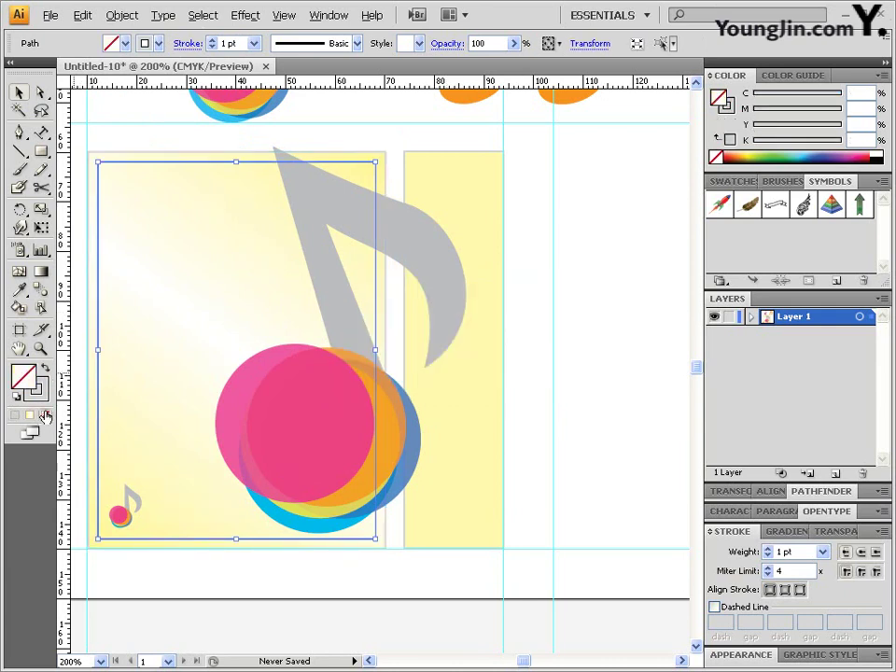
left_click(42, 395)
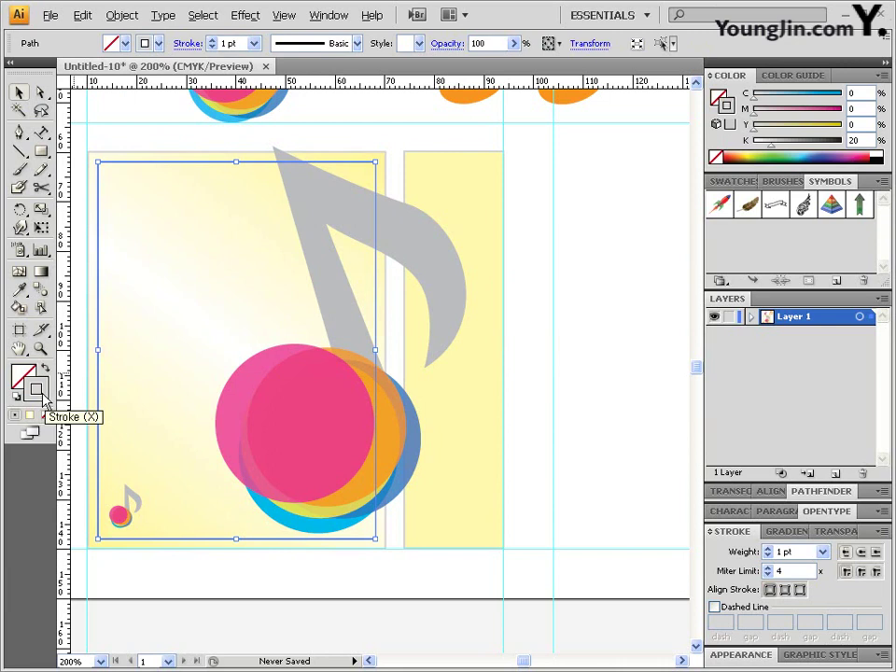
left_click(785, 551)
type("2")
key("Return")
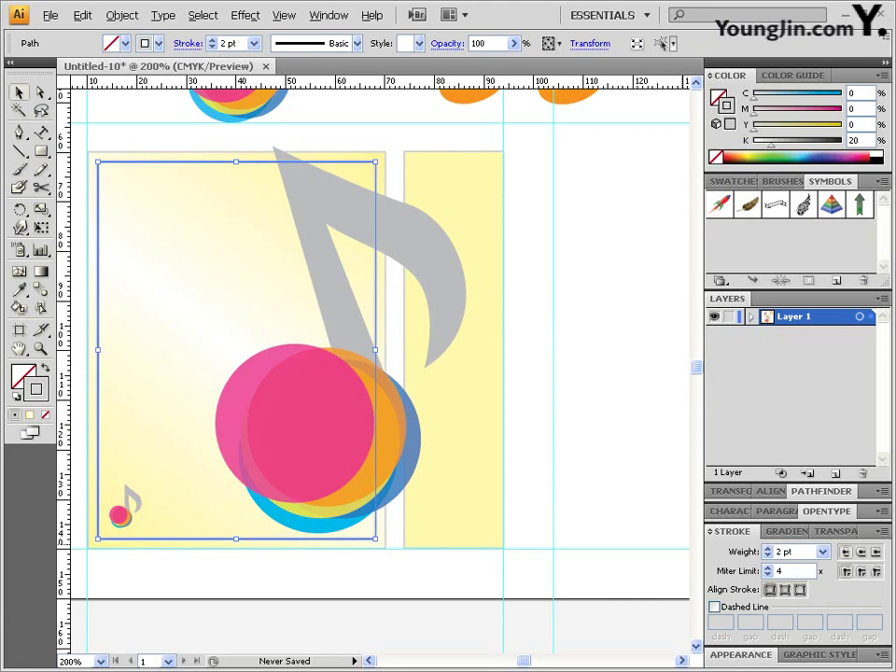
Step: Make the inset rectangle's stroke a dashed line with 3 pt dashes and 3 pt gaps
left_click(716, 608)
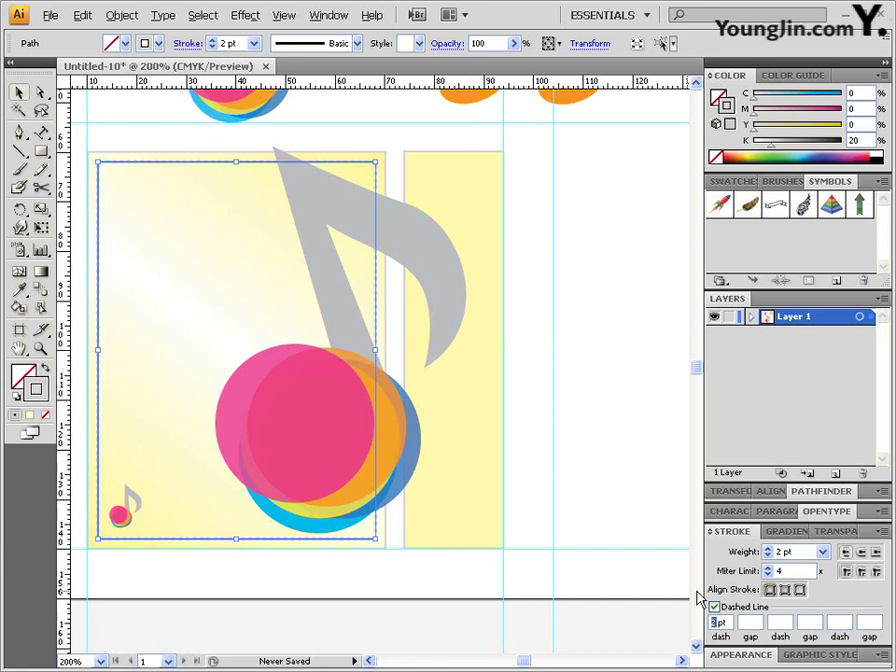
type("3")
key("Tab")
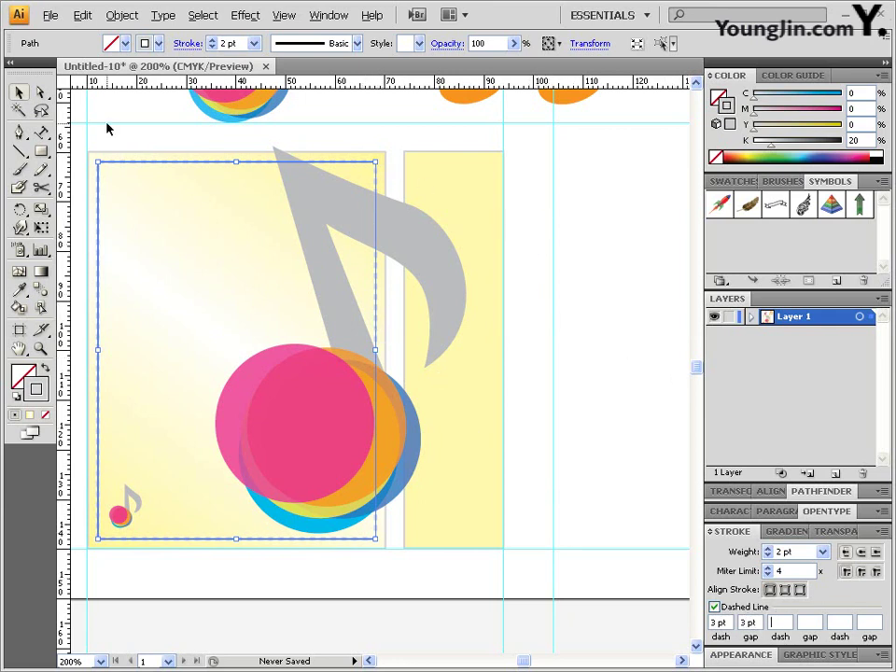
left_click(538, 248)
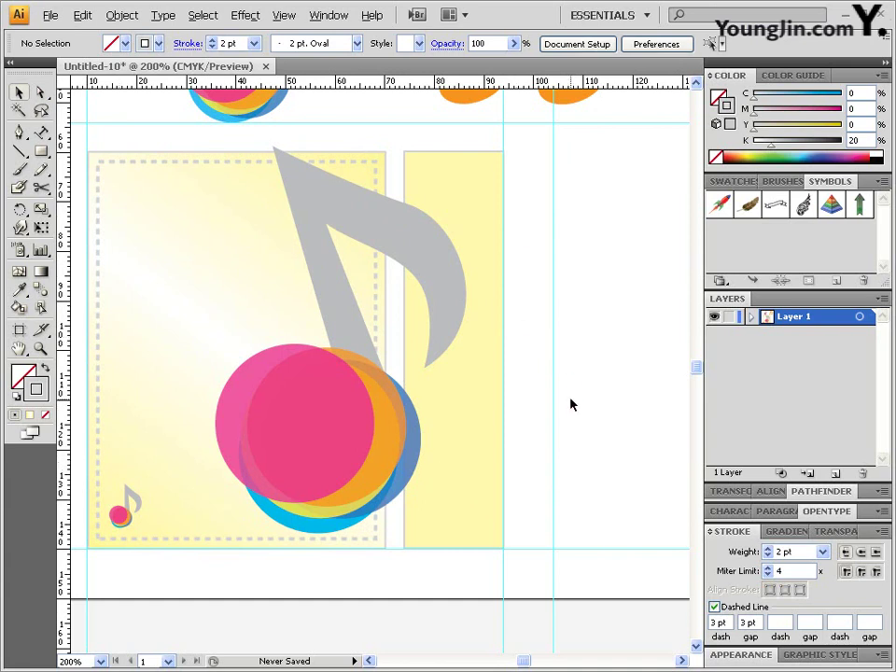
Step: Bring the dashed inset rectangle to the front of the stacking order
left_click(209, 168)
left_click(125, 19)
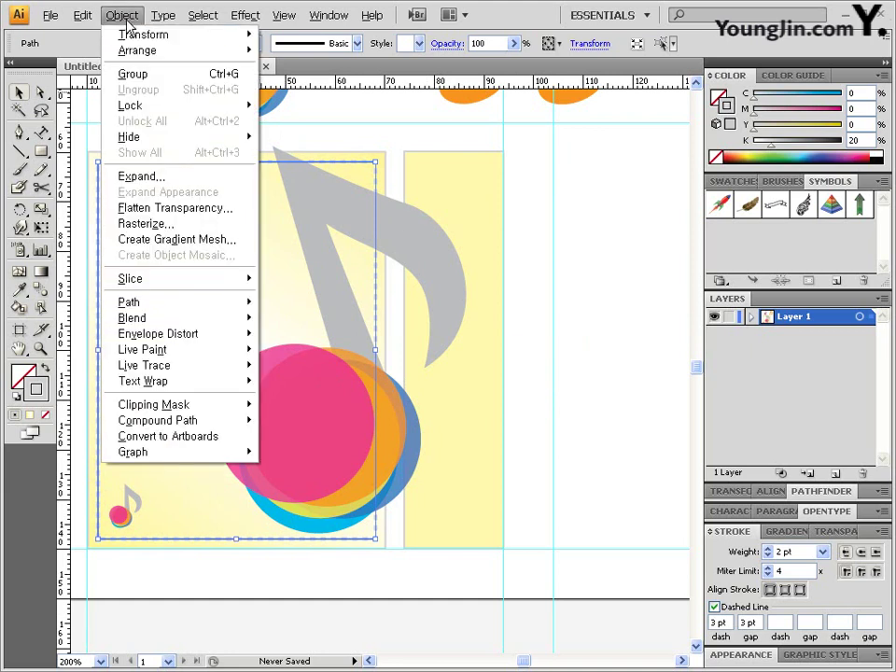
mouse_move(140, 49)
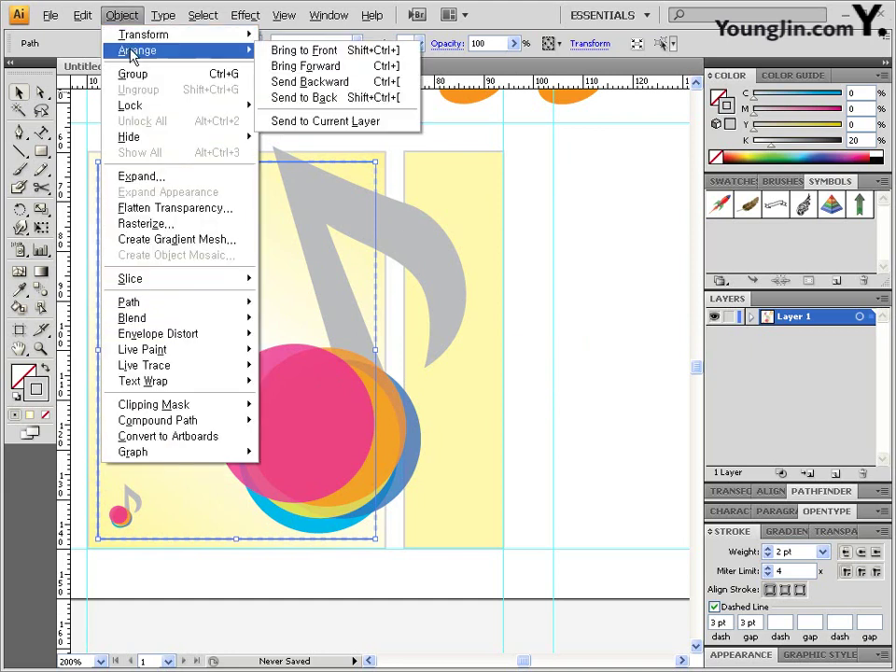
left_click(355, 50)
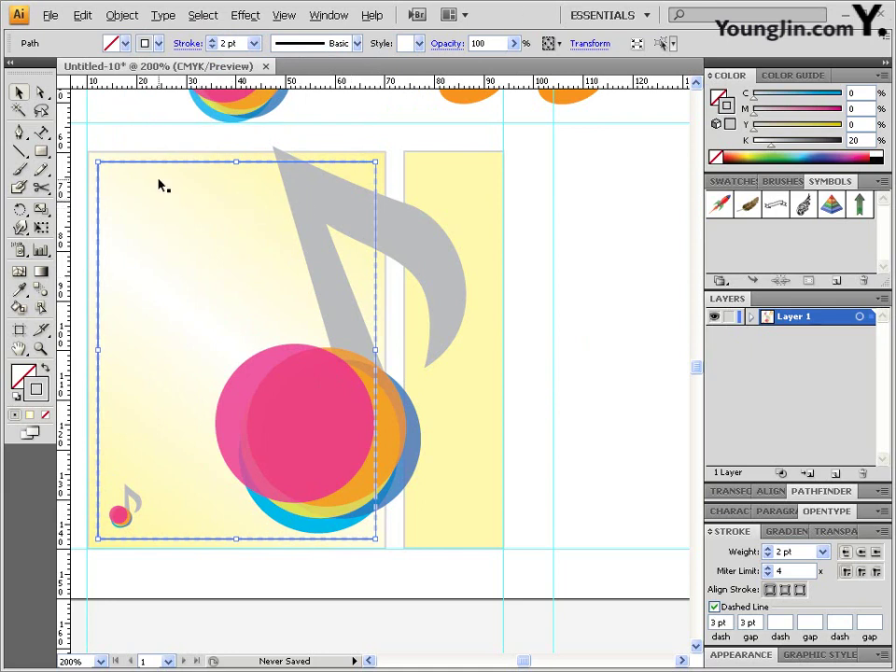
Step: Draw a tiny circle near the upper left of the gradient rectangle and fill it black without a stroke
left_click_drag(41, 152, 81, 192)
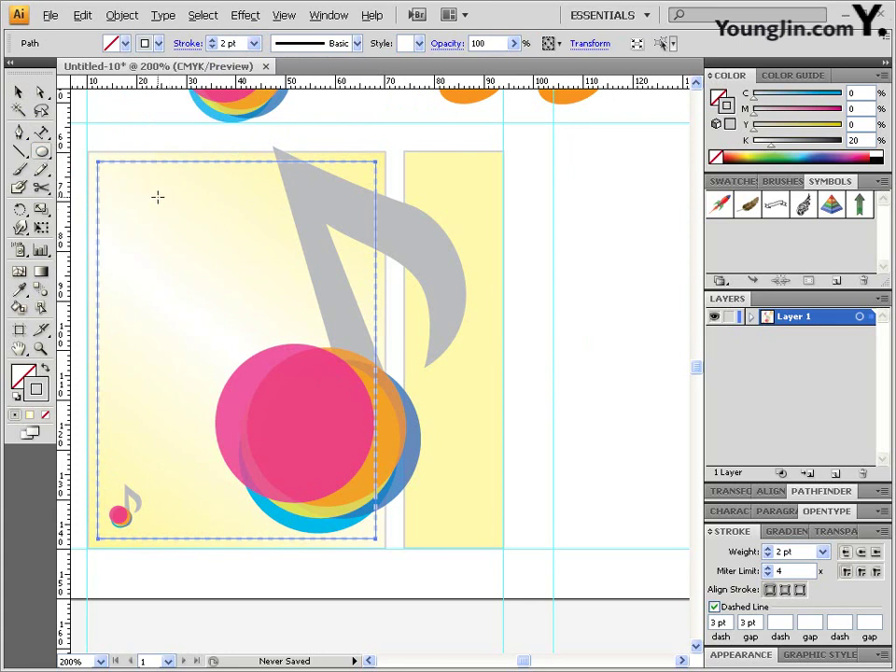
left_click_drag(168, 198, 175, 204)
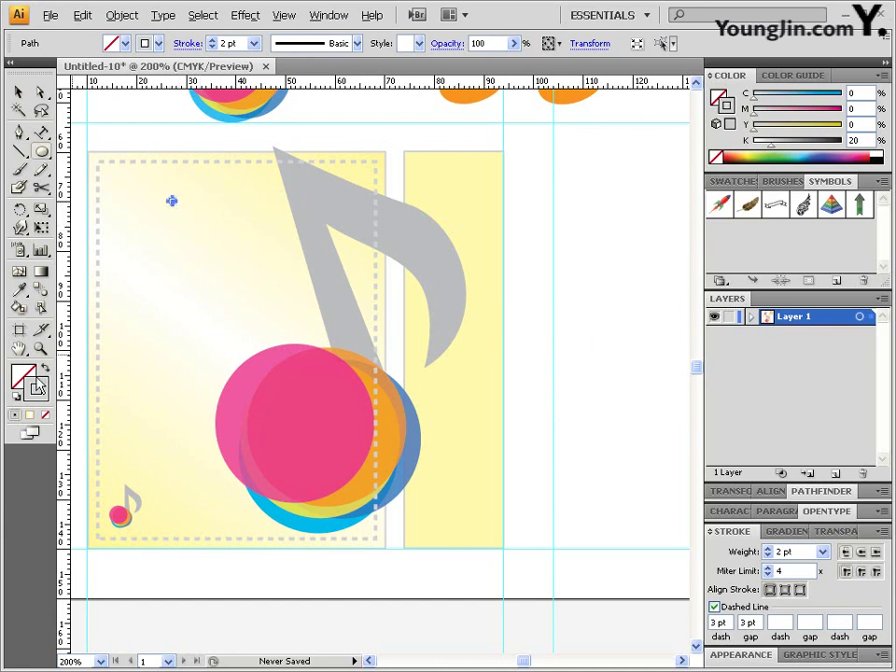
key("shift+x")
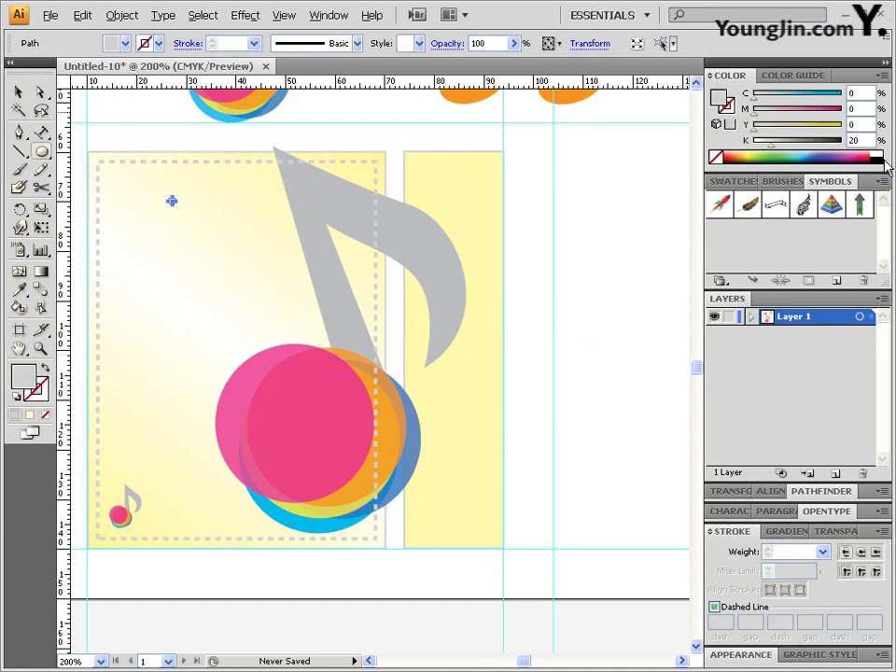
left_click(881, 159)
Step: Duplicate the black dot about 21.4 mm horizontally to its right
left_click_drag(41, 92, 81, 94)
left_click(171, 200)
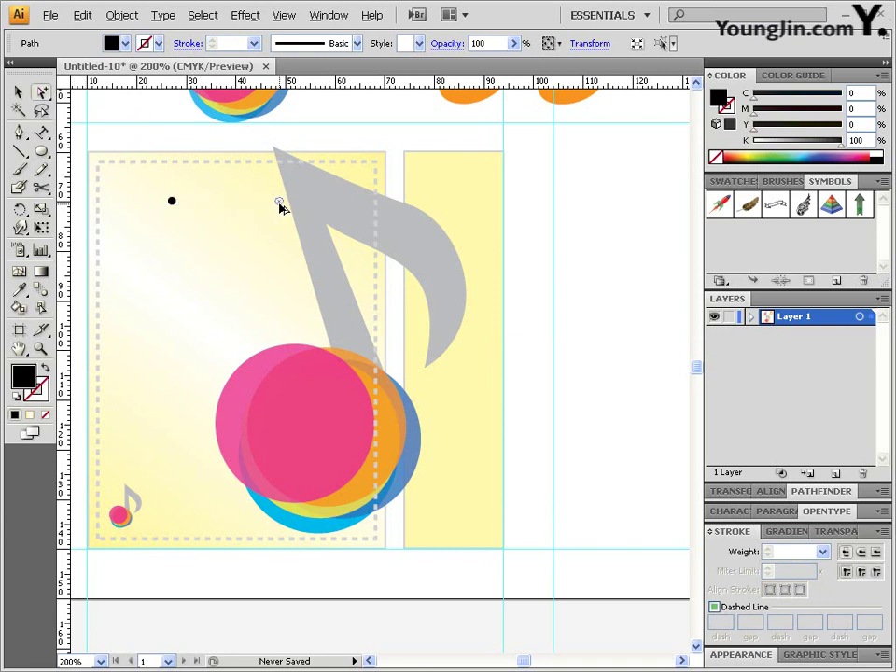
left_click(278, 201)
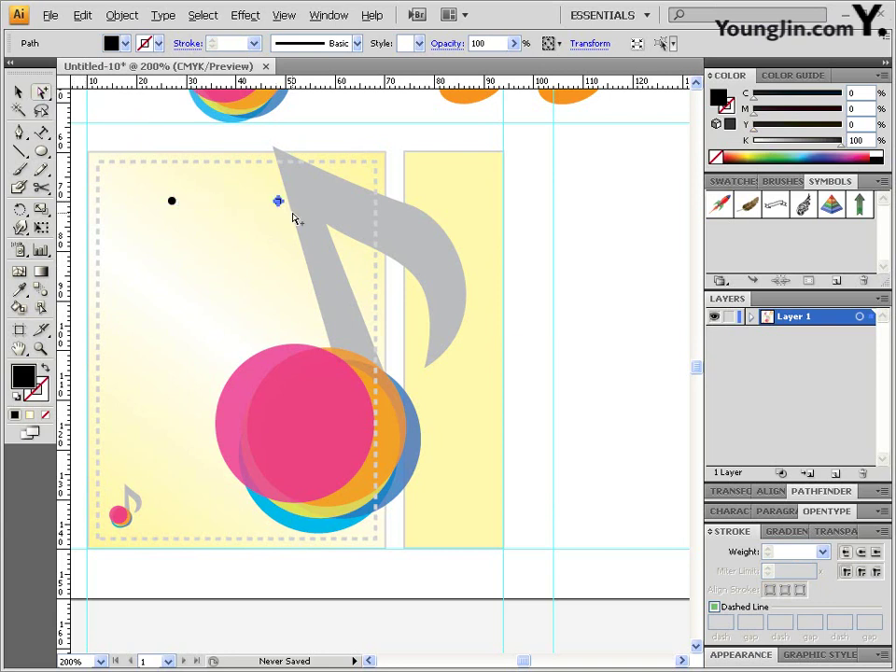
Step: Draw a U-shaped curve with the Pen tool from the left black dot down and up to the right black dot
left_click(18, 131)
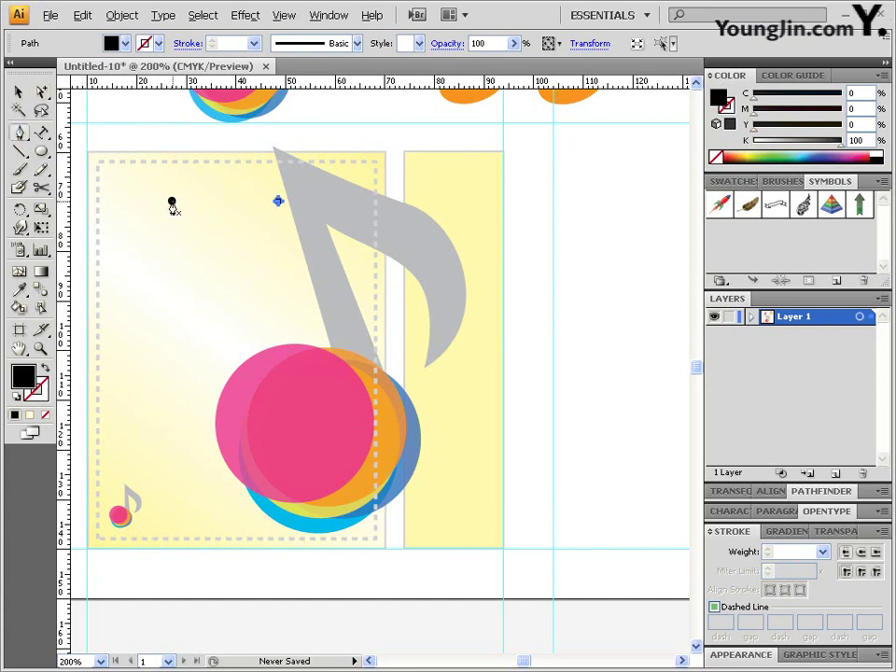
key("backslash")
key("p")
left_click(172, 201)
left_click_drag(227, 299, 286, 299)
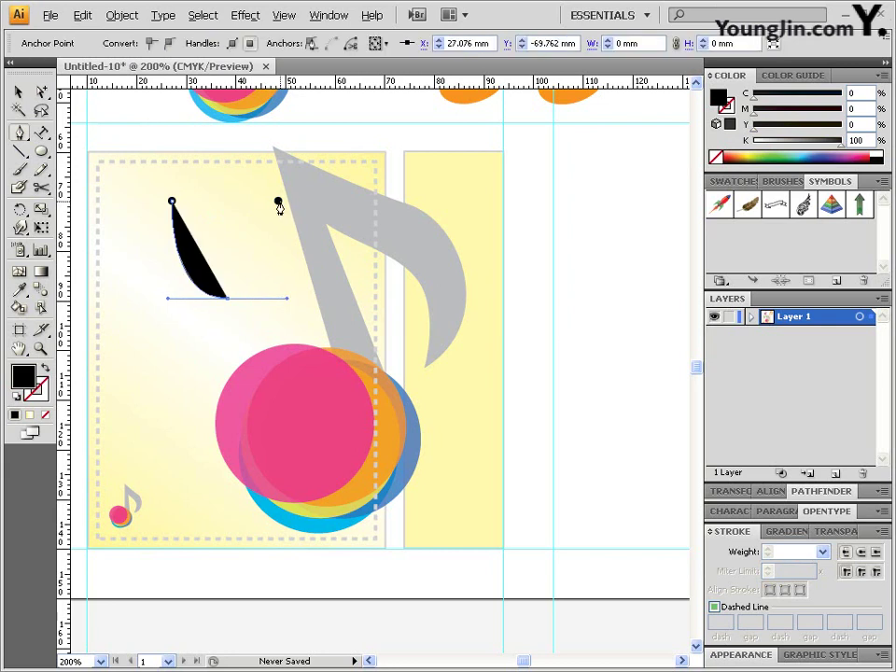
left_click(278, 202)
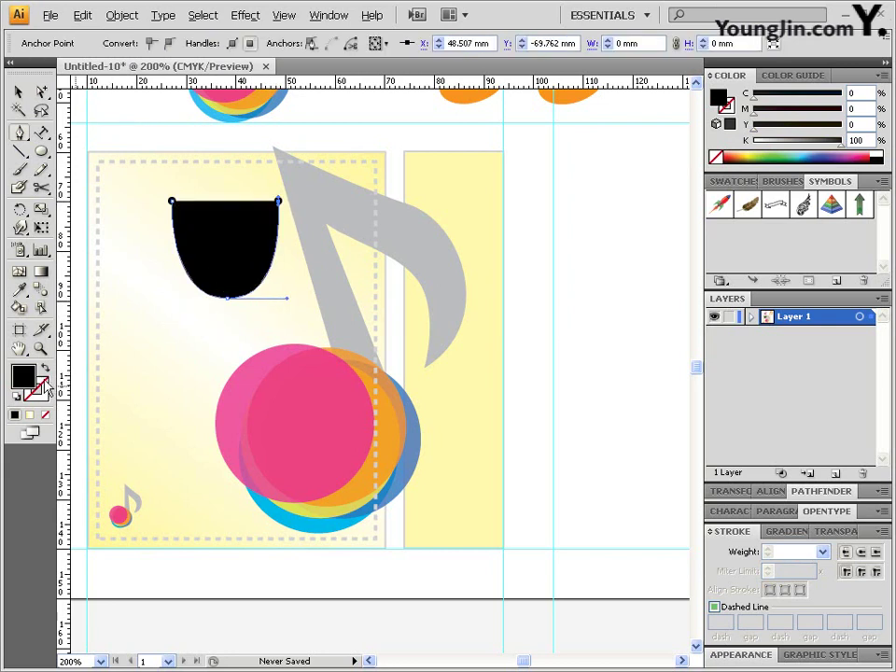
Step: Turn the U-shaped curve into an unfilled handle with a black 2 pt stroke and deselect it
key("shift+x")
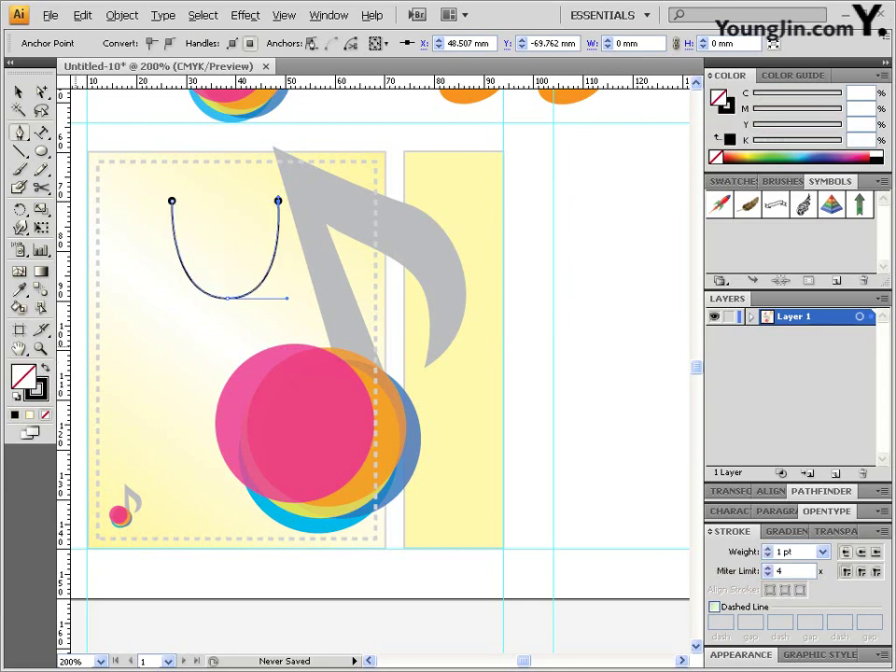
left_click(738, 550)
type("2")
key("Return")
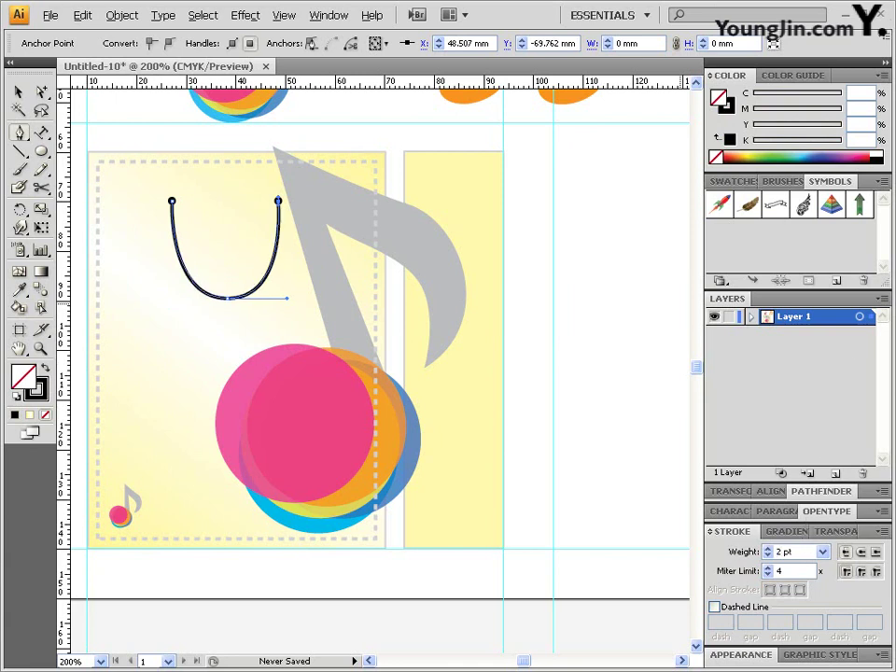
key("a")
left_click(585, 361)
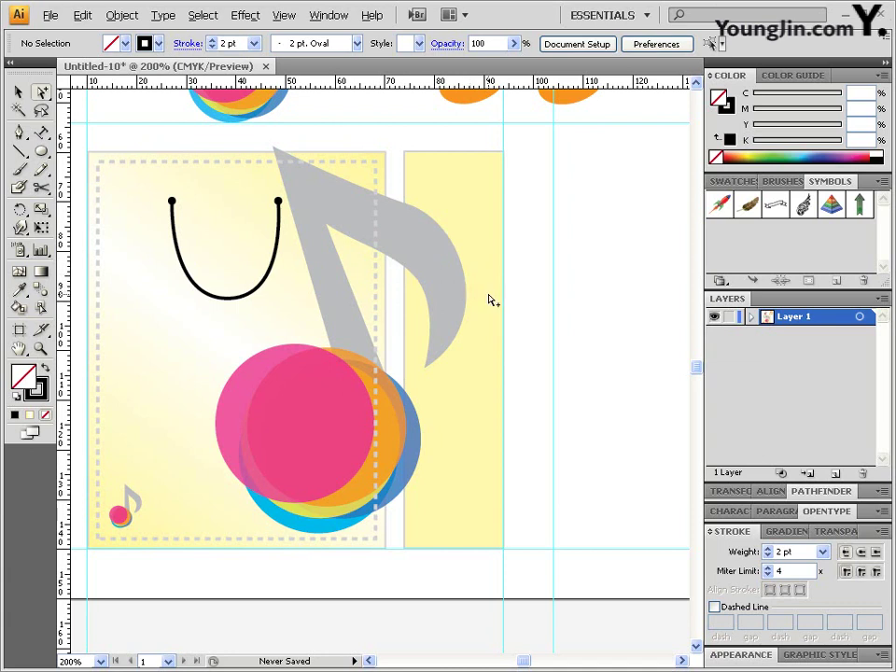
Step: Copy the gradient rectangle in place with a 0 mm horizontal and 0 mm vertical move, and bring the copy to the front
left_click(143, 185)
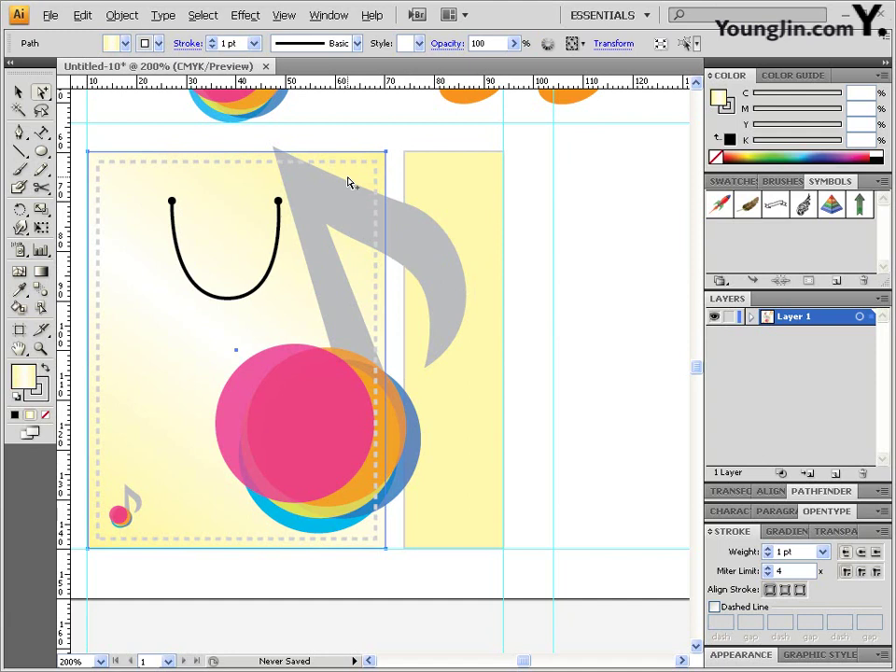
left_click(18, 92)
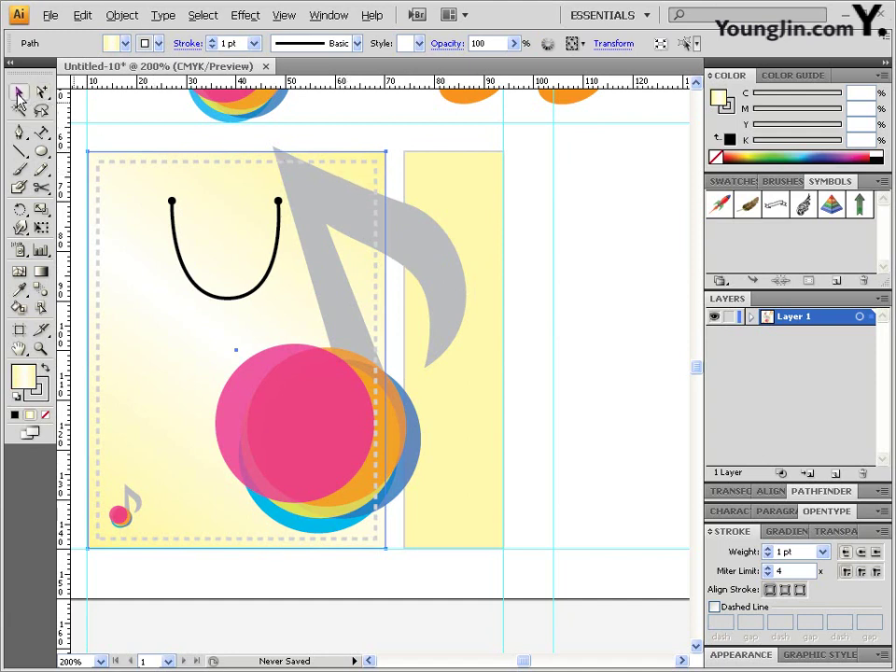
double_click(18, 92)
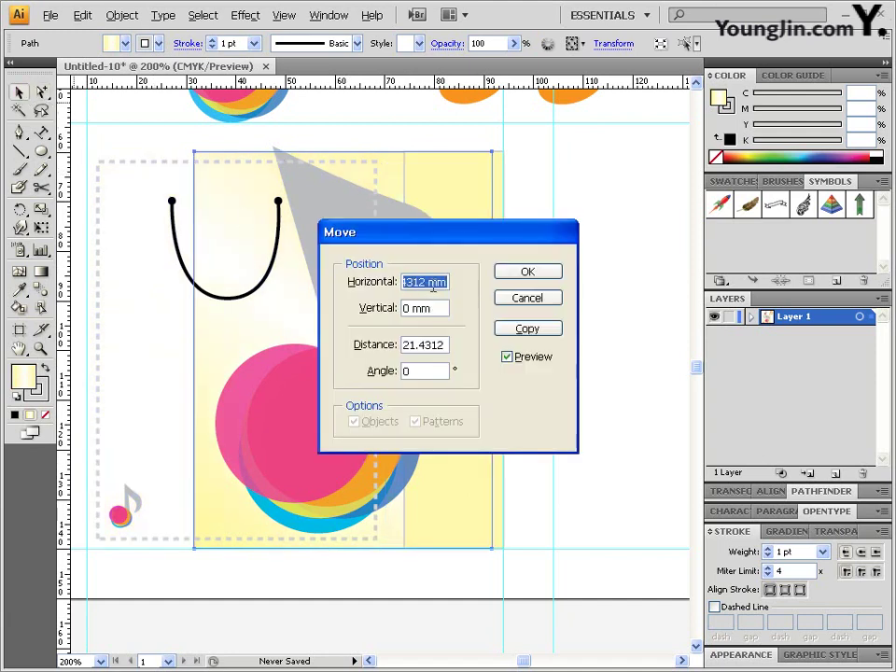
type("0")
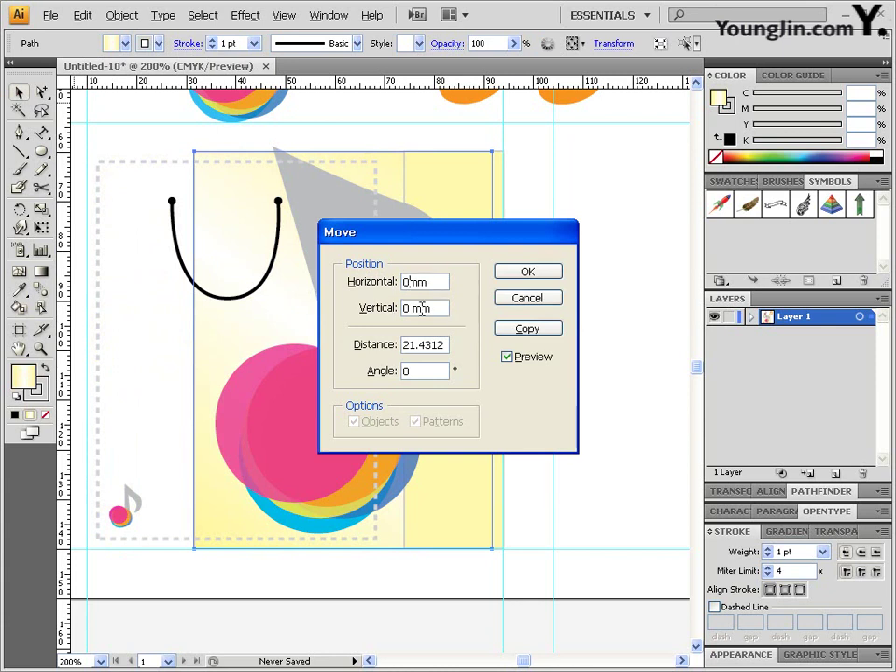
left_click(406, 309)
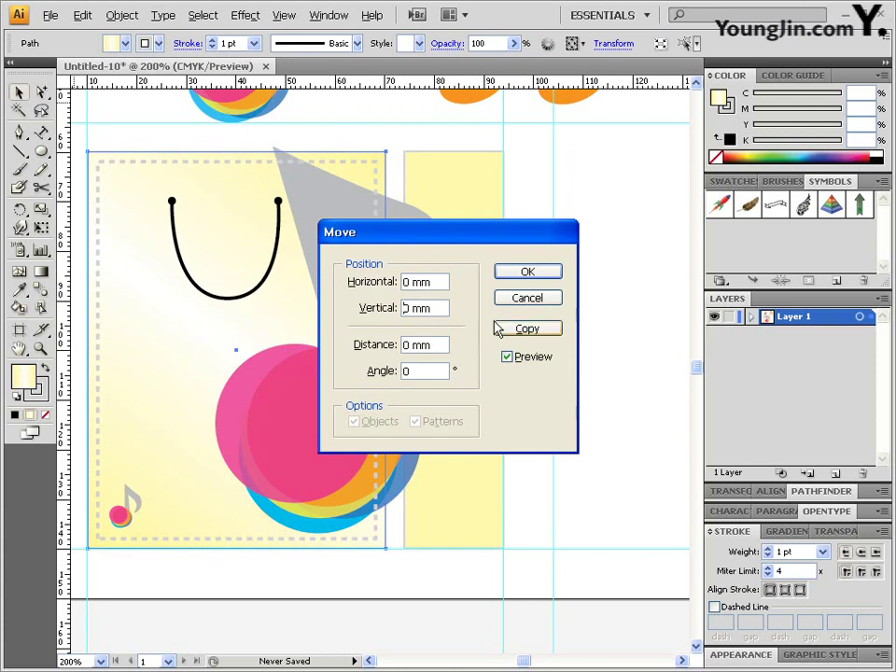
left_click(534, 333)
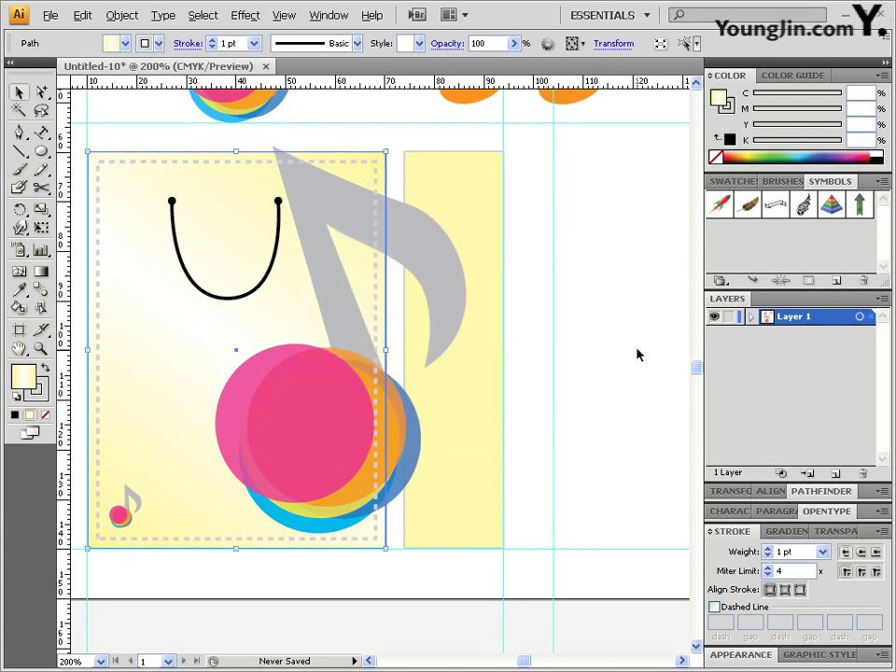
left_click(122, 15)
mouse_move(149, 52)
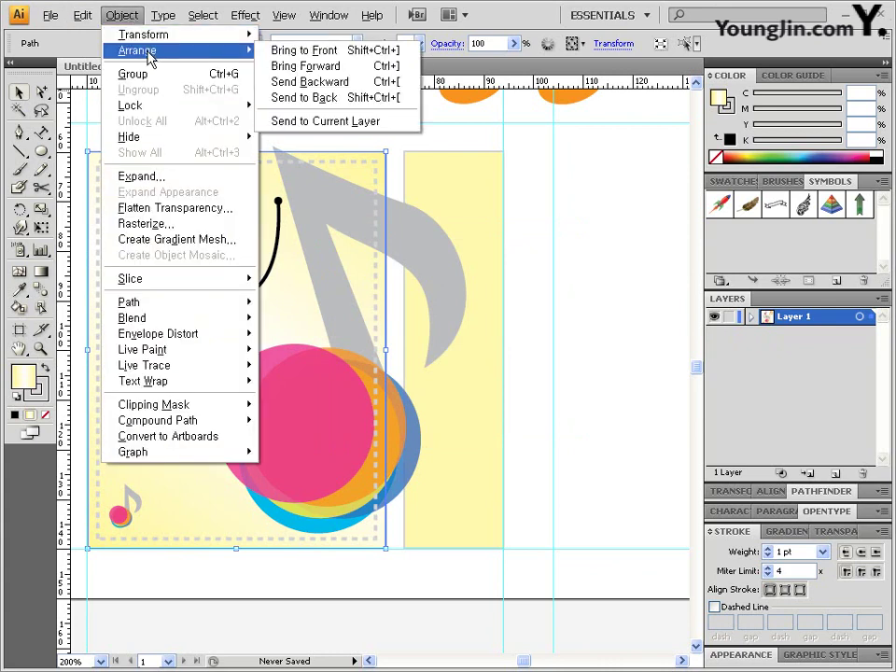
left_click(352, 52)
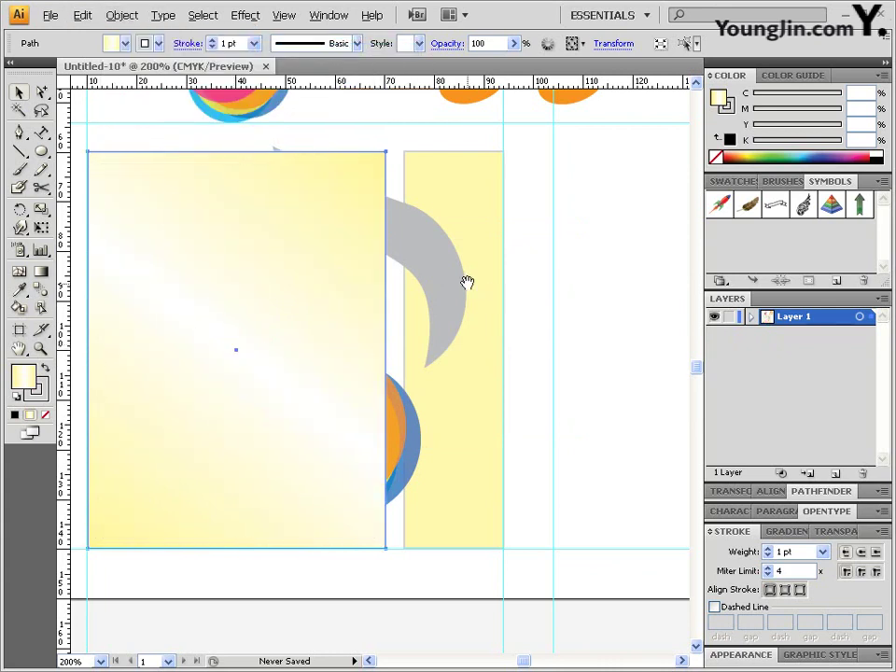
Step: Select the front rectangle with all the artwork beneath it and make a clipping mask that trims the notes to the rectangle
left_click_drag(466, 282, 510, 282)
left_click_drag(108, 136, 439, 560)
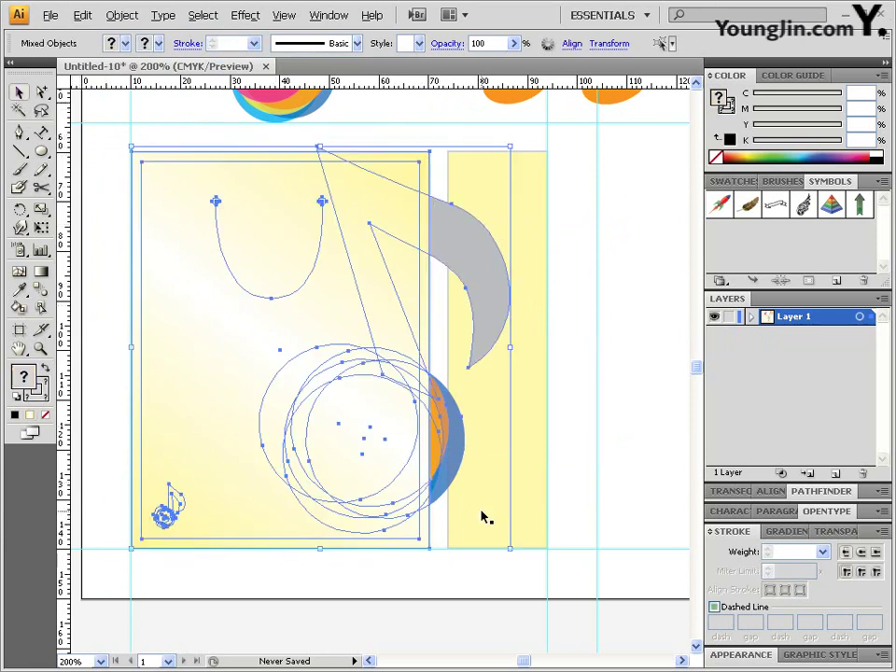
left_click(105, 15)
mouse_move(160, 410)
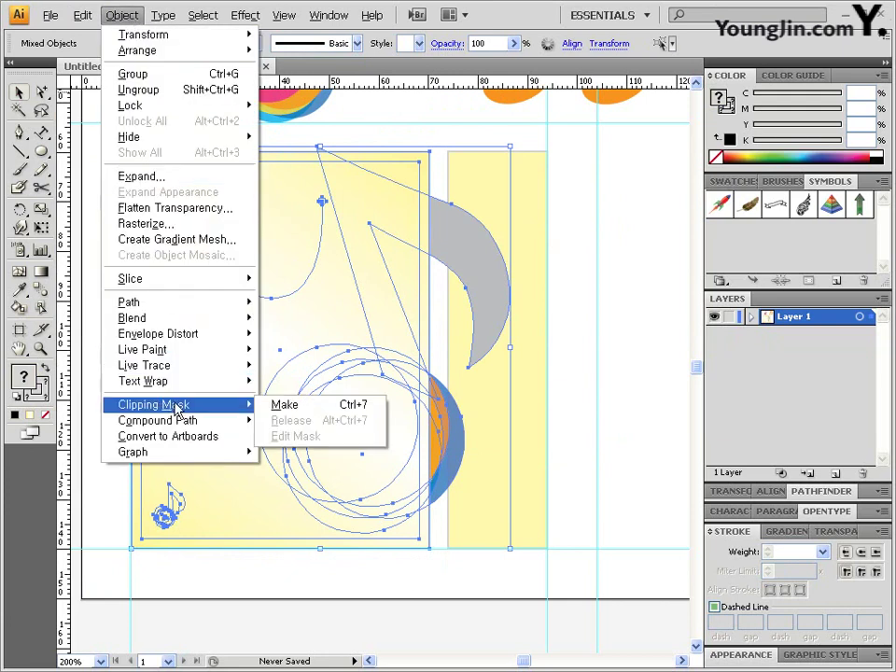
left_click(338, 414)
left_click(437, 183)
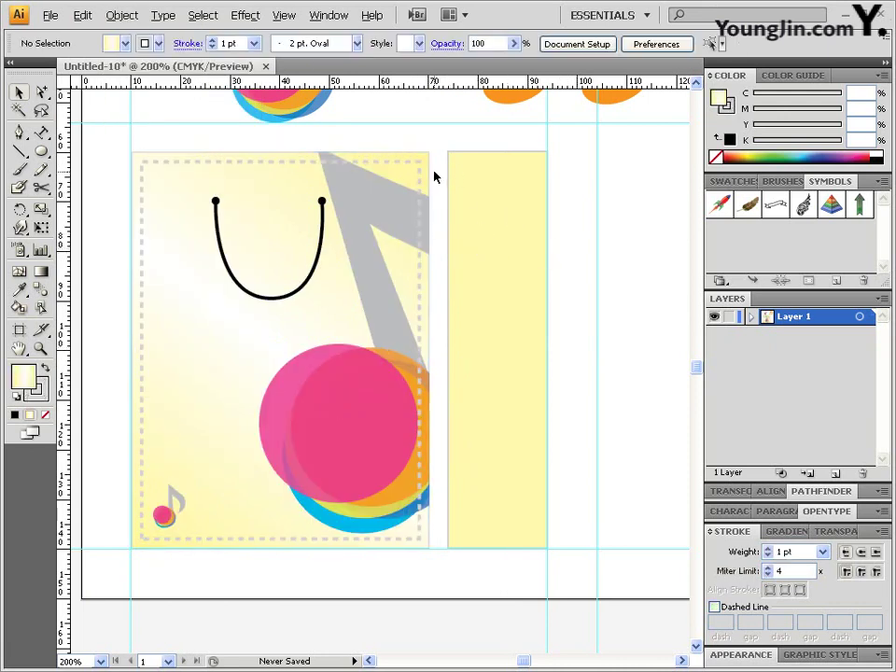
Step: Compare the border thickness of the clipped gradient rectangle with that of the pale yellow rectangle at their adjacent upper corners
left_click(41, 350)
left_click_drag(394, 114, 504, 223)
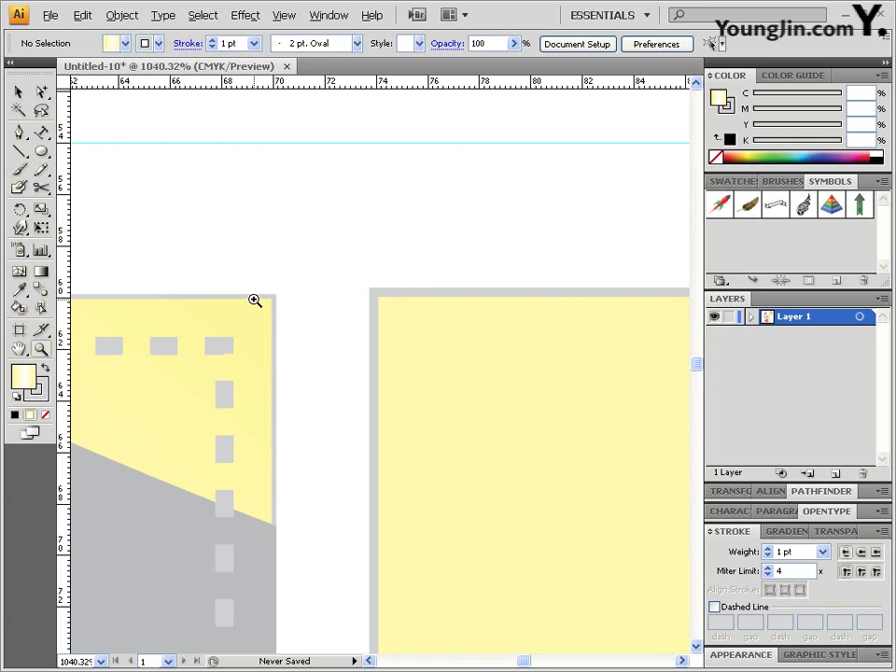
key("a")
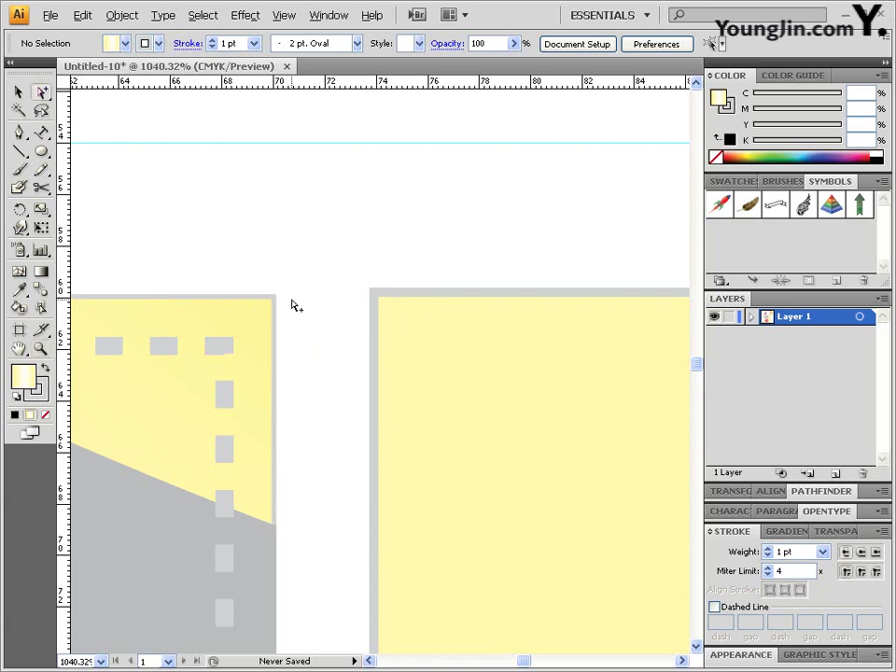
left_click(375, 298)
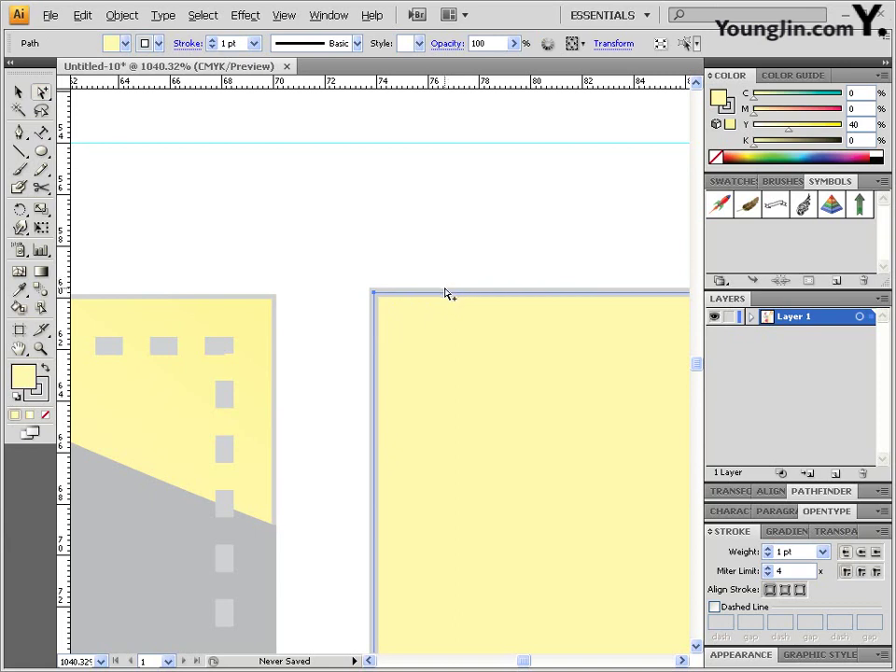
left_click(272, 309)
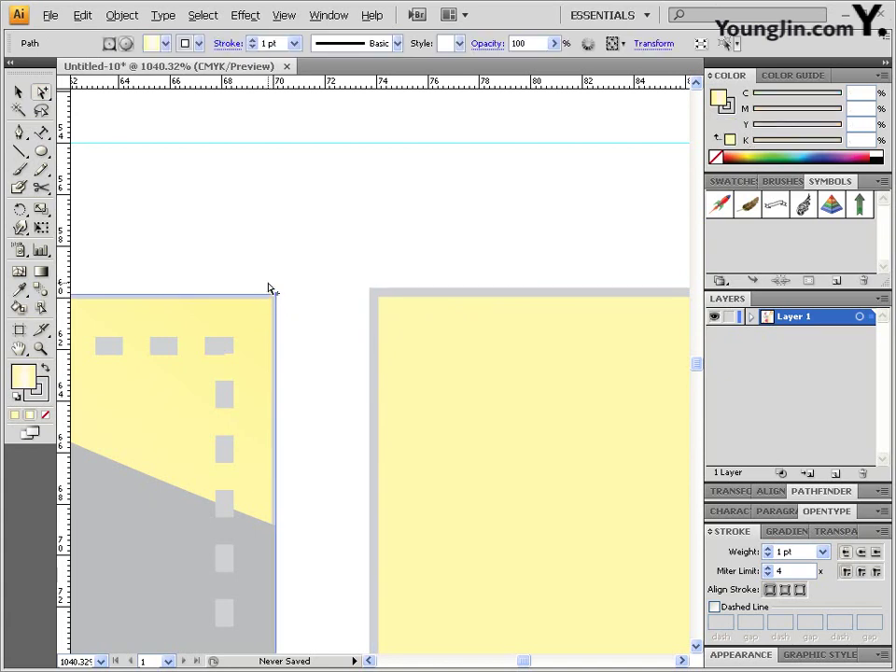
left_click(273, 296)
left_click(350, 274)
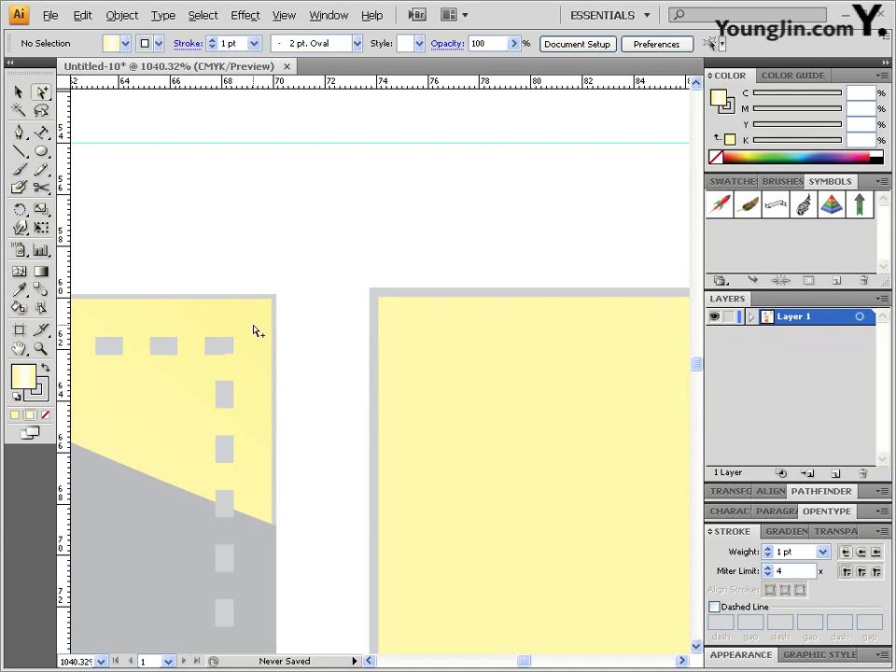
left_click(233, 344)
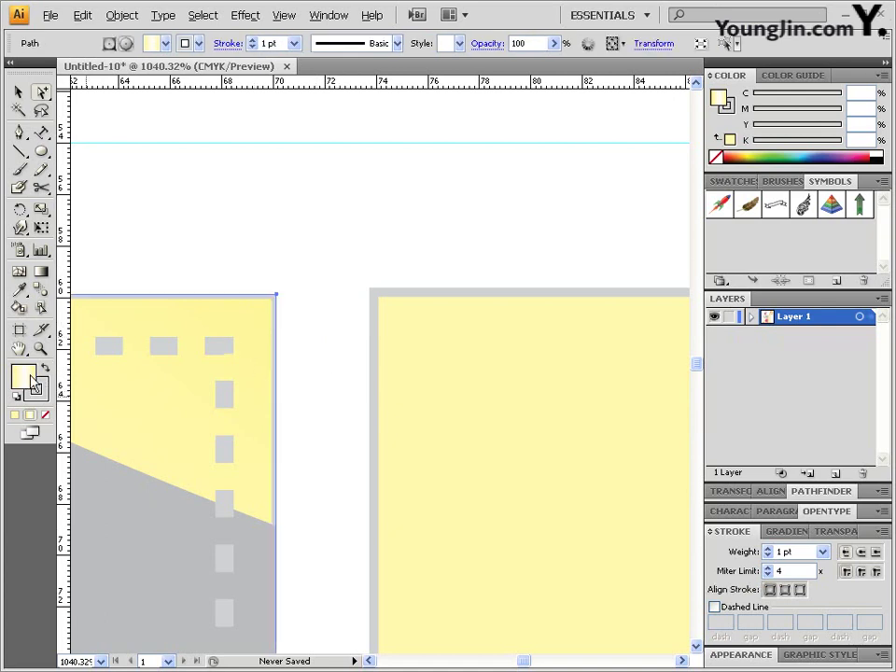
left_click(283, 310)
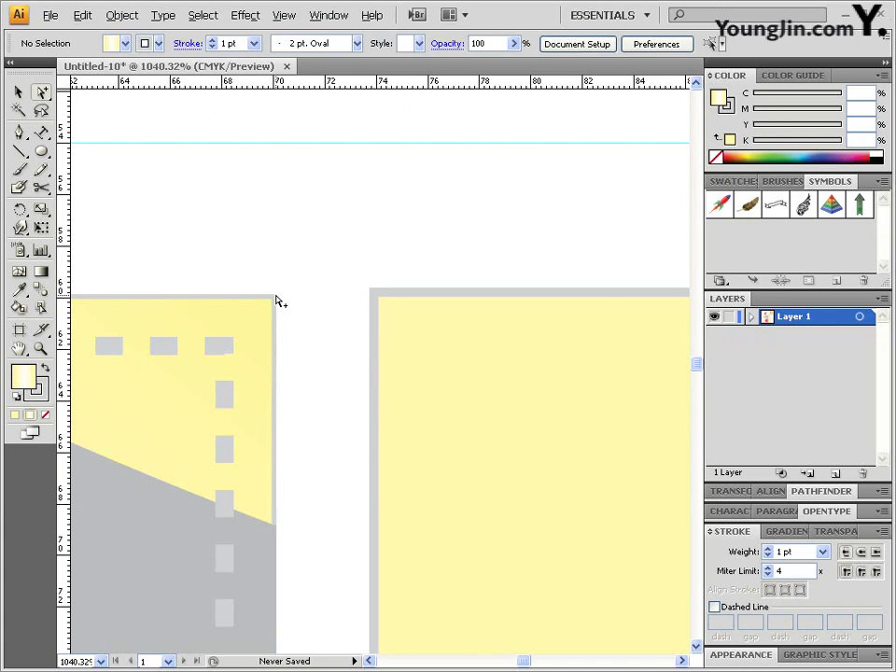
Step: Give the clipping path around the gradient rectangle a 1 pt stroke in 20% black (K 20)
left_click(277, 301)
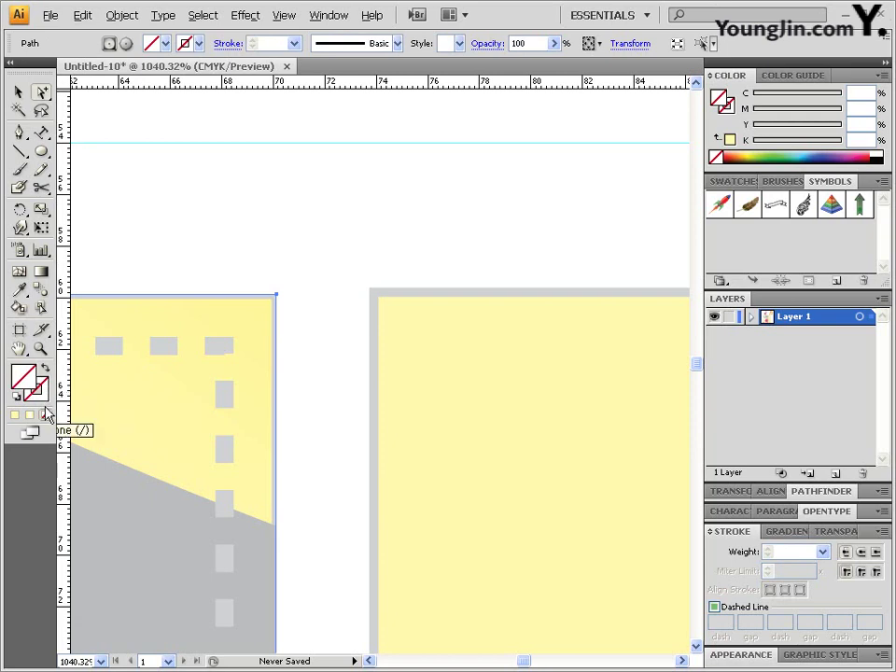
left_click(42, 396)
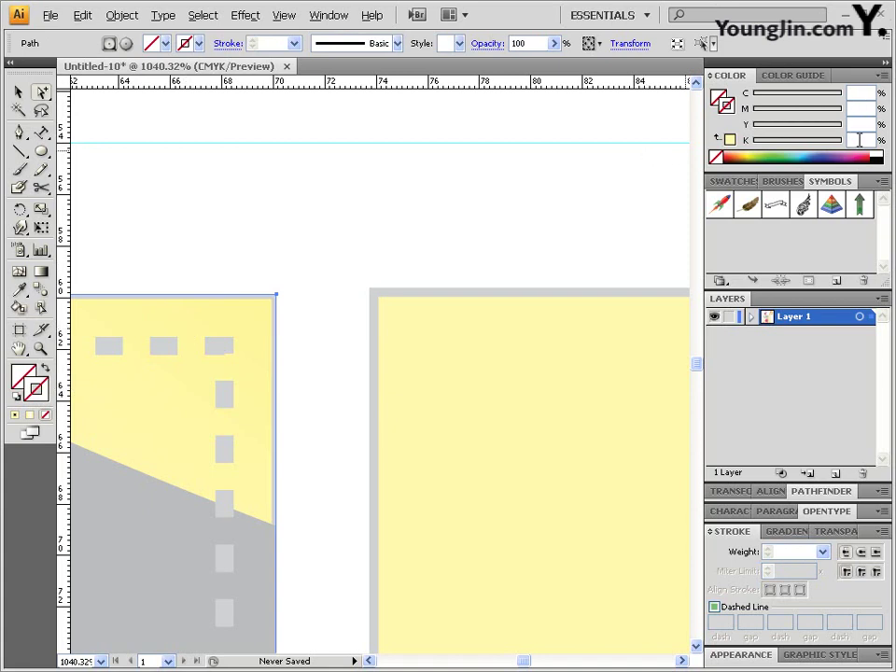
type("20")
key("Return")
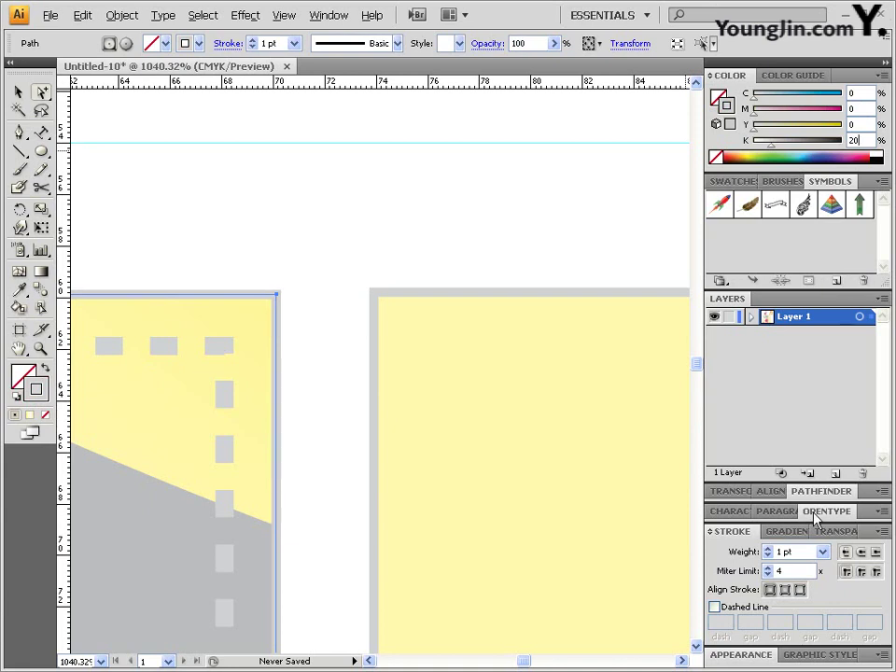
left_click(316, 290)
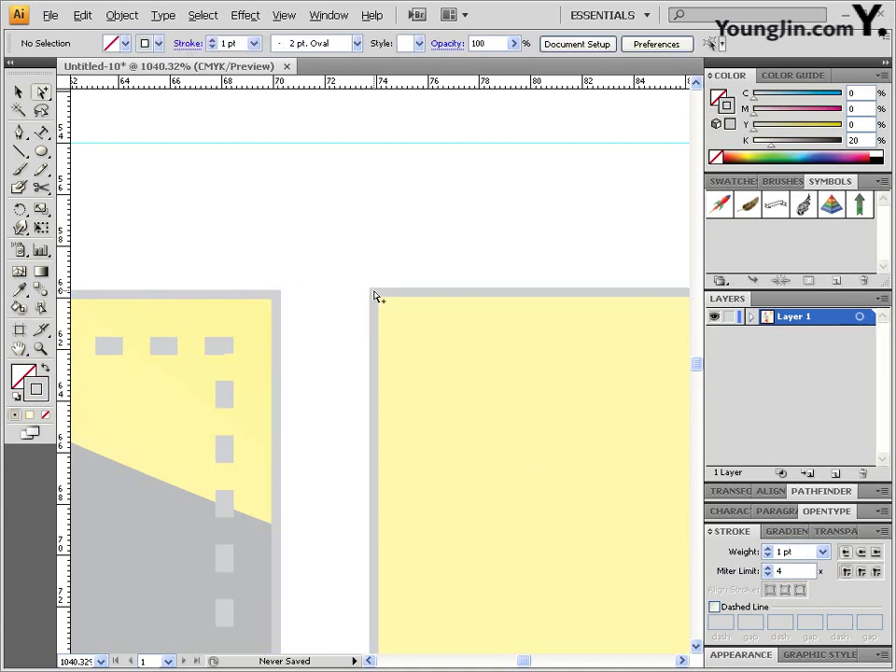
double_click(42, 349)
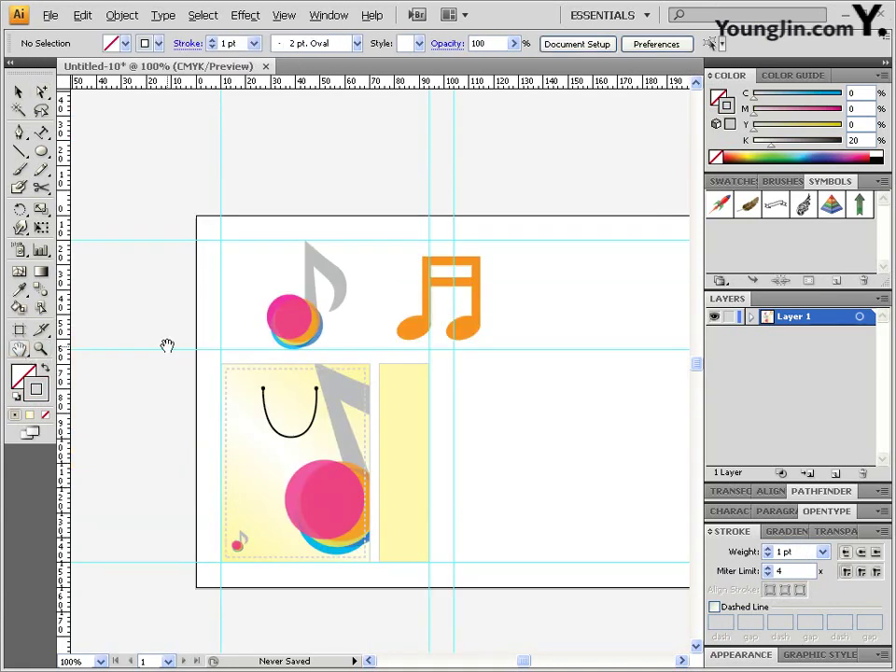
left_click(390, 450)
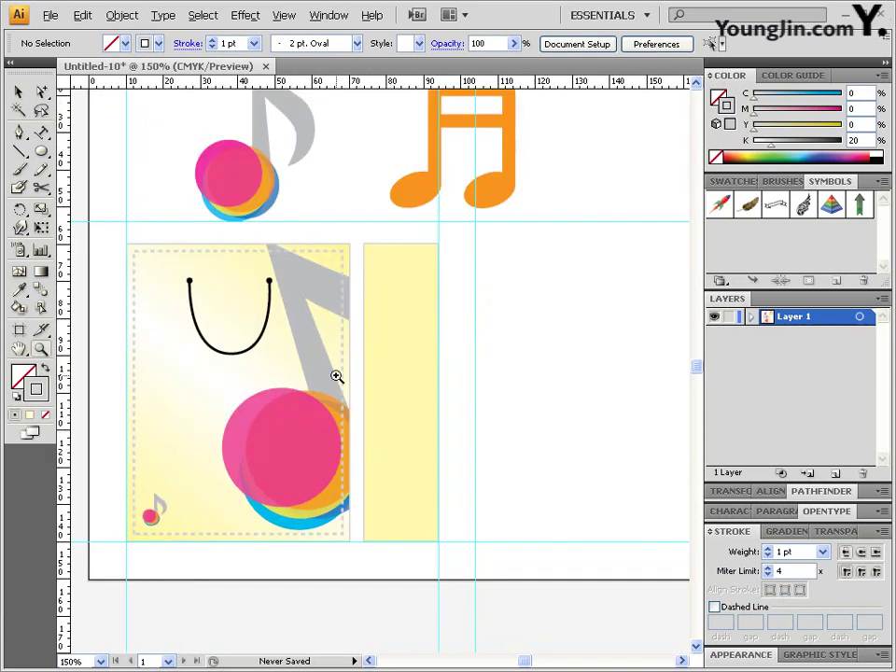
Step: Paste a copy of the large music note group over the front and side panels
left_click(370, 386)
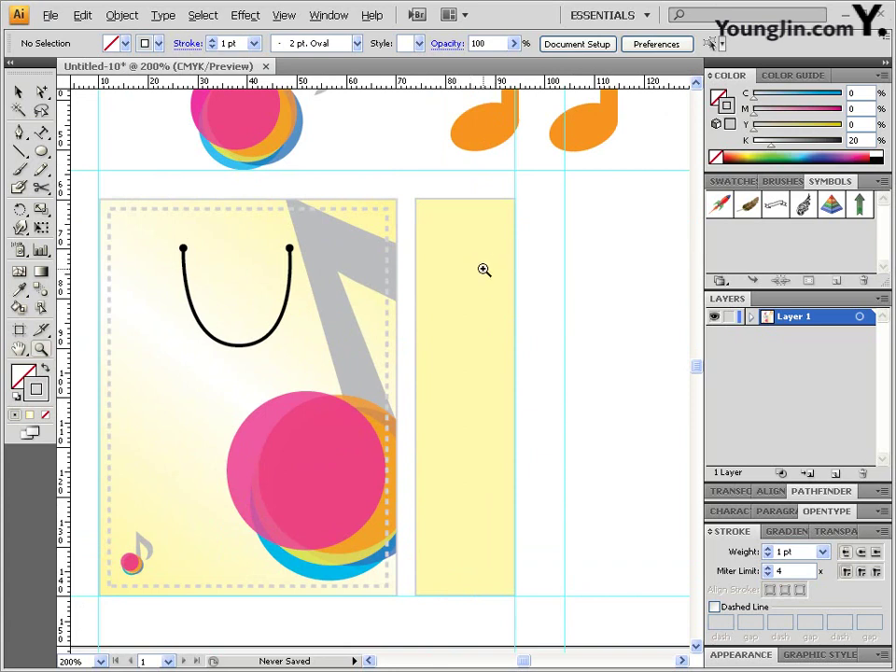
left_click(83, 16)
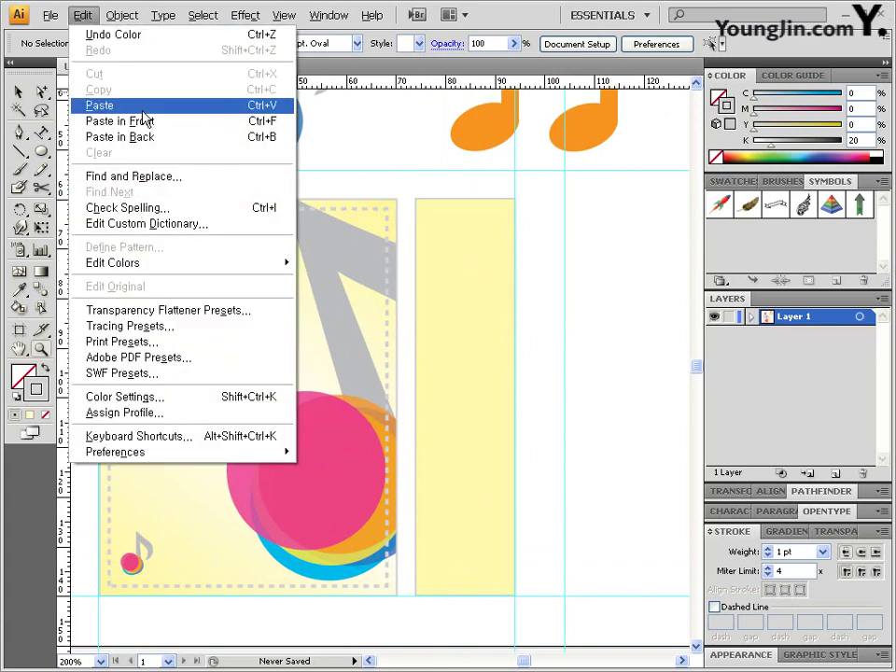
left_click(110, 105)
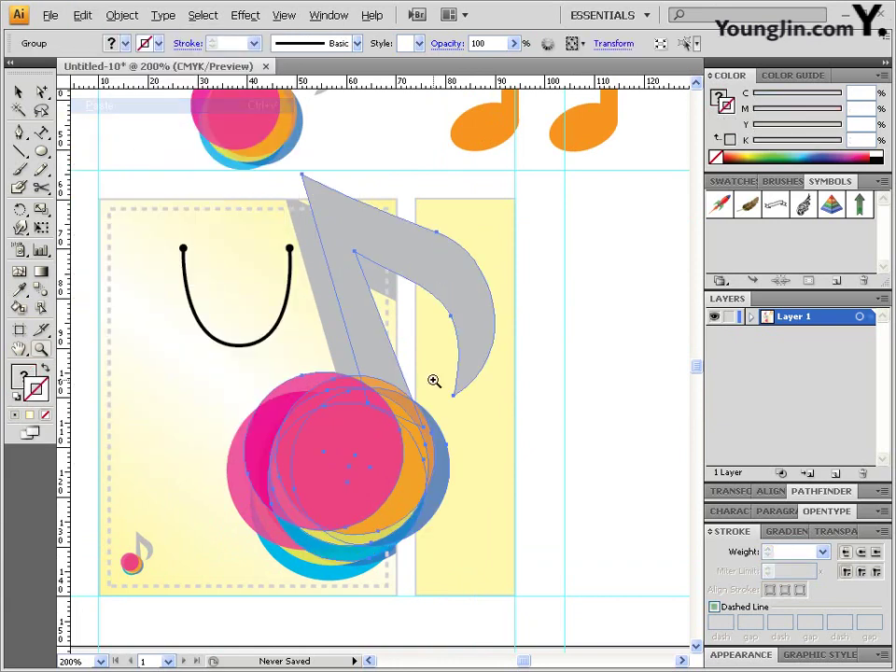
Step: Nudge the pasted note down and slightly right so its flag and circles line up across the side panel
left_click(19, 94)
key("Down")
key("Down")
key("Down")
key("Down")
key("Down")
key("Down")
key("Down")
key("Down")
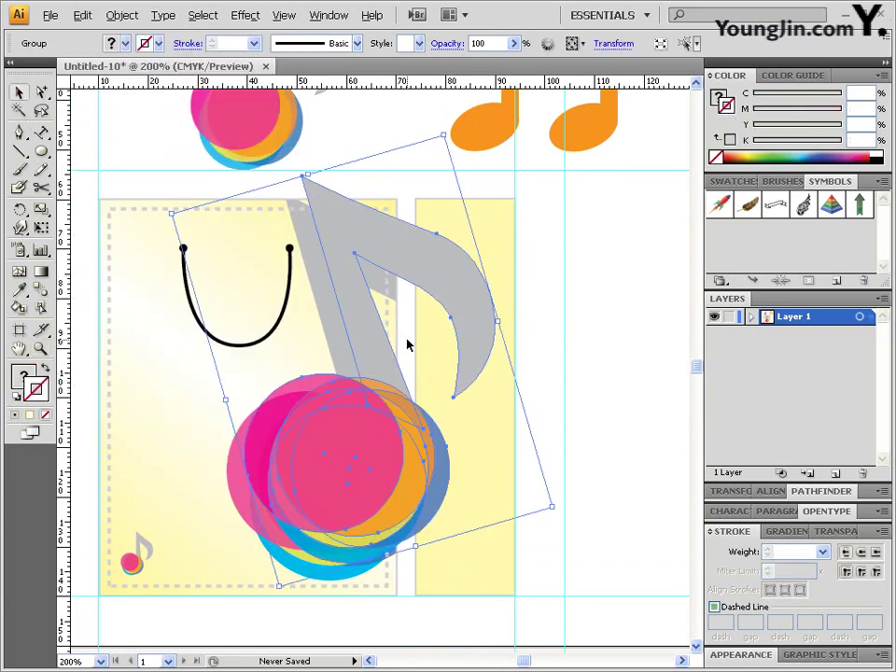
key("Down")
key("Down")
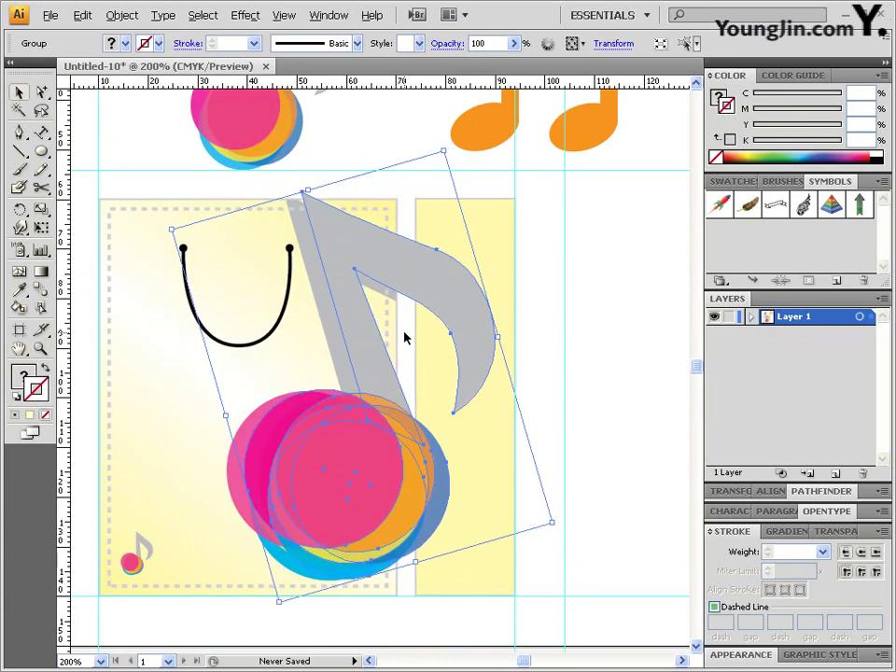
key("Right")
key("Right")
key("Right")
key("Left")
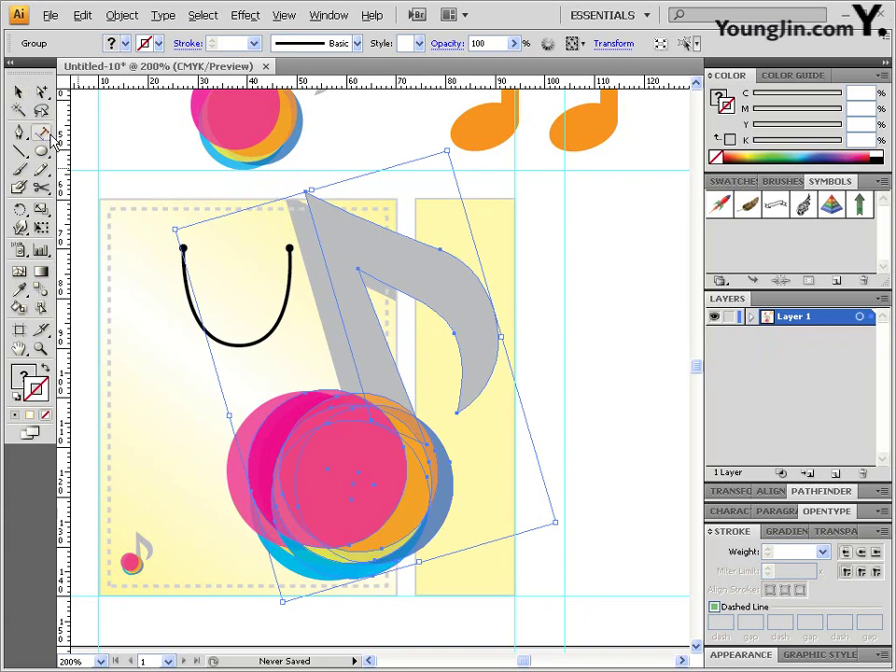
Step: Add the text "Musical Notes" in 20 pt Times New Roman on the blank area beside the side panel and shift it slightly upward
left_click_drag(41, 132, 109, 134)
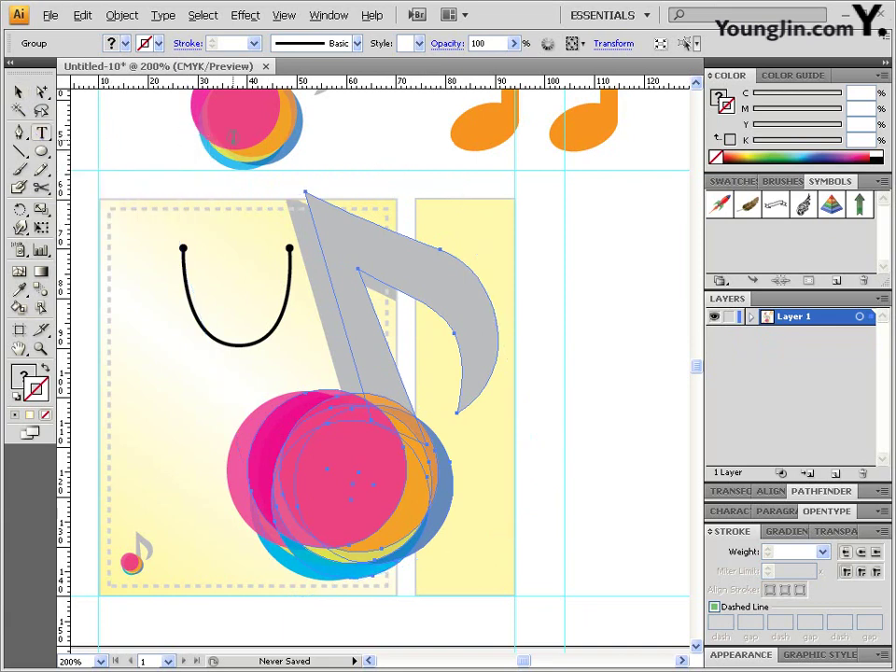
key("x")
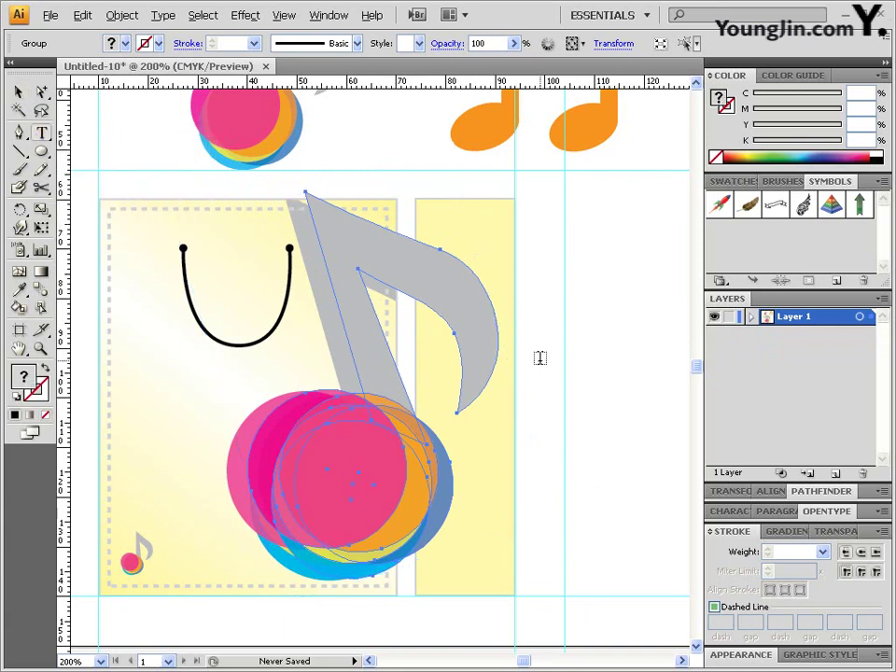
left_click(536, 445)
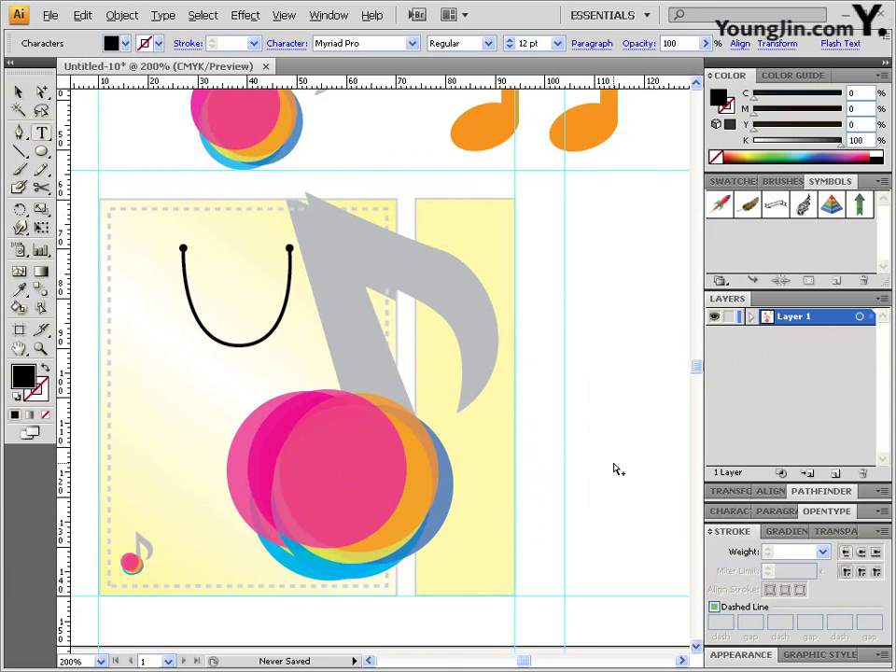
key("ctrl+v")
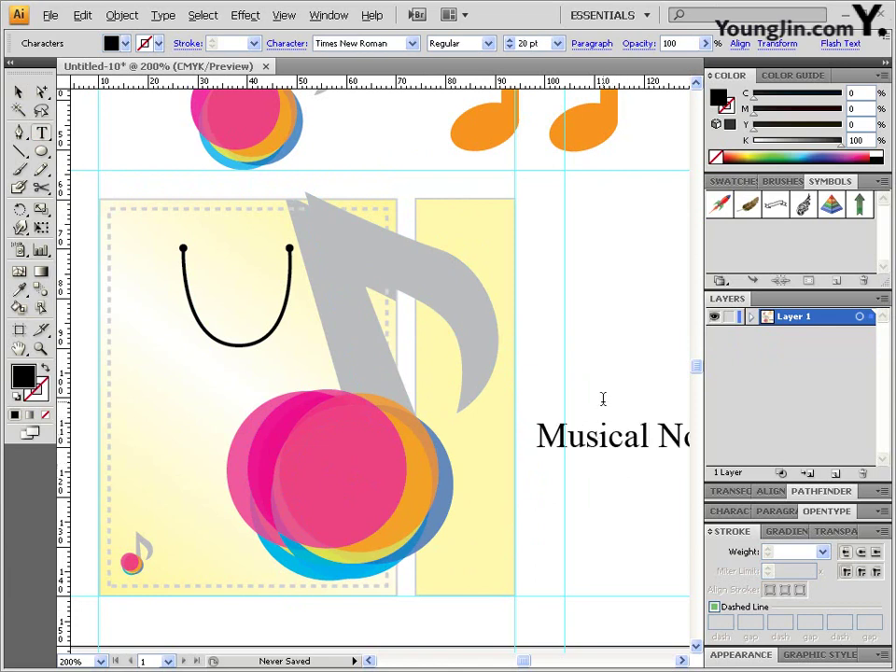
left_click_drag(524, 662, 528, 662)
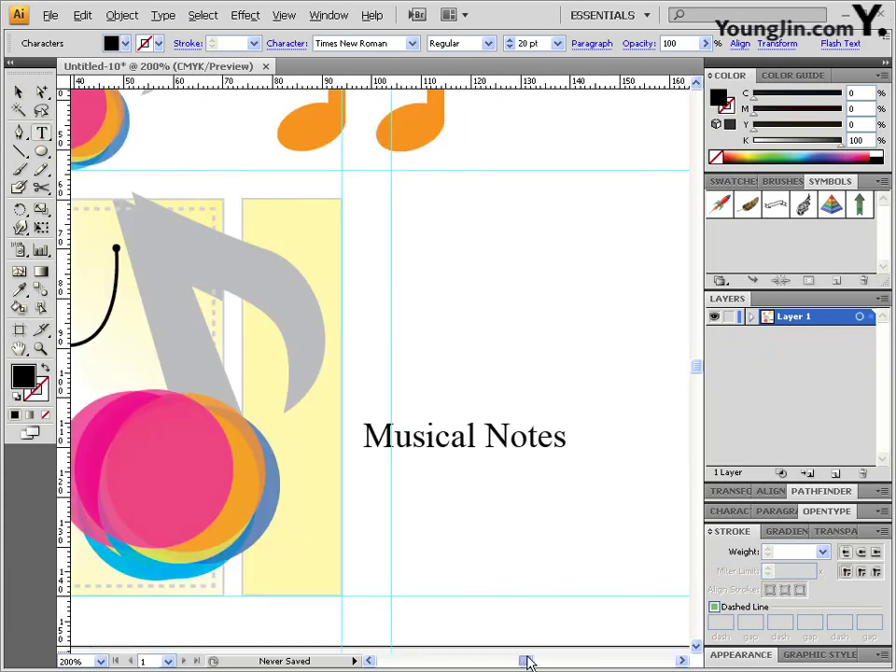
left_click(41, 92)
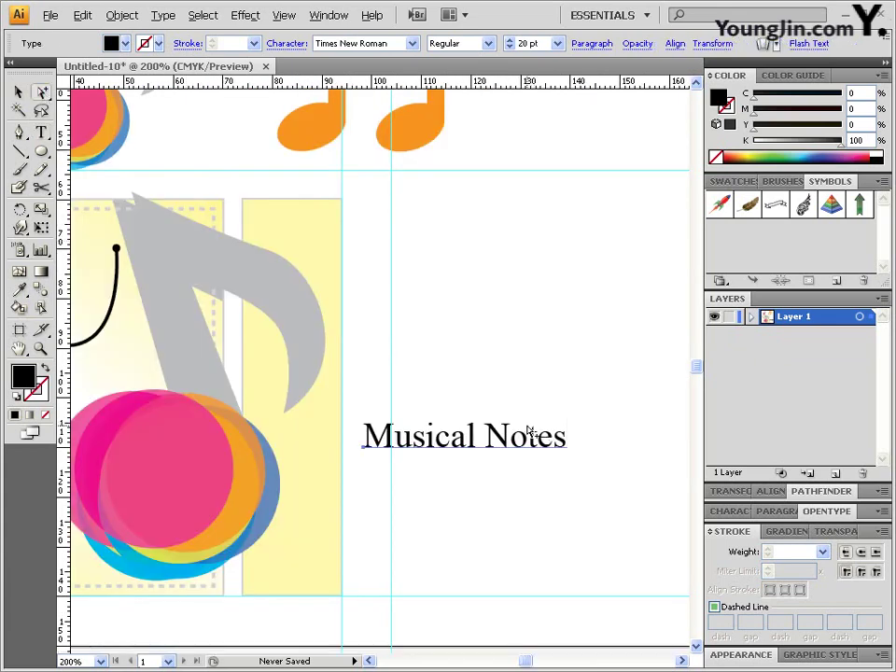
left_click_drag(524, 442, 535, 407)
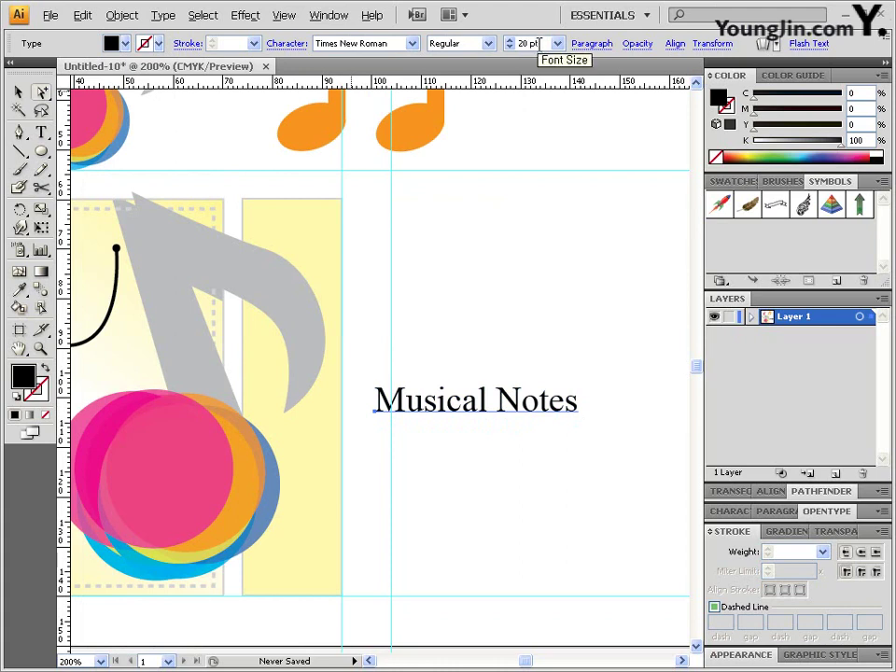
Step: Display the character settings of the "Musical Notes" text and check its font and size options
left_click(329, 15)
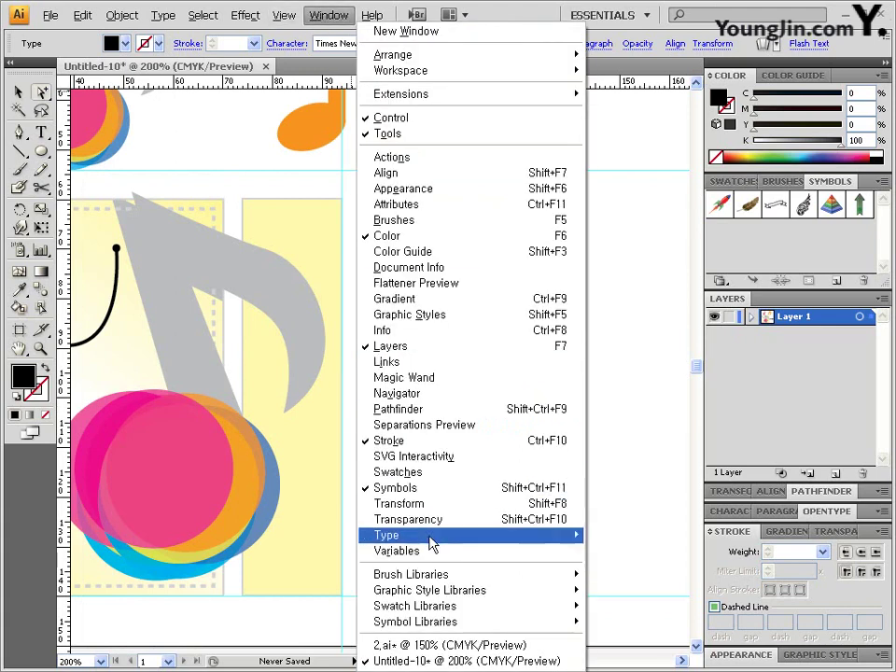
mouse_move(493, 542)
left_click(651, 540)
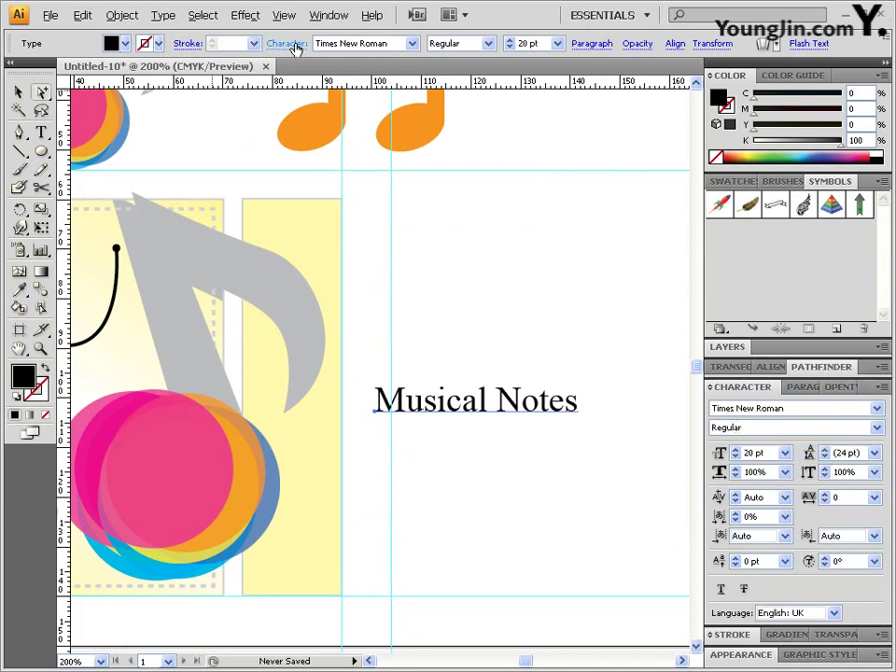
left_click(286, 43)
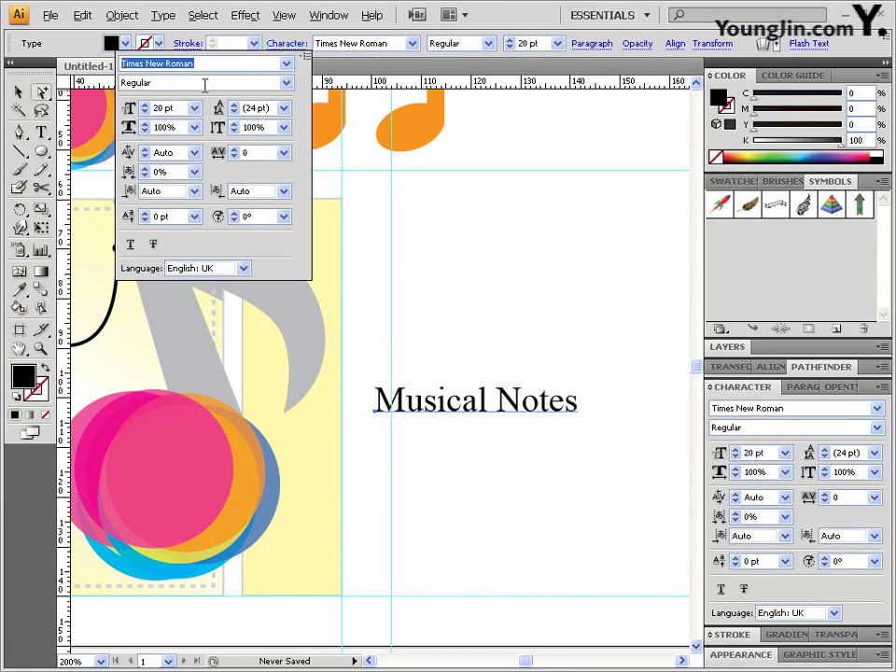
left_click(291, 44)
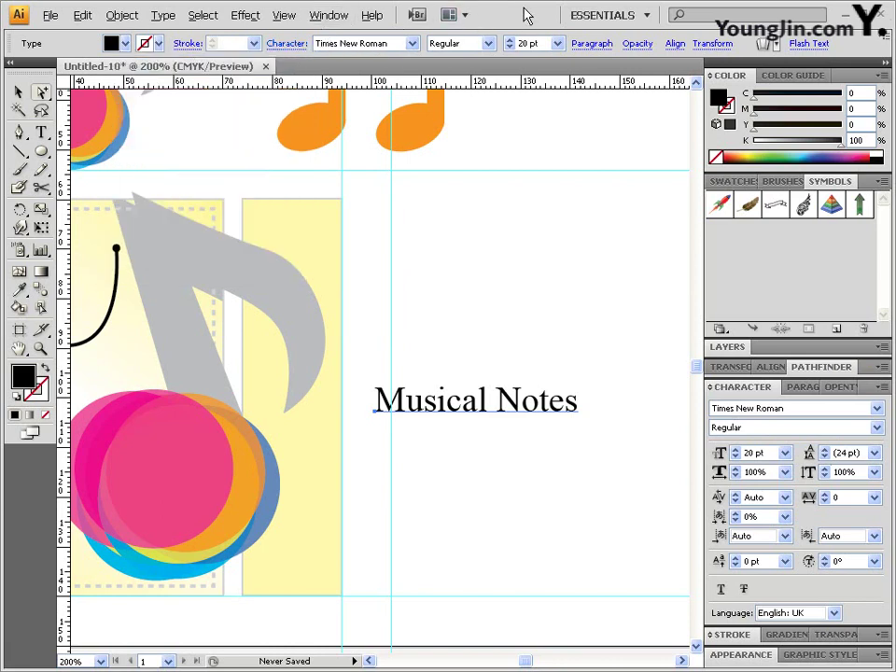
Step: Set the fill of the "Musical Notes" text to 70% black (K 70)
double_click(866, 140)
type("70")
key("Return")
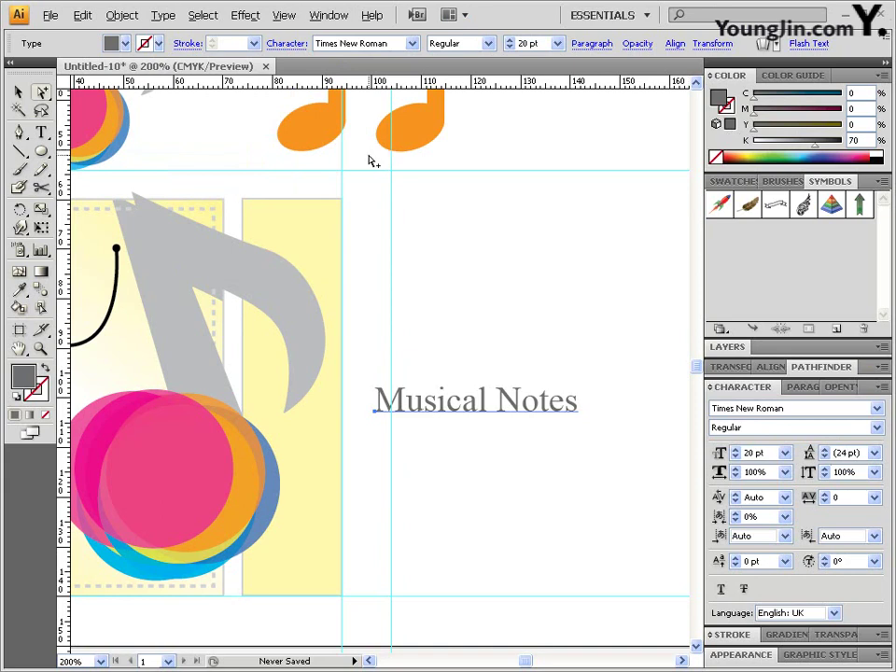
Step: Rotate the "Musical Notes" text by -90° with preview on, and move it onto the pale yellow side panel
left_click(20, 211)
double_click(20, 213)
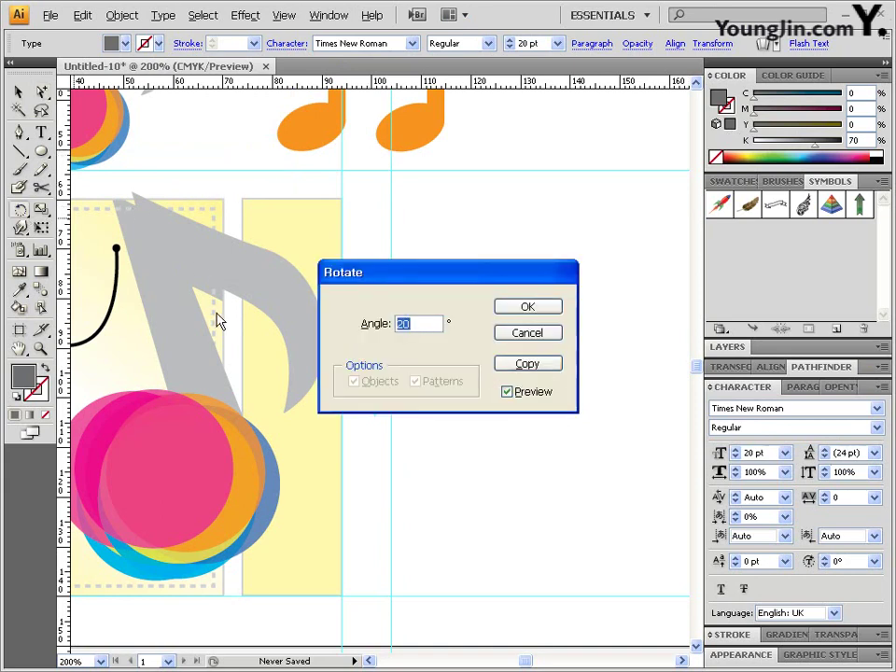
type("-9")
left_click_drag(501, 272, 537, 466)
left_click(579, 586)
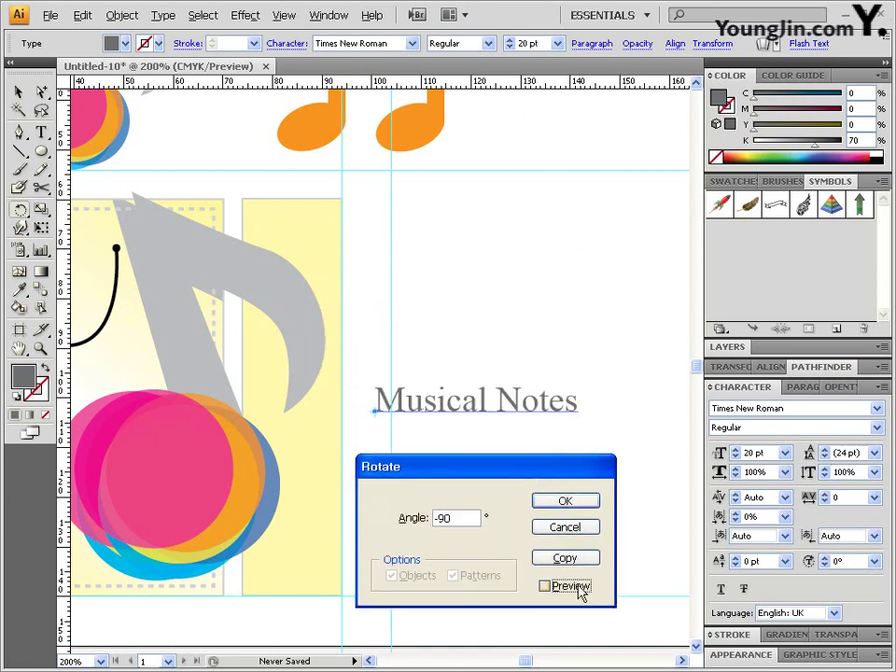
left_click(579, 587)
left_click(579, 587)
left_click(579, 586)
left_click(579, 586)
left_click(576, 589)
left_click(577, 589)
left_click(577, 589)
left_click_drag(551, 469, 663, 262)
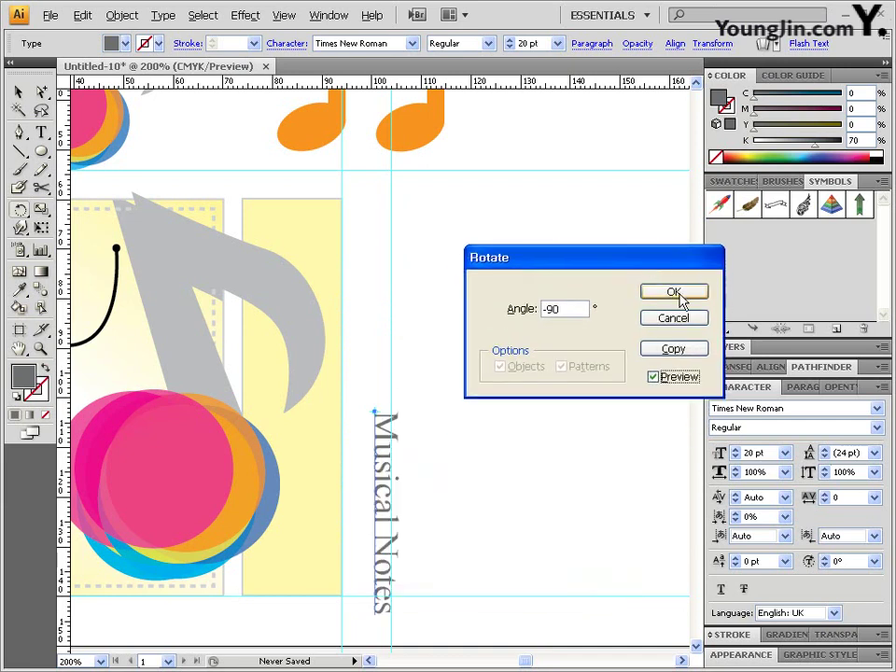
left_click(674, 292)
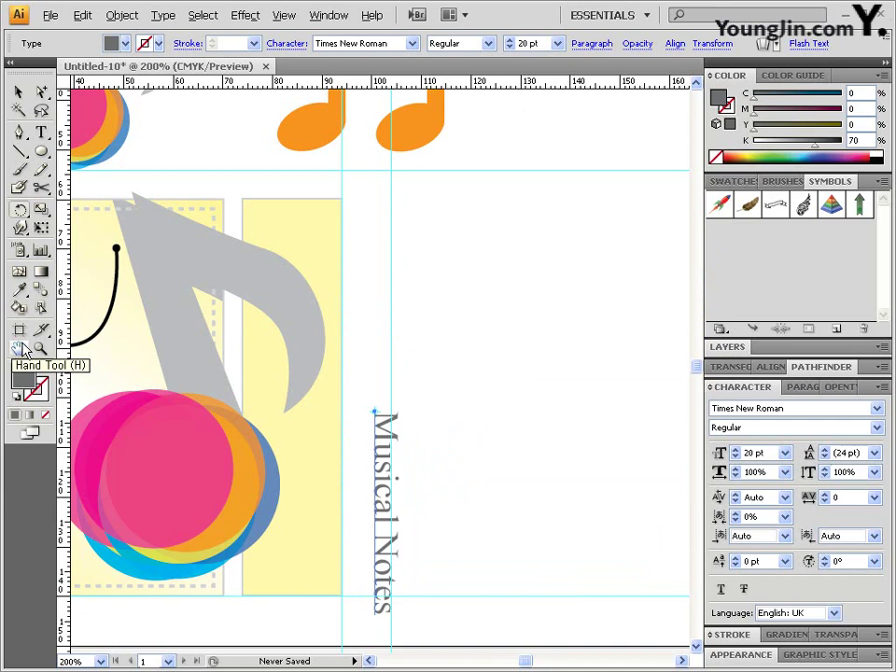
left_click(41, 91)
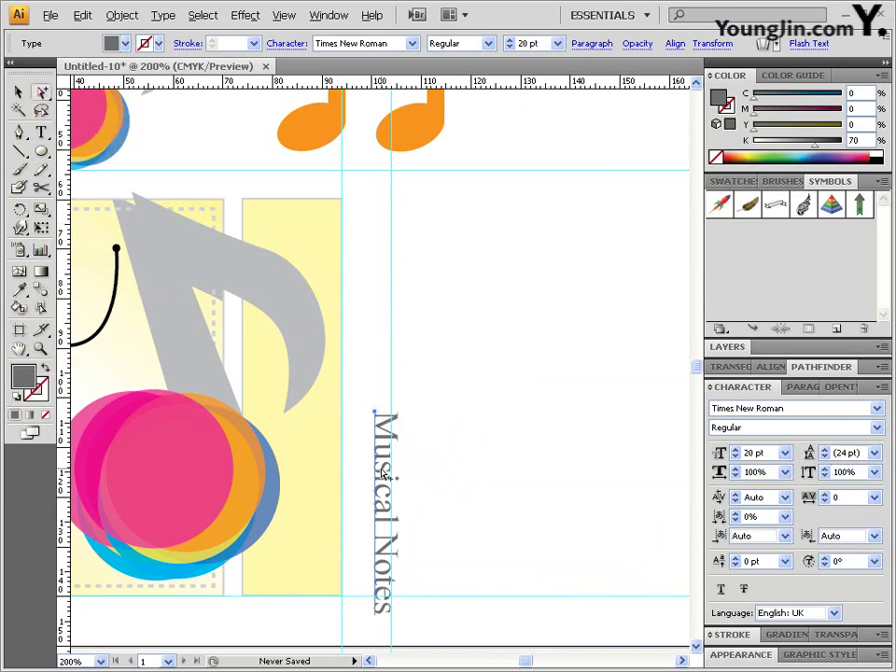
left_click_drag(380, 471, 292, 364)
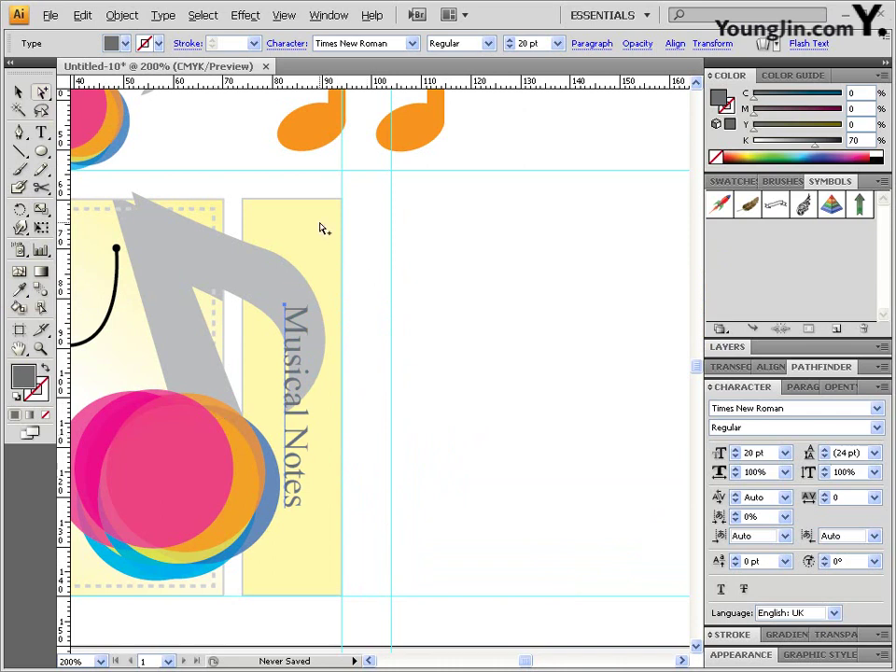
Step: Copy the pale yellow rectangle in place with a 0 mm horizontal and 0 mm vertical move, and bring the copy to the front
left_click(271, 245)
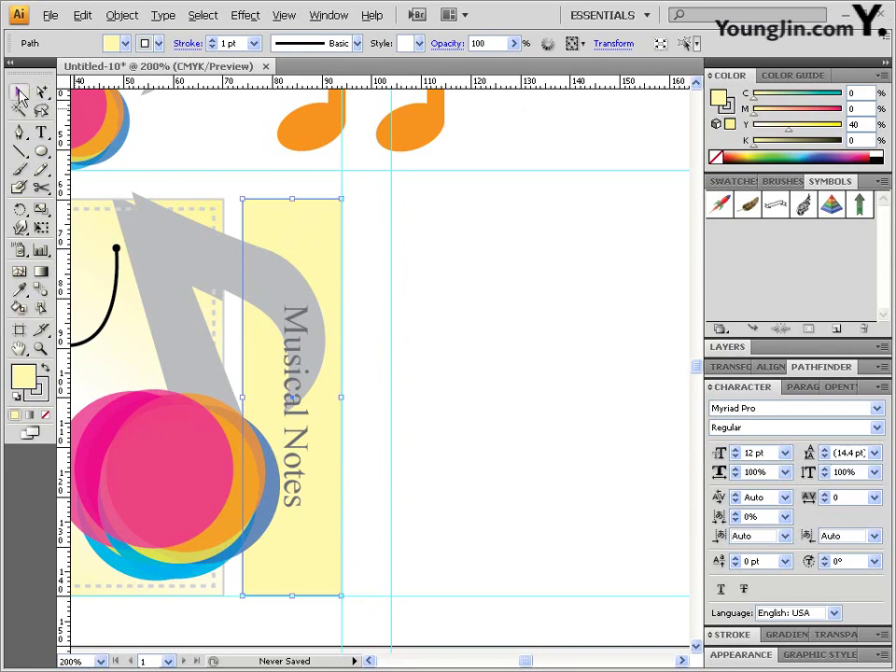
double_click(18, 91)
type("0")
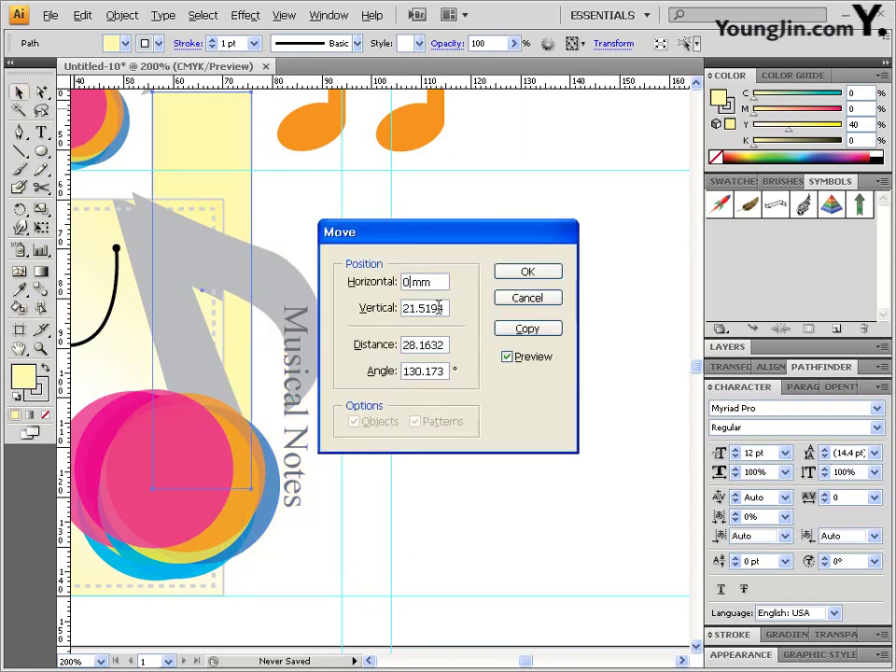
key("Tab")
type("0")
left_click(434, 282)
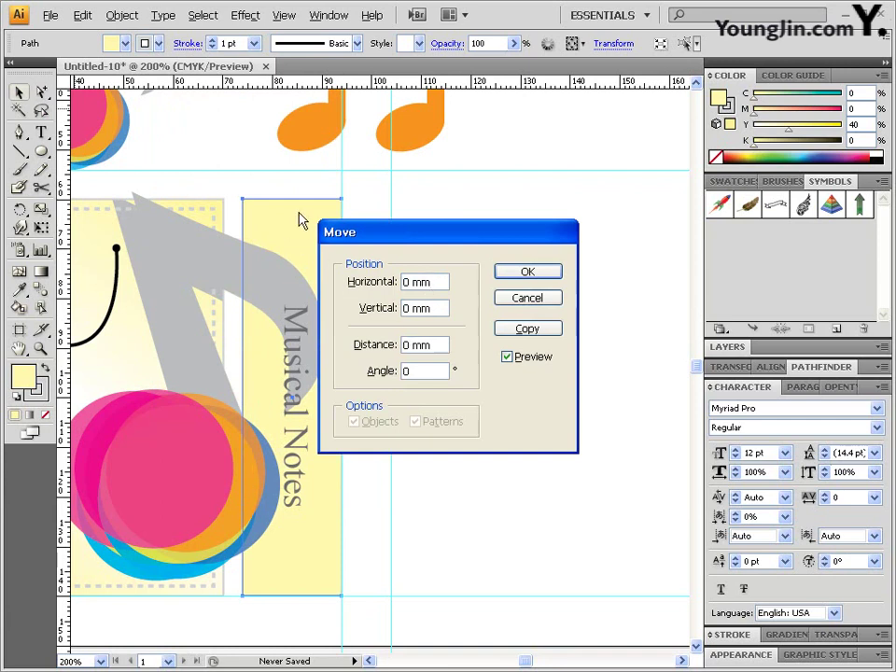
left_click(546, 332)
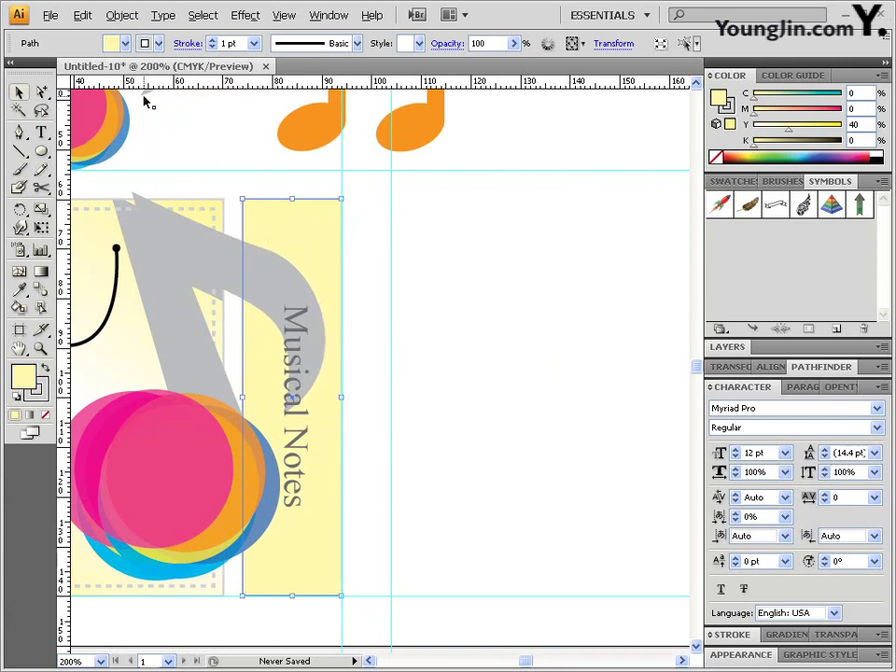
left_click(134, 20)
mouse_move(144, 52)
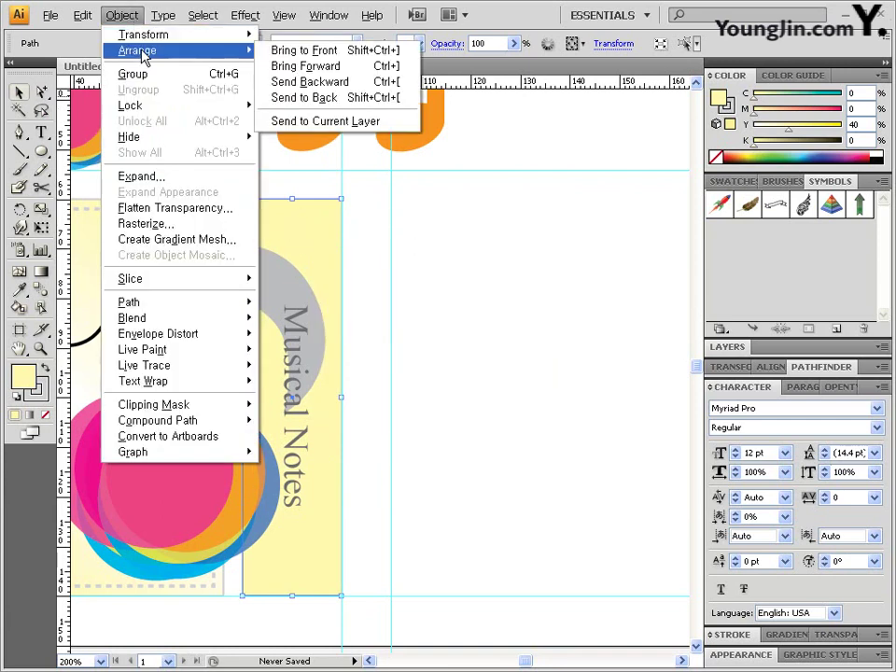
left_click(336, 53)
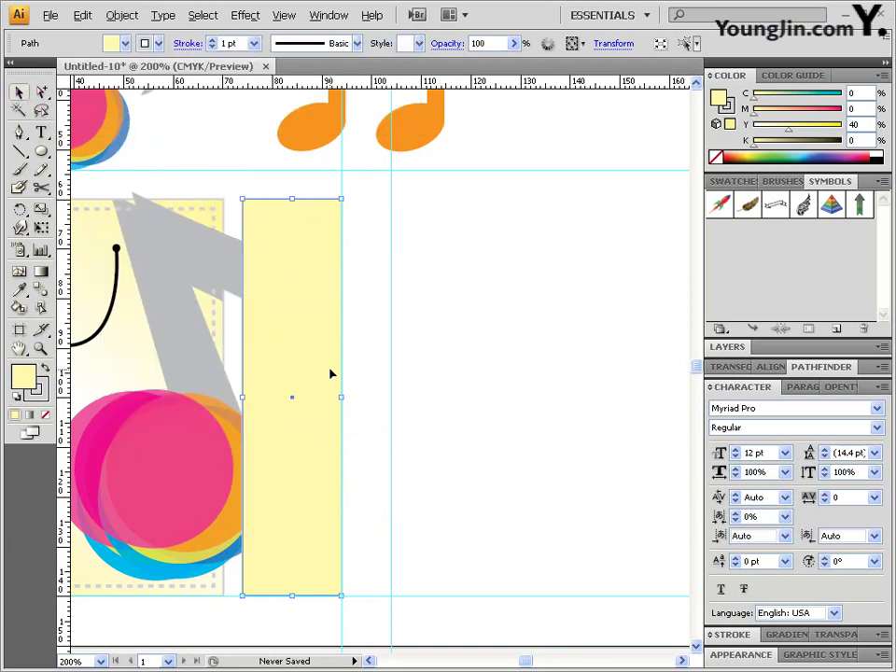
Step: Select the front yellow rectangle with the note and text beneath it and make a clipping mask that trims them to the side panel
left_click_drag(375, 575, 207, 187)
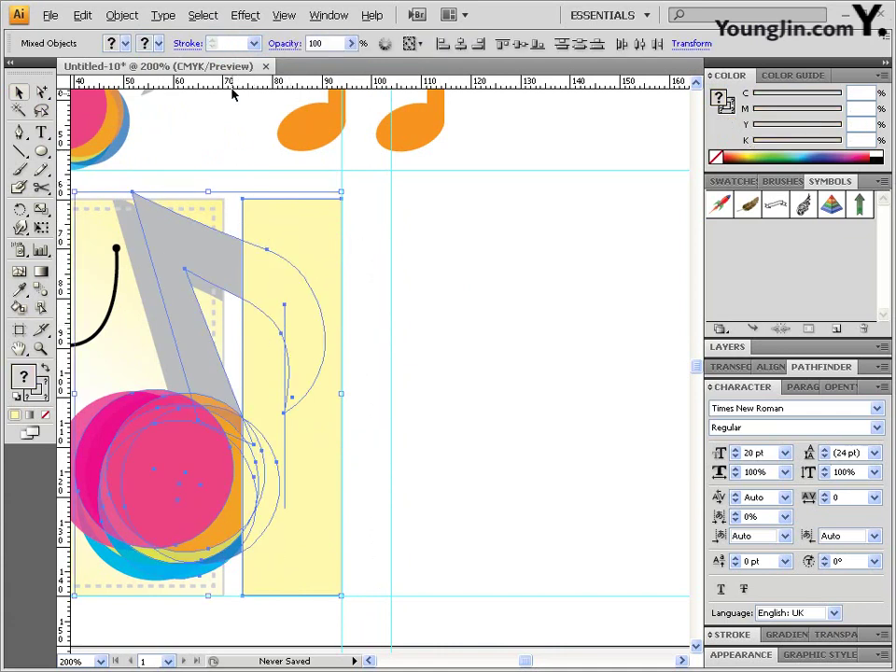
left_click(122, 14)
mouse_move(154, 404)
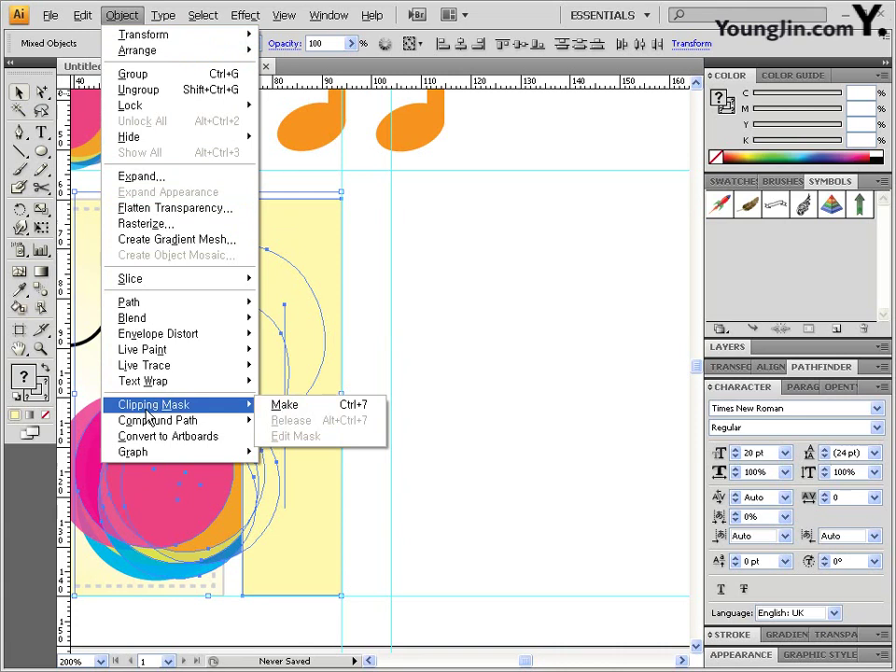
left_click(298, 413)
left_click(414, 365)
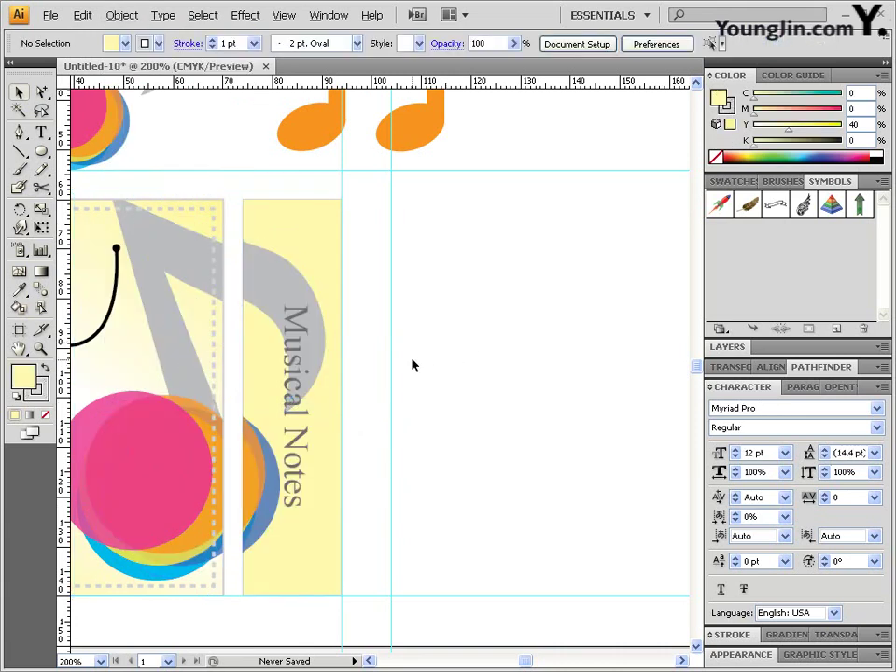
Step: Select the side panel's clipping path and give it a 1 pt stroke in 20% black (C 0, M 0, Y 0, K 20)
key("z")
left_click_drag(184, 166, 313, 258)
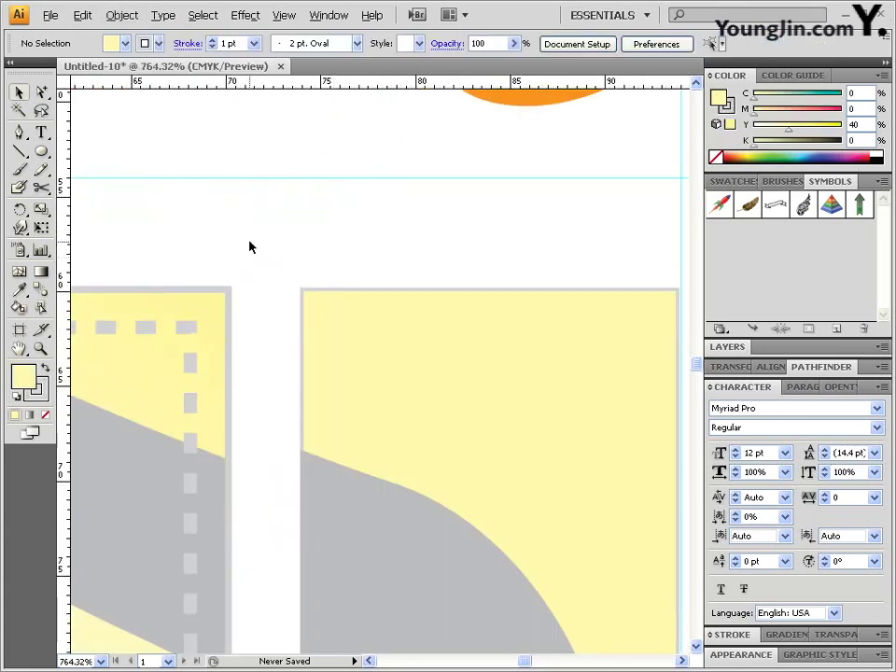
left_click(42, 93)
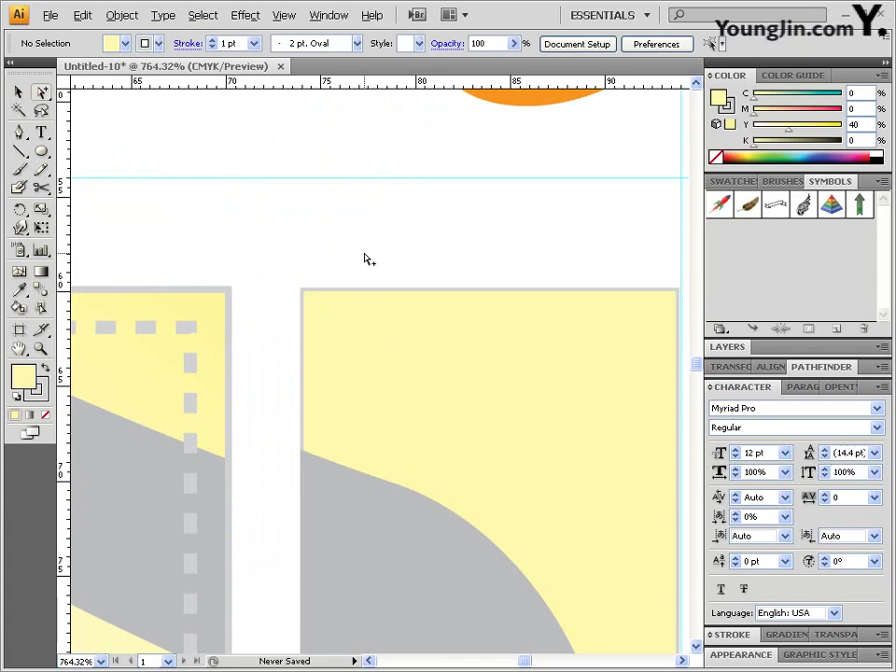
left_click(305, 295)
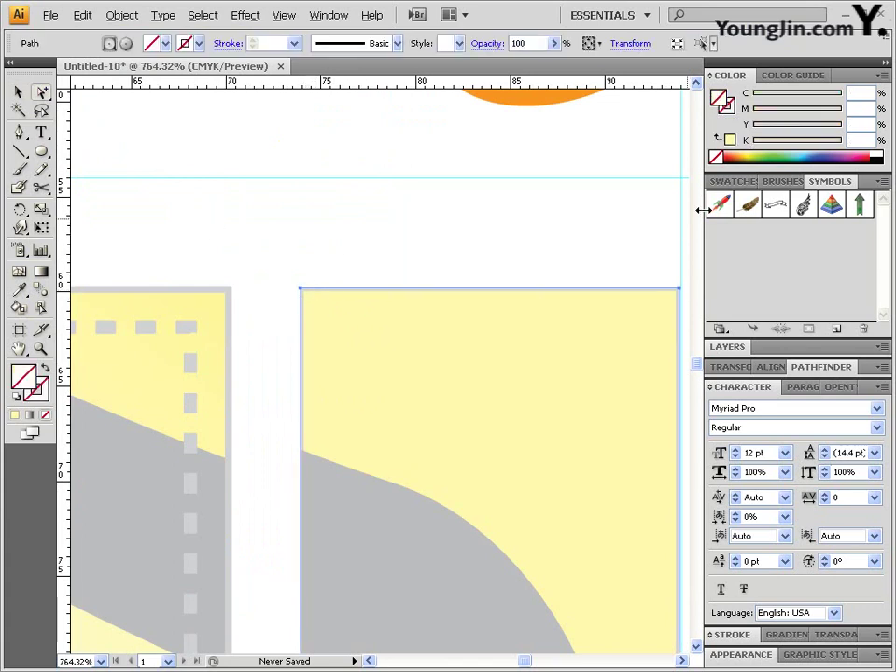
left_click(730, 140)
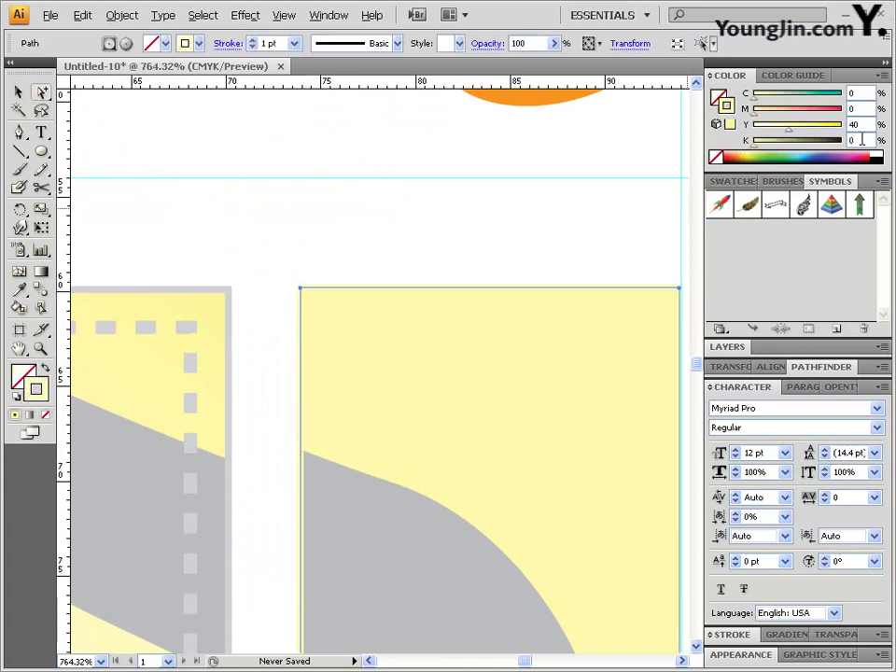
left_click(854, 124)
type("0")
key("Tab")
type("20")
key("Return")
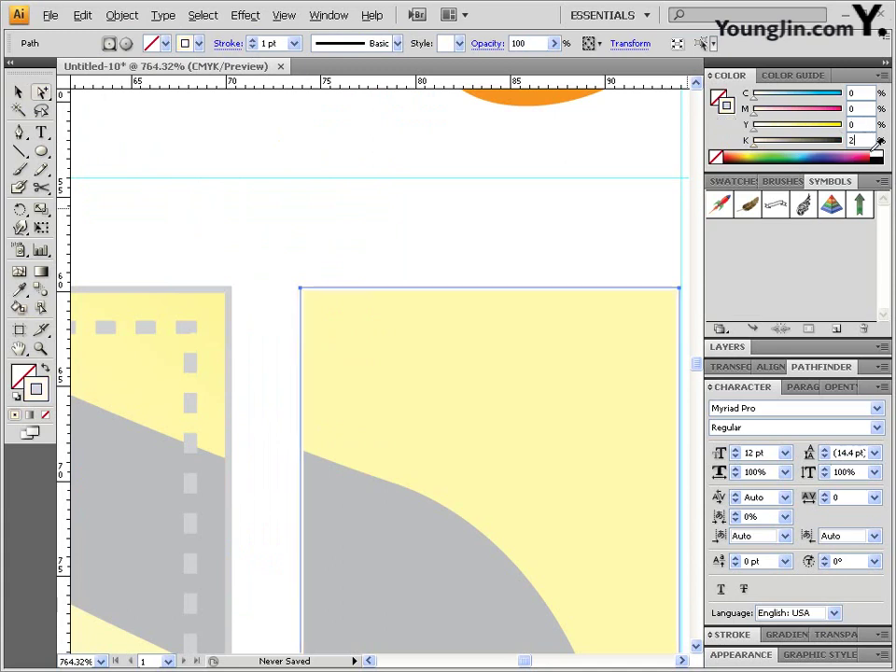
left_click(733, 634)
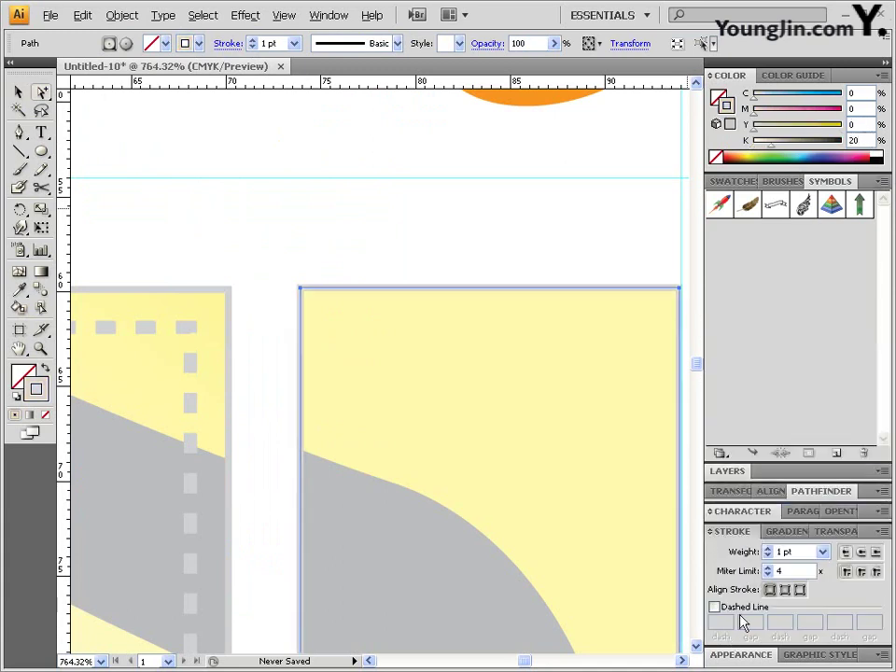
left_click(440, 254)
Step: Draw a helper rectangle filling the empty guide area beside the bag, and place a vertical guide through its center
double_click(41, 349)
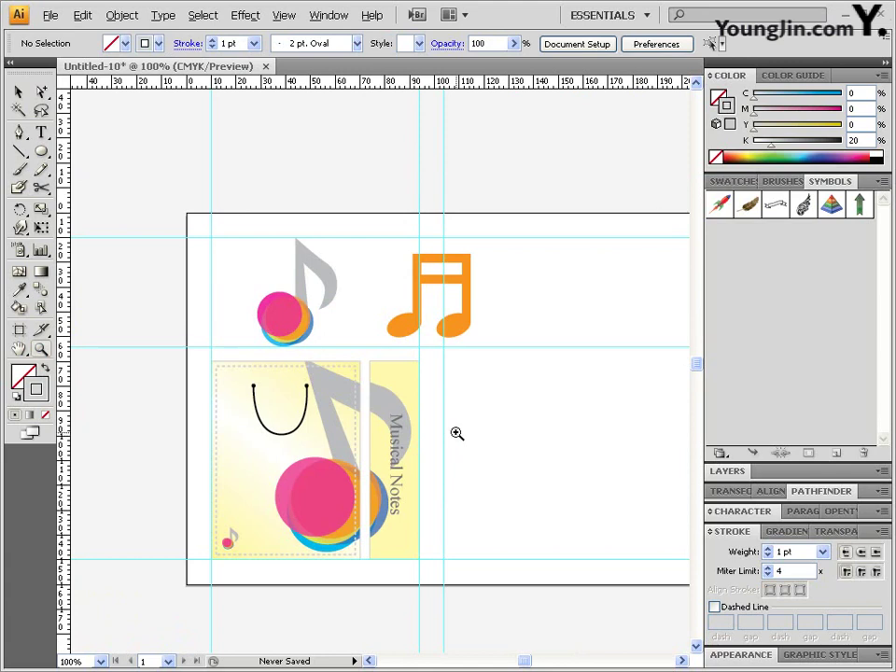
key("ctrl+1")
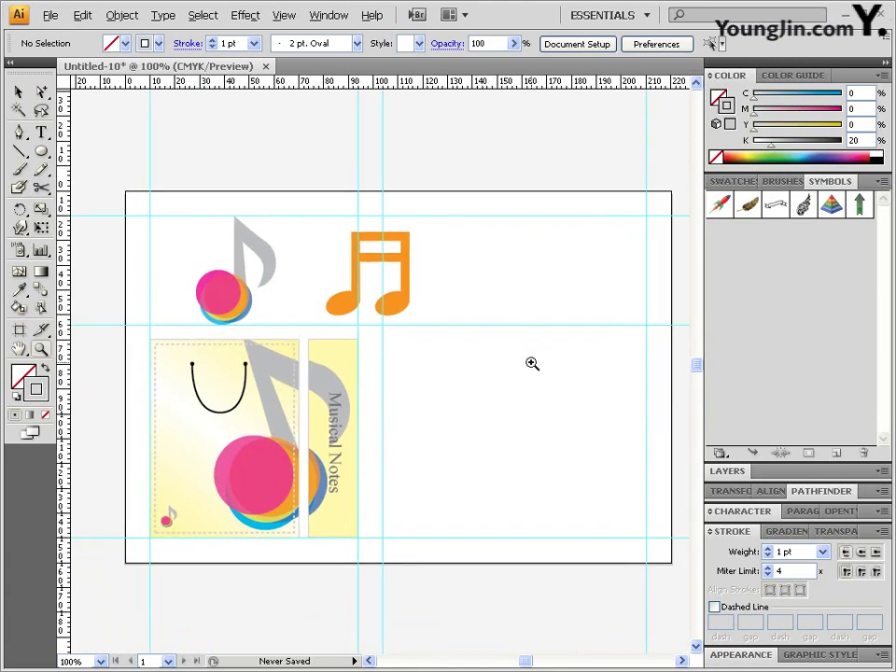
left_click(502, 411)
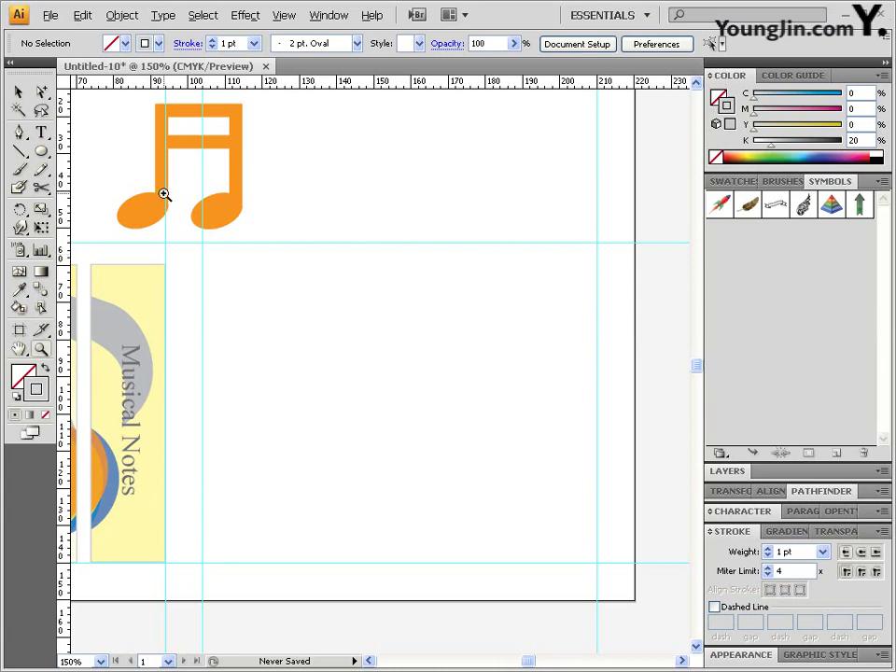
left_click_drag(41, 151, 102, 154)
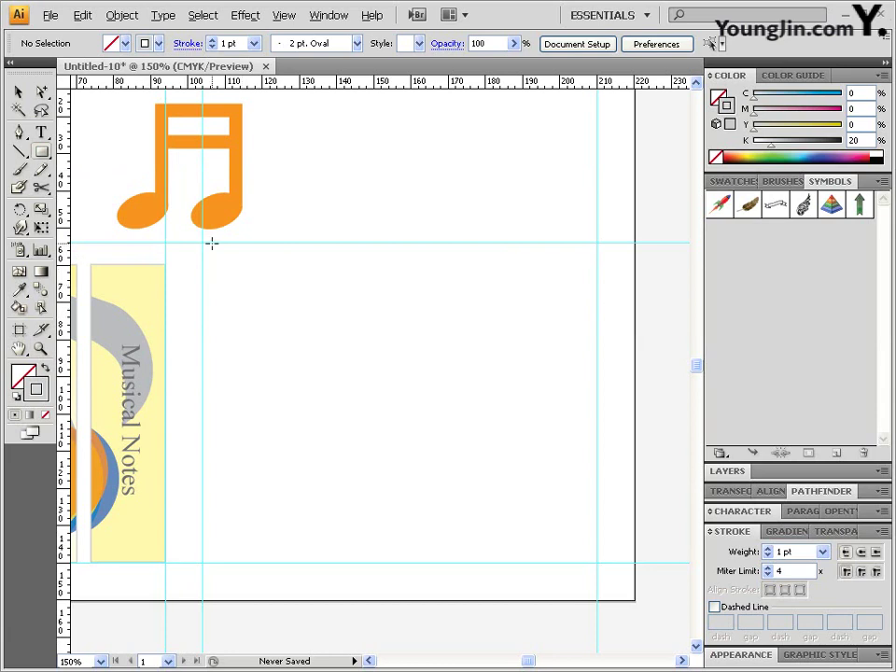
left_click_drag(201, 243, 596, 563)
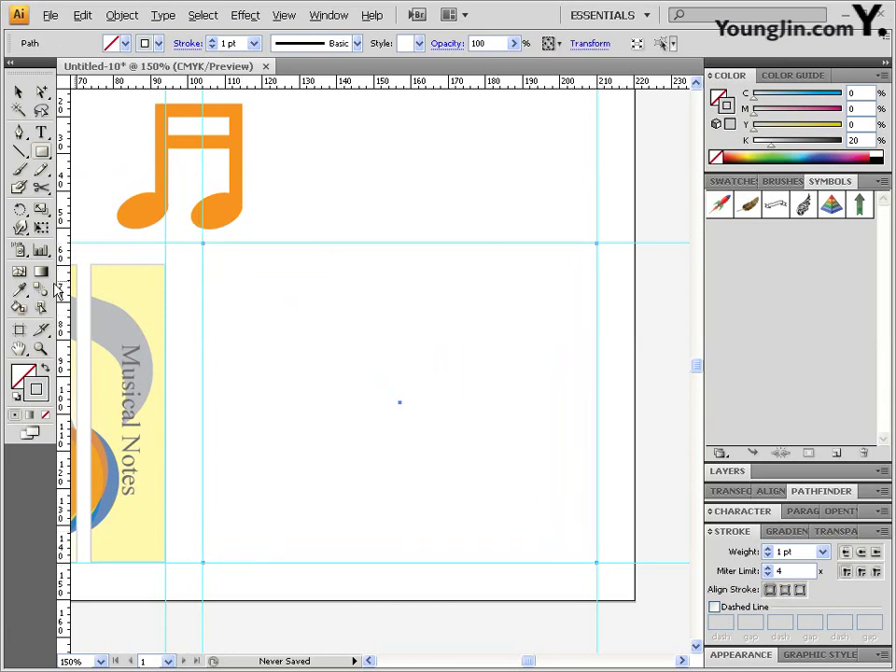
left_click_drag(62, 289, 400, 407)
Step: Select the helper rectangle between the guides and delete it, keeping the center guide
left_click(42, 91)
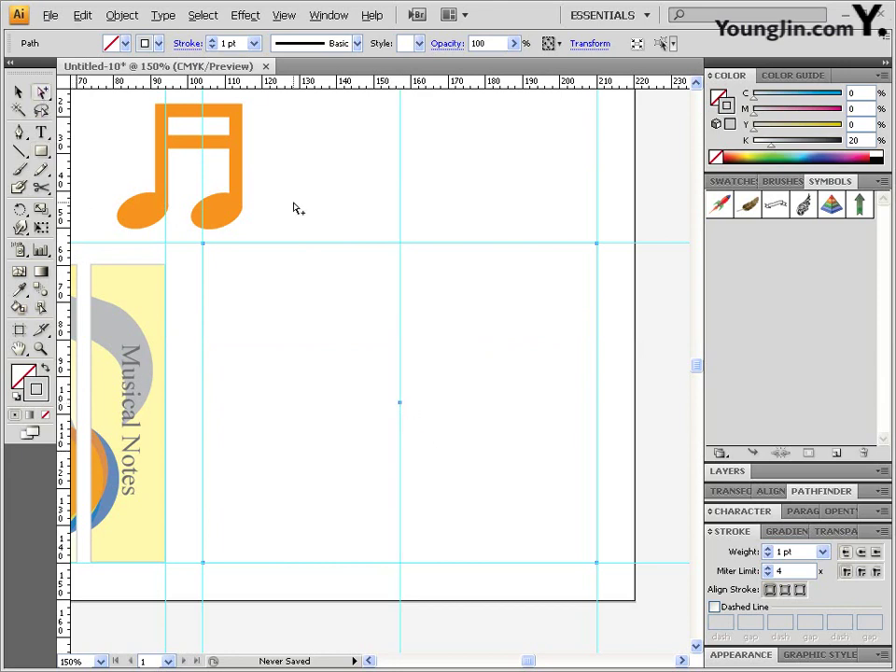
left_click_drag(466, 204, 514, 281)
left_click(588, 295)
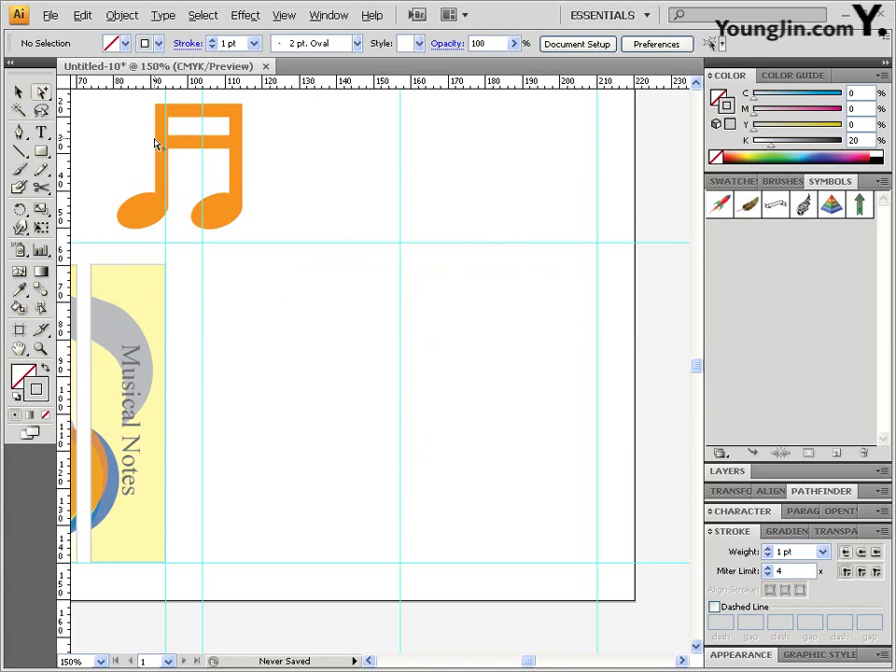
Step: Draw the left half of a T-shirt outline with the Pen tool, from the top of the center guide around the sleeve to its bottom
left_click(18, 131)
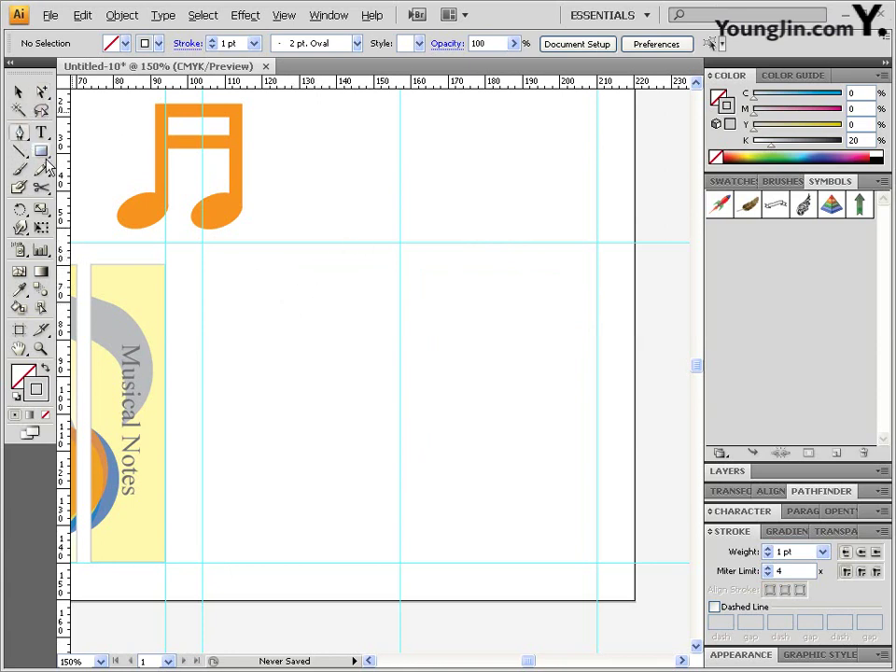
left_click(399, 244)
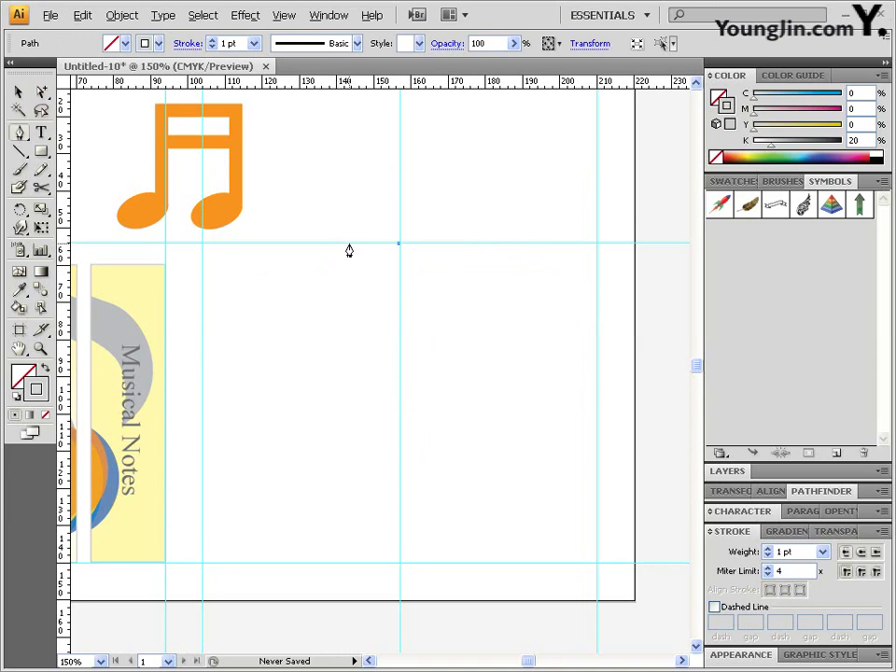
left_click(348, 244)
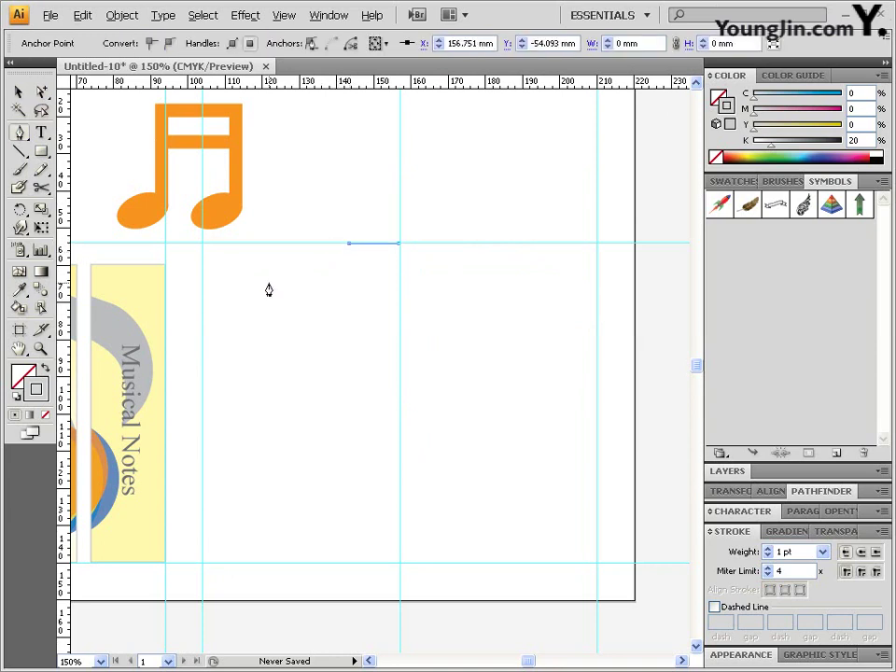
left_click(201, 273)
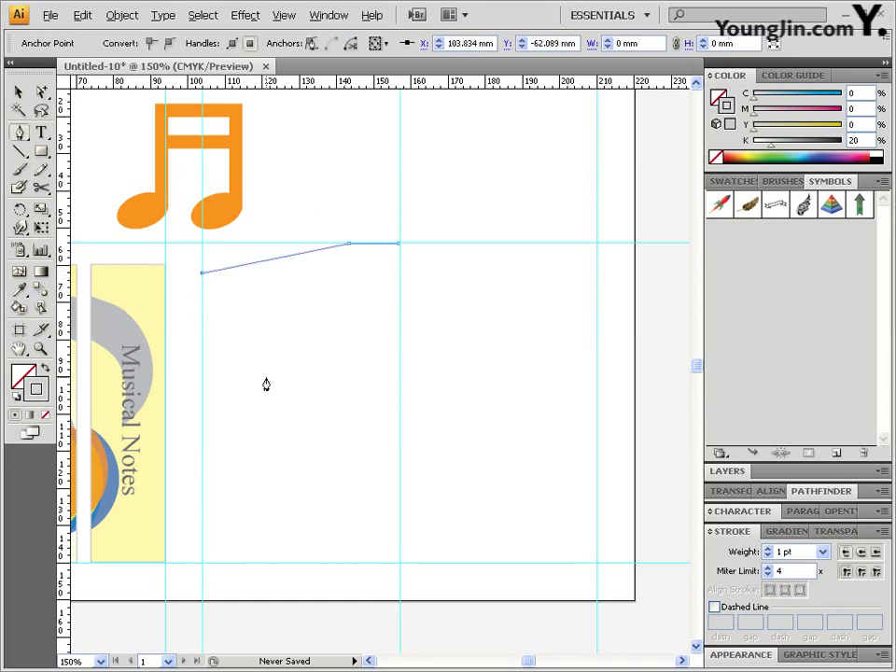
left_click(235, 364)
left_click(293, 565)
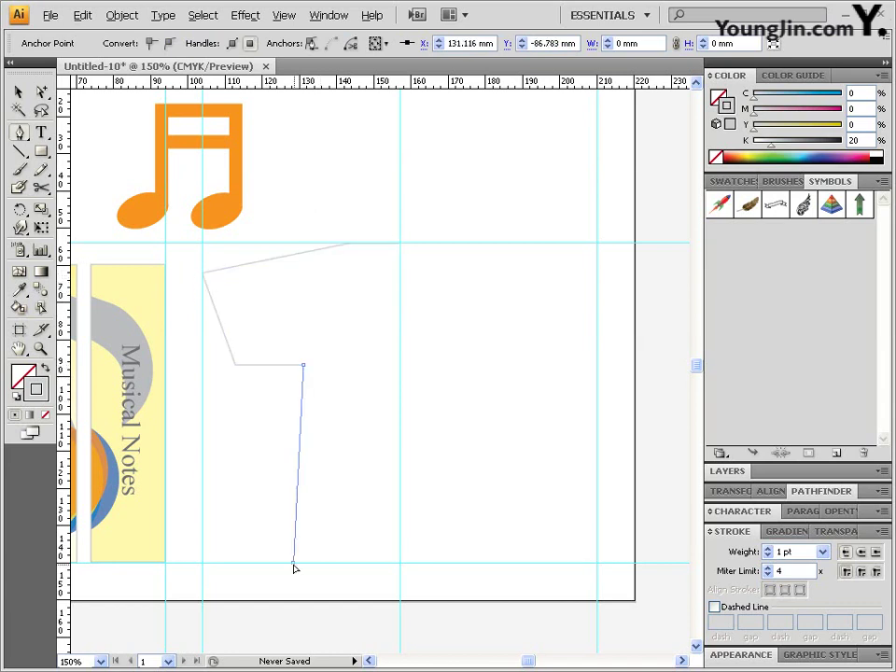
left_click(399, 564)
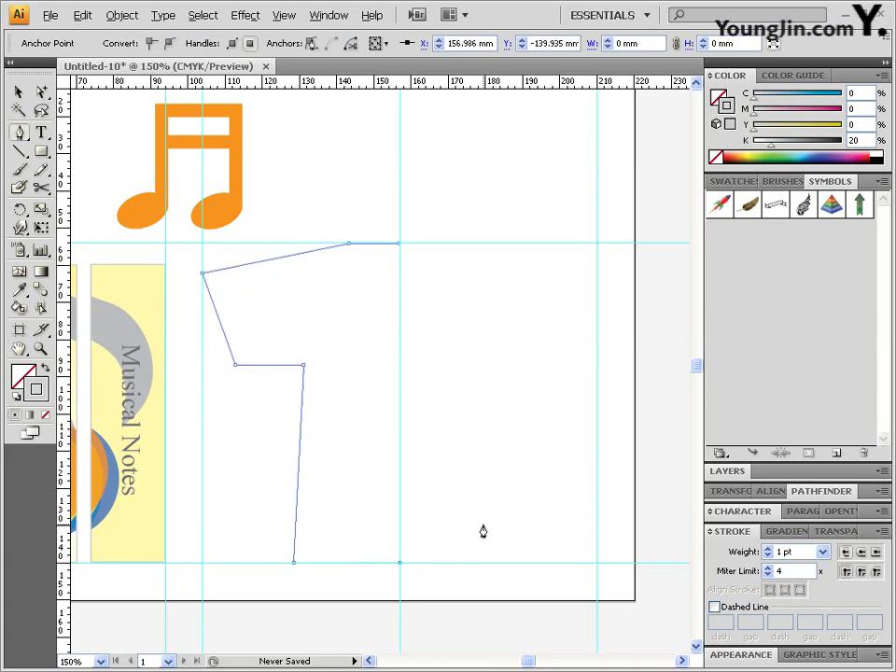
Step: Swap the half T-shirt's fill and stroke, and set its fill to black (K 100) with no stroke
left_click(44, 369)
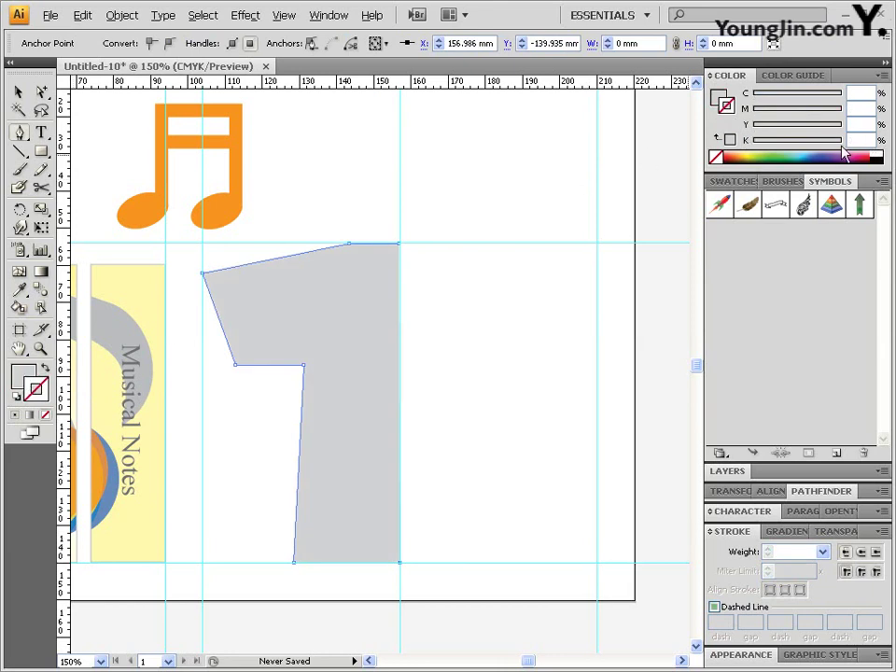
left_click(720, 97)
left_click(883, 152)
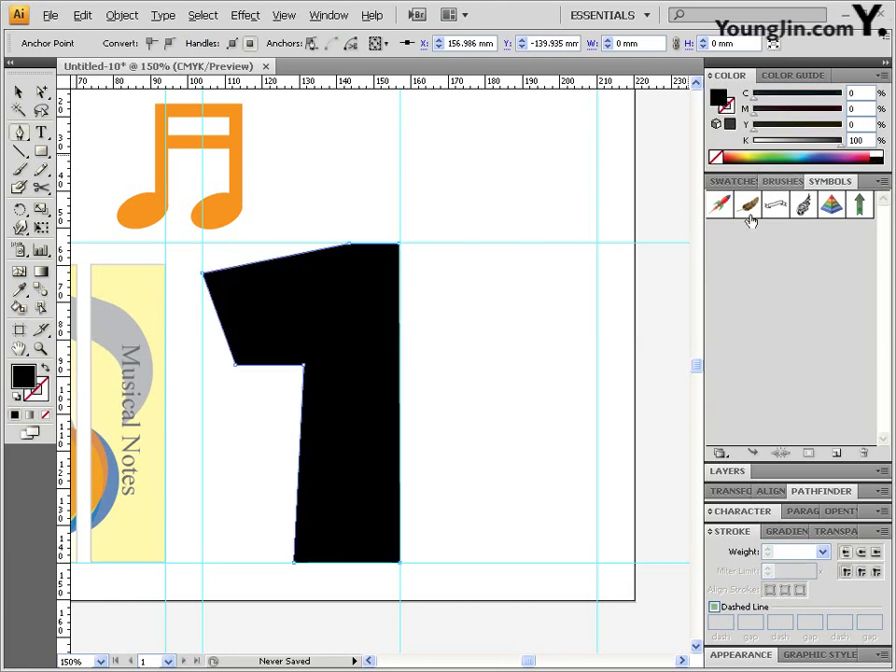
Step: Reflect a copy of the half T-shirt across a vertical axis at the center guide to form the other half
left_click(19, 92)
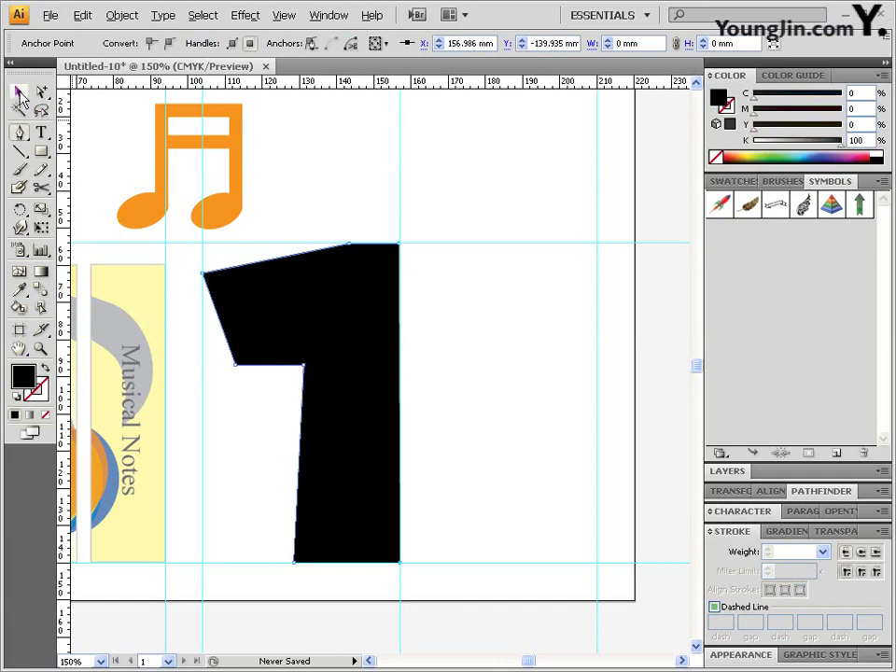
left_click(19, 209)
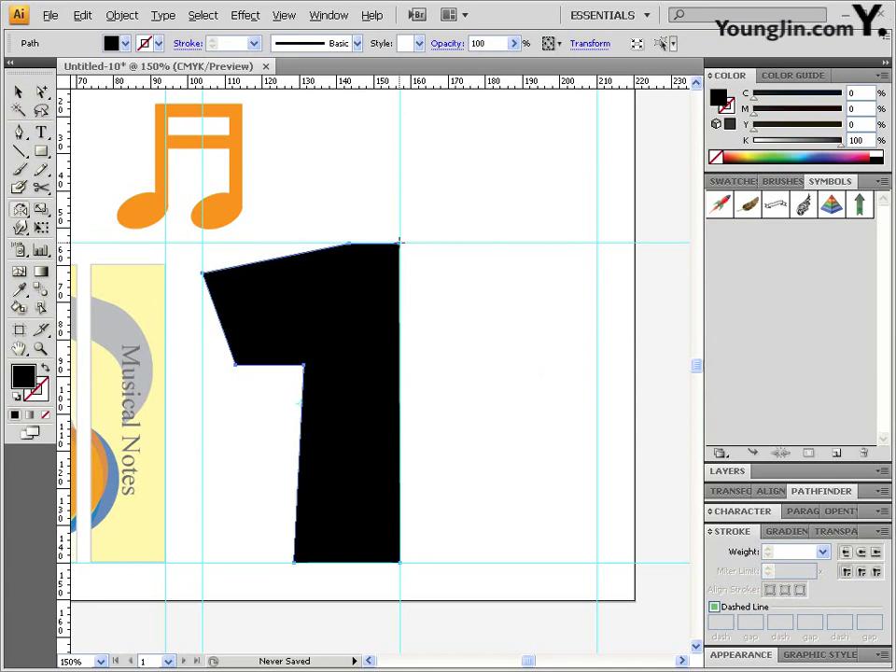
left_click(400, 242, "alt")
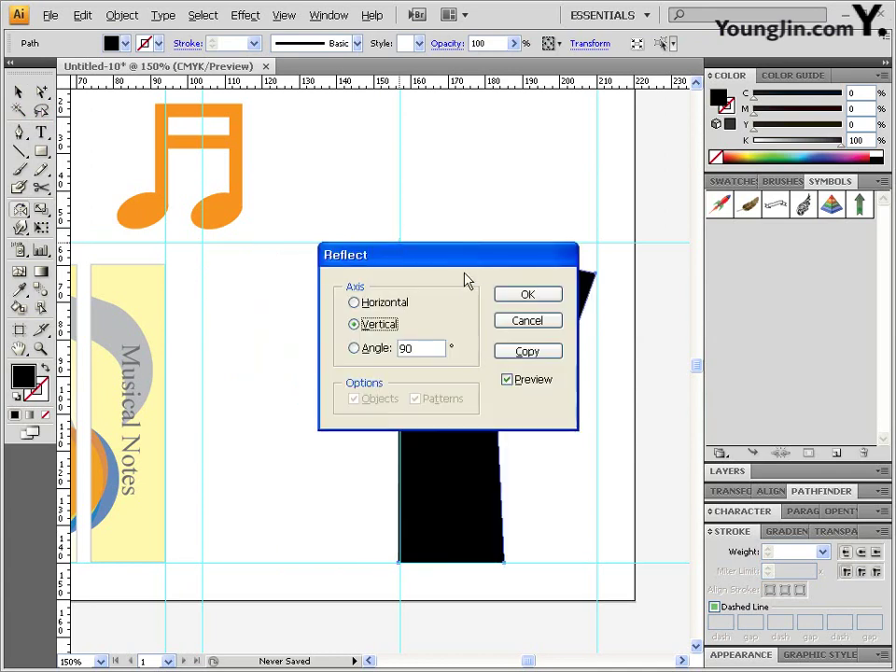
left_click_drag(470, 260, 638, 260)
left_click(693, 351)
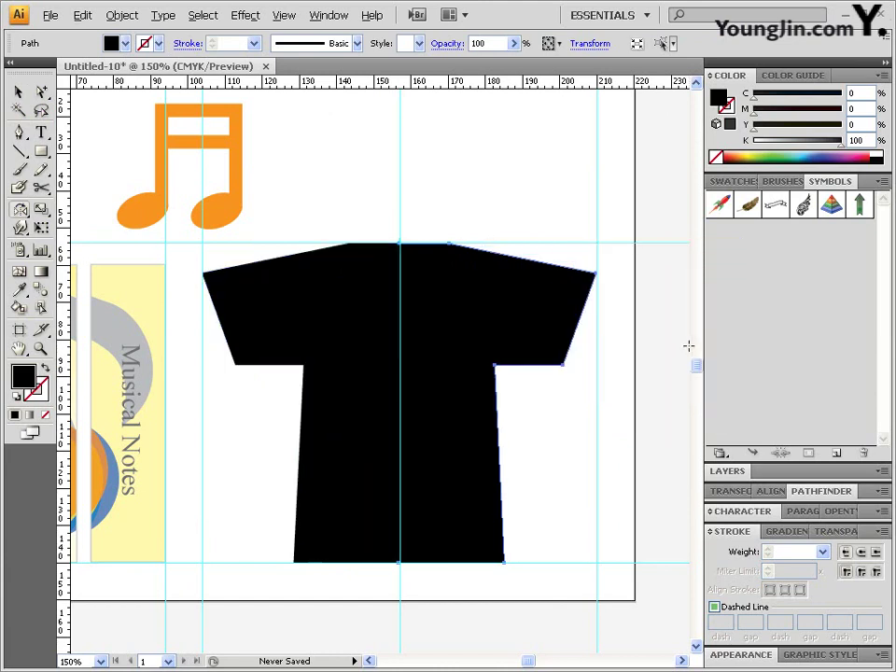
Step: Average the two overlapping neckline anchor points at the center guide on both axes, and join them as a corner point
left_click_drag(42, 91, 75, 94)
left_click(404, 245)
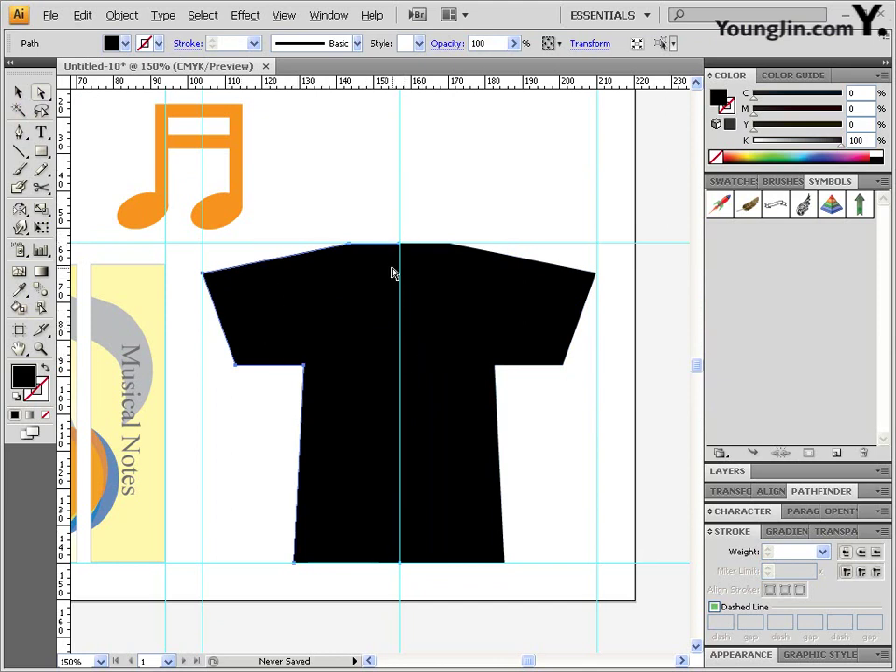
left_click_drag(385, 230, 418, 261)
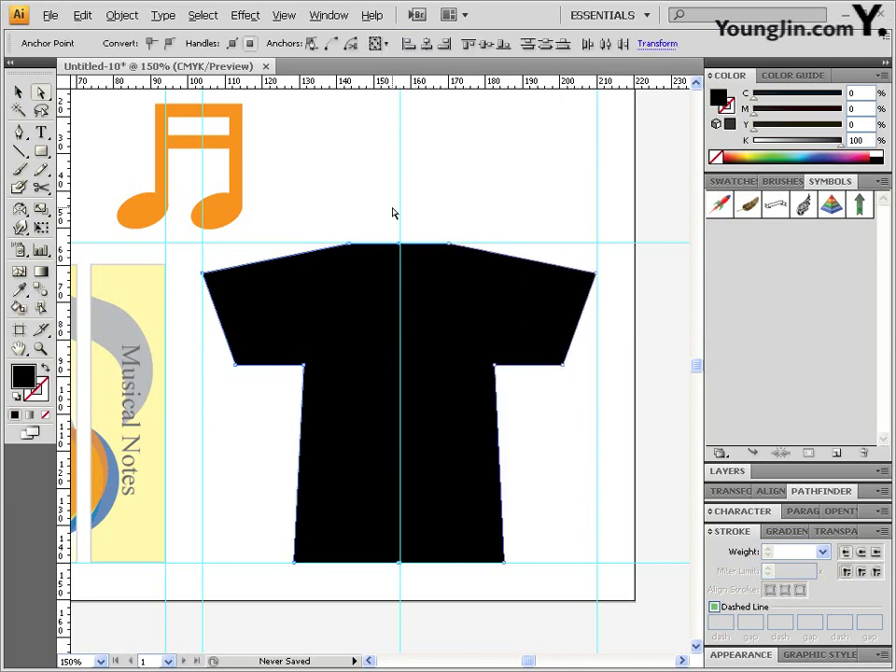
left_click(121, 15)
mouse_move(205, 304)
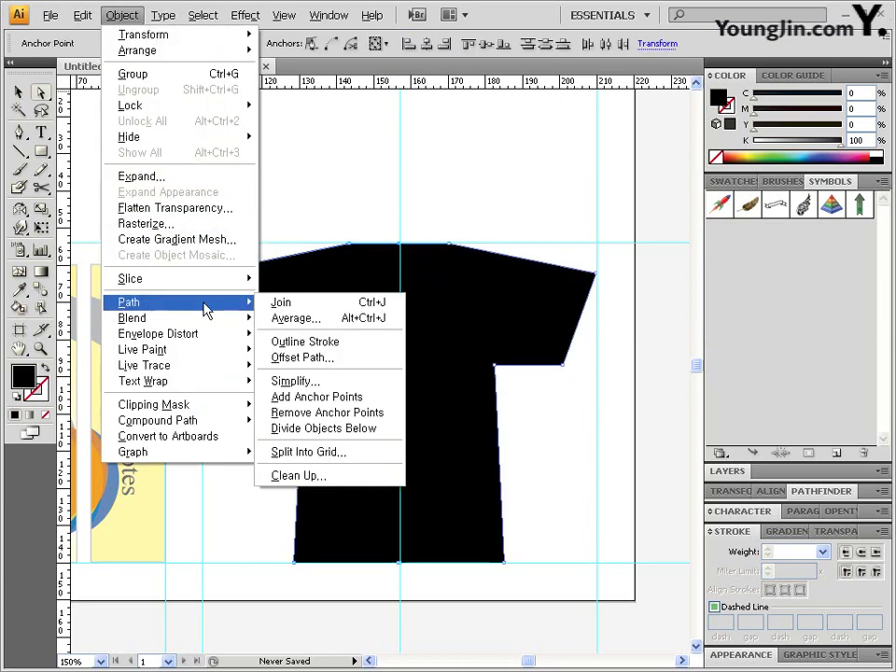
left_click(314, 319)
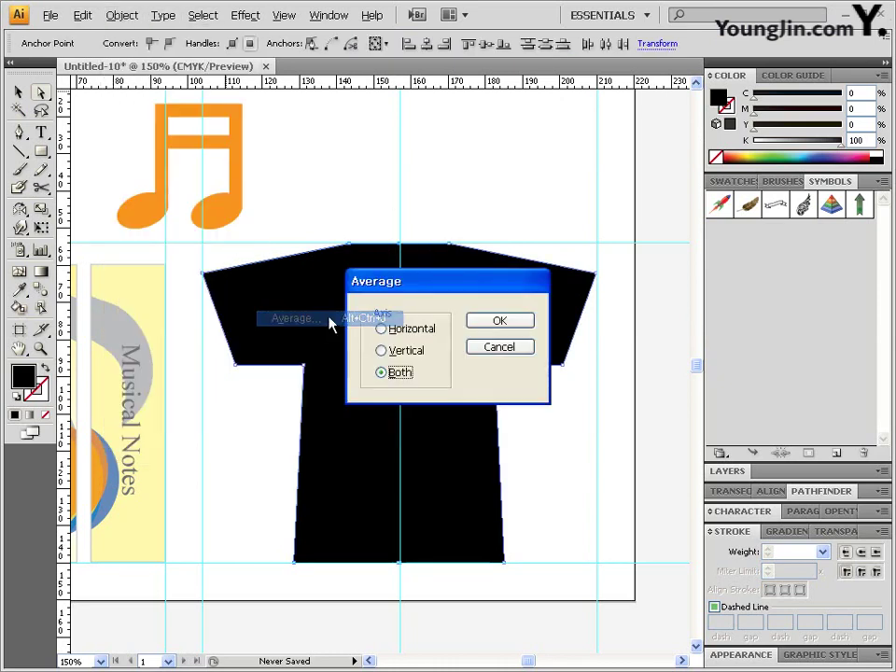
left_click(501, 322)
left_click(121, 15)
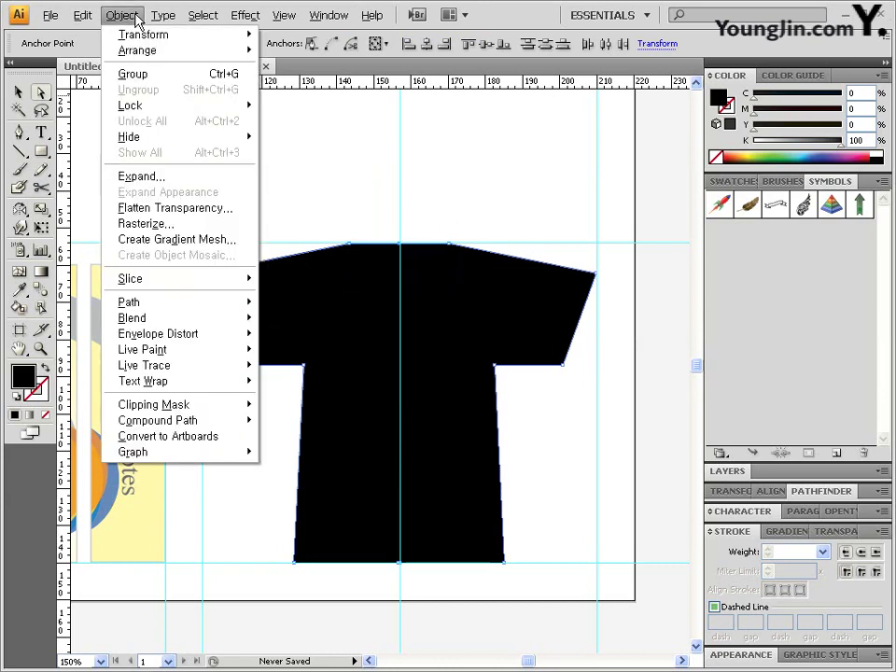
mouse_move(170, 303)
left_click(299, 305)
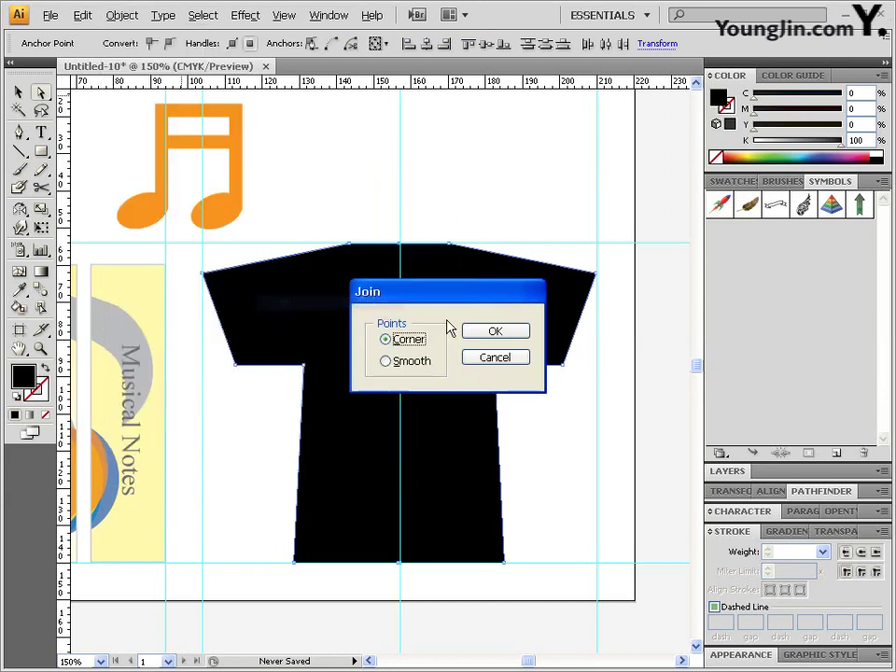
left_click(505, 333)
Step: Average the two overlapping hem anchor points at the center guide on both axes, and join them as a corner point
left_click_drag(417, 573, 391, 553)
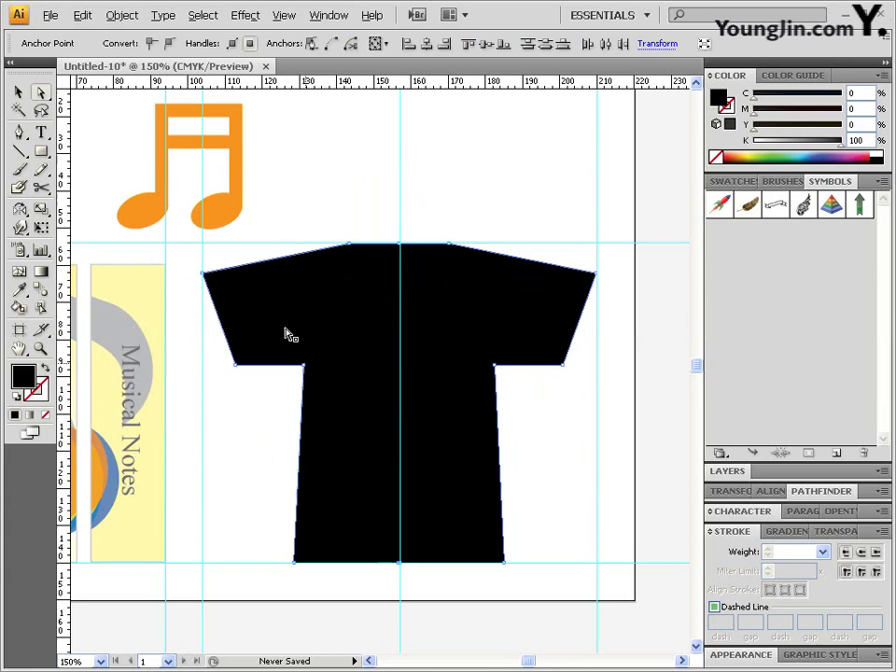
left_click(121, 15)
mouse_move(169, 303)
left_click(294, 317)
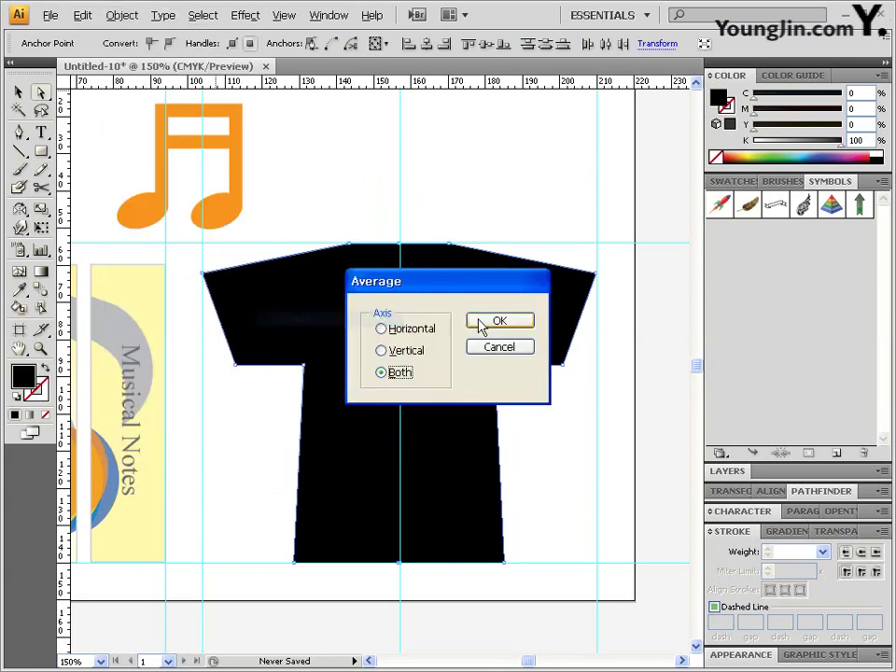
left_click(484, 322)
left_click(131, 17)
mouse_move(142, 301)
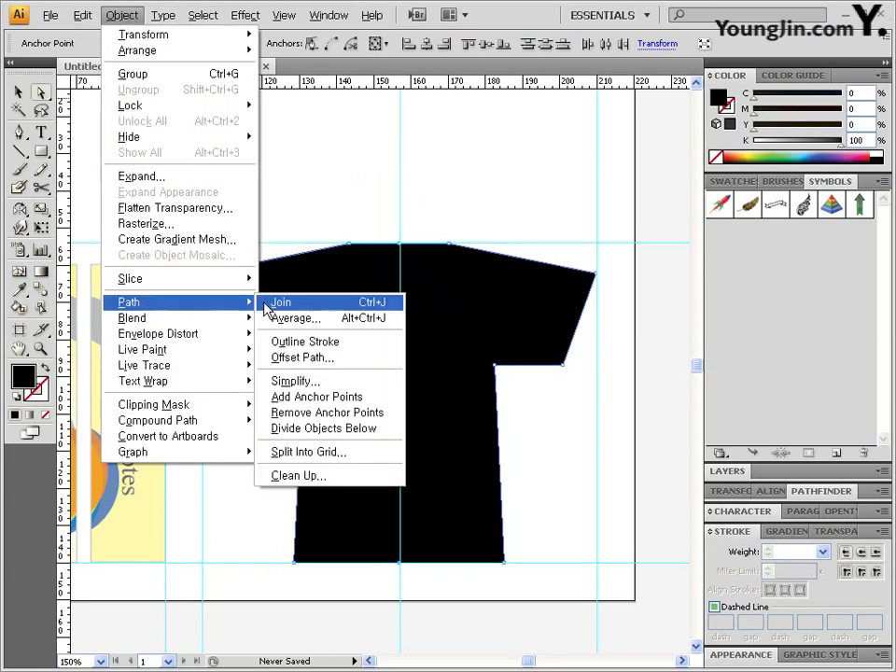
left_click(284, 302)
left_click(494, 332)
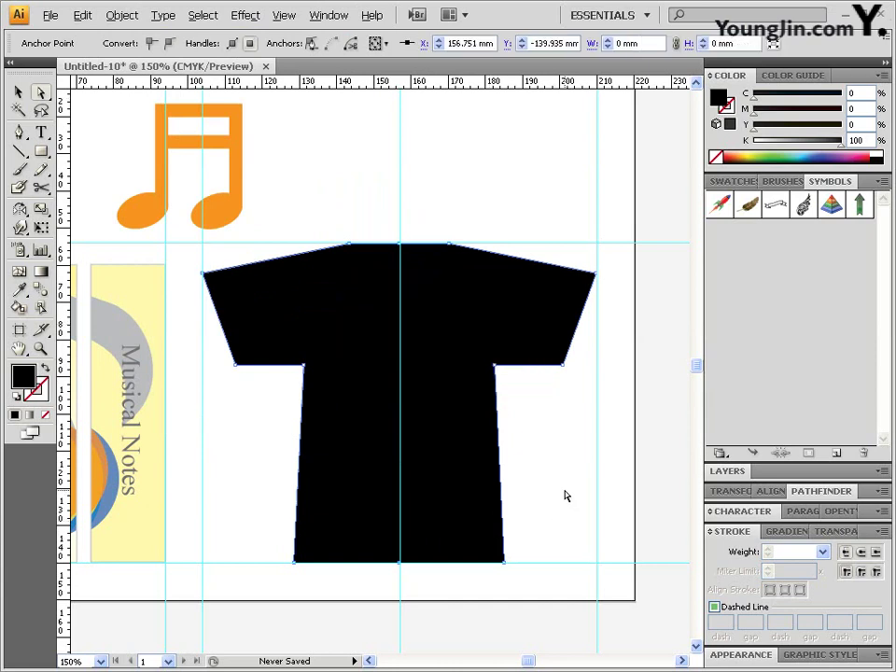
Step: Turn on Smart Guides and deselect the T-shirt shape with the Pen tool ready
left_click(565, 494)
left_click(444, 331)
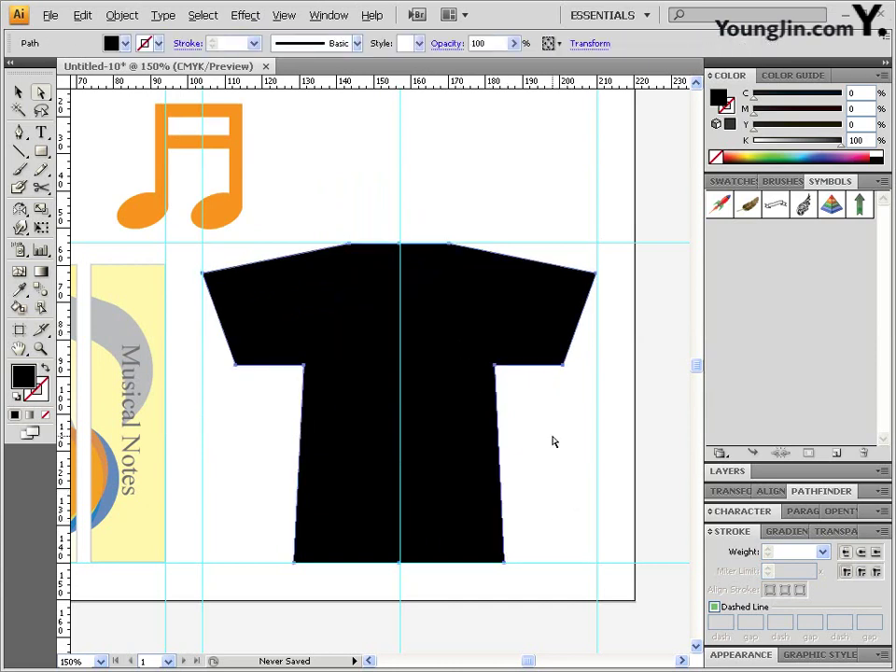
left_click(462, 354)
left_click(18, 131)
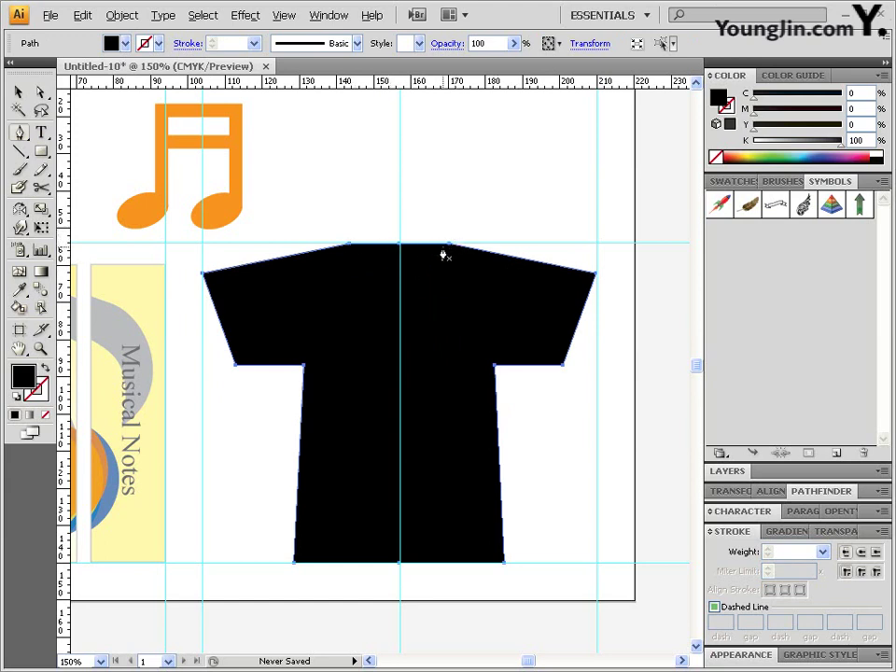
left_click(284, 17)
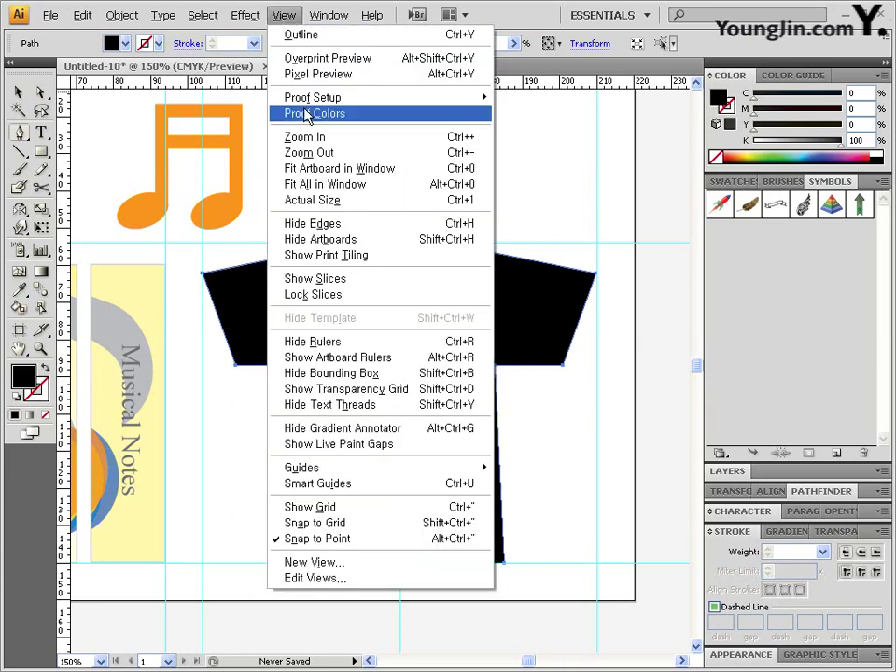
left_click(323, 484)
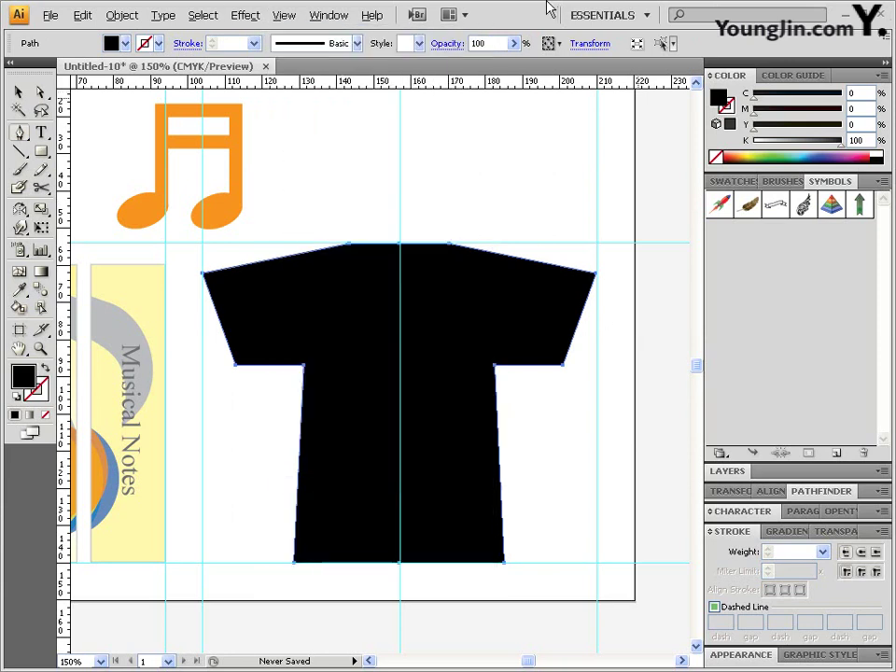
left_click(490, 214, "ctrl")
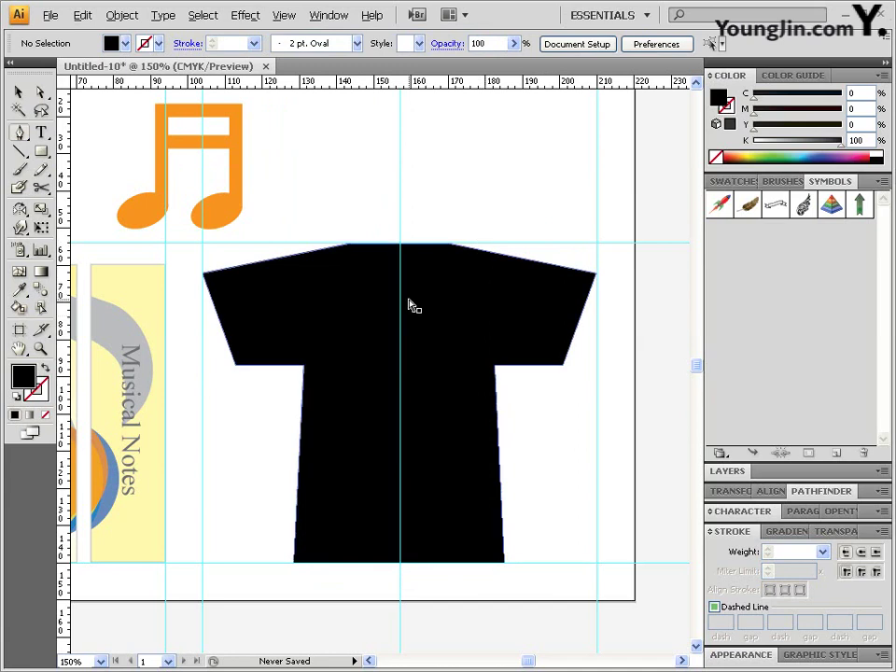
Step: Draw a closed V-neck triangle between the T-shirt's two neck corners, with its tip on the center guide at about Y -70.3 mm
left_click(349, 247)
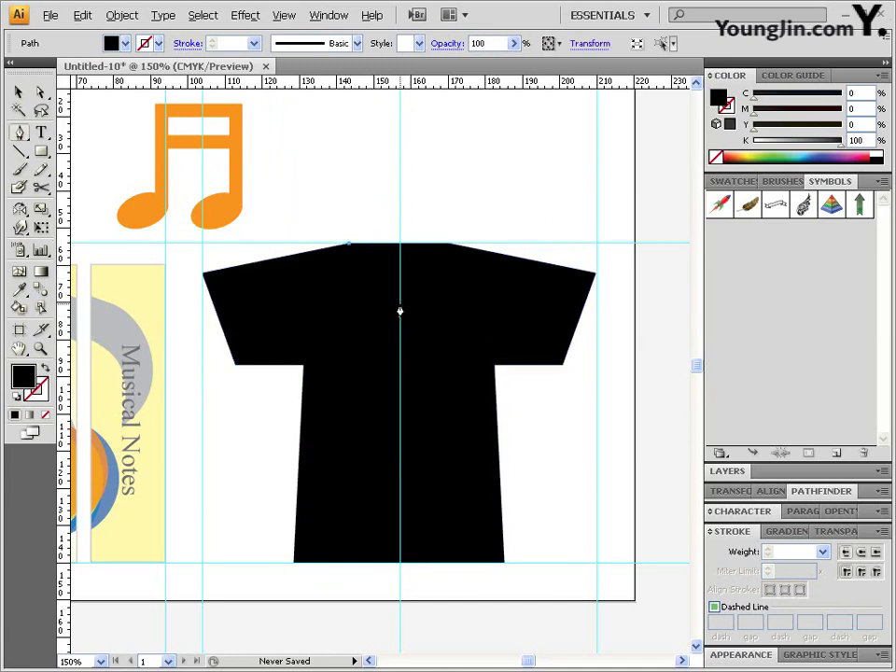
left_click(400, 303)
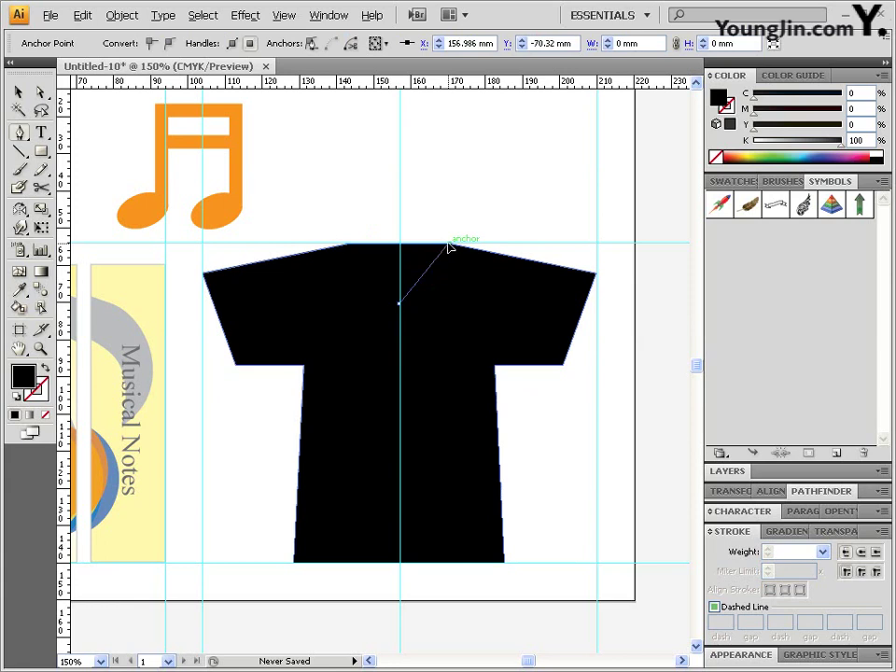
left_click(449, 247)
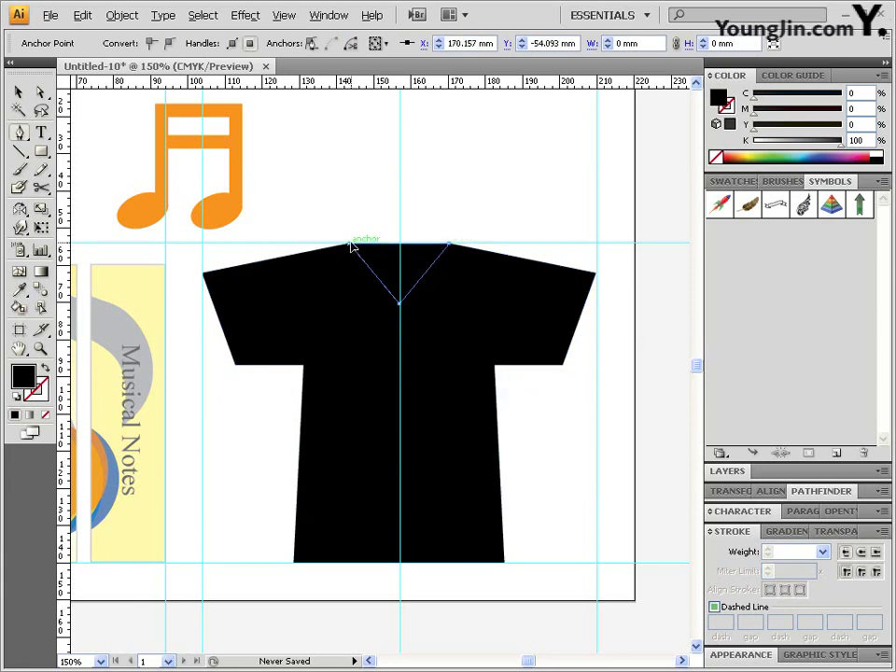
left_click(350, 247)
Step: Set the neckline triangle's fill to orange with M 50, Y 100 and K 0
type("50")
key("Tab")
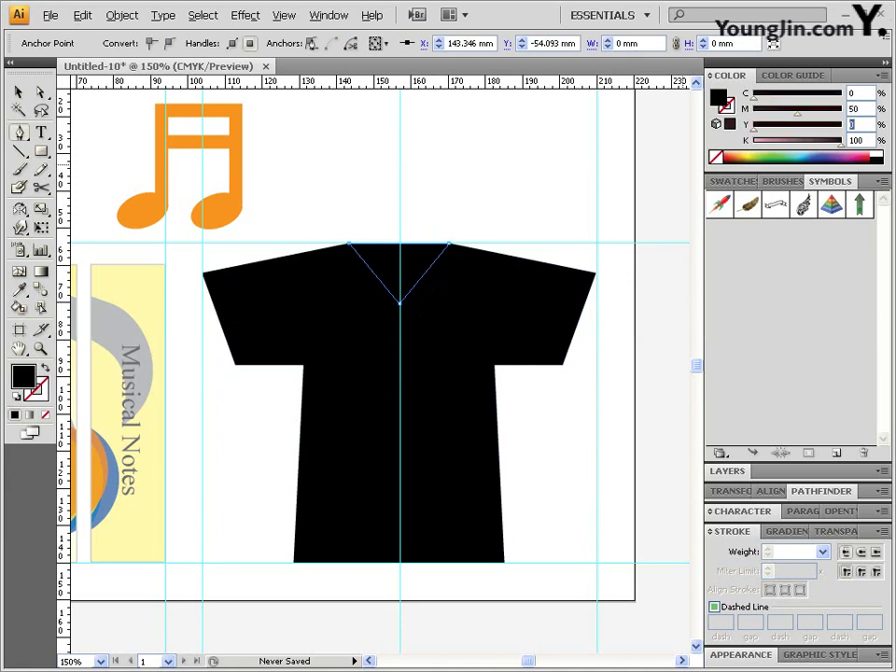
key("Tab")
type("0")
key("Return")
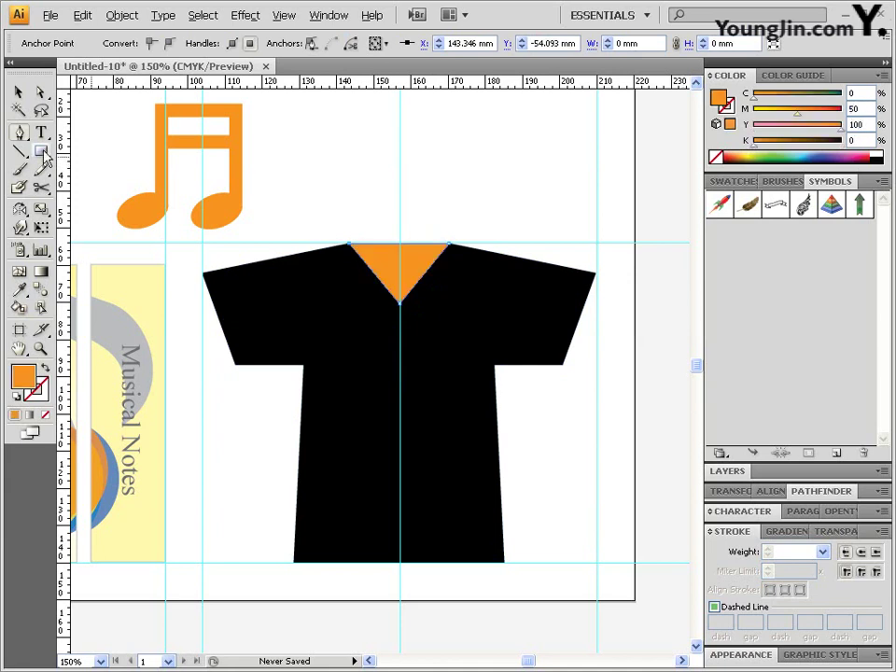
Step: Lower the neckline triangle's tip along the center guide to about X 157 mm, Y -72.2 mm
left_click(41, 92)
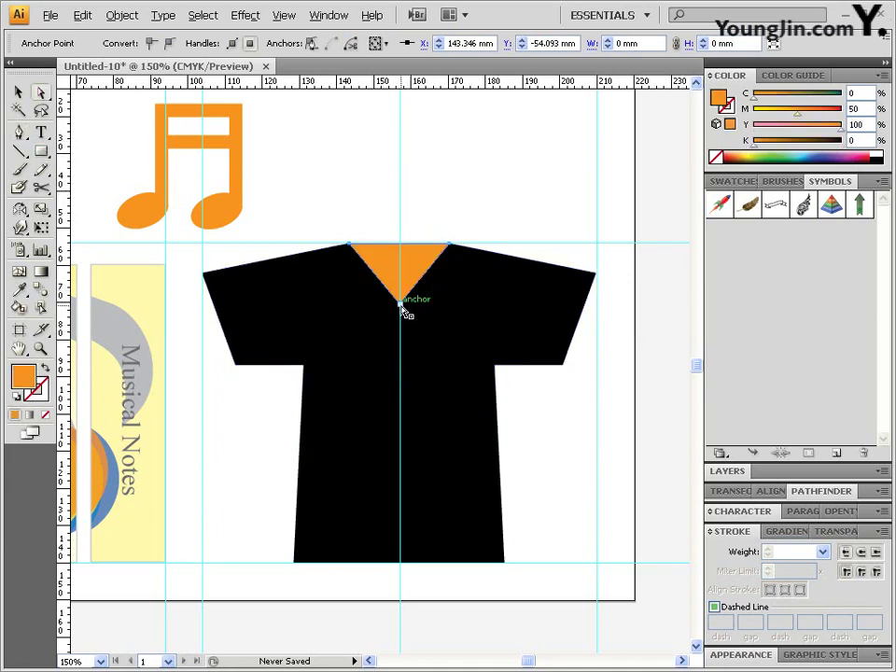
left_click(442, 296)
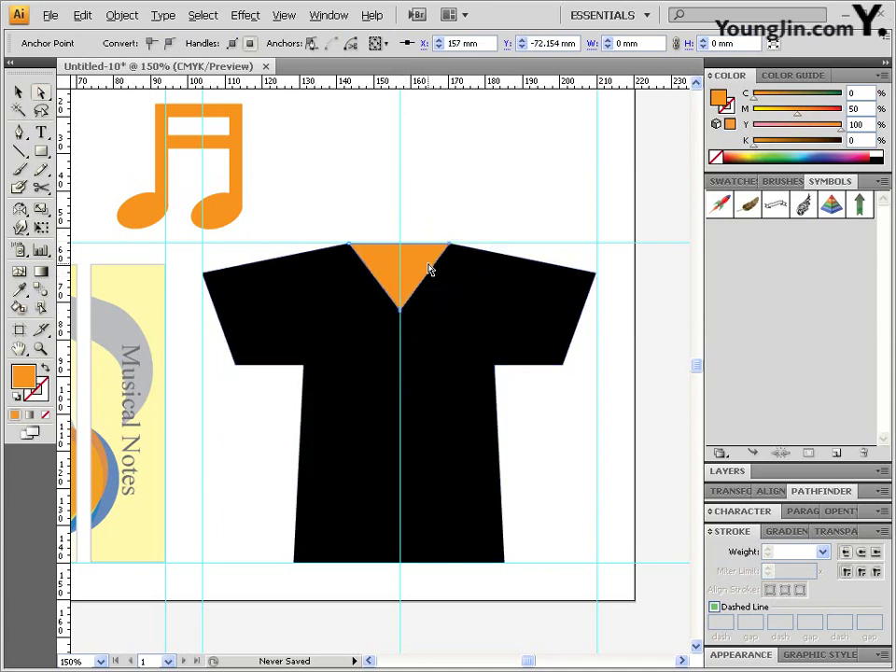
Step: Create an inward Offset Path of the orange neckline triangle using miter joins and a miter limit of 4
left_click(416, 269)
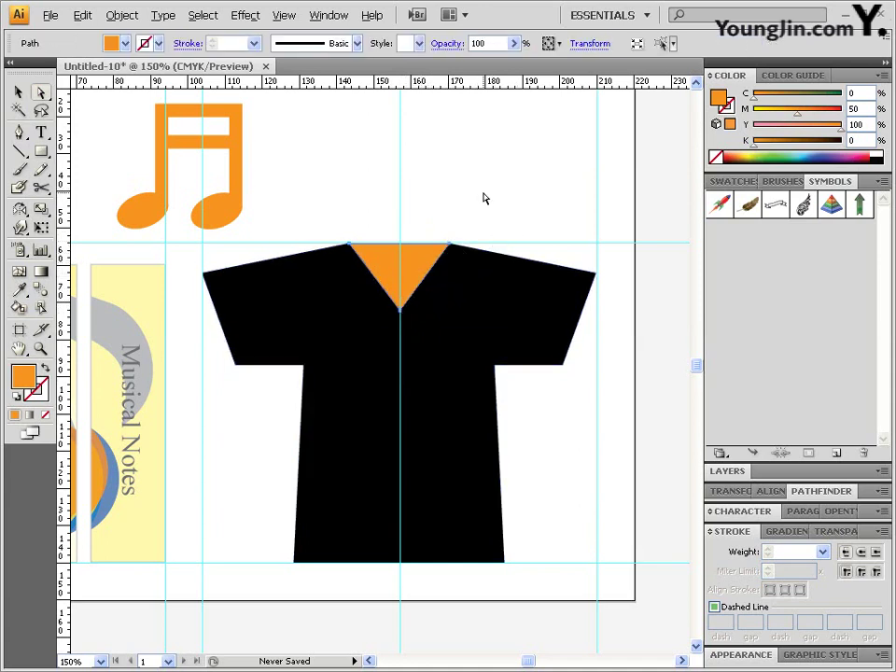
left_click(122, 17)
mouse_move(168, 302)
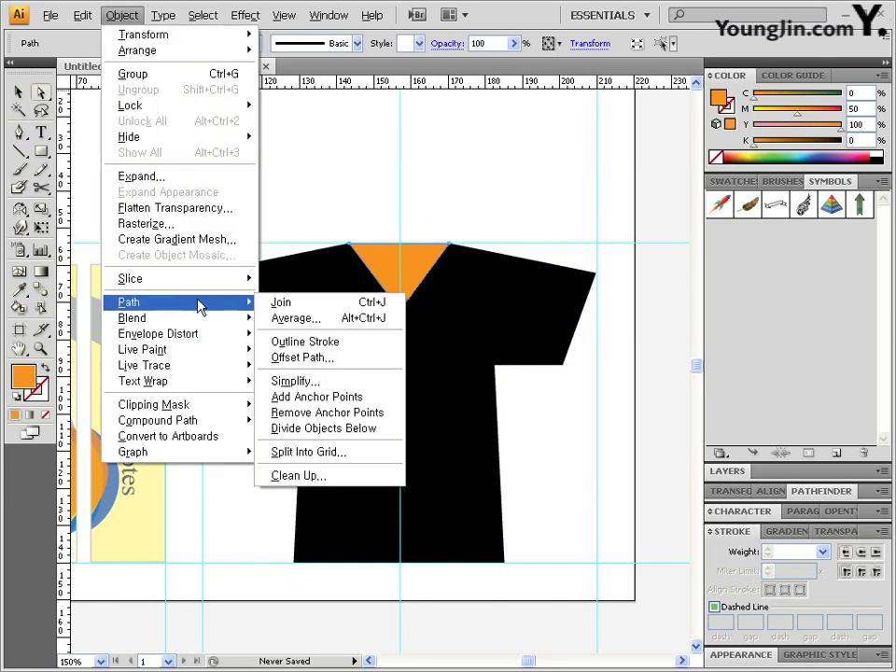
left_click(325, 358)
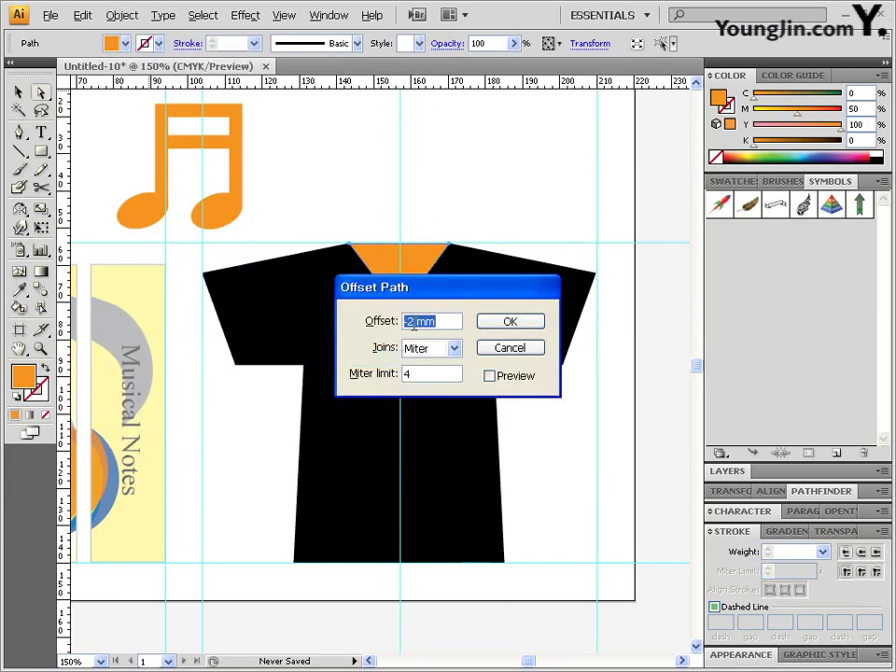
double_click(414, 323)
left_click(516, 376)
left_click(515, 323)
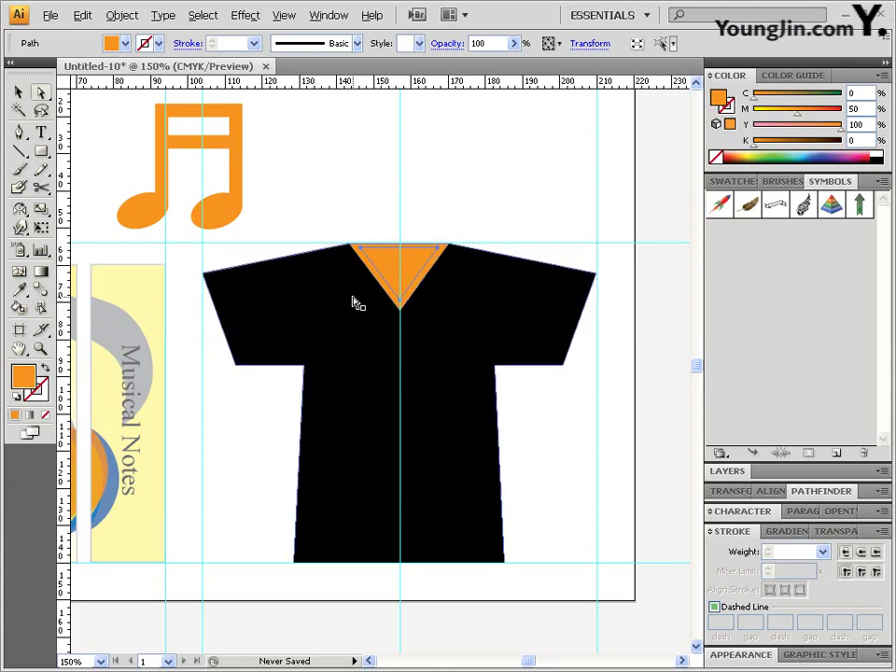
Step: Subtract the inner triangle from the outer one with Minus Front to leave an orange V-neck band
key("v")
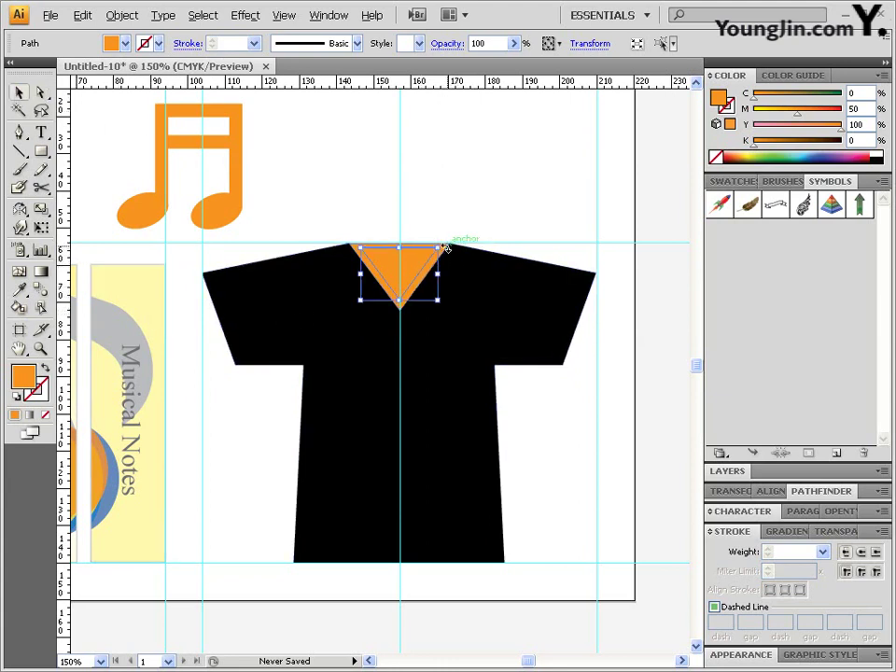
left_click(464, 221)
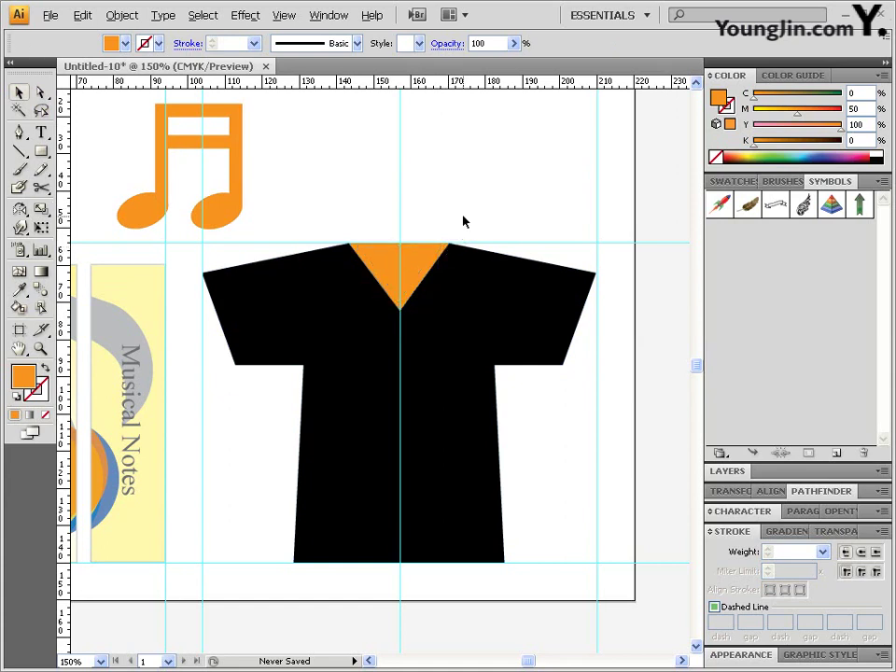
left_click(447, 250)
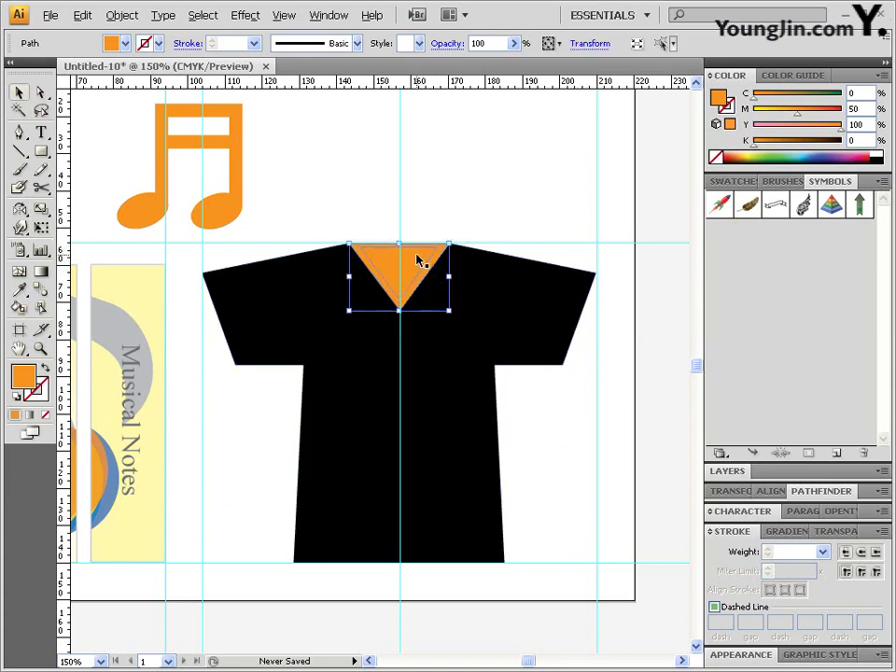
left_click(509, 276, "shift")
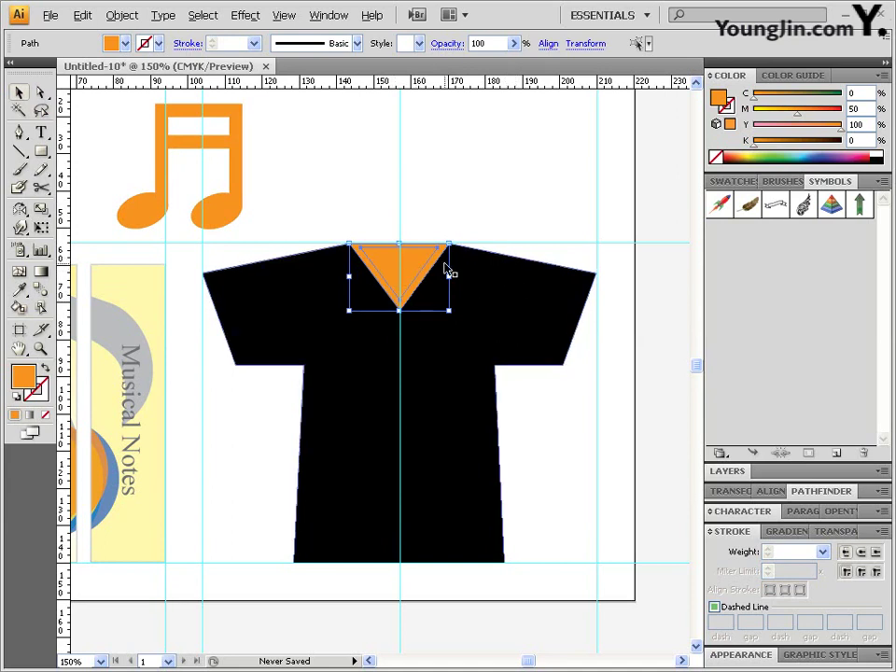
left_click(814, 492)
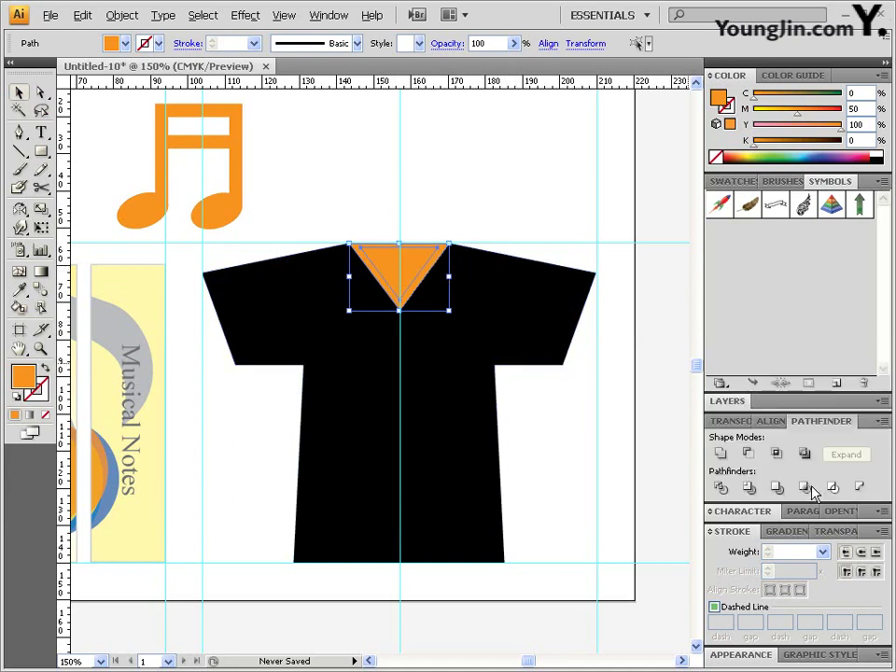
left_click(749, 455)
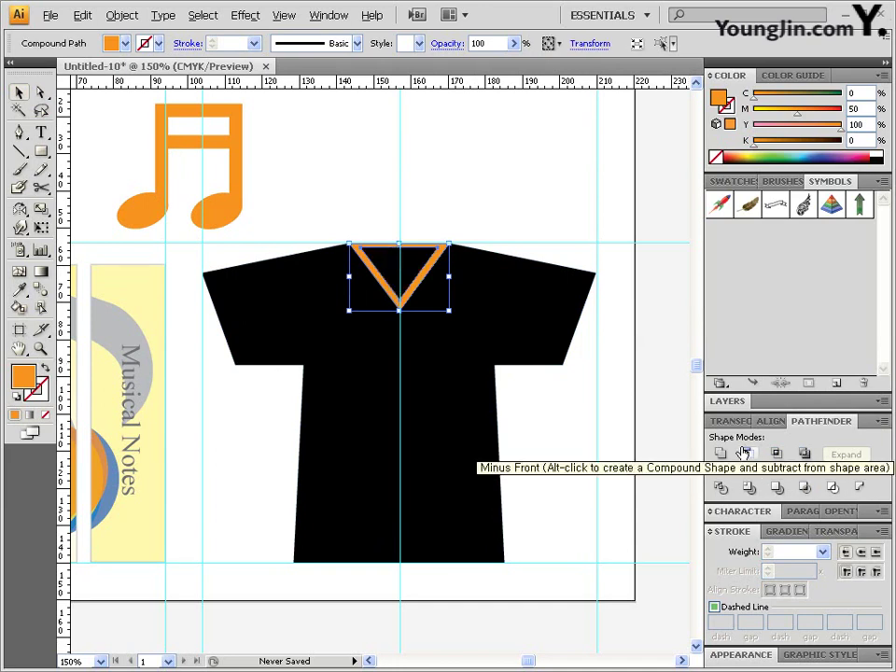
Step: Copy the large orange music note and paste a duplicate into the layout
left_click(238, 144)
left_click(83, 15)
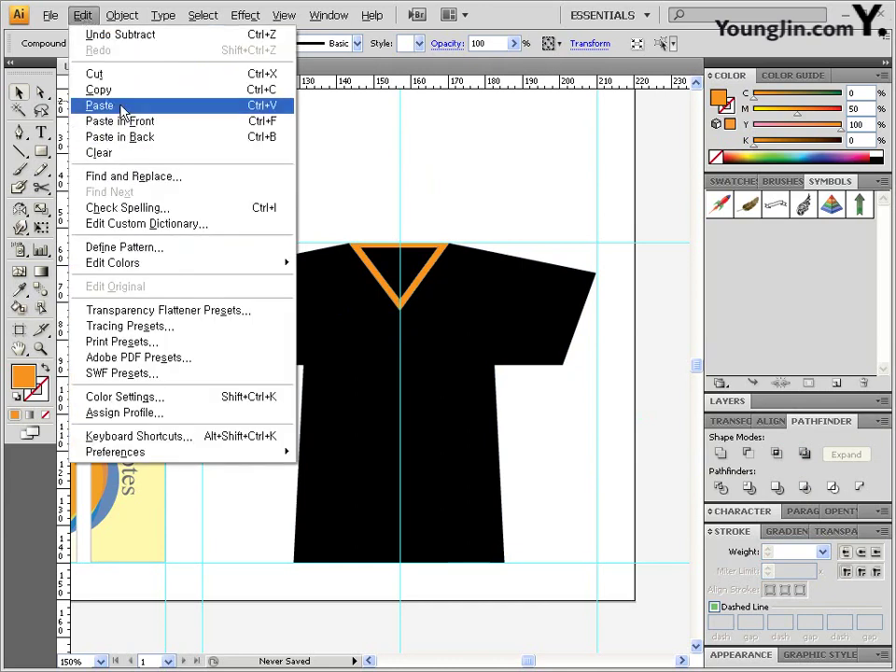
left_click(97, 90)
left_click(525, 210)
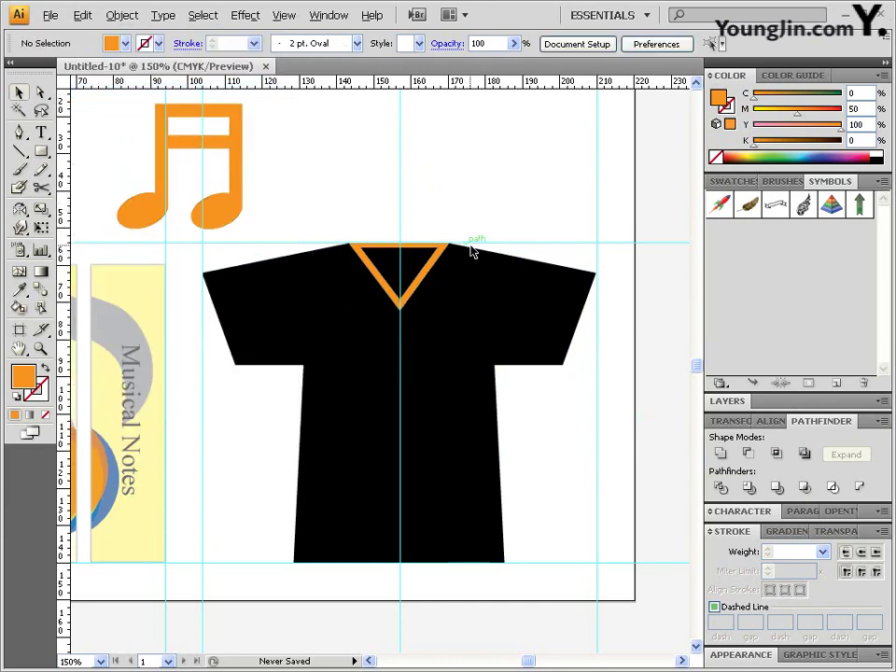
key("ctrl+v")
Step: Fill the pasted music note with white and scale it down inside the V-neck band, centered on the center guide
left_click_drag(441, 342, 460, 306)
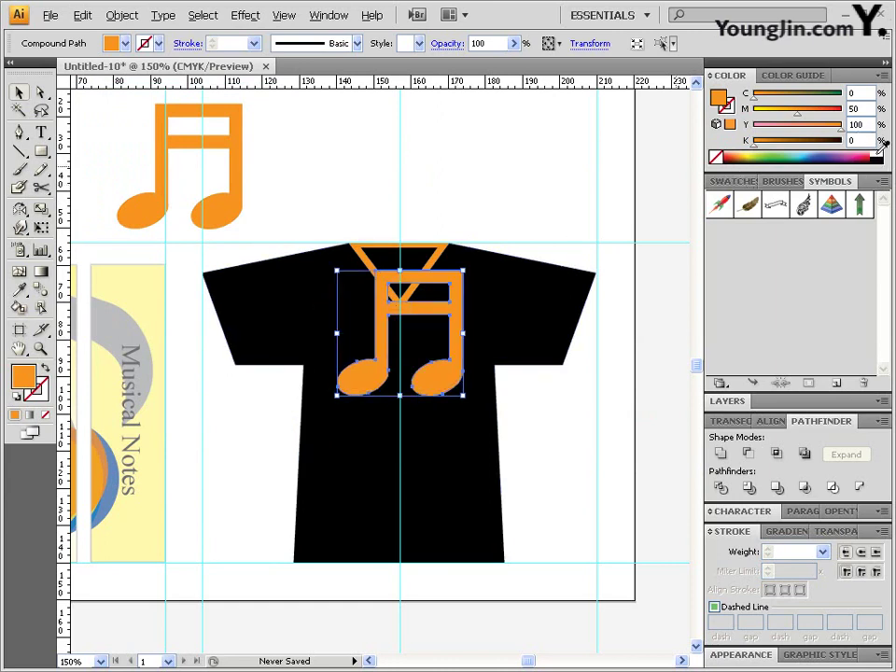
left_click(882, 147)
left_click_drag(464, 271, 399, 273)
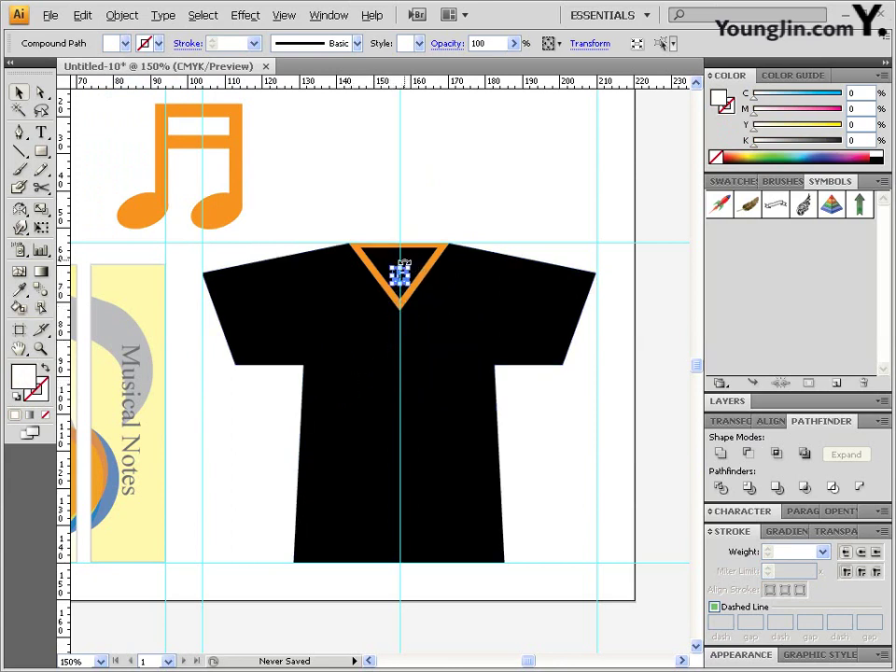
Step: Add the text "Notes" above the T-shirt and format it in Times New Roman Regular at 10 pt
left_click(41, 132)
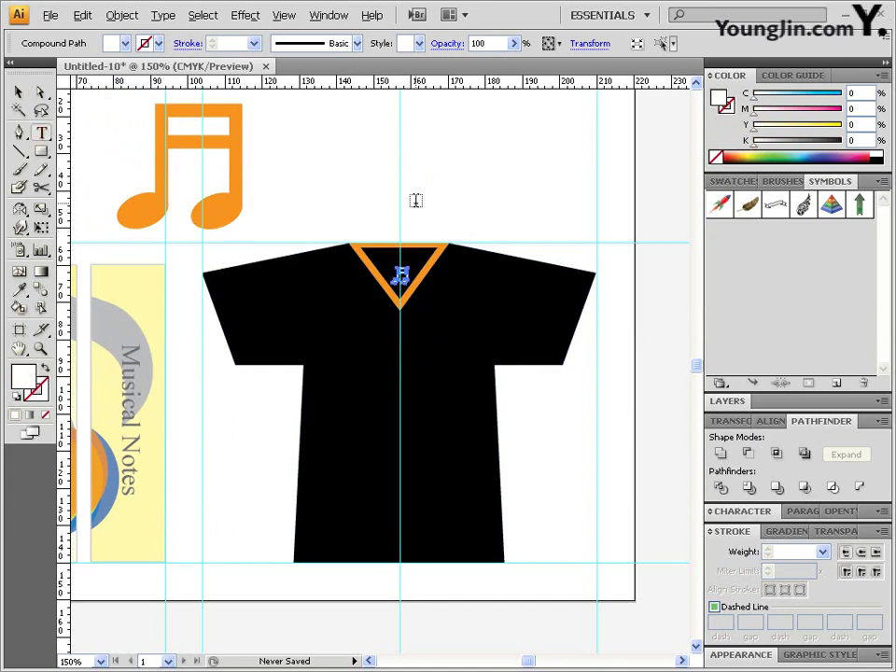
key("ctrl+shift+a")
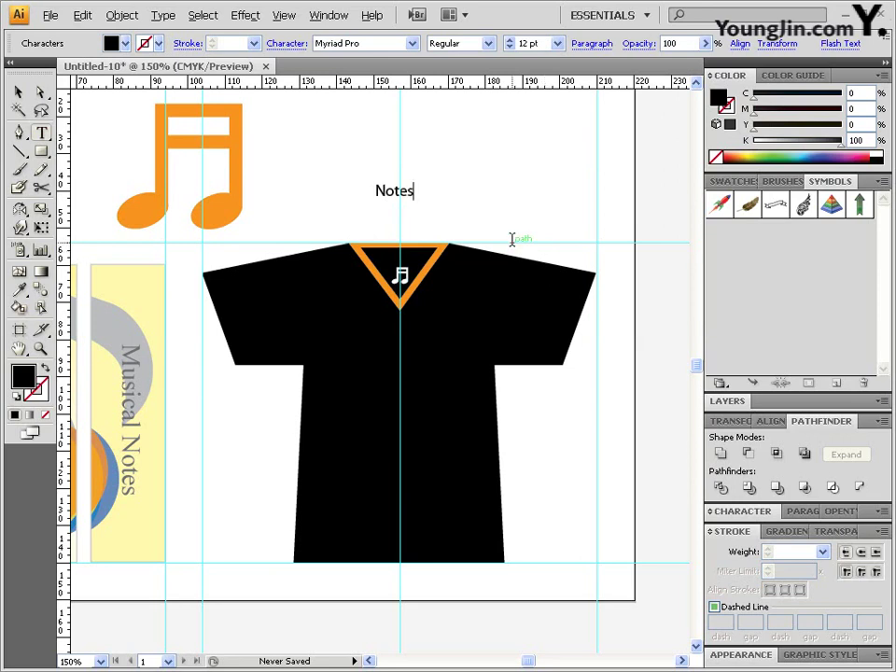
left_click_drag(420, 190, 336, 191)
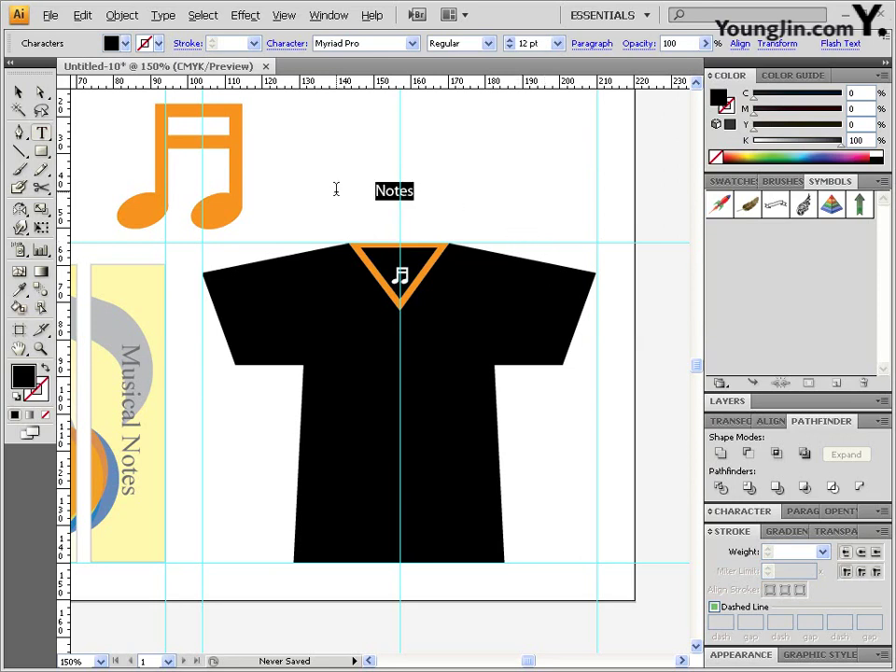
left_click(412, 43)
type("Times New Roman")
key("Return")
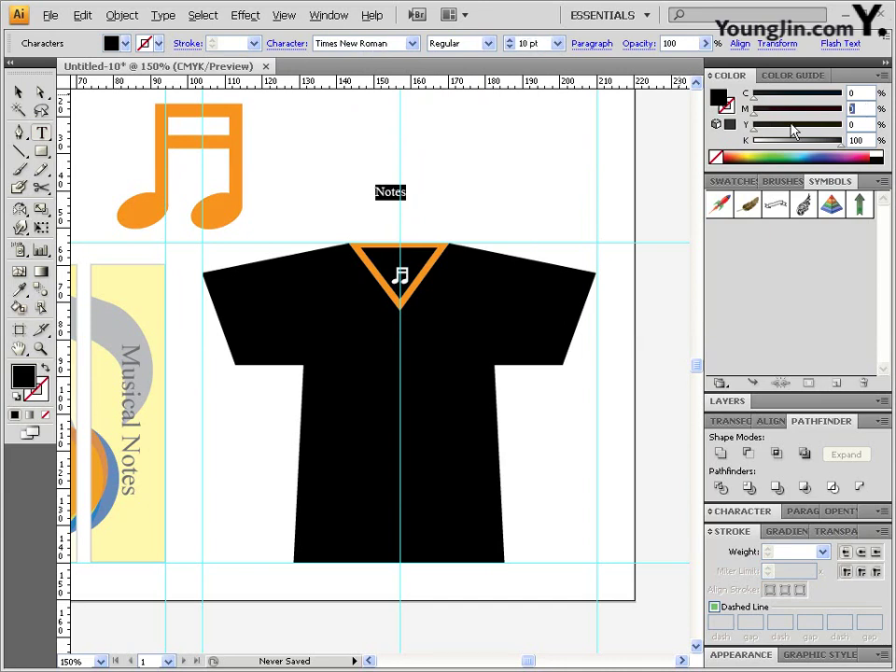
Step: Set the "Notes" text's fill to orange with M 50, Y 100 and K 0
type("50")
key("Tab")
type("100")
key("Tab")
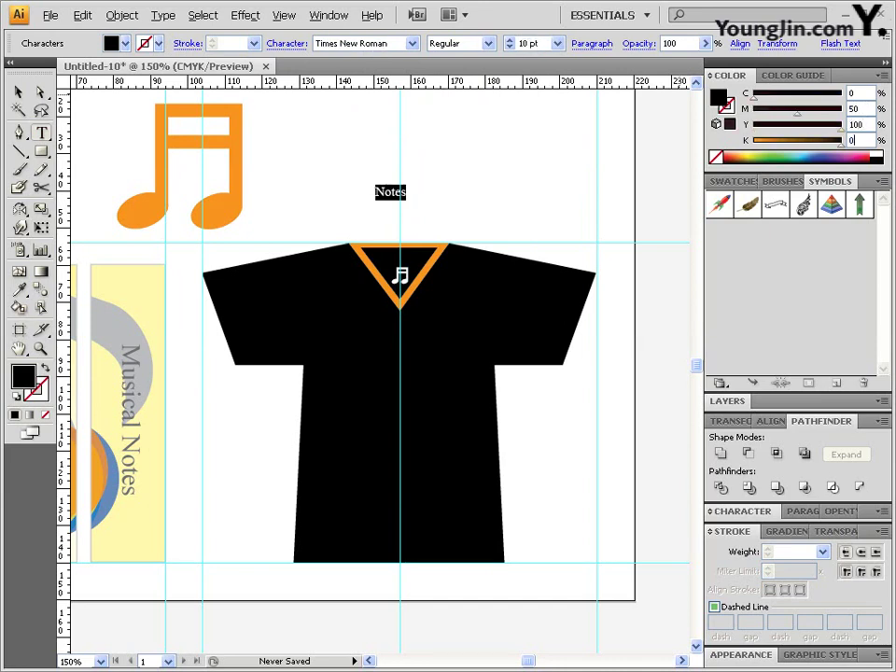
type("0")
key("Return")
Step: Move the "Notes" text inside the V-neck band, just above the white note and centered on the center guide
left_click(41, 93)
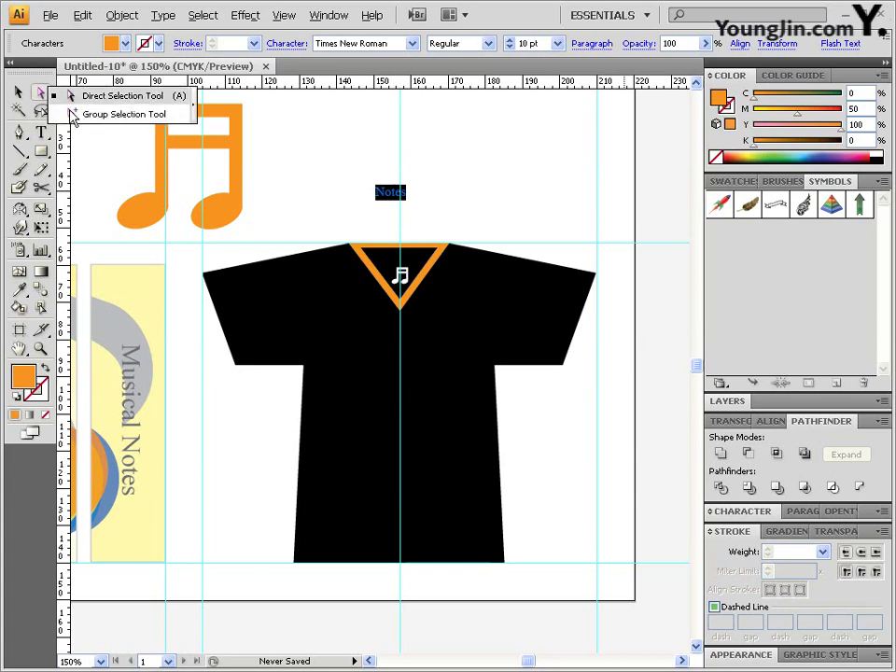
left_click(410, 195)
left_click_drag(400, 268, 400, 267)
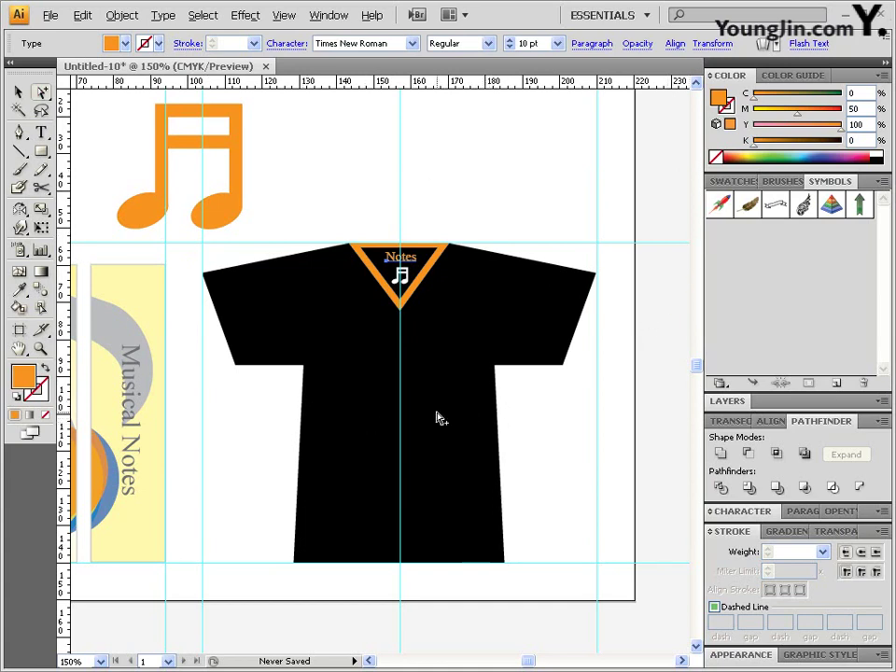
Step: Draw a horizontal line segment across the T-shirt's body from one side edge to the other, below the sleeves
left_click(19, 151)
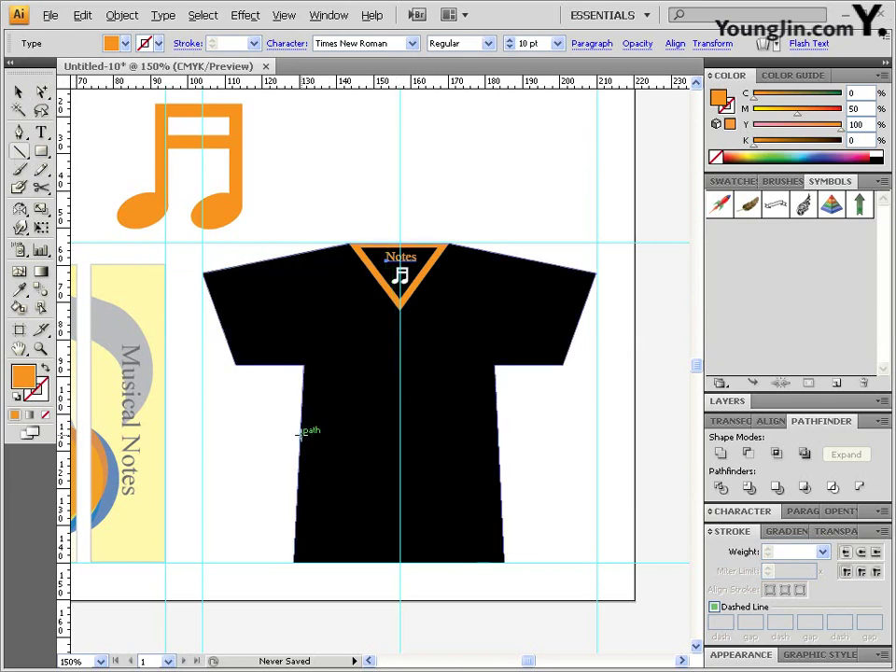
left_click_drag(299, 432, 497, 435)
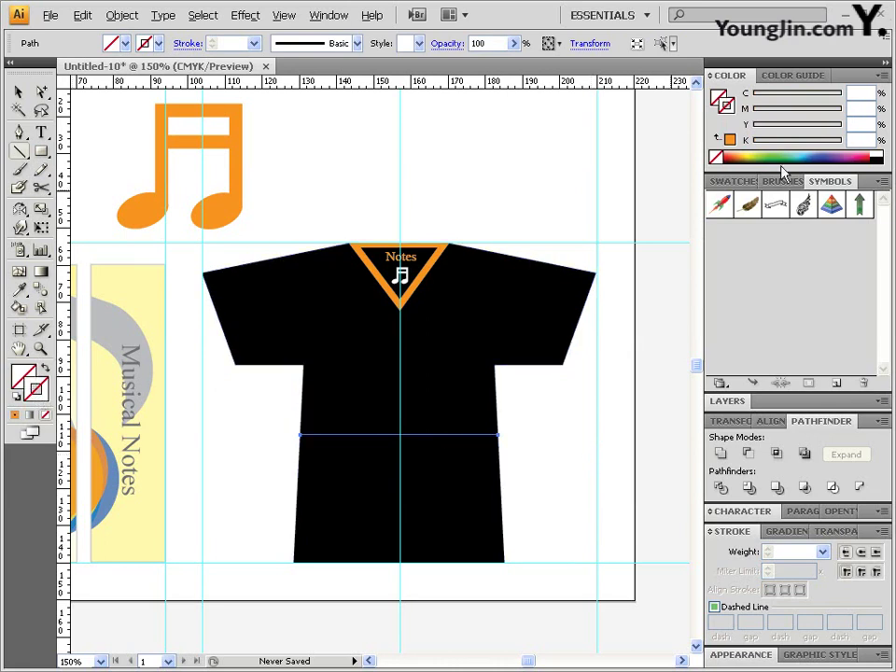
Step: Give the horizontal line on the T-shirt a white stroke and apply the Pencil brush from the Artistic_ChalkCharcoalPencil library
left_click(860, 104)
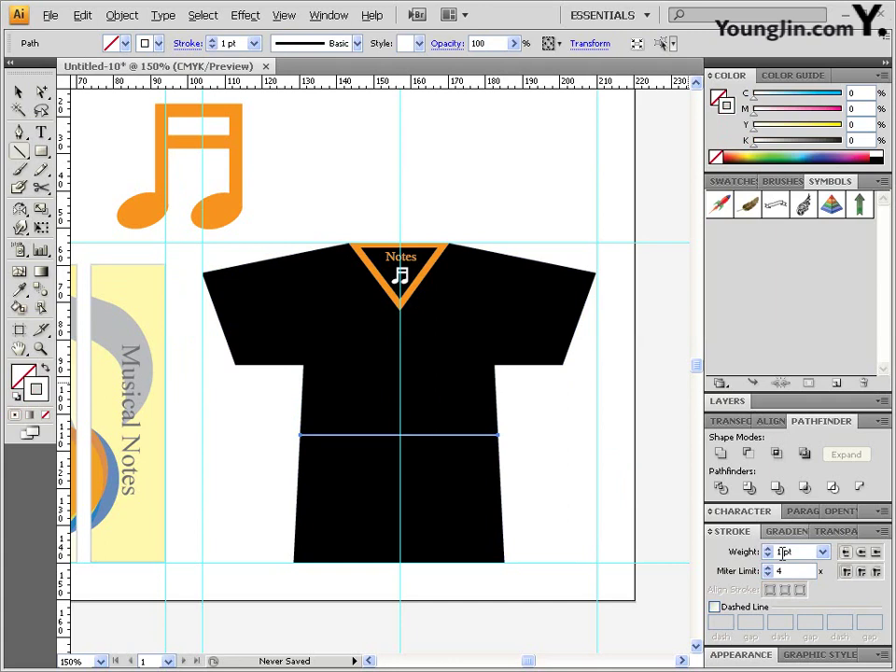
left_click(783, 181)
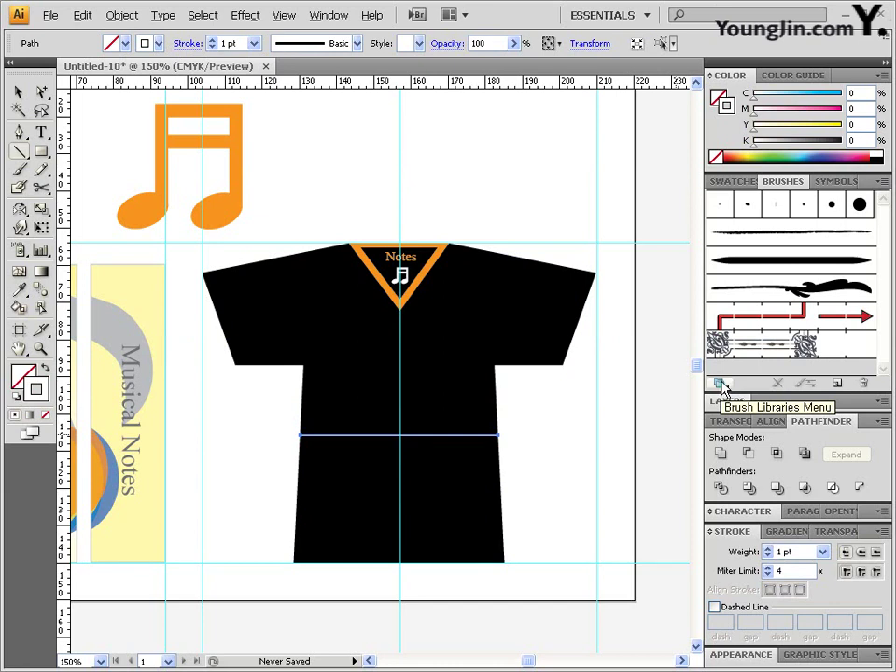
left_click(322, 15)
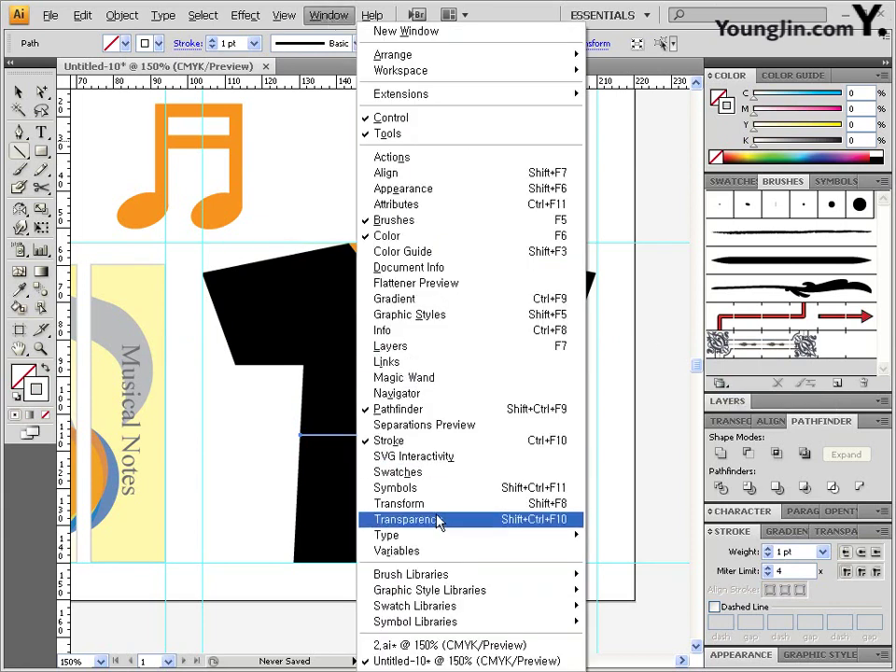
mouse_move(446, 574)
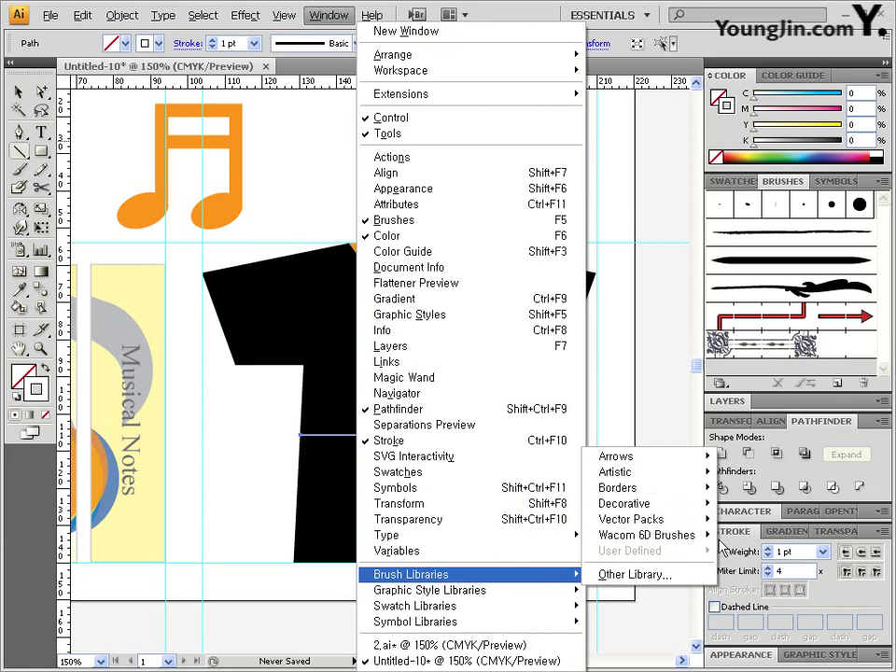
left_click(413, 11)
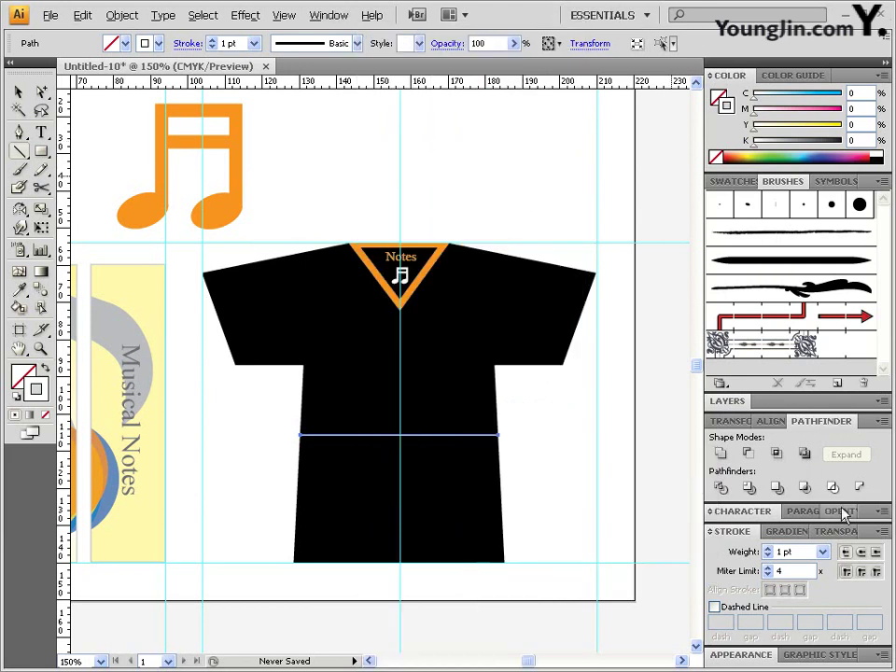
left_click(720, 384)
mouse_move(765, 446)
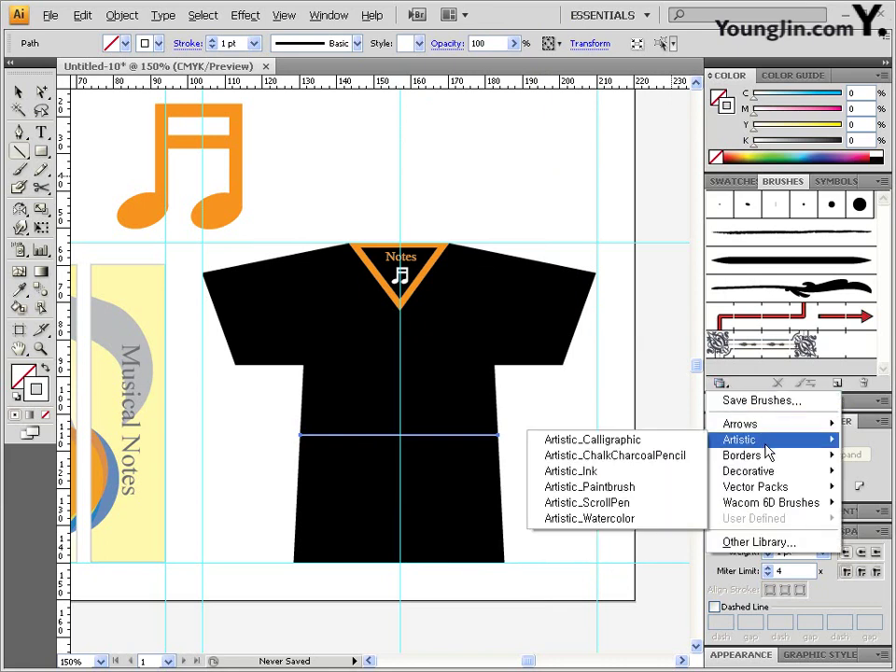
left_click(664, 457)
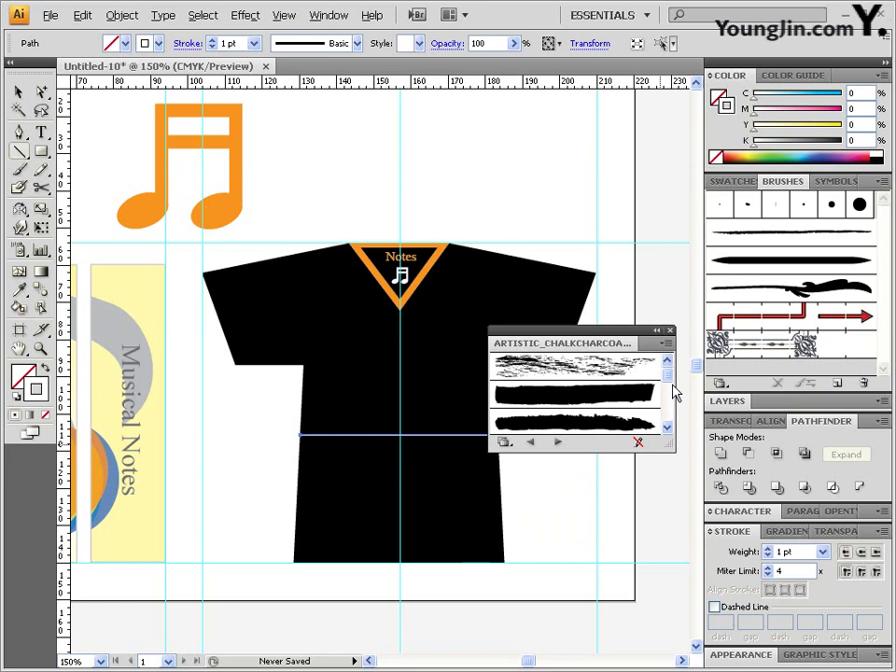
scroll(672, 388, "down", 2)
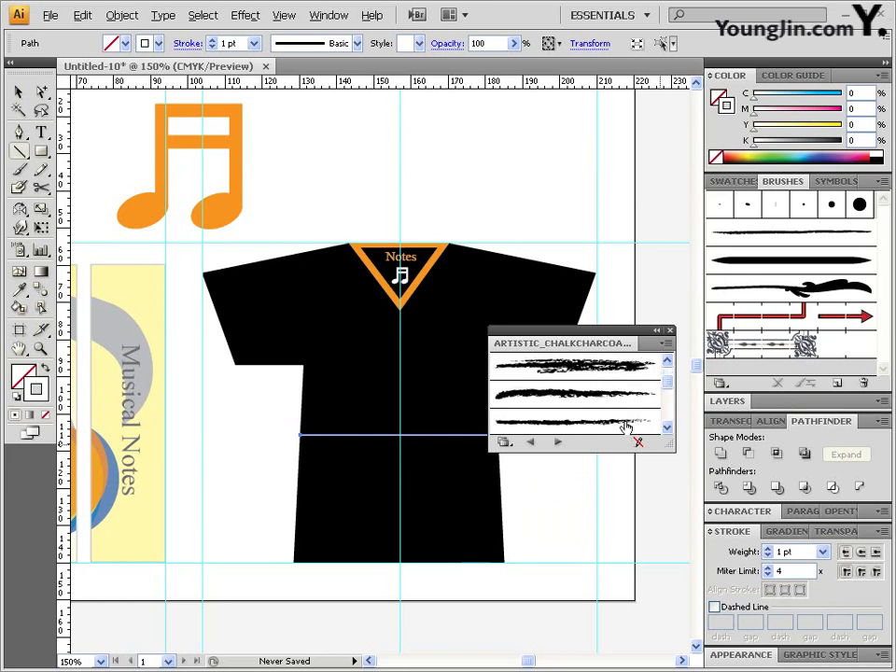
scroll(577, 373, "down", 2)
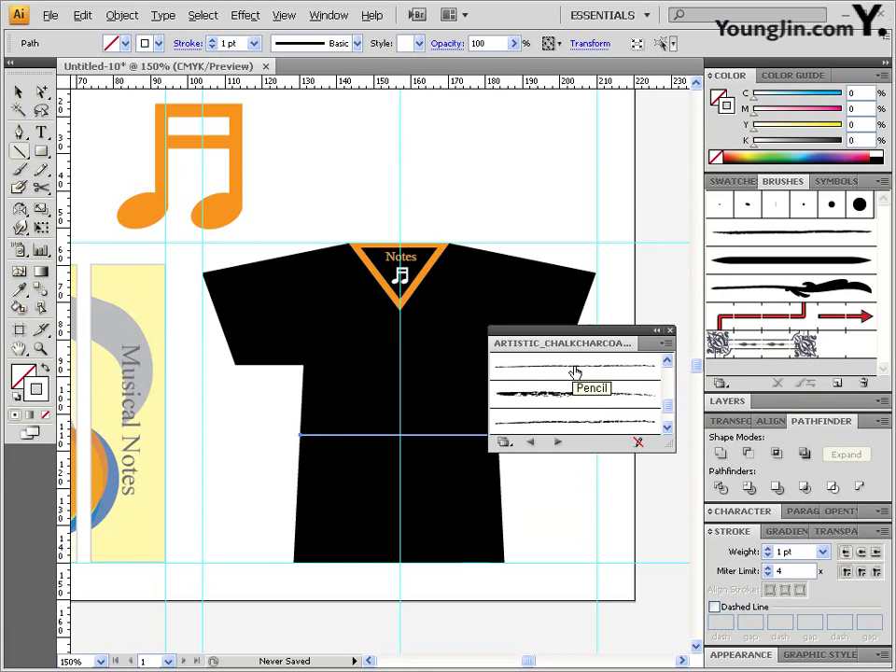
left_click(575, 372)
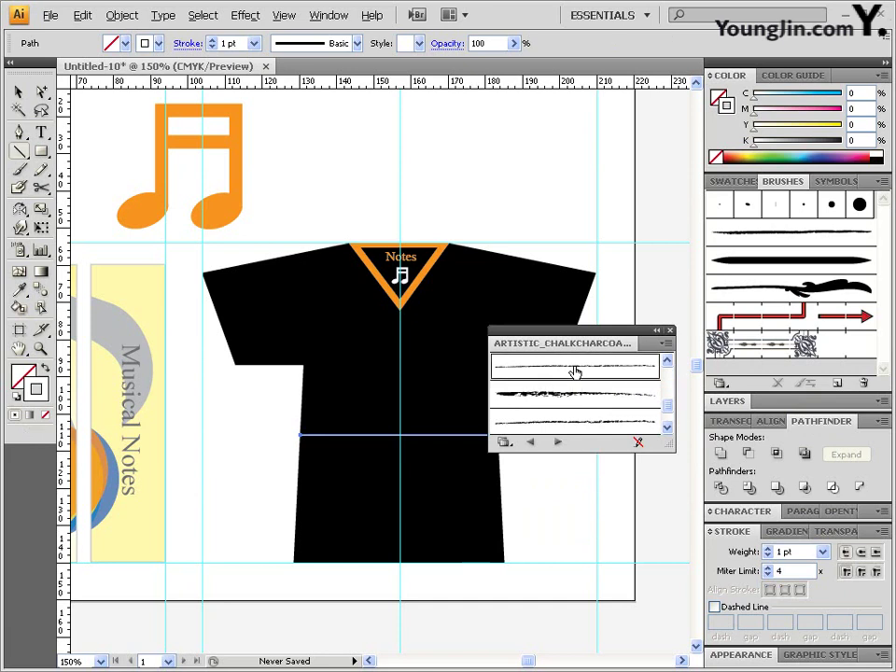
left_click(669, 331)
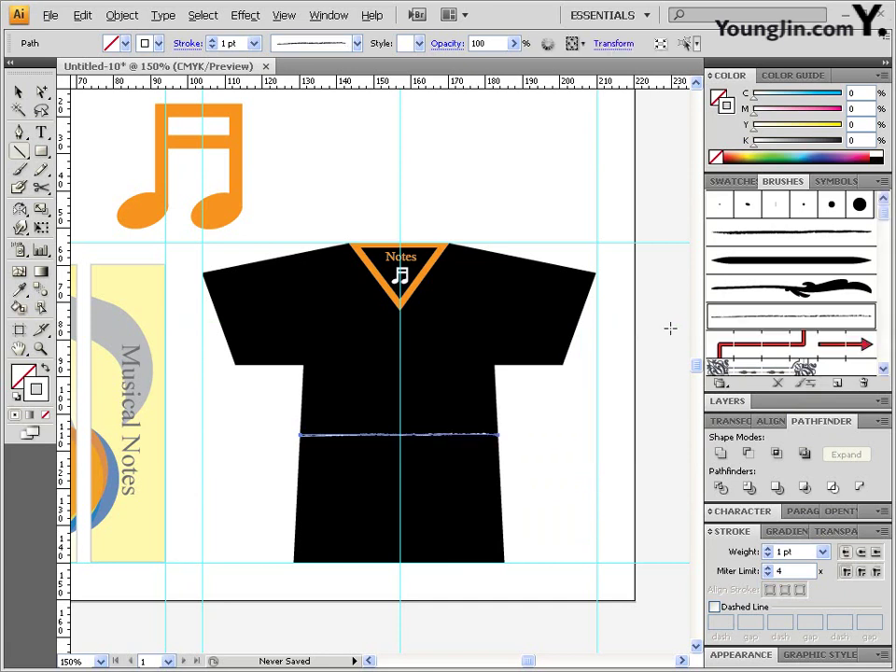
Step: Duplicate the brushed line slightly below itself and repeat the copy three times to make five evenly spaced staff lines
left_click(42, 91)
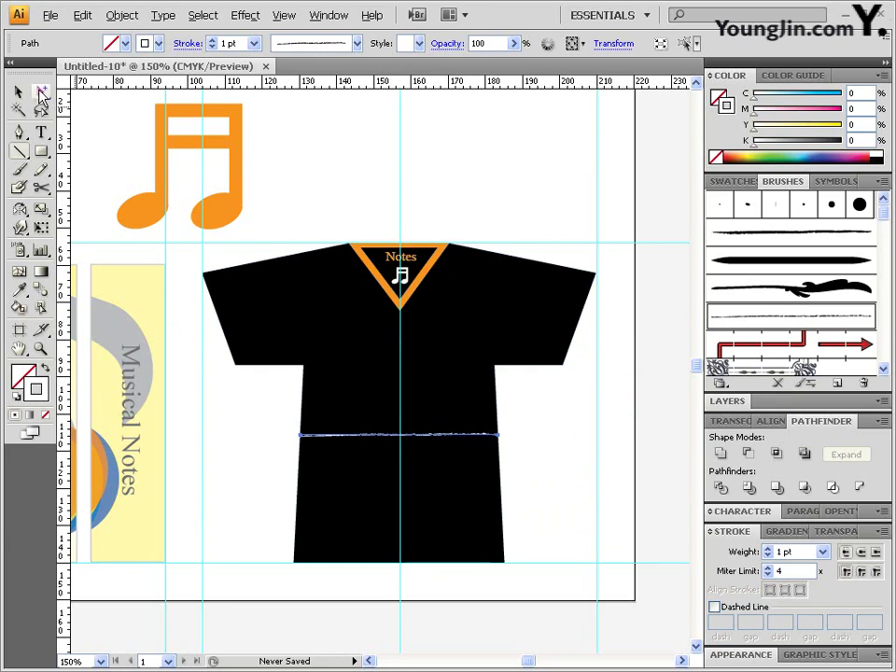
left_click(453, 442)
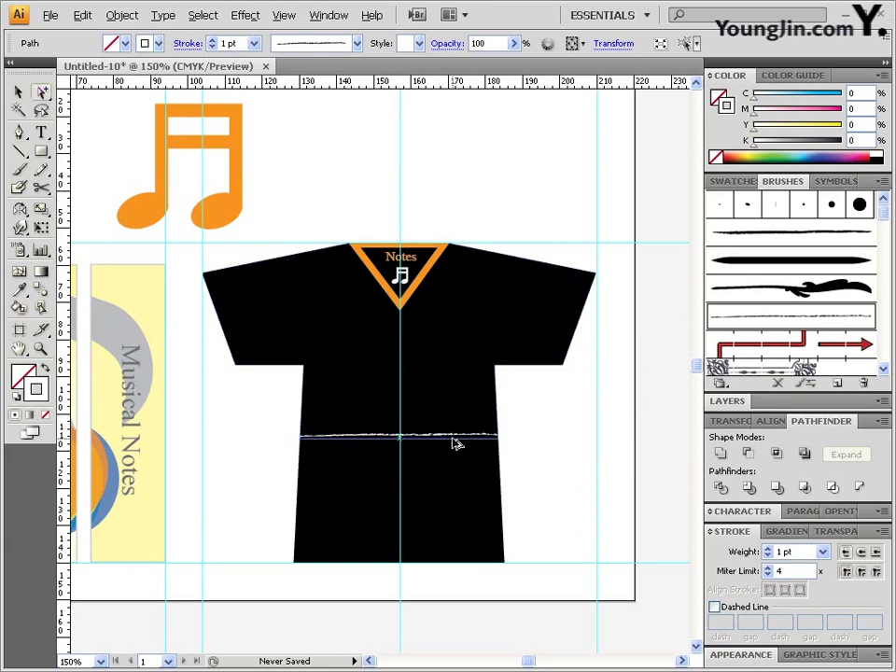
left_click_drag(453, 442, 454, 452)
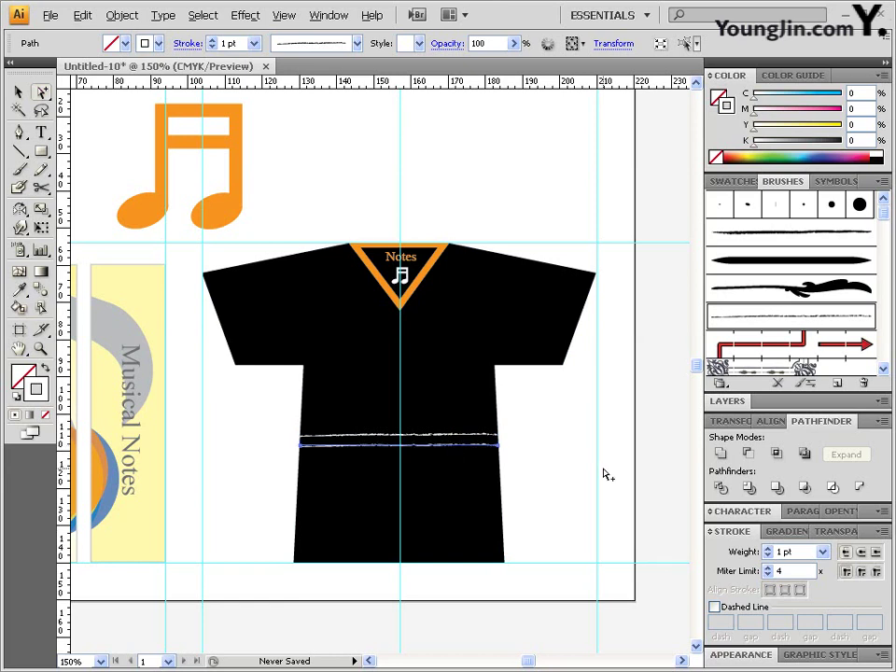
key("ctrl+d")
key("ctrl+d")
key("ctrl+d")
left_click(599, 467)
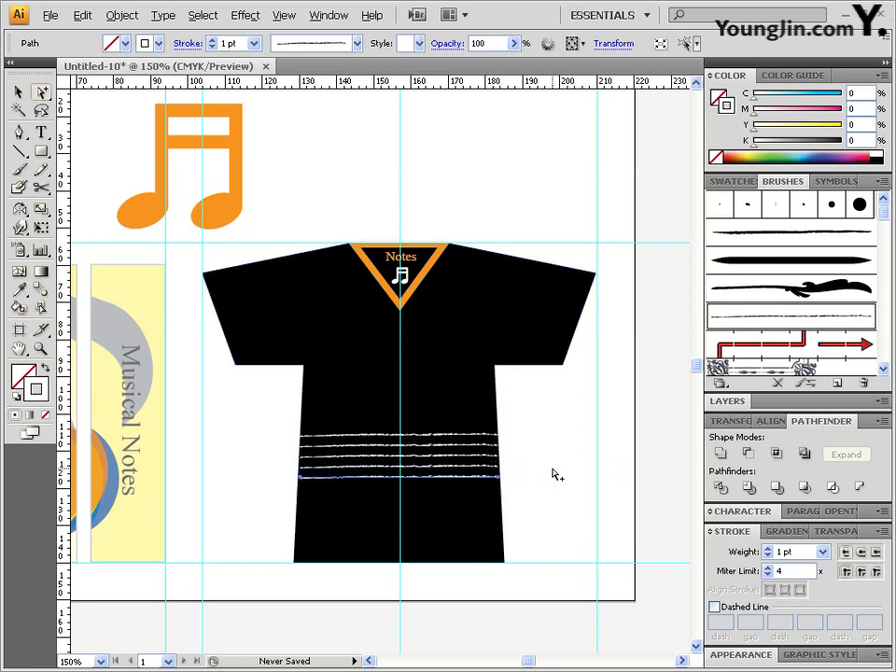
left_click(523, 478)
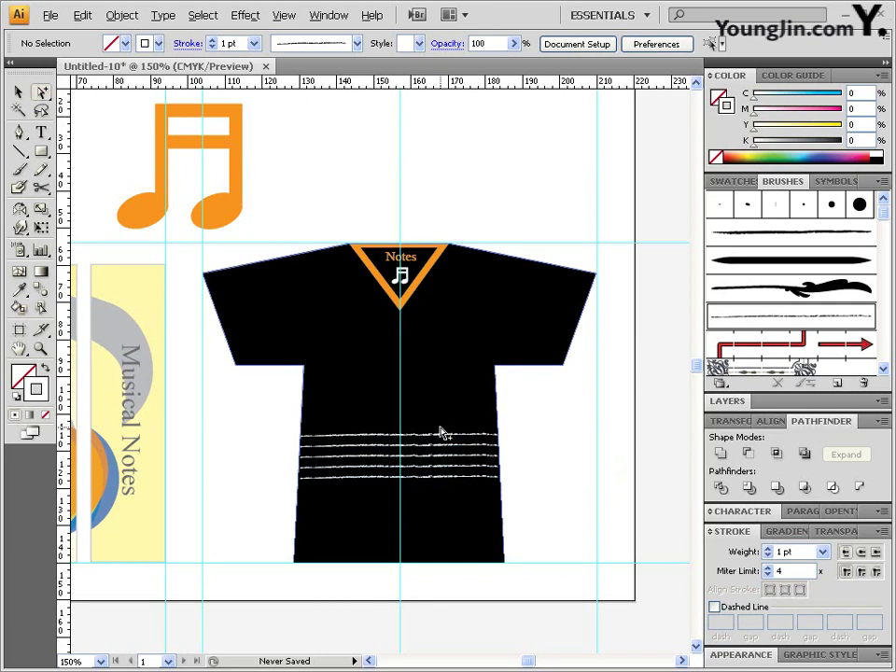
Step: Adjust the end anchor points of the staff lines so they meet the T-shirt's slanted side edges
left_click_drag(238, 372, 560, 524)
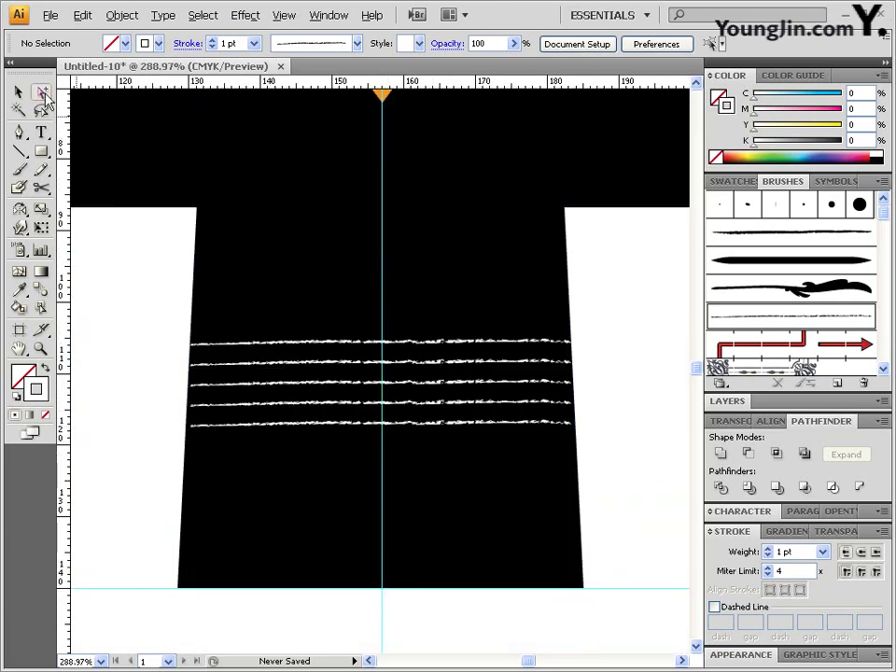
left_click_drag(41, 92, 73, 92)
left_click(194, 368)
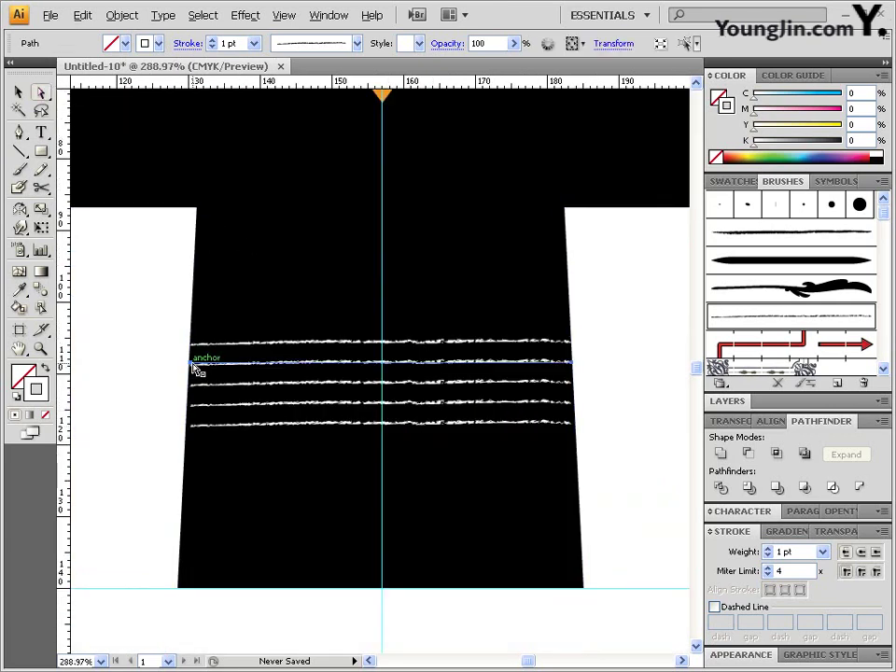
left_click(192, 384)
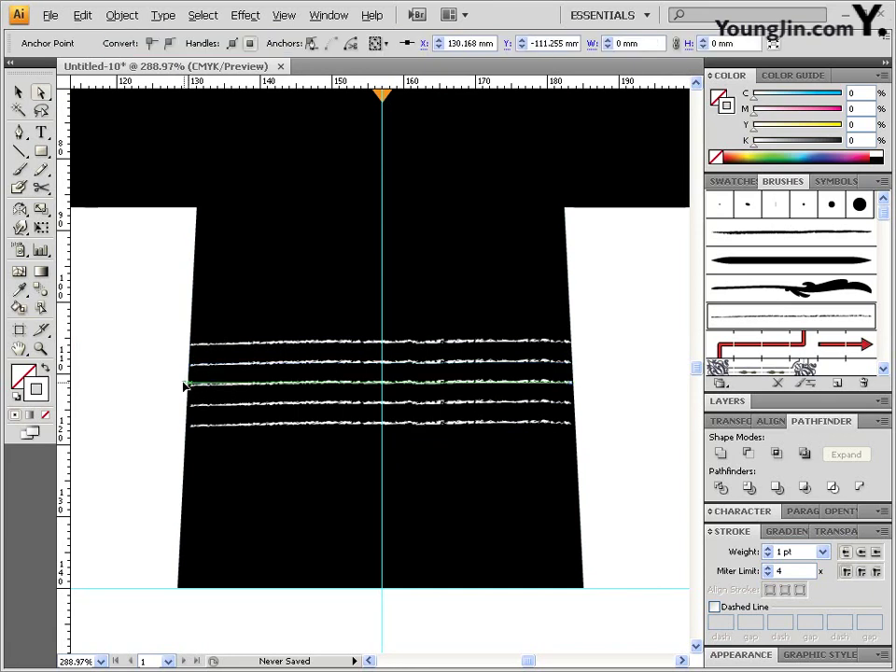
left_click(616, 409)
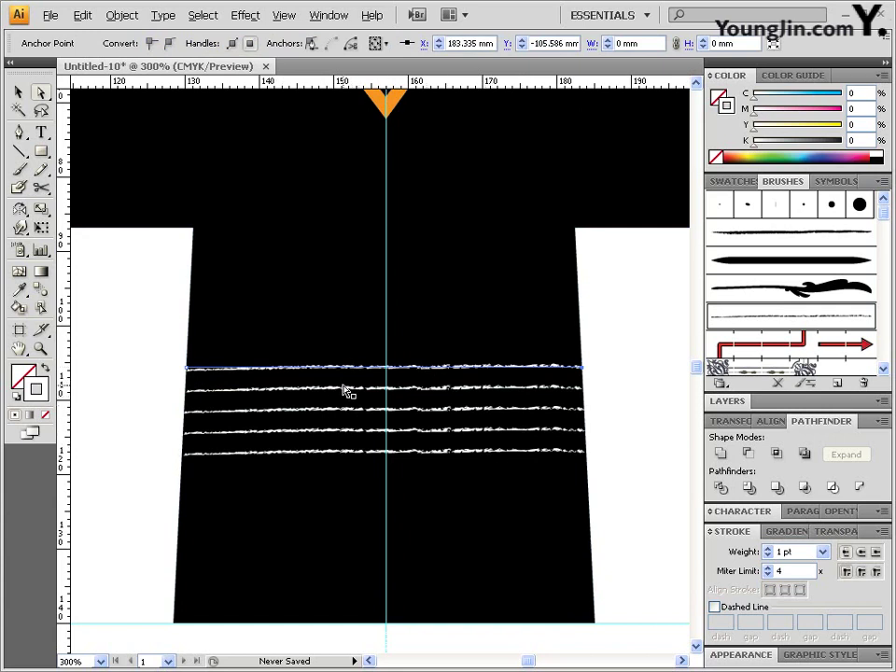
left_click(620, 366)
left_click(477, 364, "ctrl+alt")
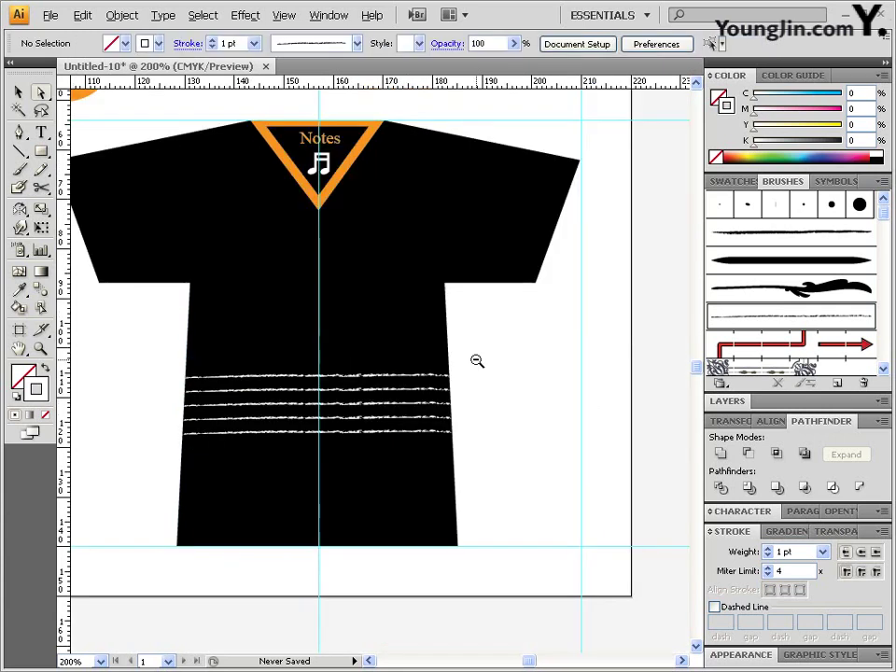
Step: Copy the grey music note with colored circles from the upper part of the layout and paste it over the T-shirt's staff lines
left_click_drag(380, 332, 448, 354)
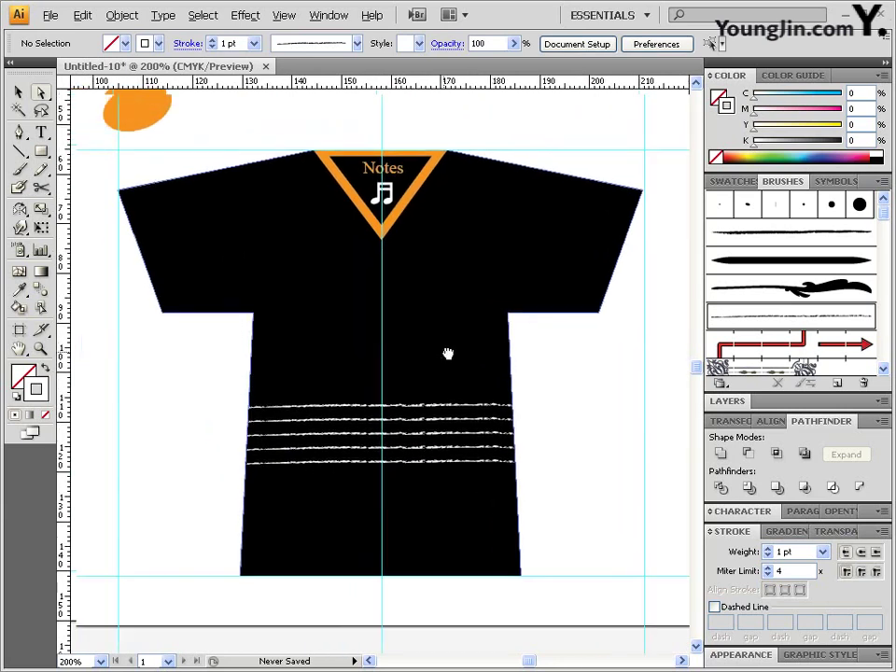
left_click_drag(182, 190, 347, 340)
left_click_drag(87, 222, 348, 286)
left_click_drag(115, 120, 346, 372)
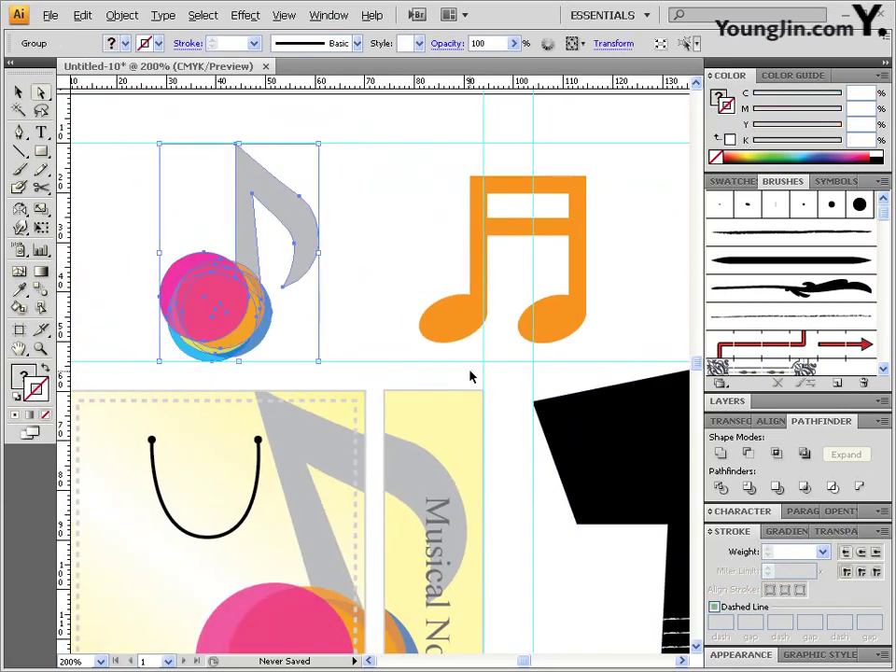
left_click_drag(586, 456, 349, 318)
key("ctrl+v")
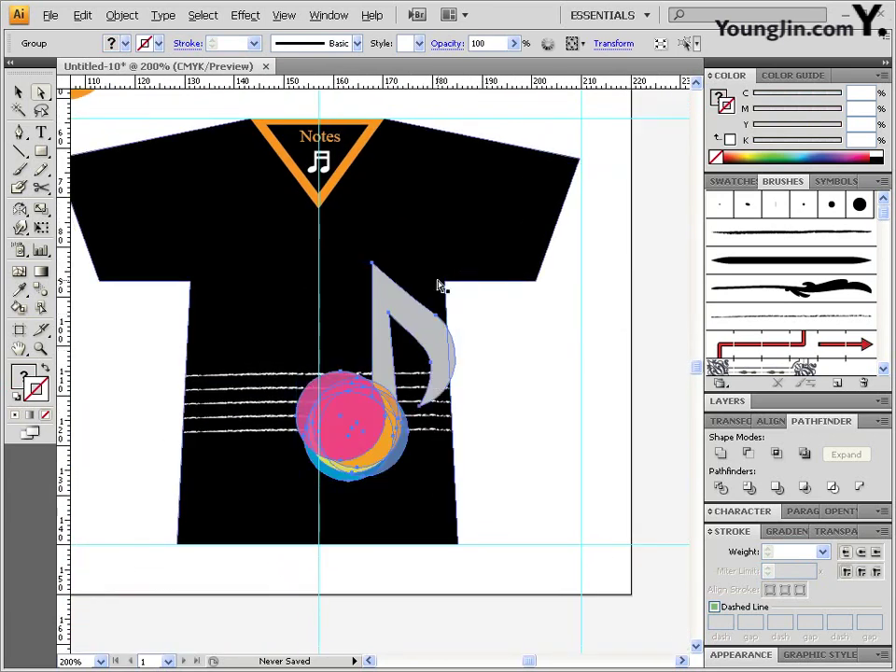
Step: Scale down and tilt the pasted note on the left of the staff lines, and add a smaller copy tilted the opposite way on the right
left_click(18, 93)
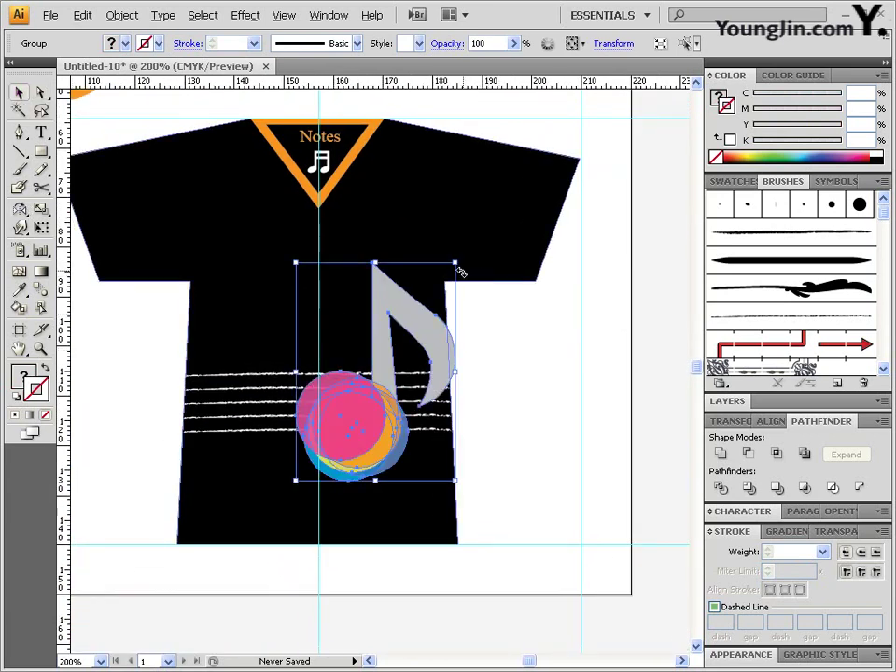
left_click_drag(455, 262, 304, 331)
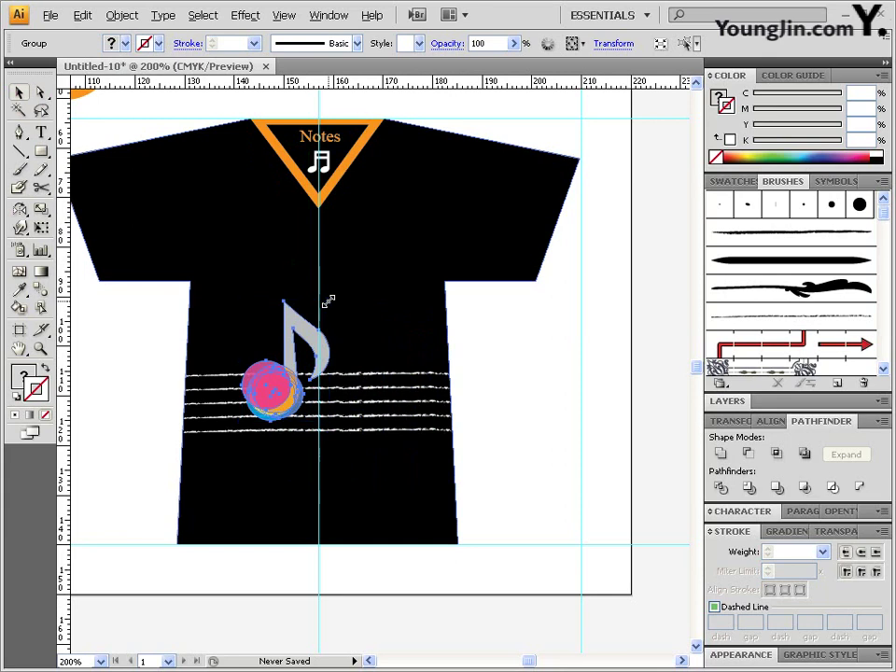
left_click_drag(288, 297, 408, 325)
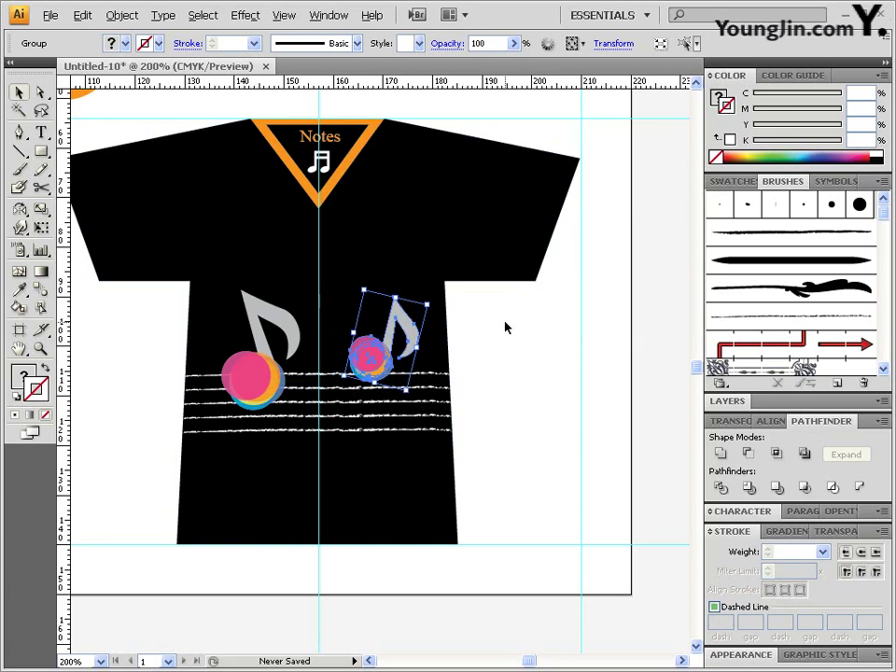
left_click(534, 356)
Step: Open the Drop Shadow effect for the black T-shirt shape and turn on its preview
left_click_drag(502, 470, 519, 349)
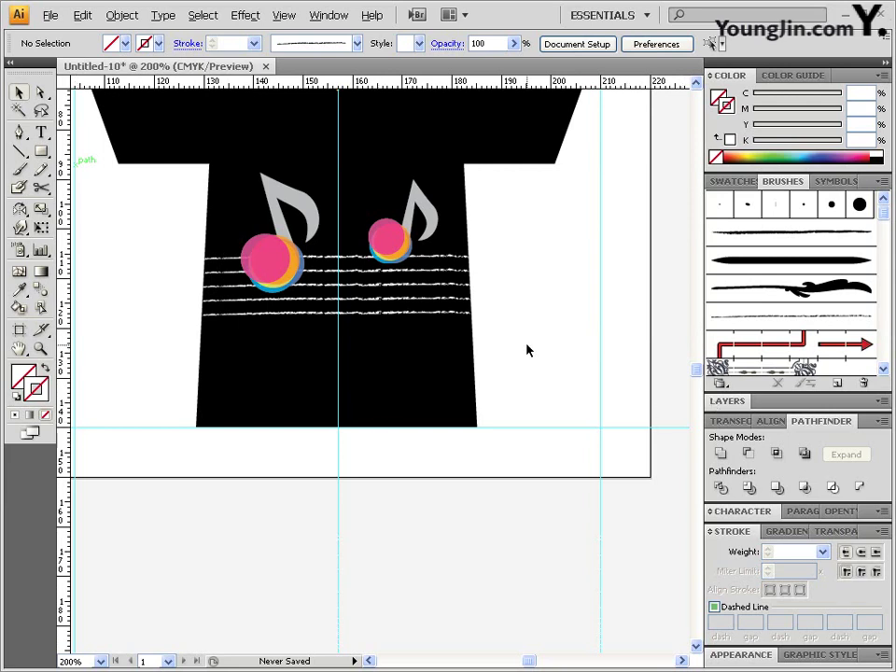
left_click(414, 378)
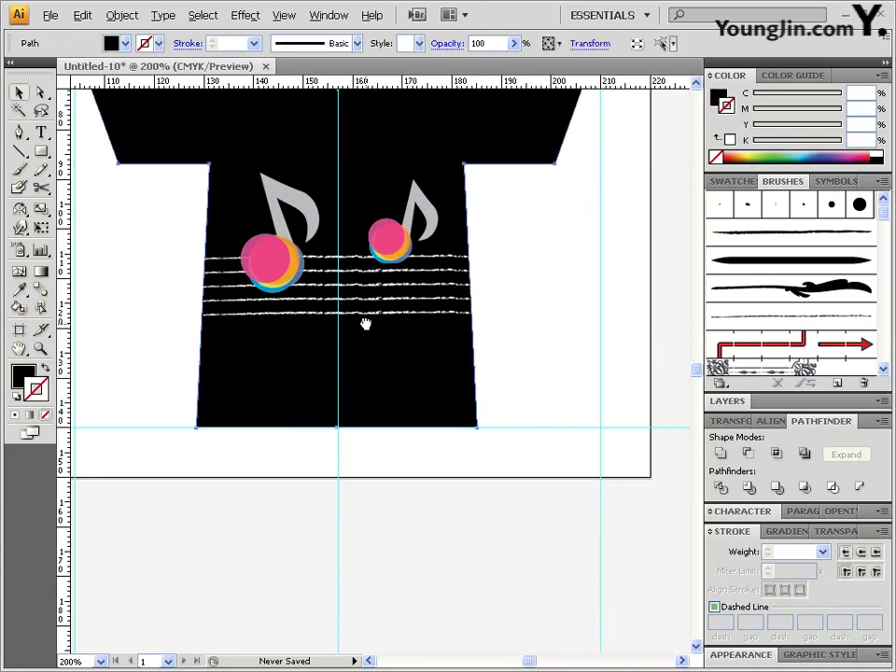
left_click_drag(365, 323, 400, 430)
left_click(246, 16)
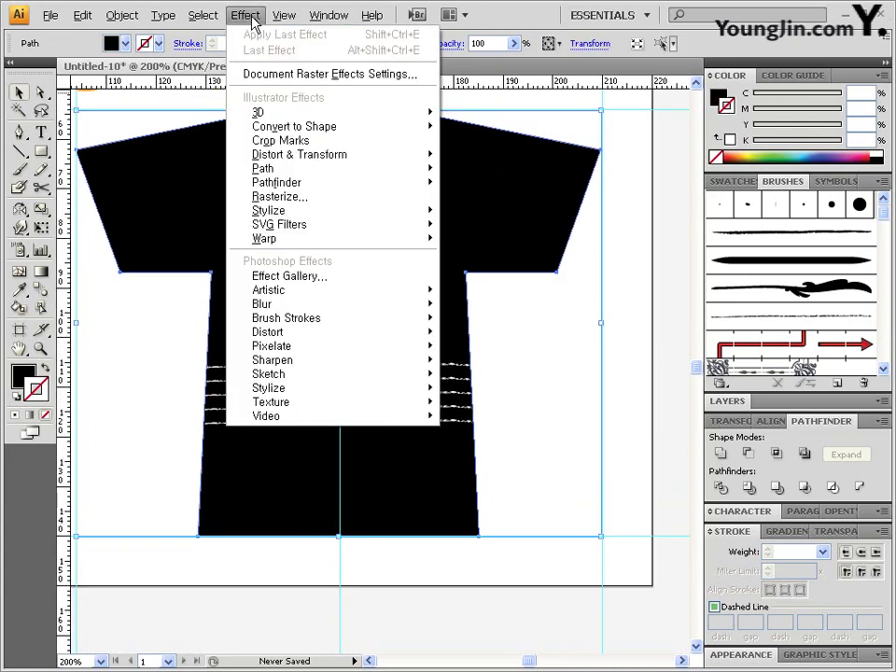
mouse_move(285, 211)
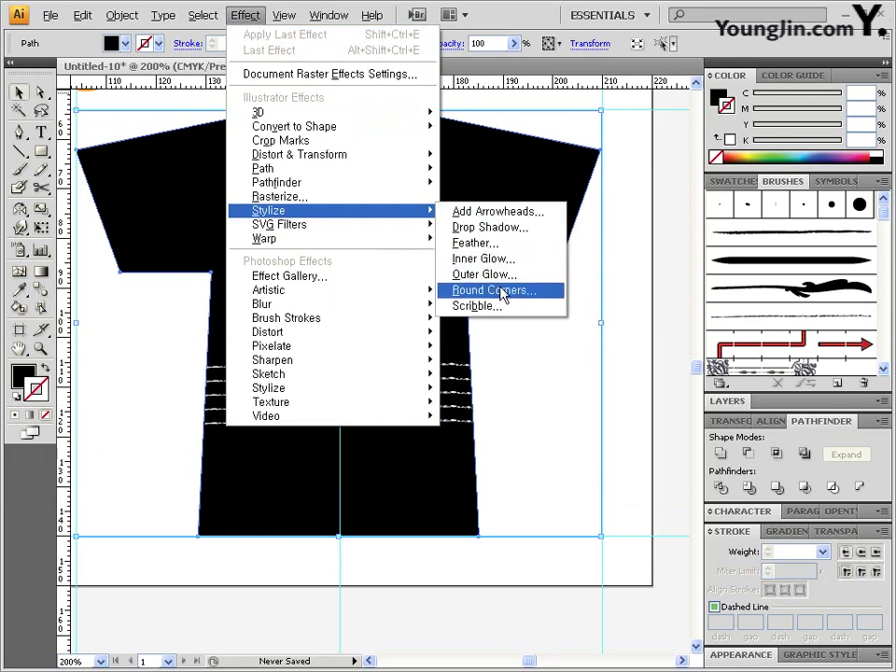
left_click(459, 228)
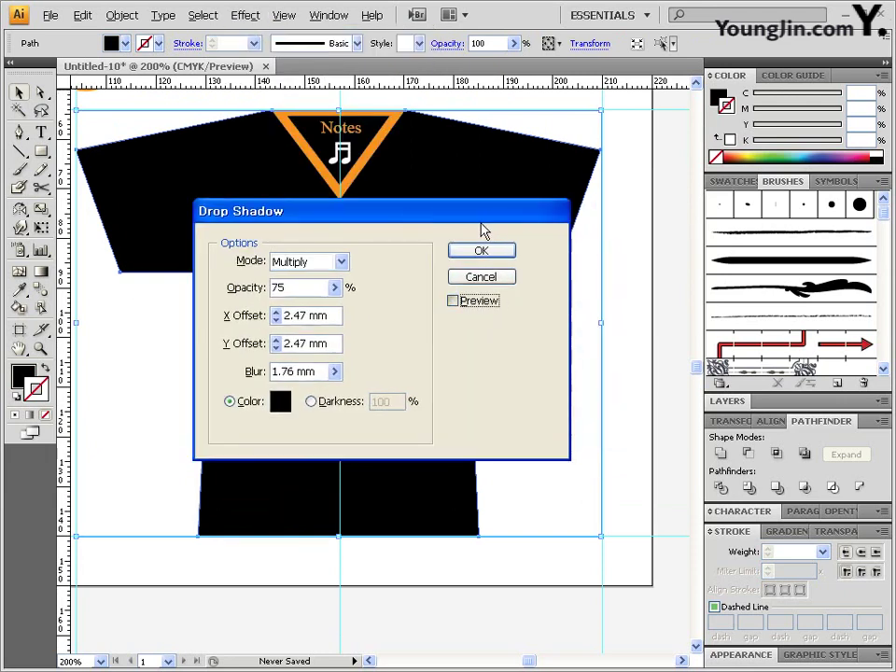
left_click(454, 300)
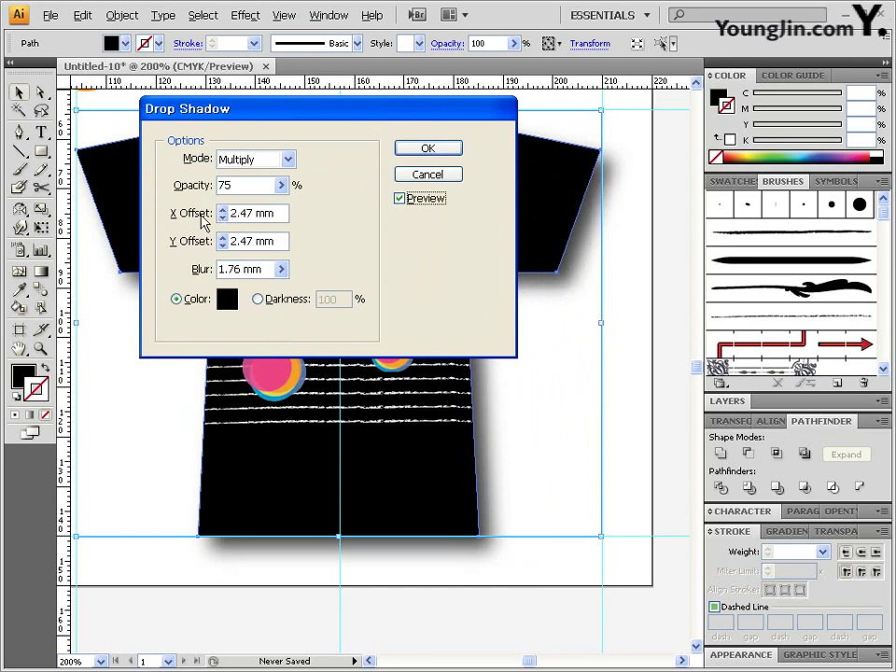
Step: Apply the T-shirt's drop shadow with 1.2 mm X and Y offsets, 1.2 mm blur and 30% opacity, leaving the shirt deselected
double_click(249, 213)
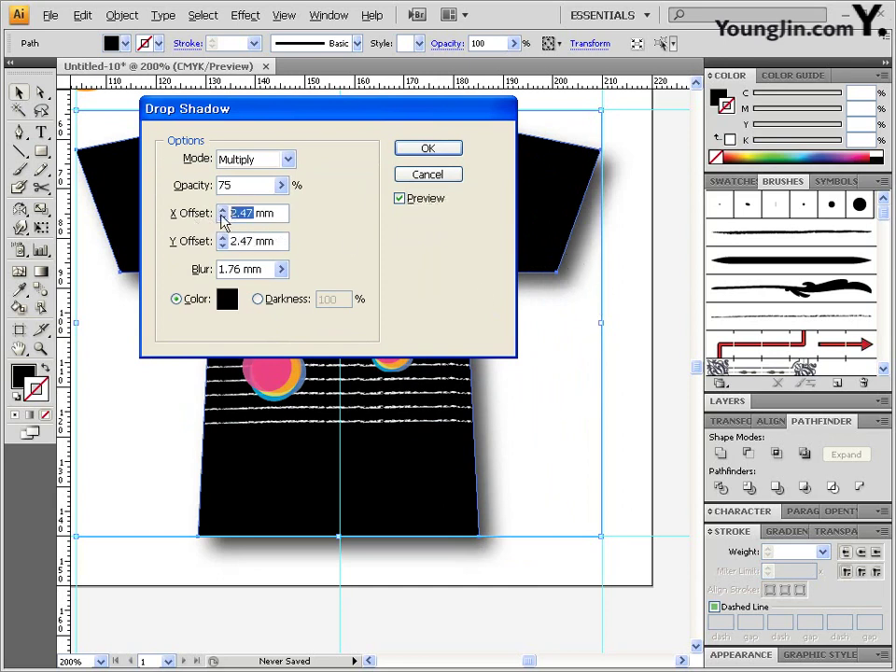
type("1.2")
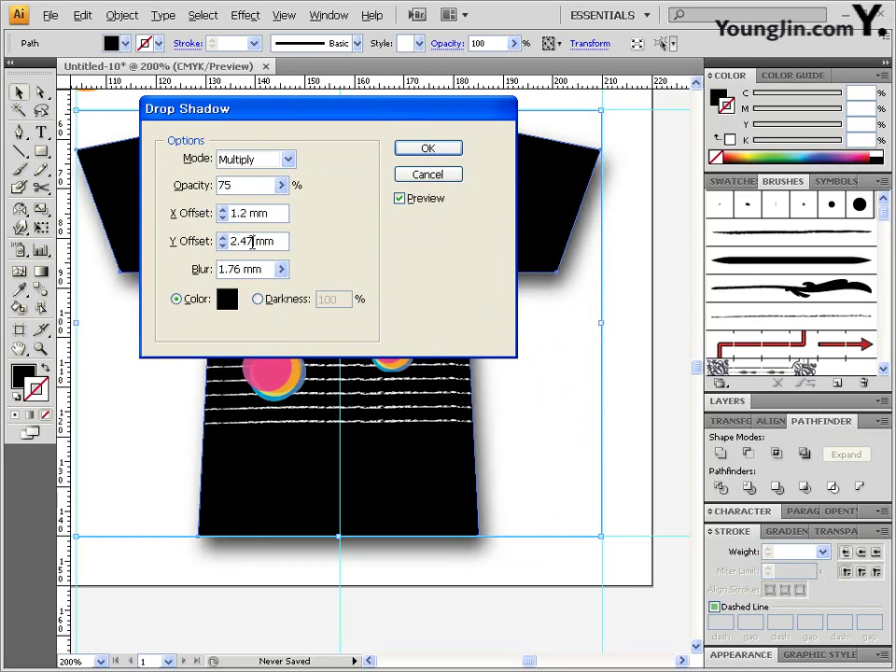
double_click(239, 241)
type("1.2")
double_click(232, 269)
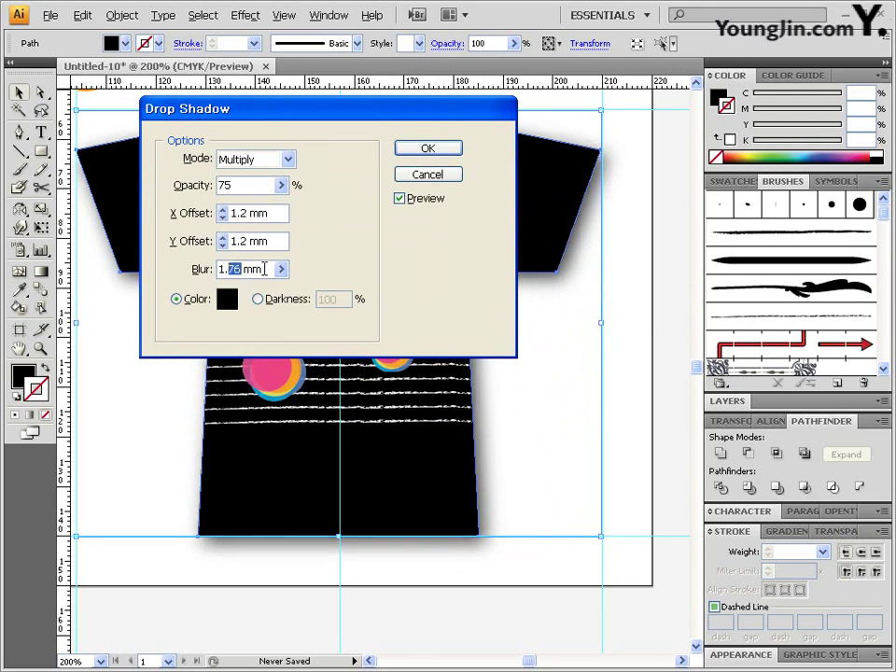
type("2")
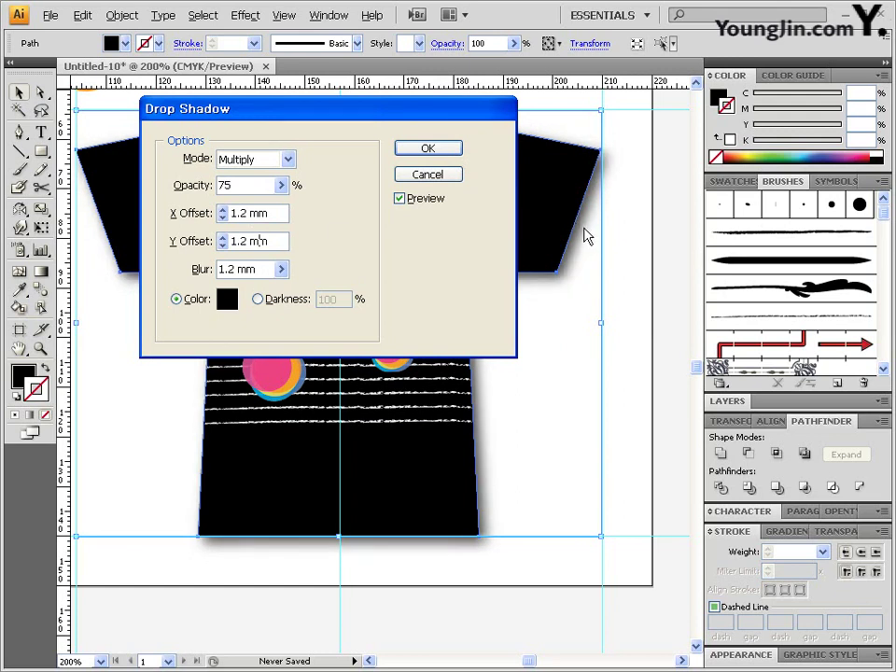
left_click(178, 188)
type("30")
left_click(438, 155)
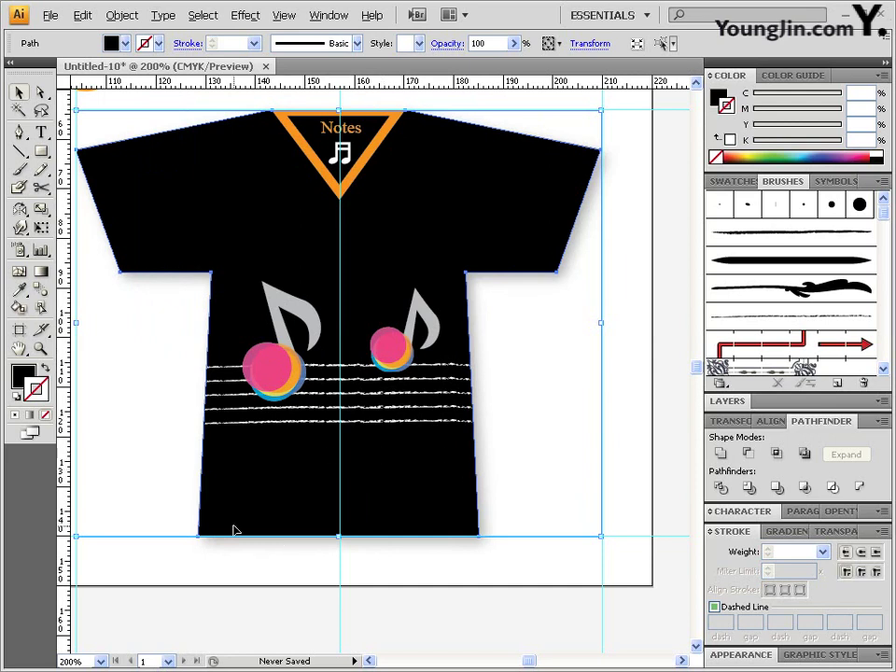
left_click(532, 366)
Step: Draw a rectangle about 47 x 41 mm around the orange double music note, with no fill and no stroke
left_click_drag(336, 289, 411, 376)
left_click_drag(398, 375, 423, 438)
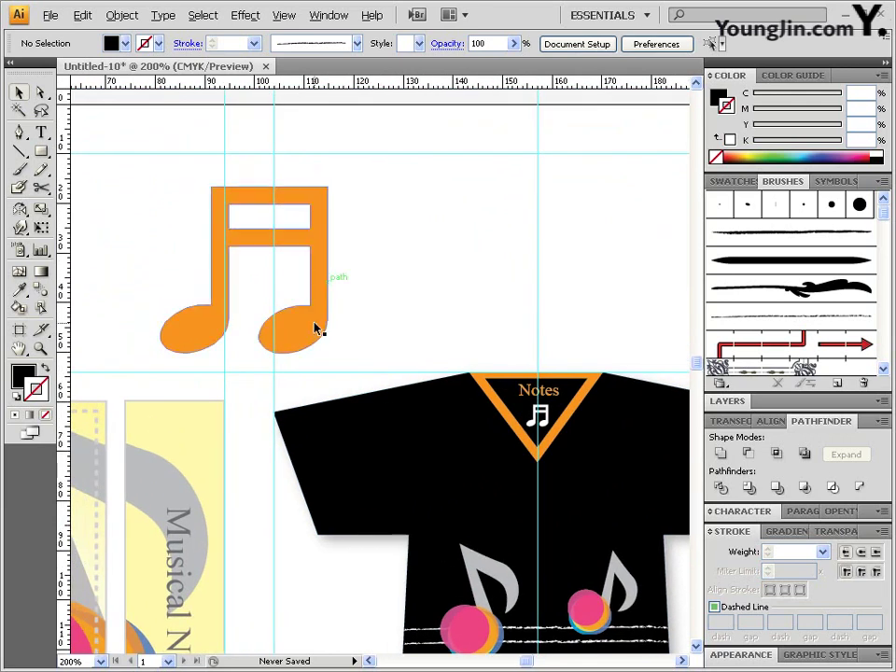
left_click_drag(364, 239, 379, 238)
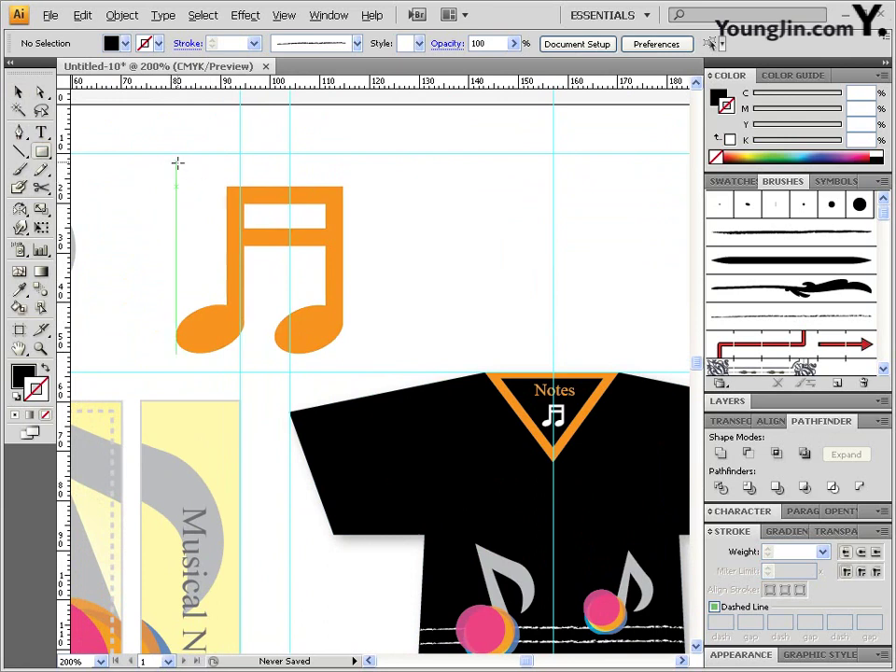
left_click_drag(148, 162, 381, 367)
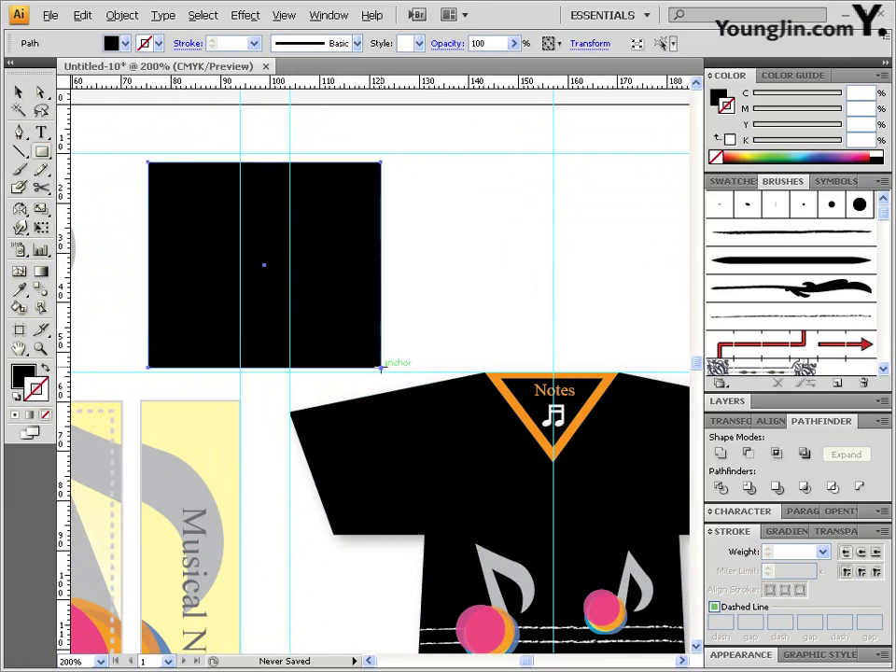
left_click(43, 371)
key("slash")
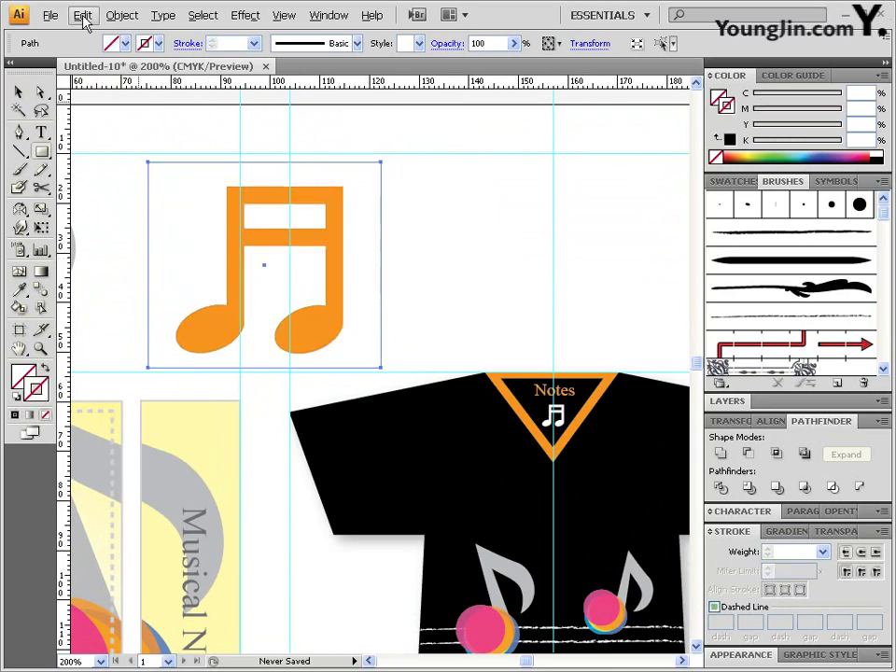
Step: Send the unfilled rectangle around the orange note to the back
left_click(121, 15)
mouse_move(165, 53)
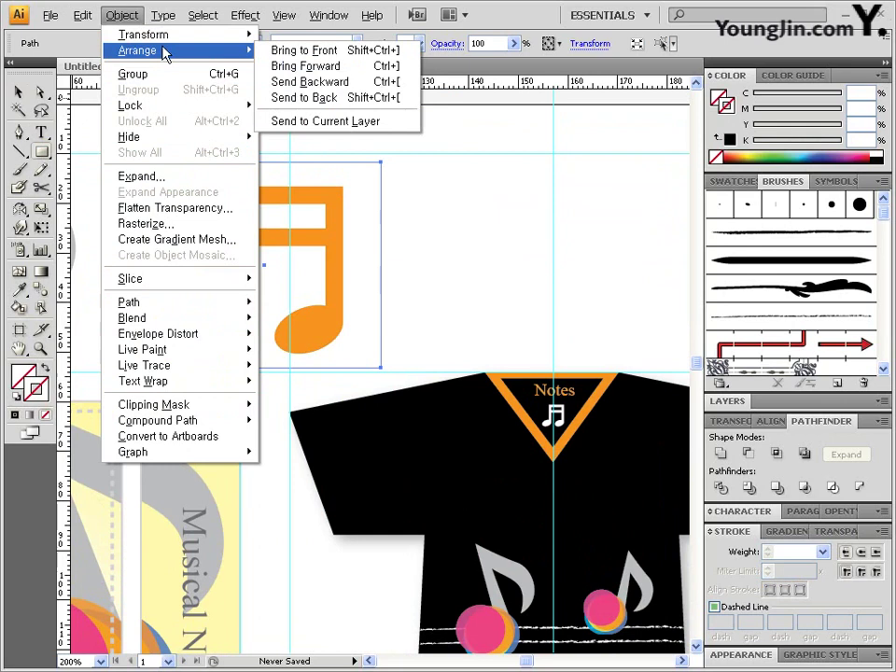
left_click(351, 99)
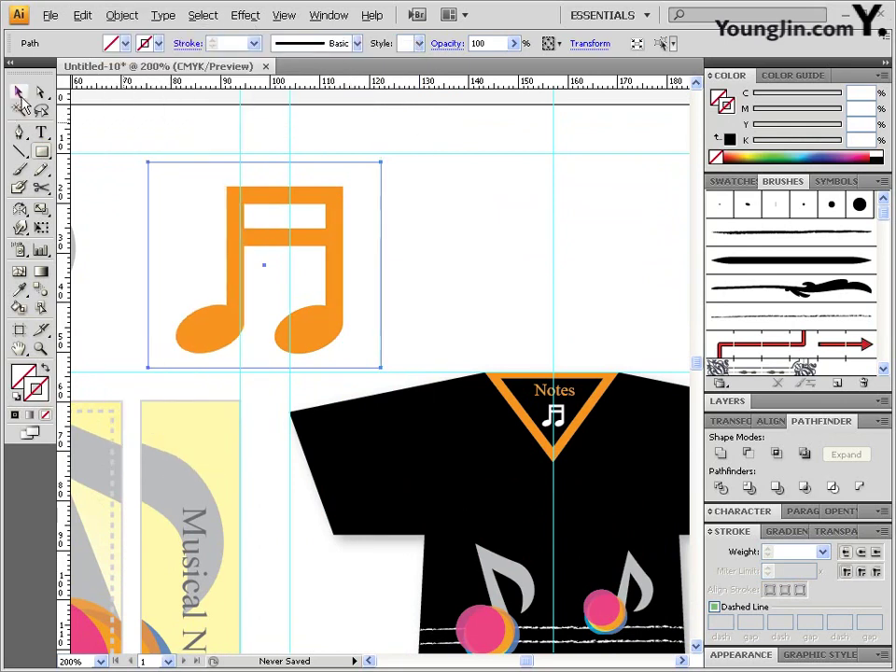
left_click(18, 92)
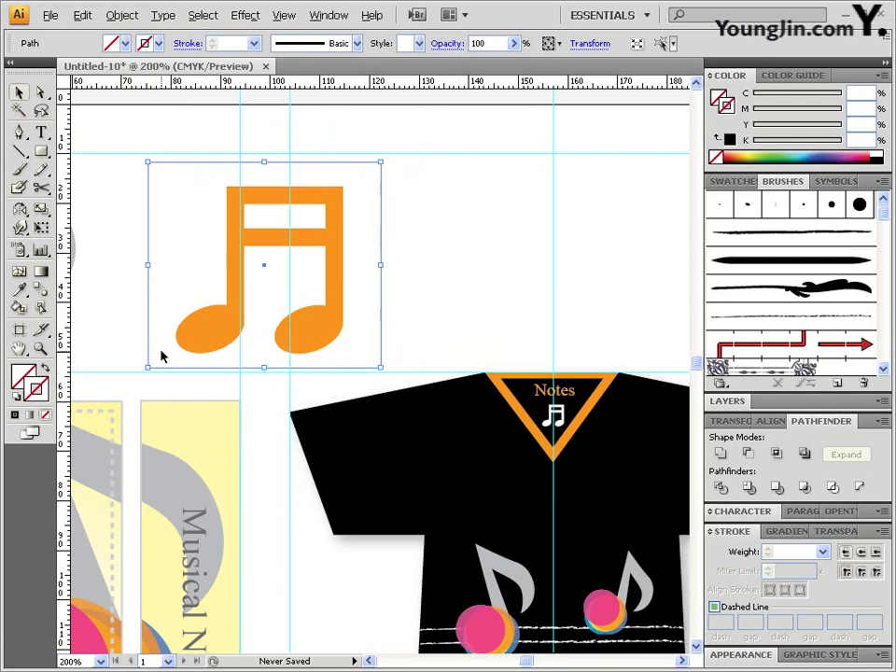
Step: Define the orange note and its surrounding rectangle as a pattern swatch named "음표", leaving nothing selected
left_click_drag(132, 144, 396, 344)
left_click(82, 15)
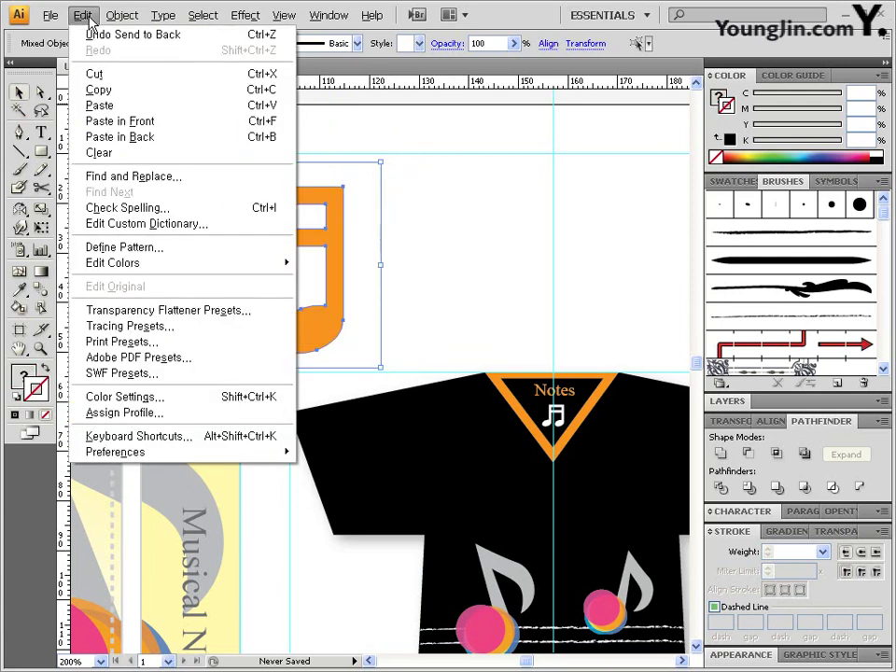
left_click(121, 247)
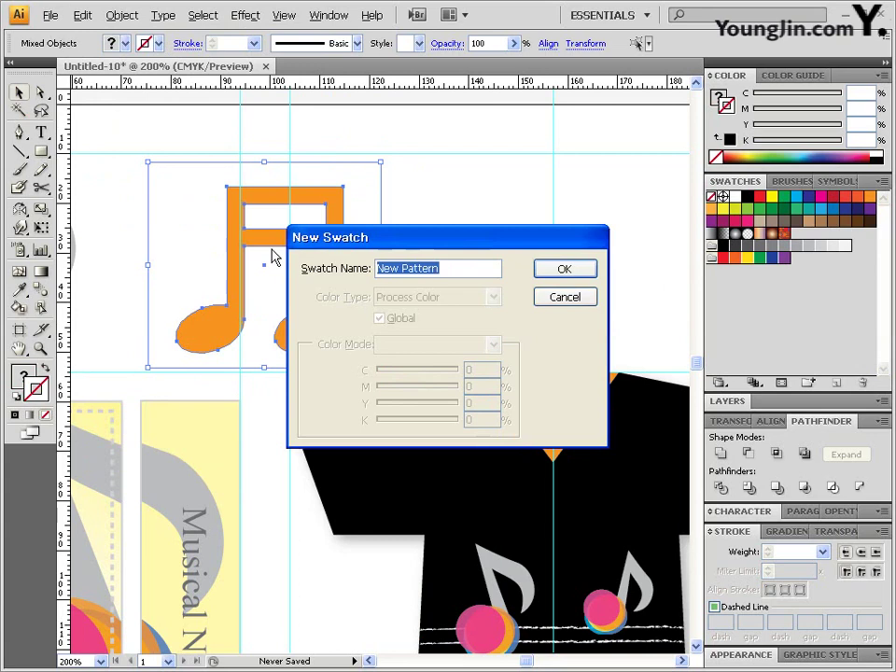
type("dm")
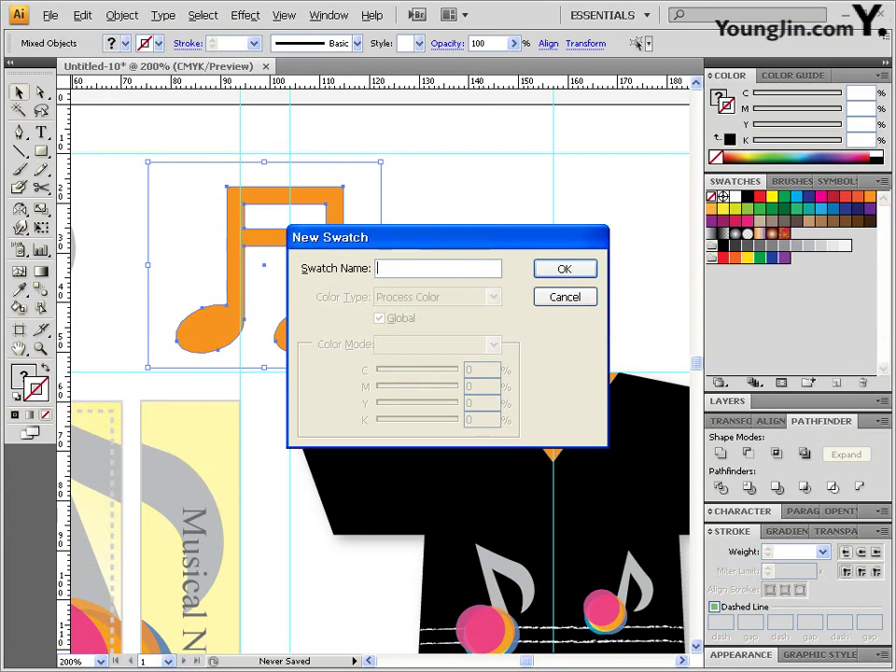
type("av")
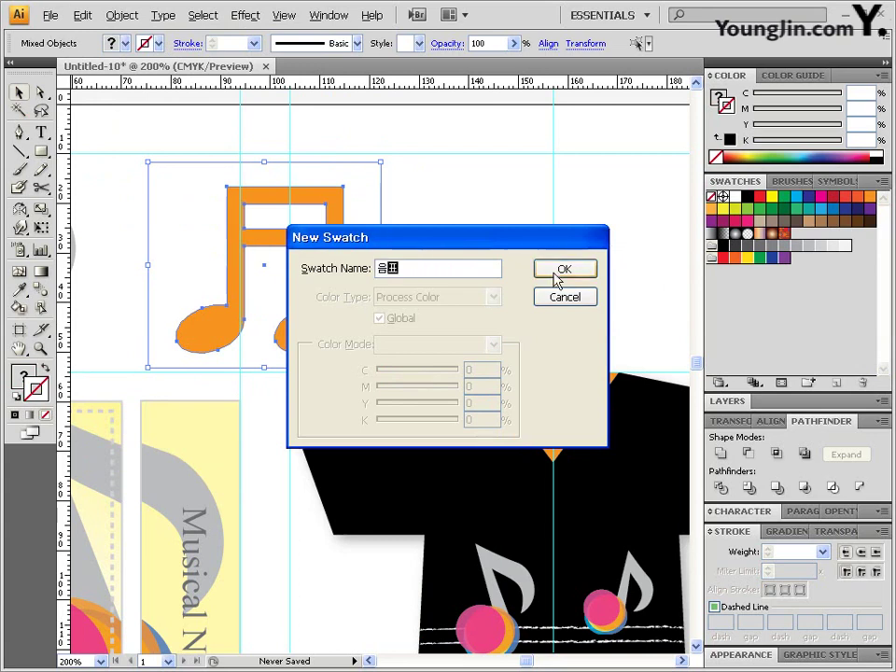
left_click(563, 271)
left_click(476, 306)
left_click_drag(428, 283, 380, 254)
left_click(420, 284)
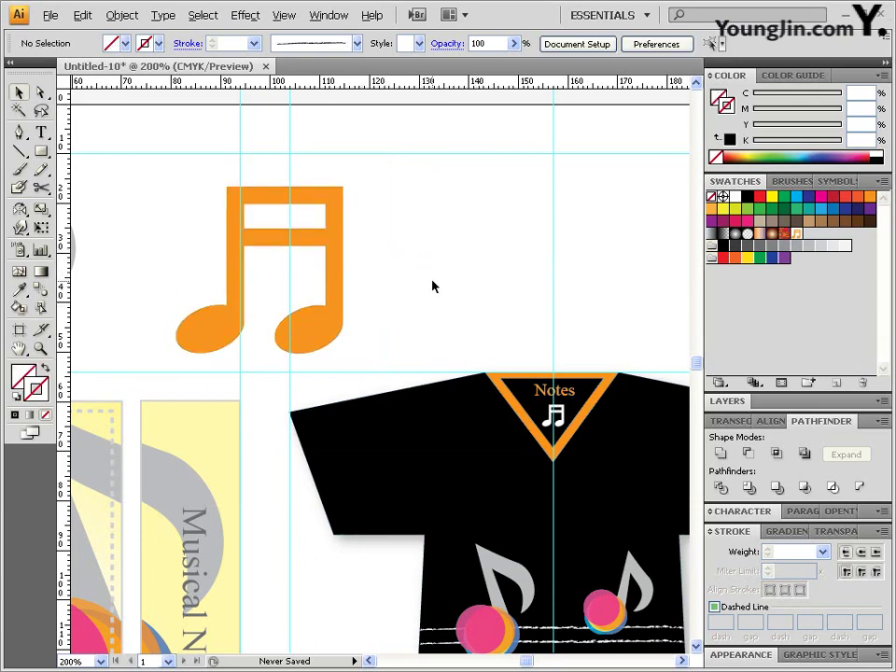
Step: Draw a closed band about 12 mm high along the T-shirt's hem with the Pen tool and fill it yellow-green (C 32.55, Y 100)
left_click_drag(516, 382, 471, 339)
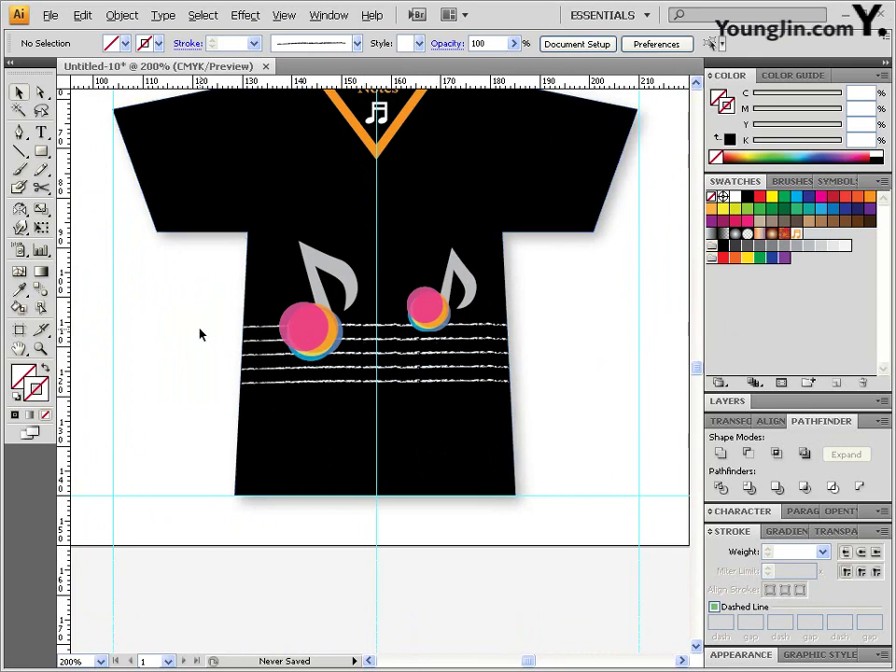
scroll(362, 439, "down", 2)
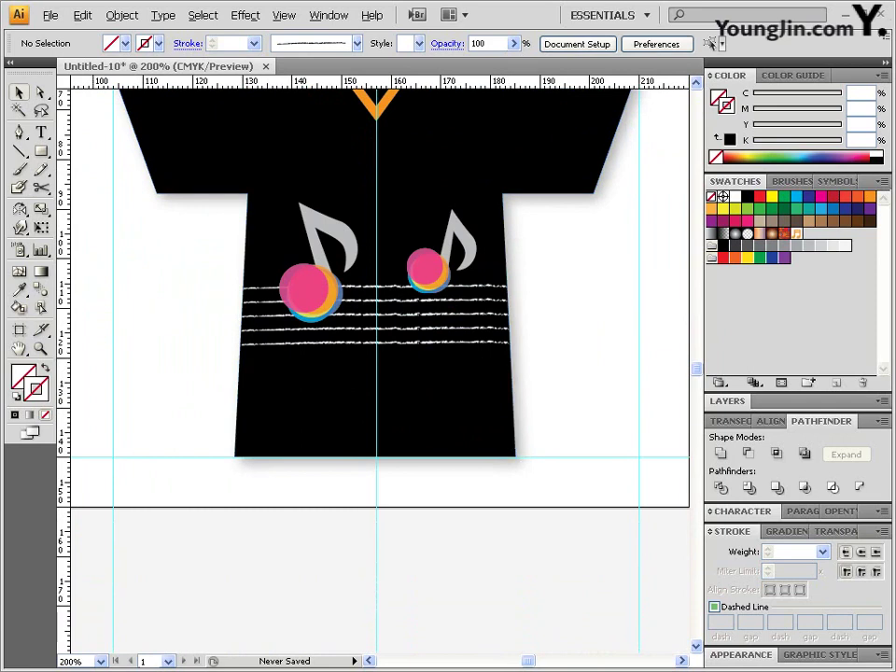
left_click(19, 132)
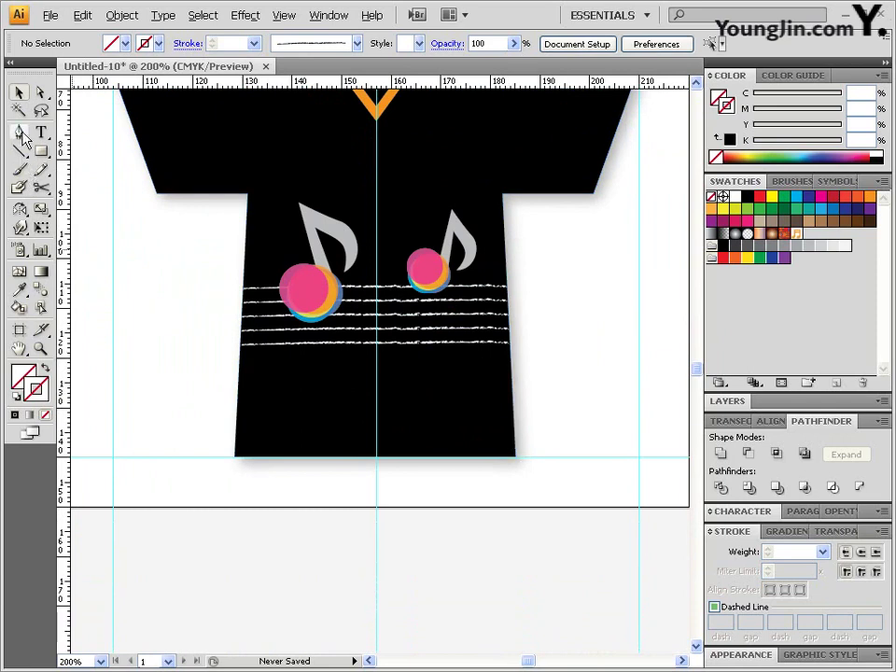
left_click(237, 397)
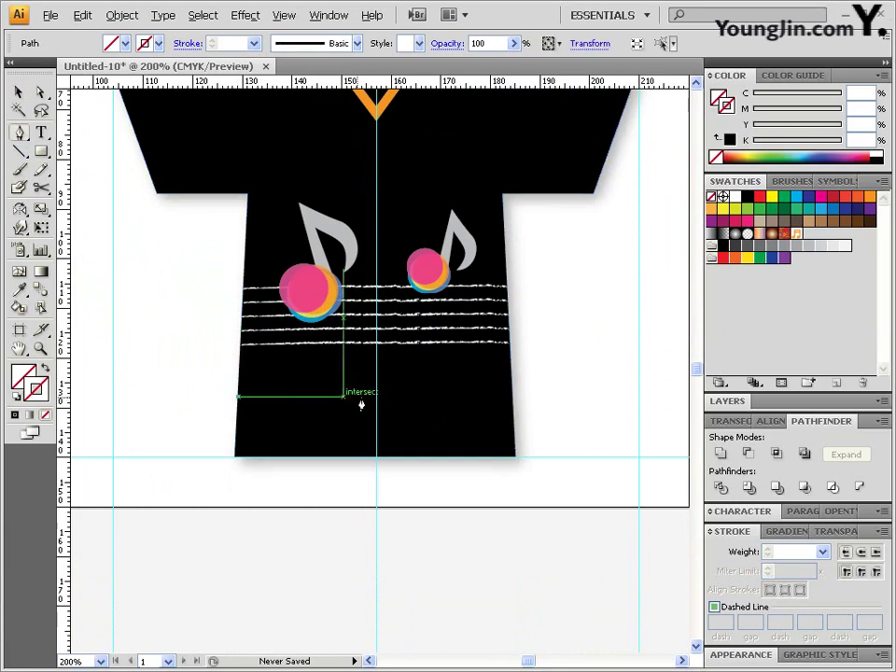
left_click(511, 398)
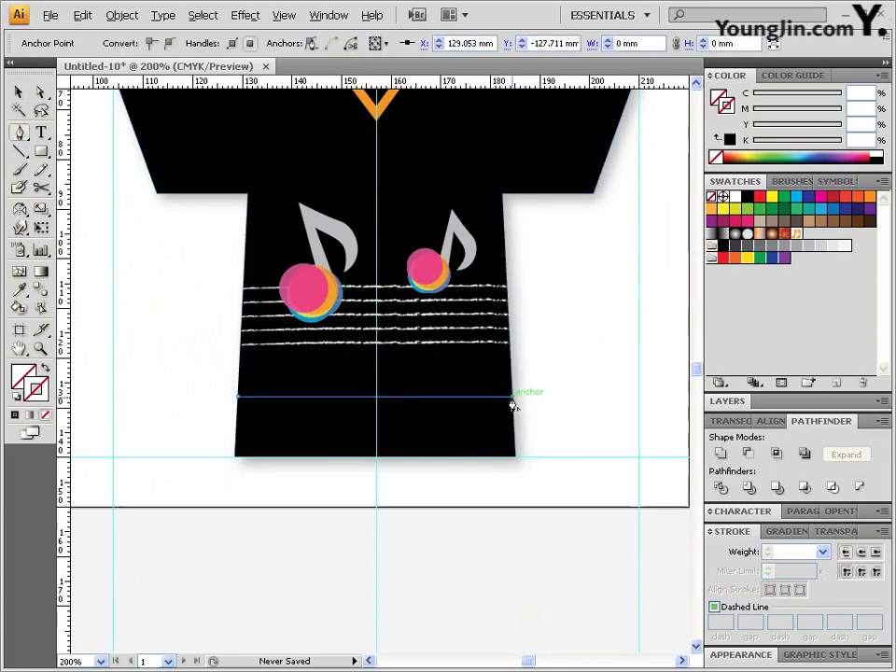
left_click(515, 458)
left_click(234, 457)
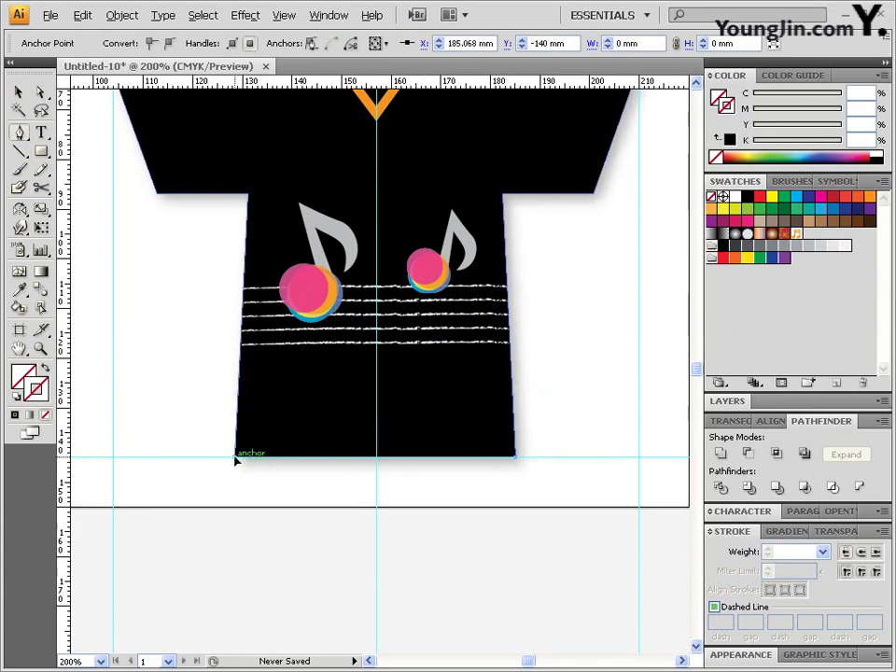
left_click(238, 399)
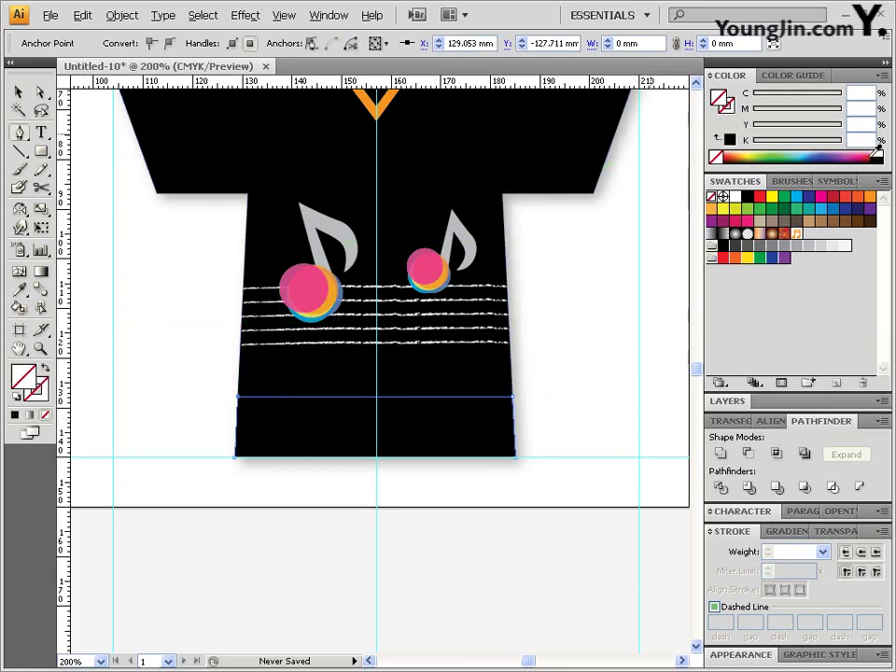
left_click(760, 157)
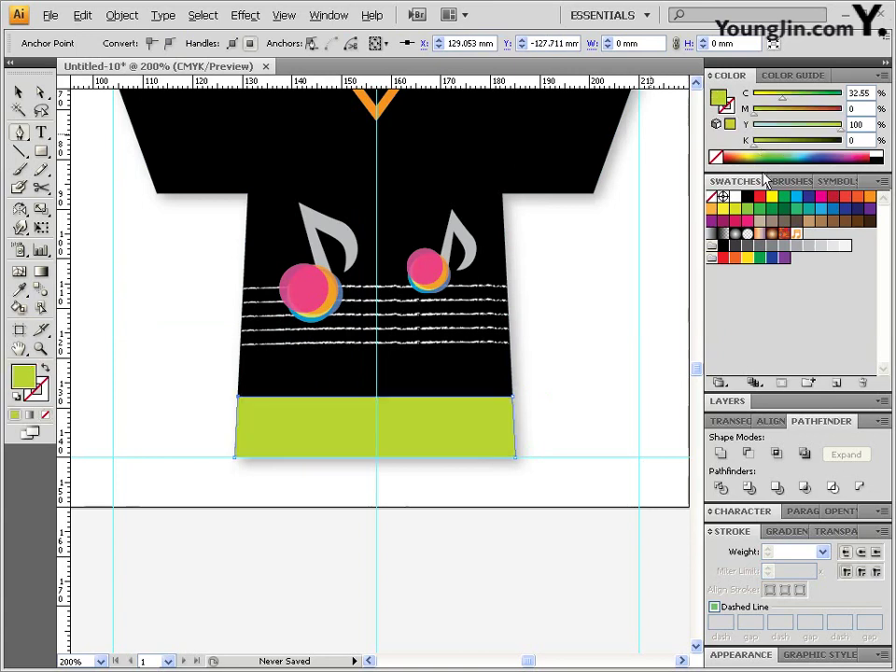
Step: Raise both upper corners of the green hem band by about 2 mm along the shirt's sides, keeping its upper edge level
left_click(41, 91)
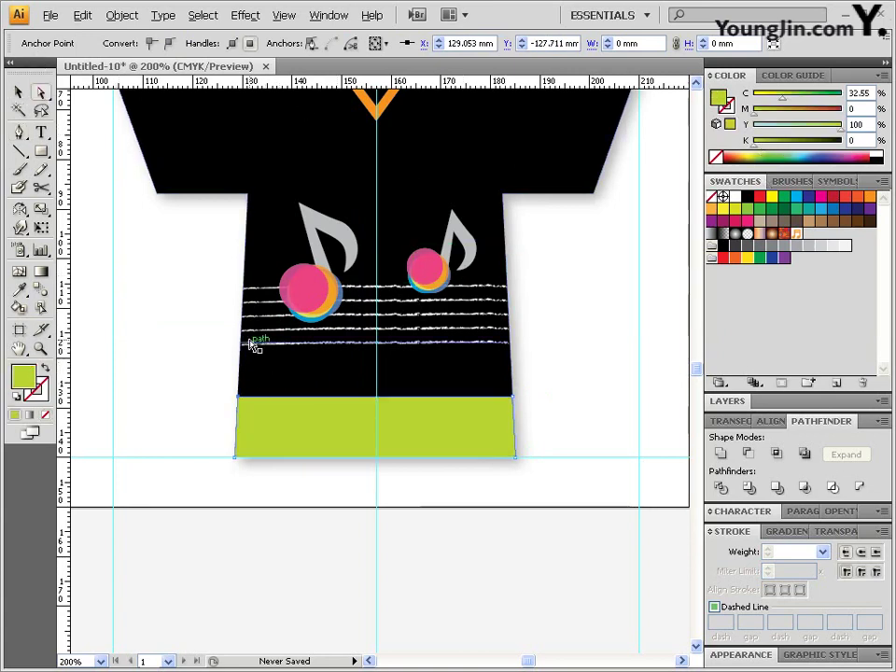
left_click(563, 403)
mouse_move(512, 399)
left_mouse_down()
mouse_move(520, 383)
mouse_move(512, 386)
left_mouse_up()
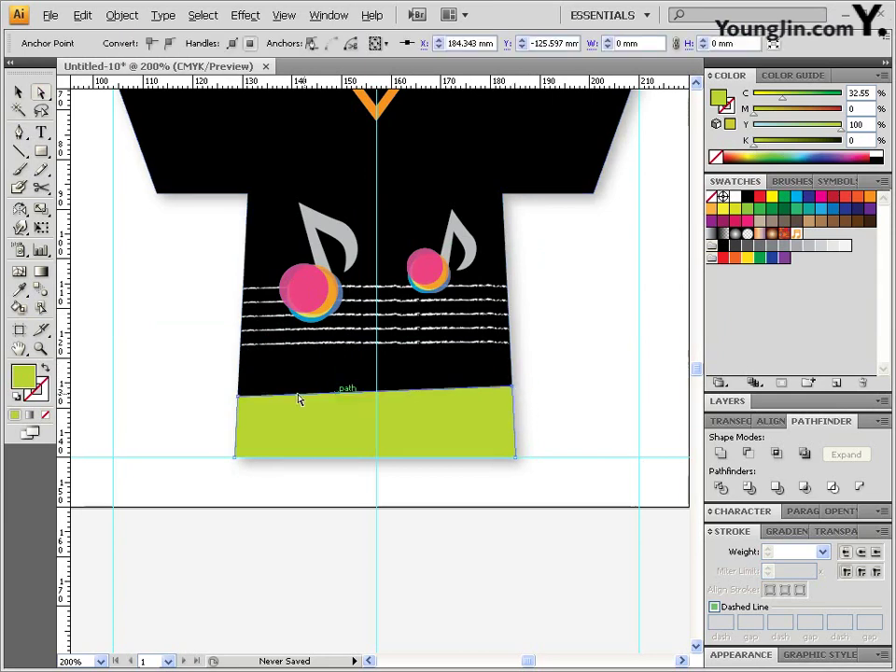
left_click_drag(239, 390, 239, 384)
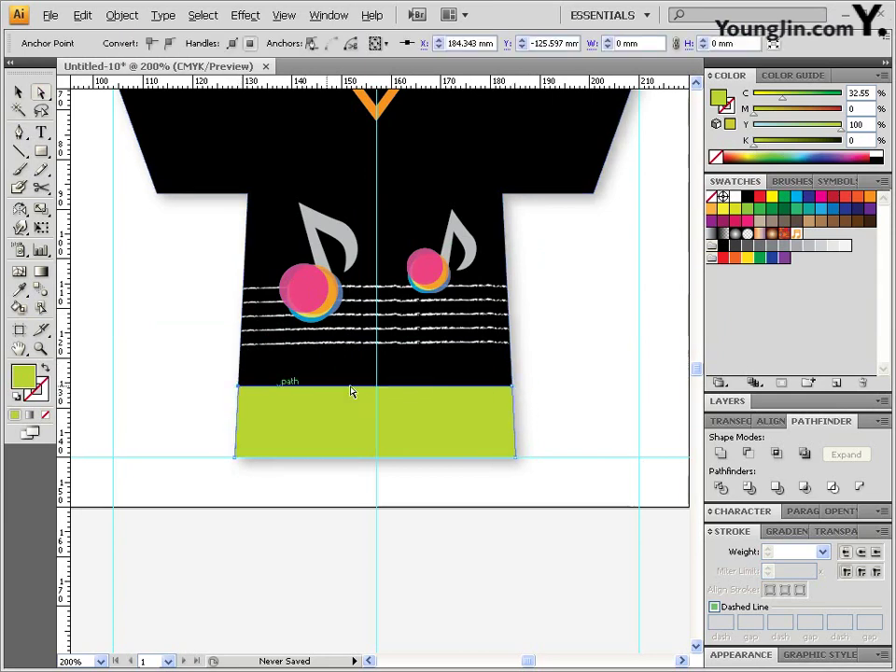
left_click(577, 364)
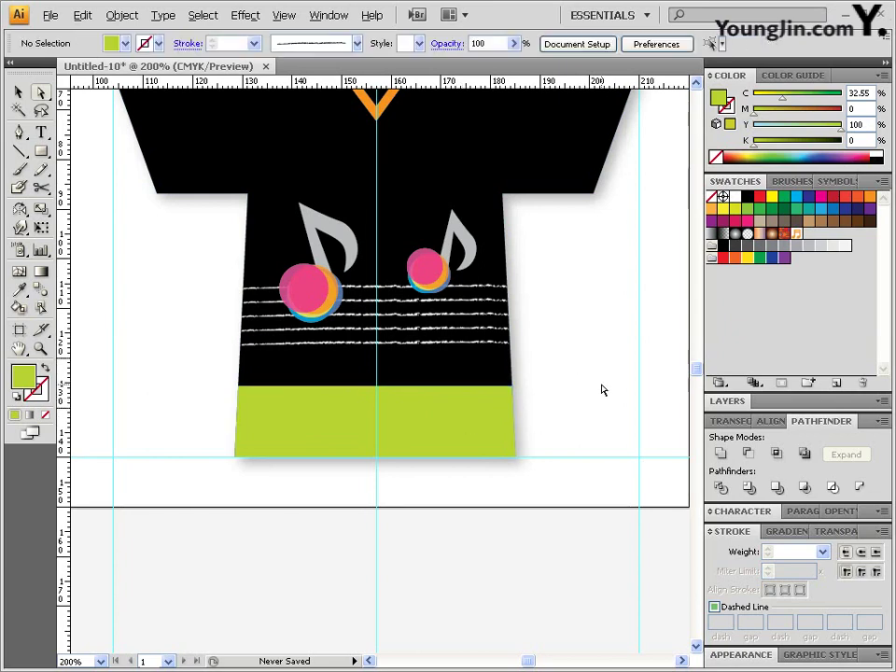
Step: Fill the green hem band of the T-shirt with the "음표" note pattern swatch
left_click(439, 437)
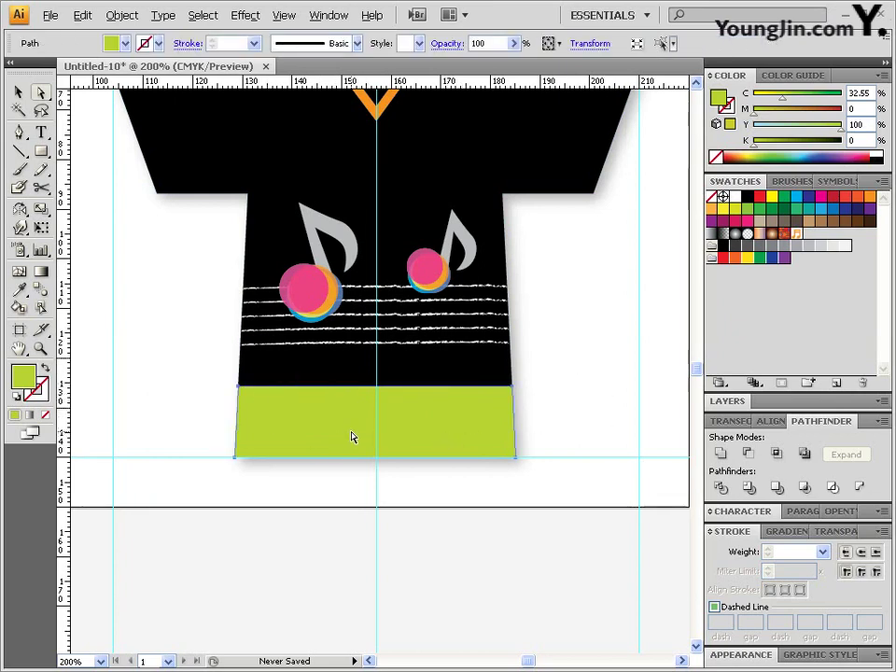
left_click(795, 235)
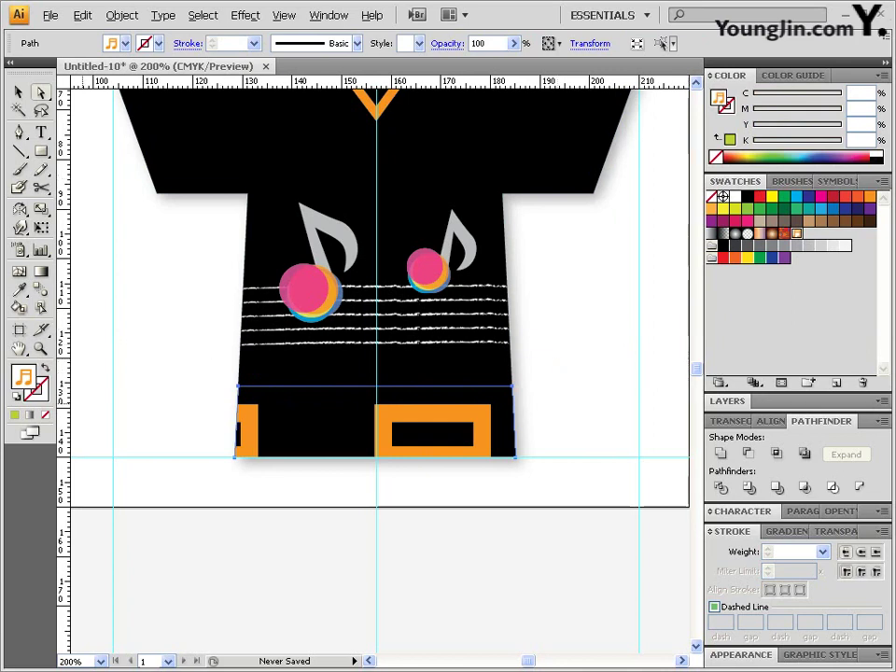
Step: Scale only the pattern inside the hem band uniformly to 9%, excluding the object itself, and compare it with the preview
double_click(41, 210)
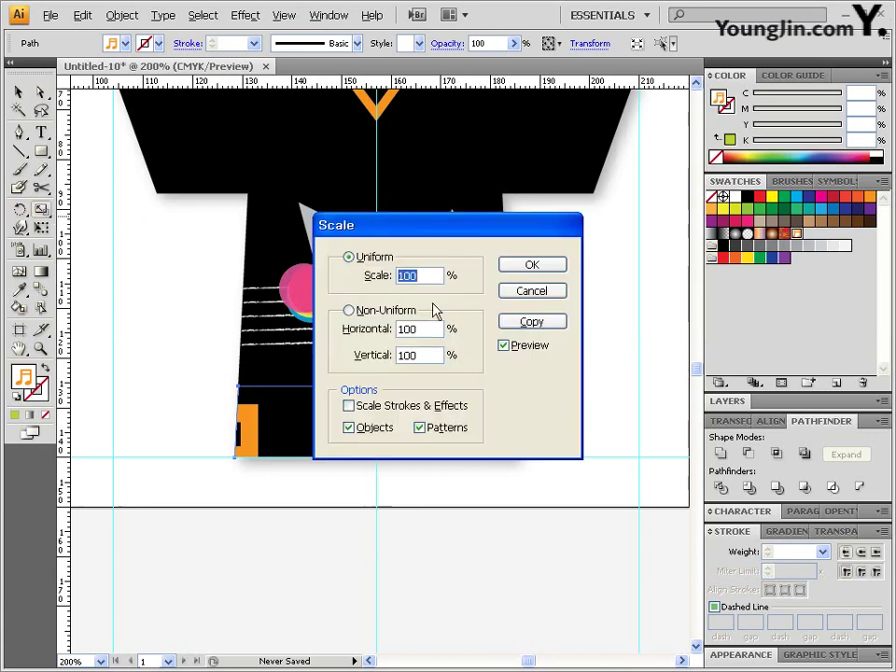
type("10")
left_click_drag(480, 230, 592, 205)
left_click(631, 321)
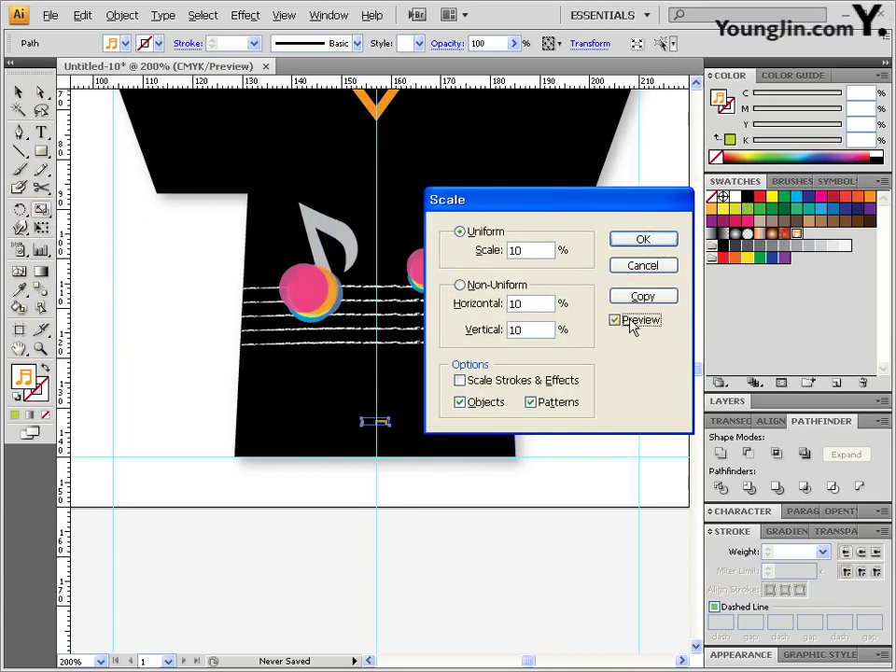
left_click(631, 321)
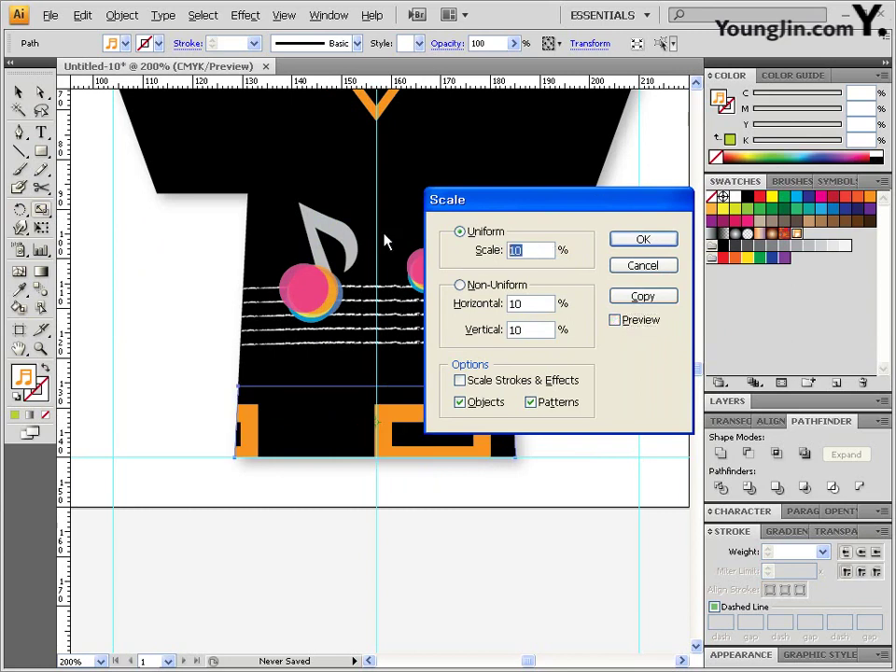
type("9")
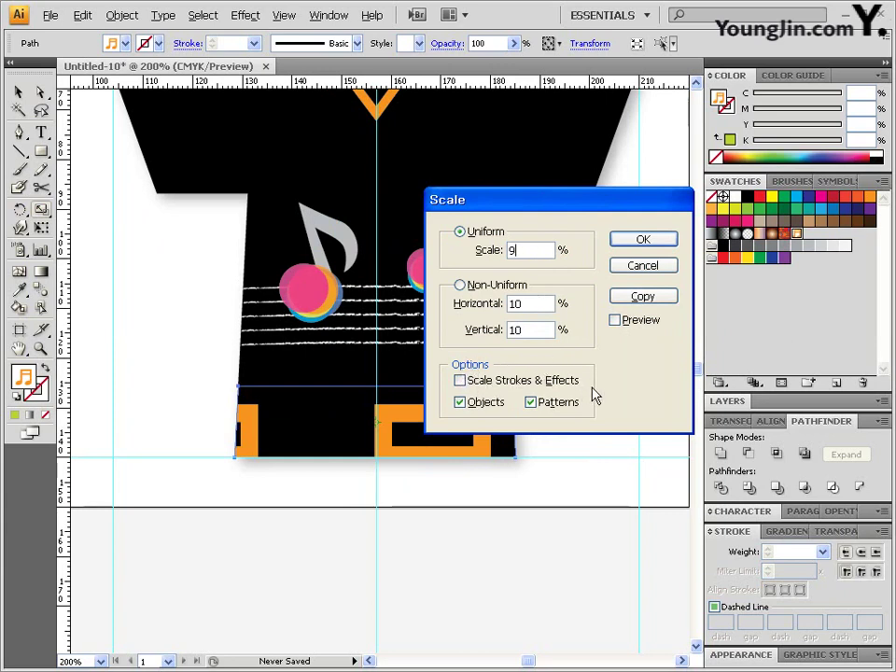
left_click(459, 403)
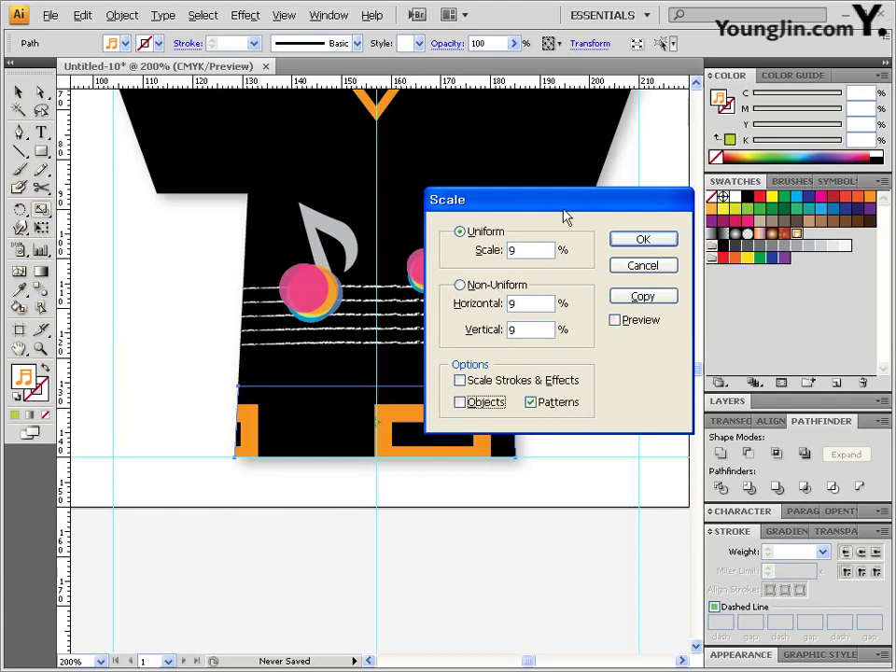
left_click_drag(565, 218, 594, 125)
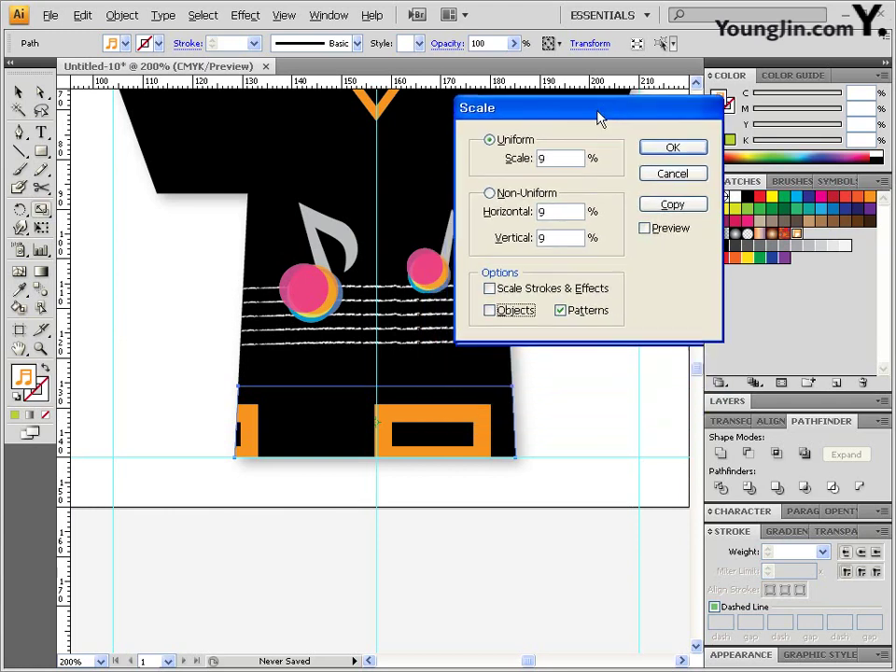
left_click(504, 312)
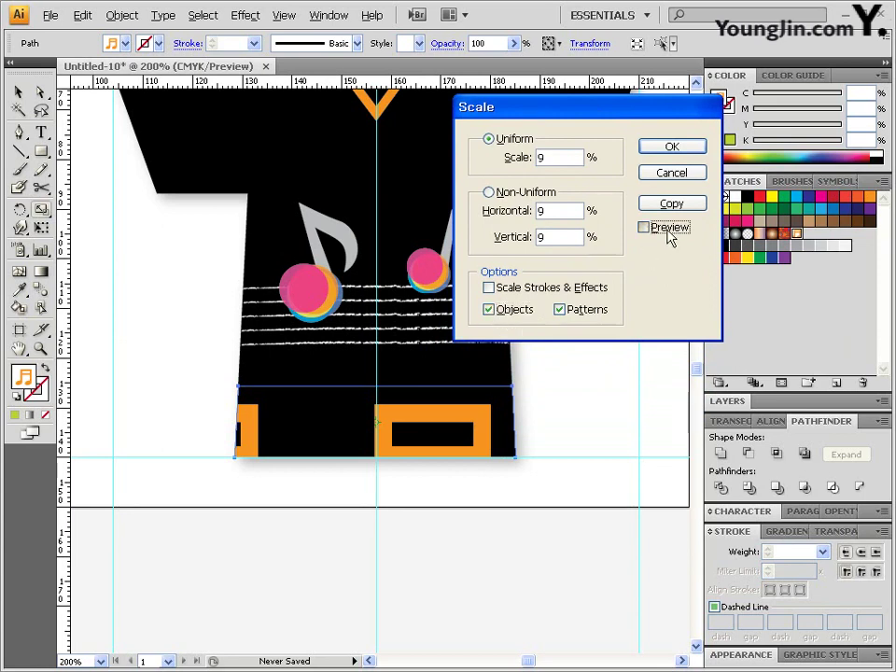
left_click(644, 227)
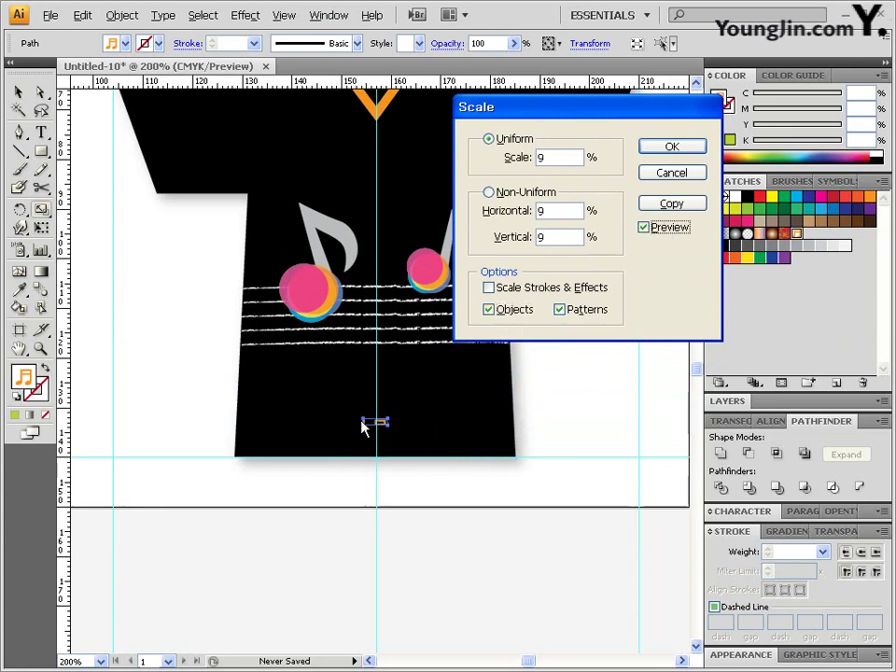
left_click(498, 311)
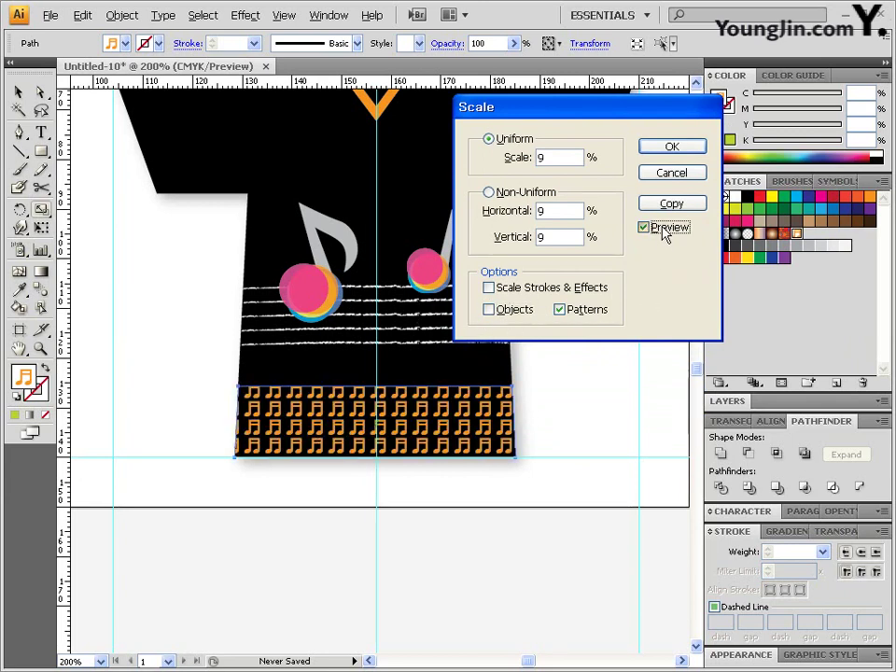
left_click(664, 232)
left_click(664, 233)
left_click(663, 232)
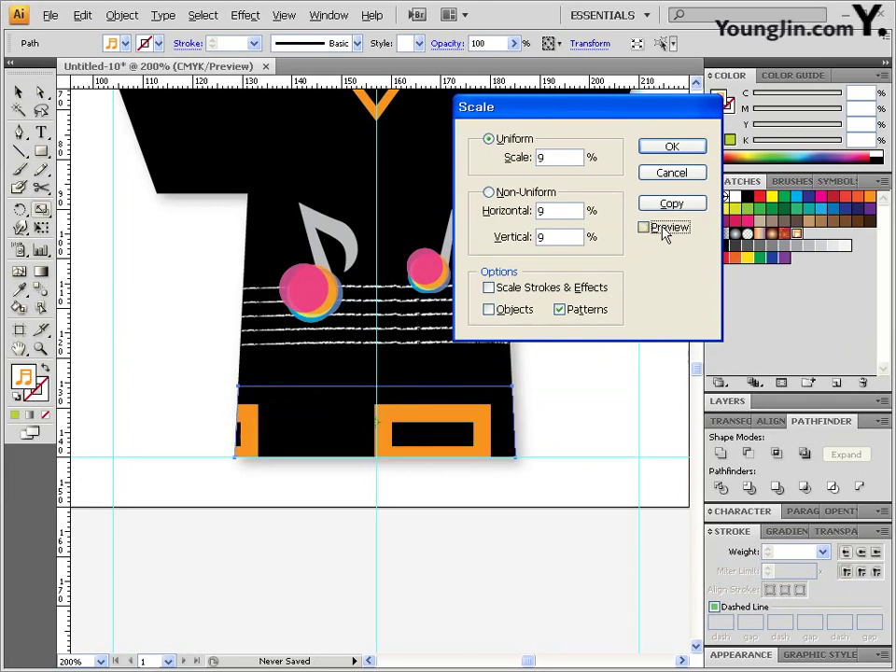
left_click(664, 232)
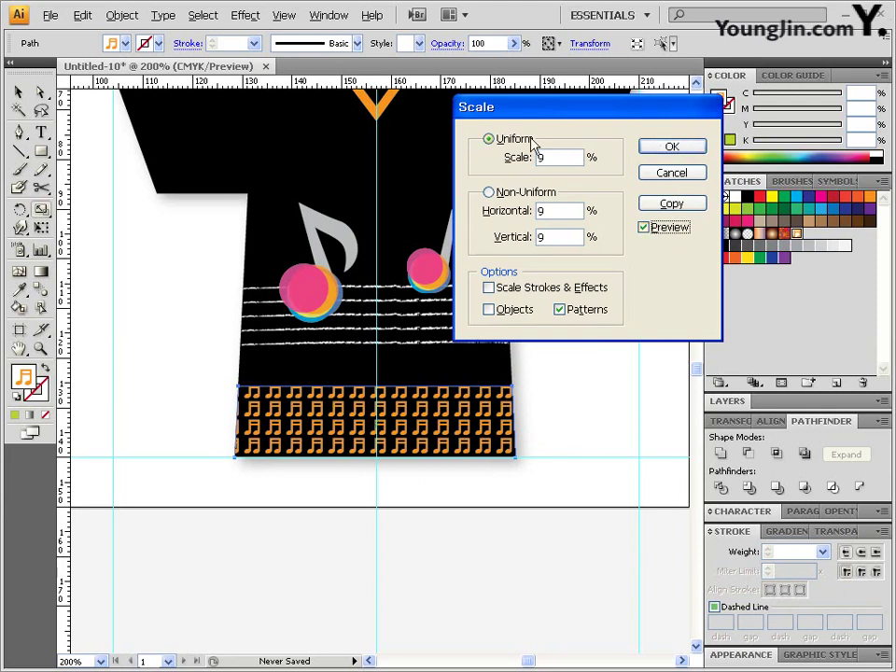
left_click(656, 146)
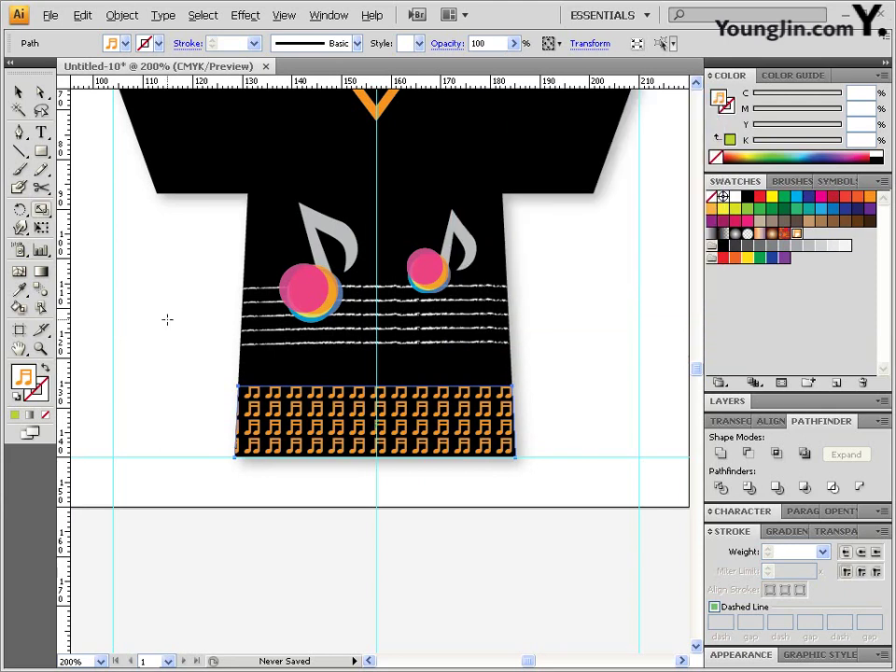
Step: Rotate only the note pattern inside the hem band by -45°, leaving the band's shape unrotated
double_click(19, 209)
left_click_drag(411, 273, 363, 178)
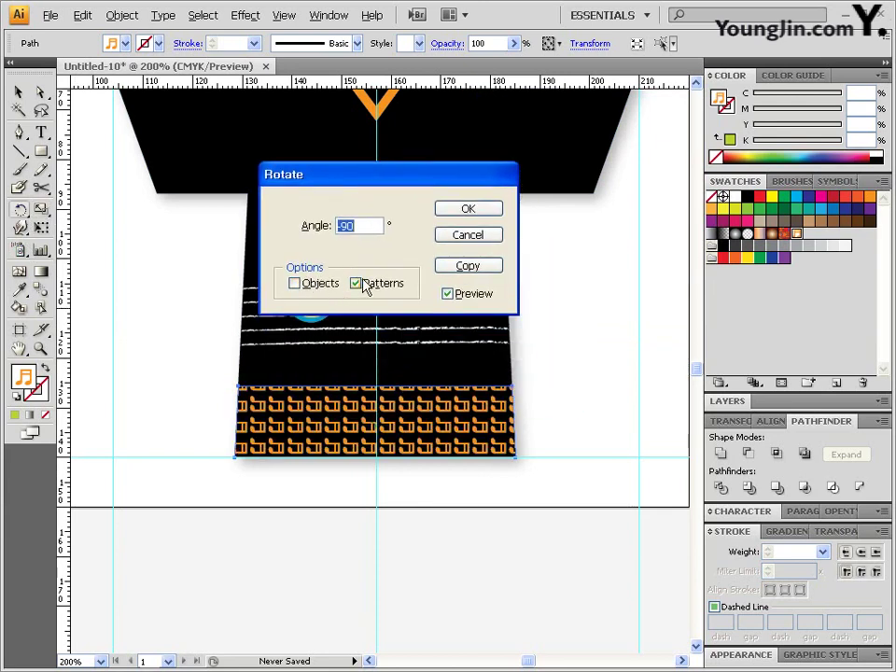
left_click(341, 225)
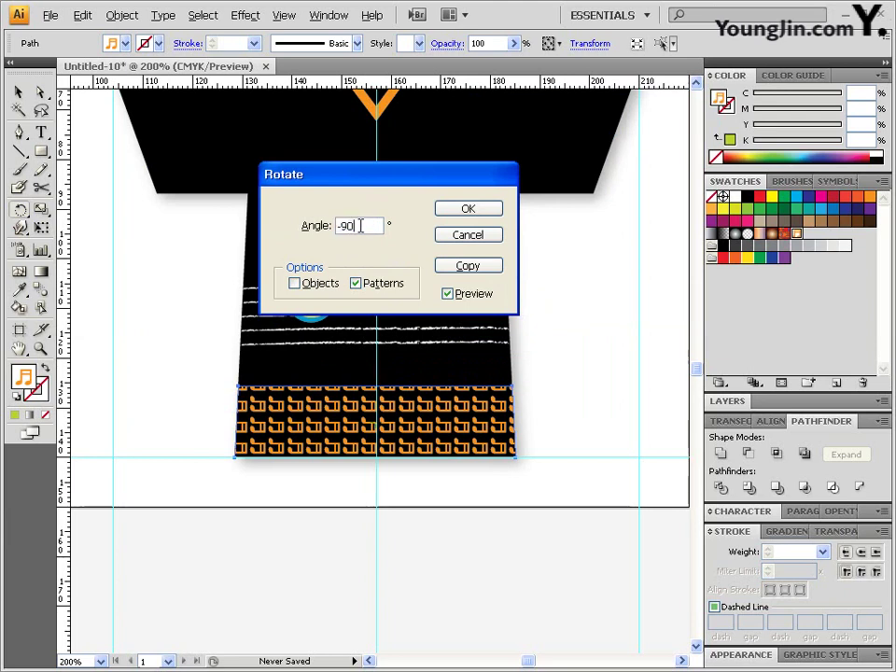
double_click(341, 226)
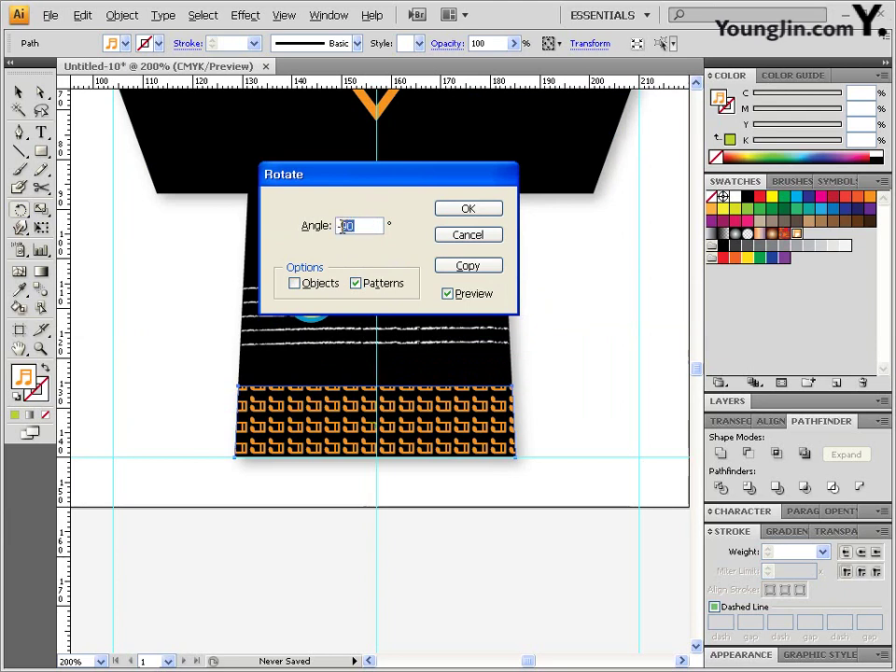
left_click(472, 295)
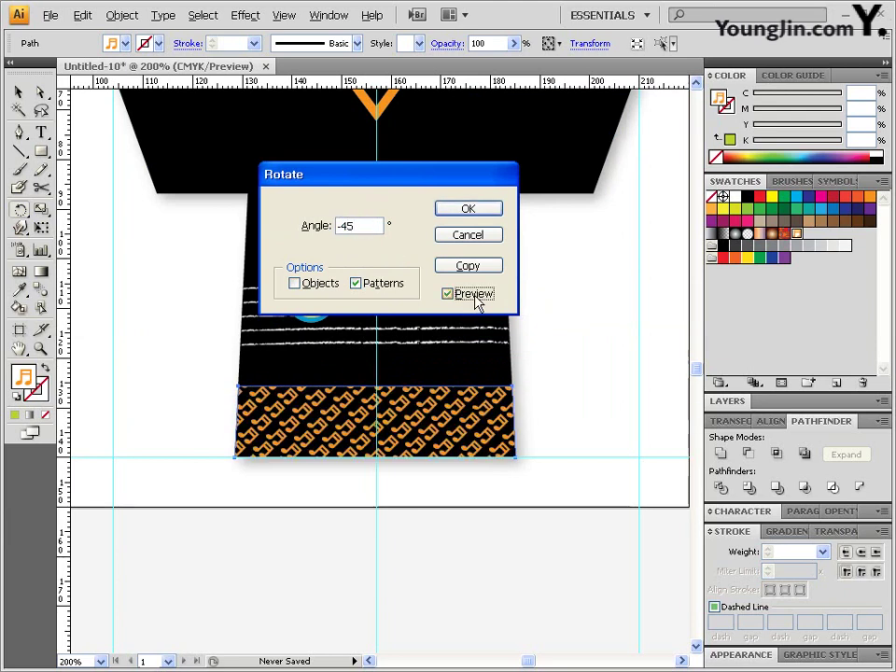
left_click(474, 214)
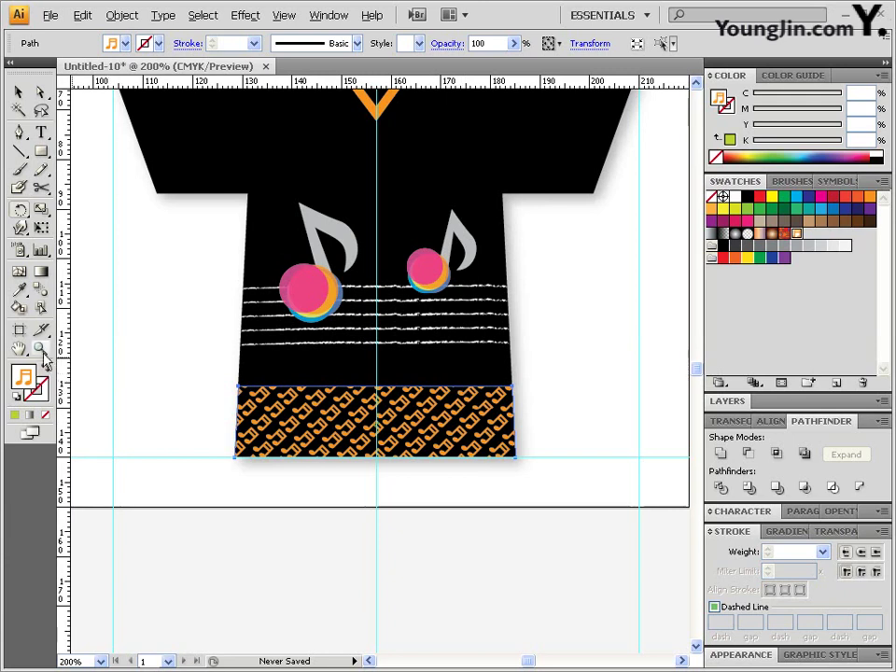
Step: Show the whole layout at 100% and hide all the guides
key("ctrl+1")
left_click_drag(235, 350, 403, 398)
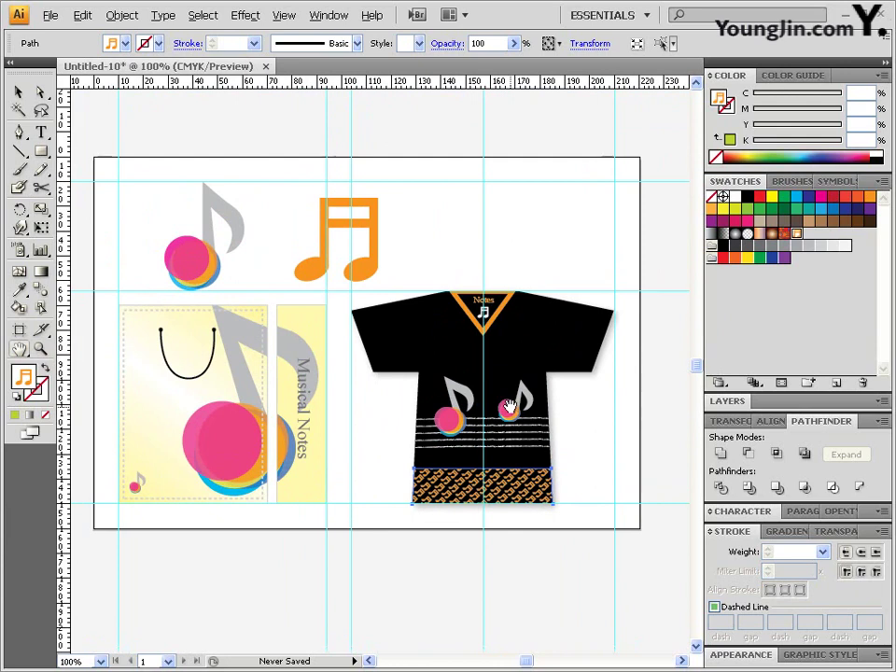
left_click(284, 15)
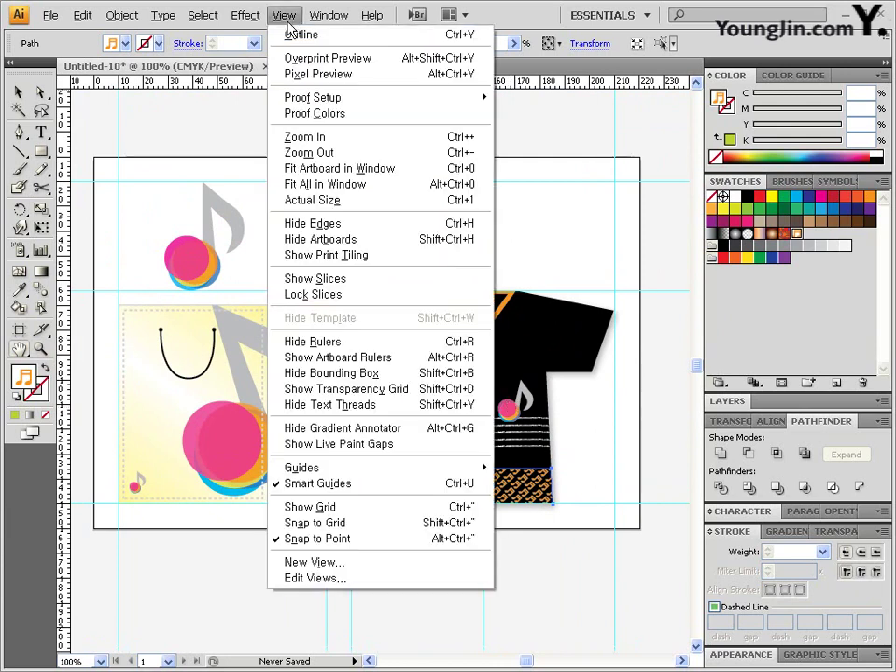
mouse_move(359, 471)
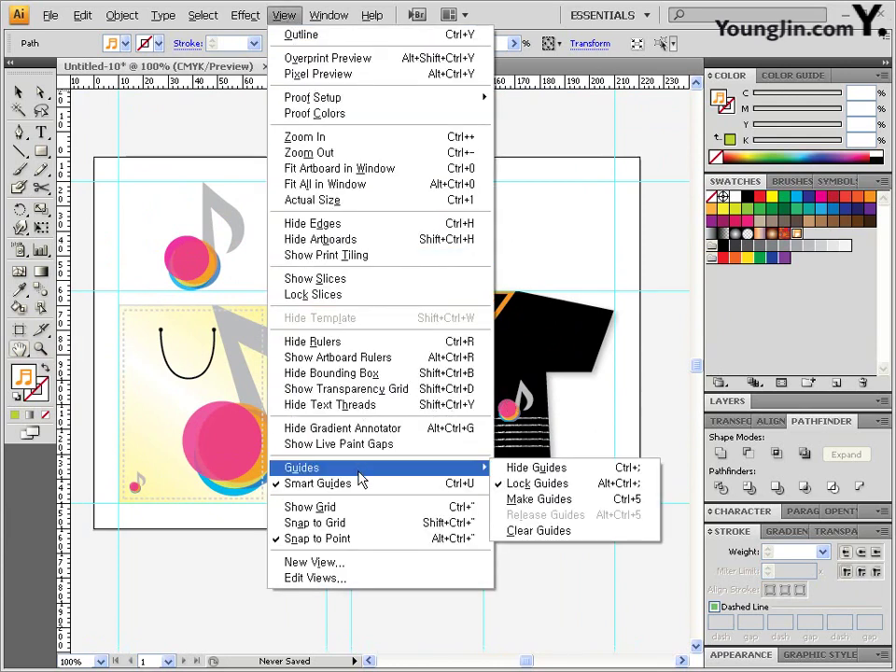
left_click(592, 478)
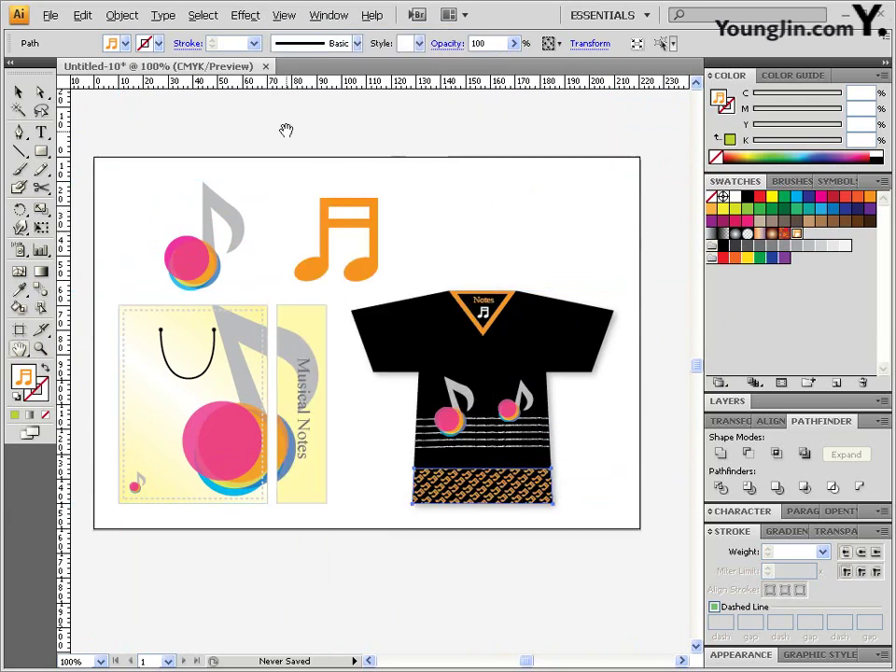
Step: Save the document in the GTQ folder as an Illustrator CS4 file, reusing the existing file's name with its final number changed to 2
left_click(50, 15)
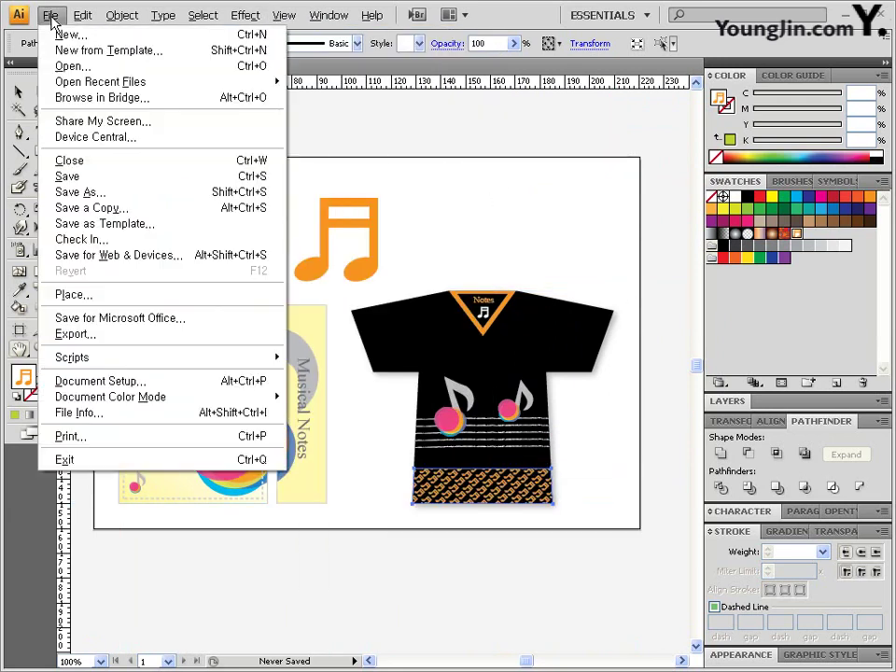
left_click(115, 196)
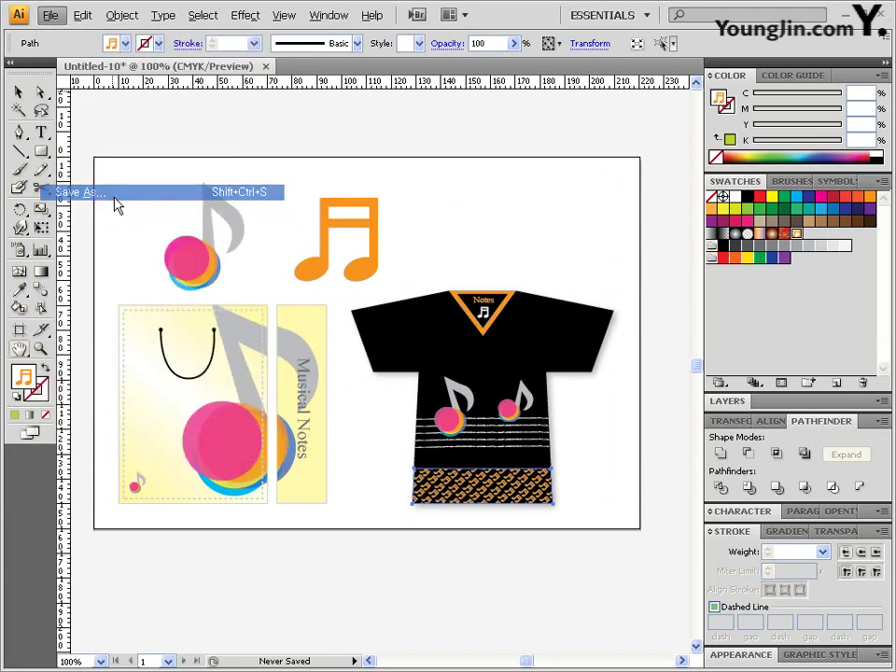
left_click(308, 168)
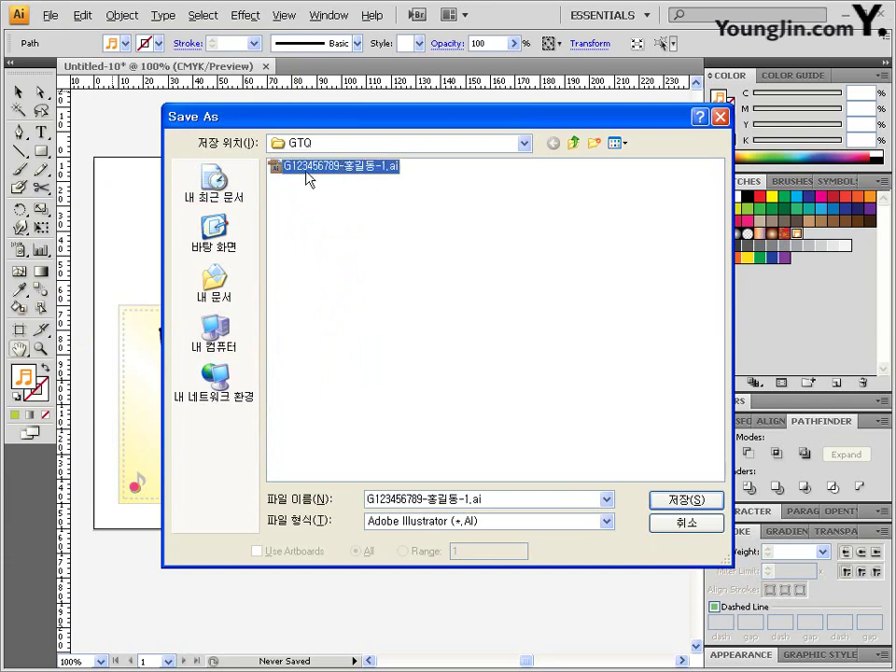
left_click(468, 500)
double_click(467, 500)
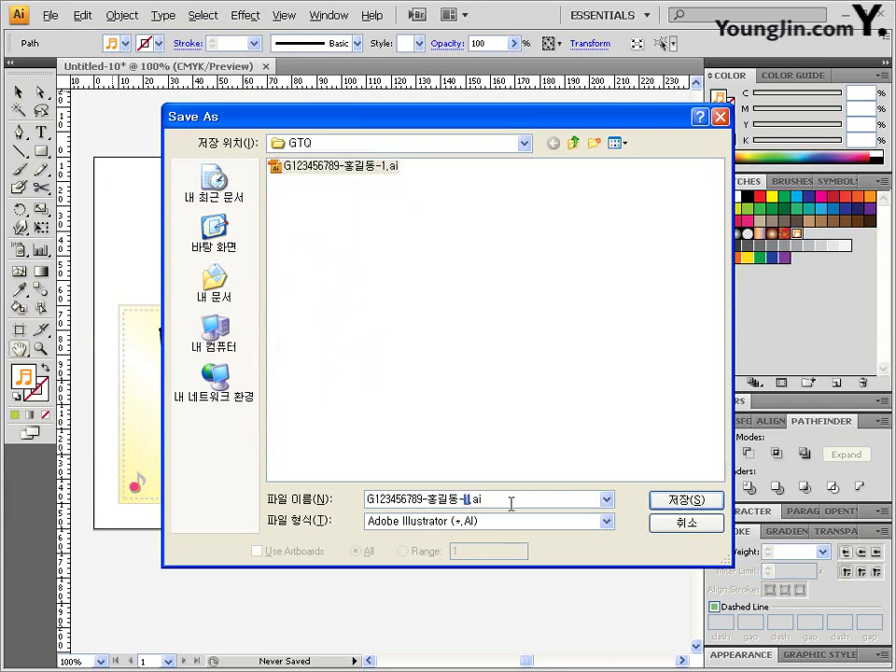
type("2")
left_click(686, 501)
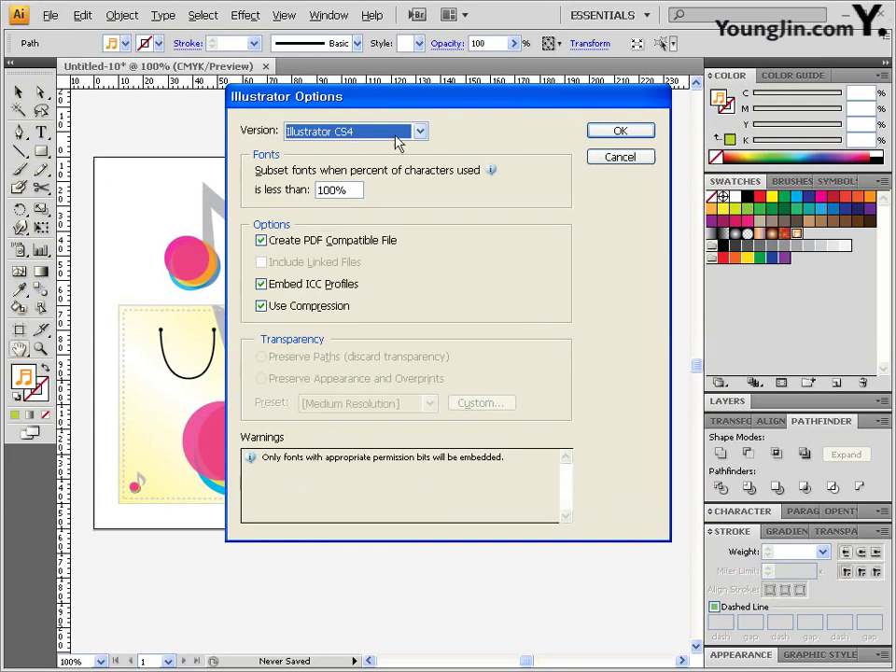
left_click(618, 134)
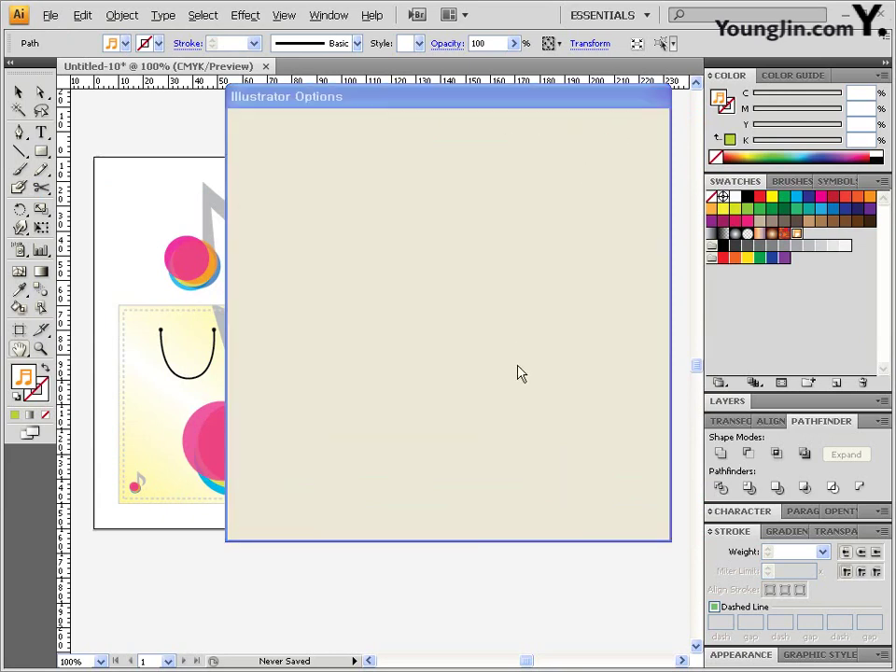